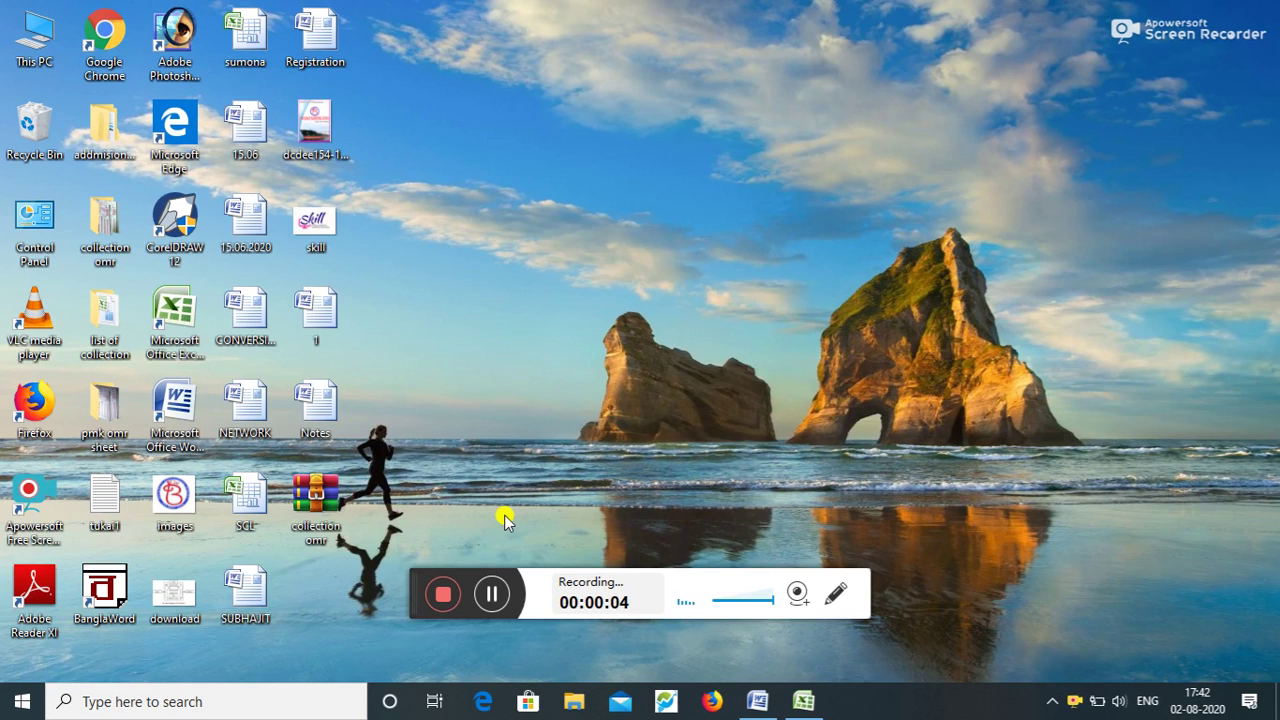
# Restore the Book1 Excel workbook from the taskbar over the desktop.
pyautogui.click(814, 708)
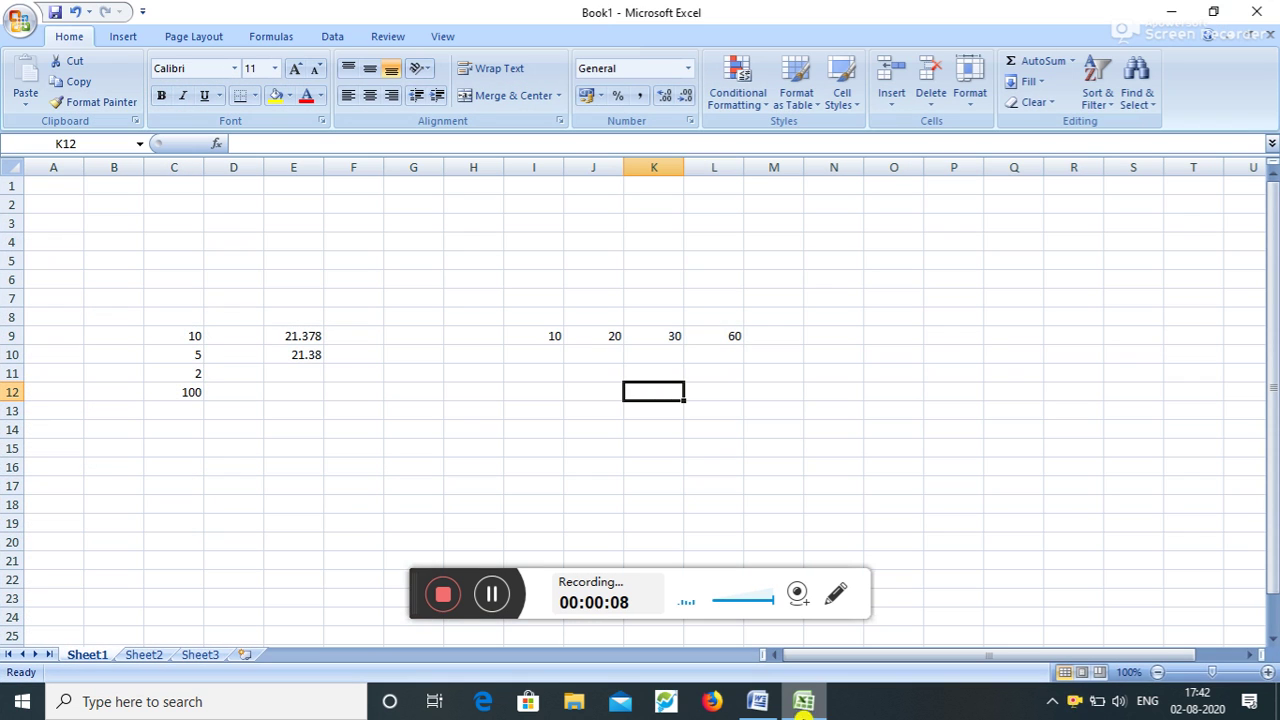
pyautogui.click(757, 703)
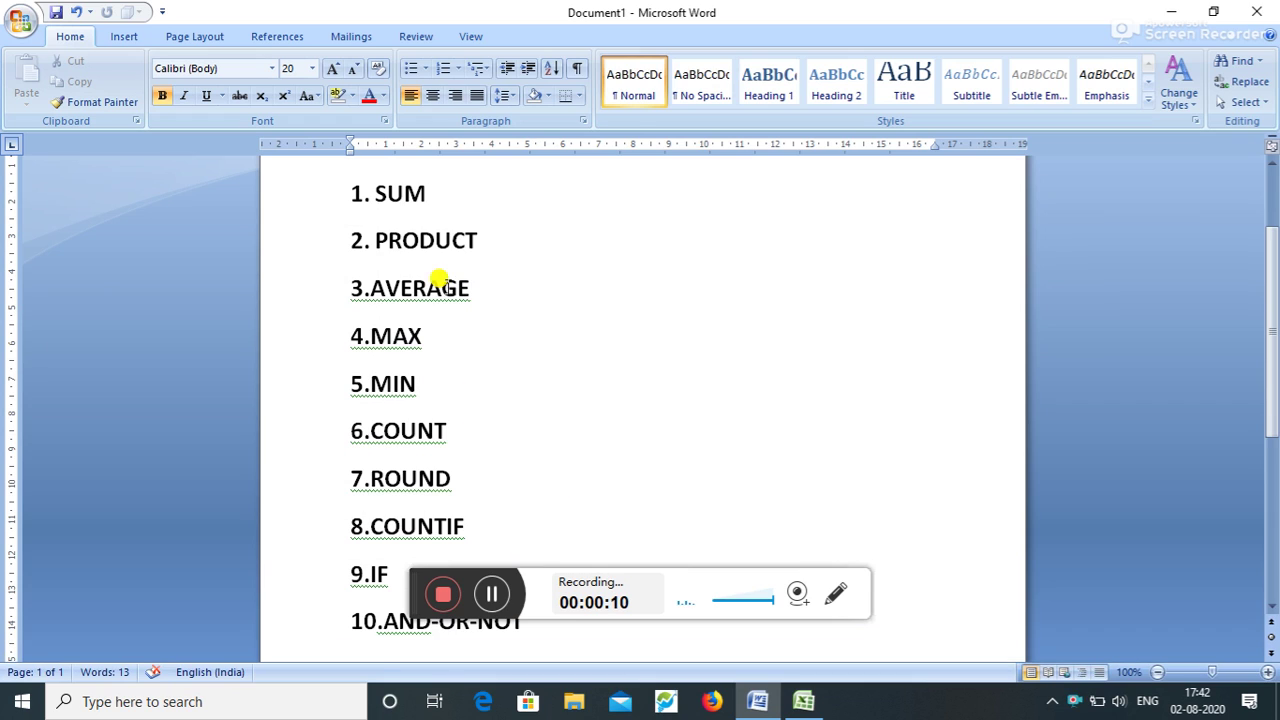
pyautogui.scroll(2, 447, 284)
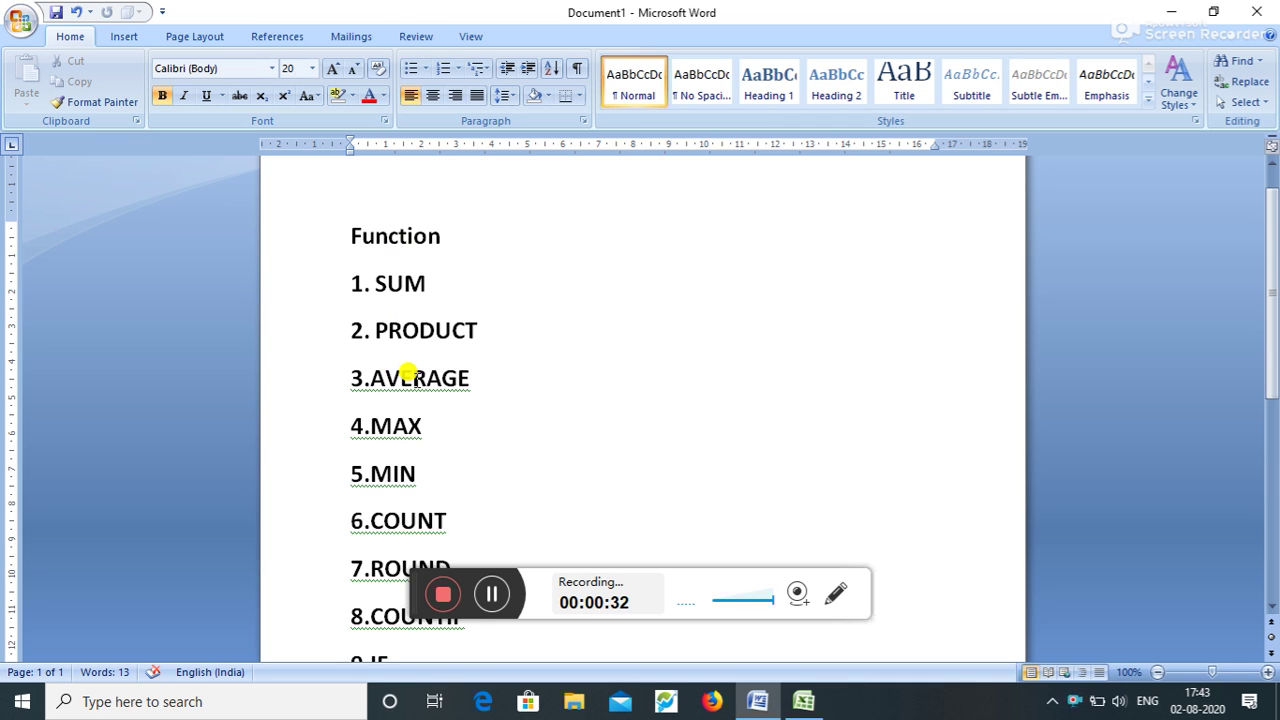
pyautogui.scroll(-3, 405, 350)
pyautogui.scroll(3, 395, 352)
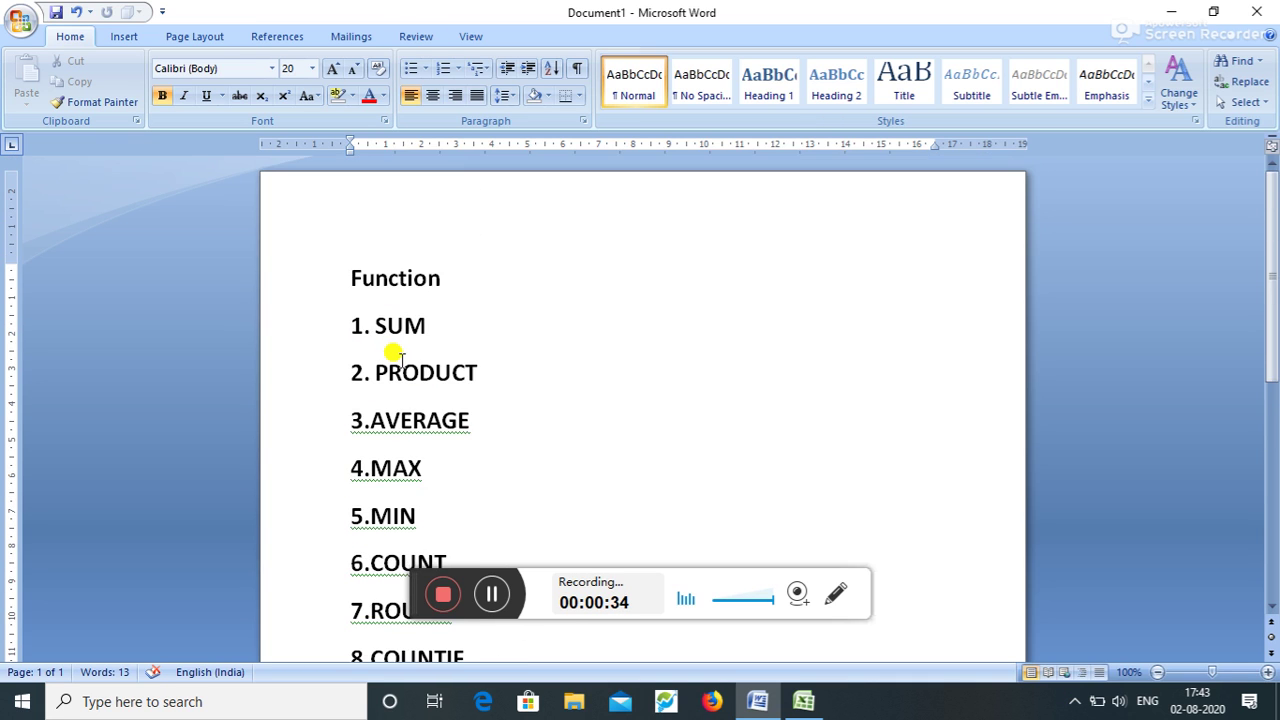
pyautogui.scroll(-3, 391, 345)
pyautogui.scroll(3, 391, 345)
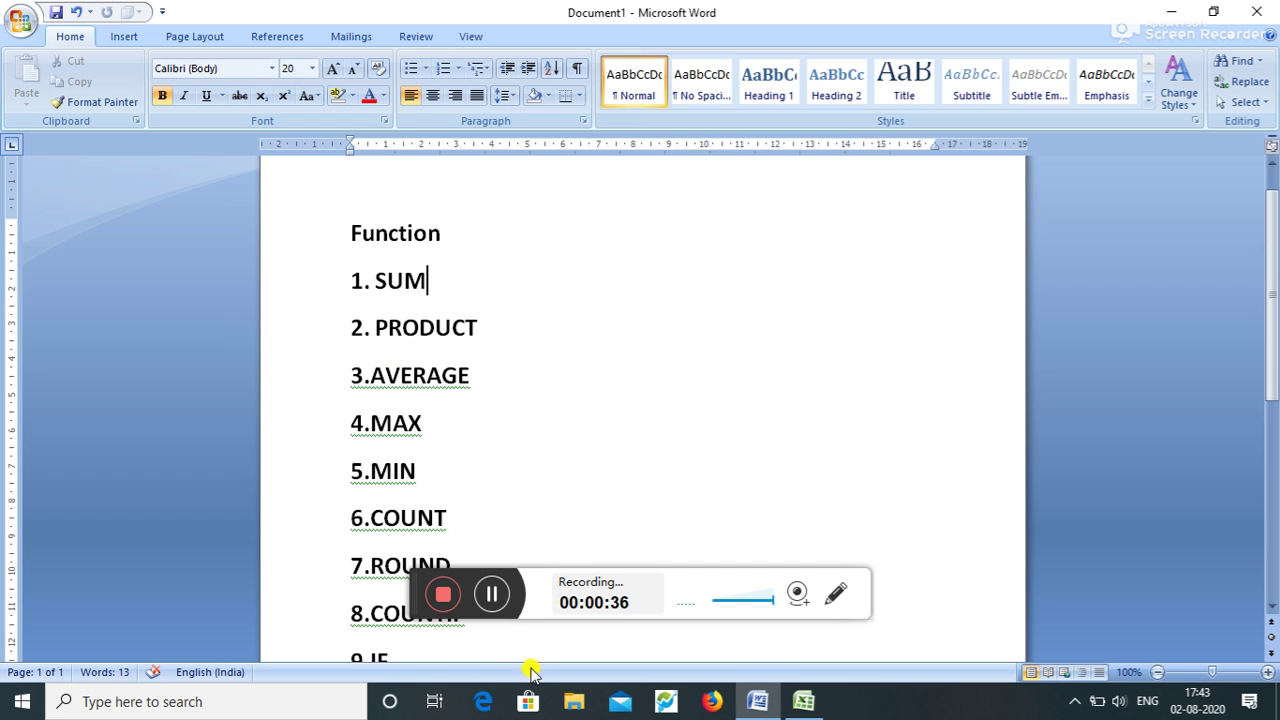
pyautogui.click(807, 702)
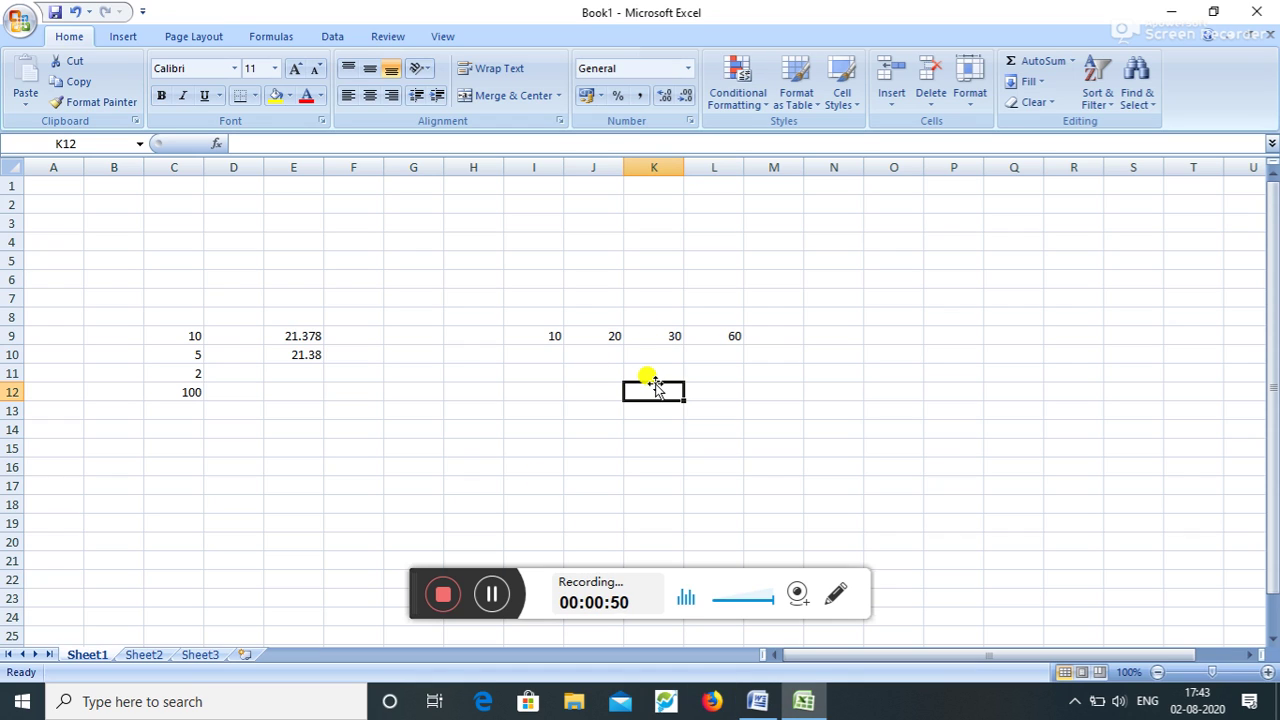
# Enter 40, 50 and 60 into cells J13, J14 and J15.
pyautogui.click(564, 383)
pyautogui.moveTo(564, 383); pyautogui.dragTo(757, 383)
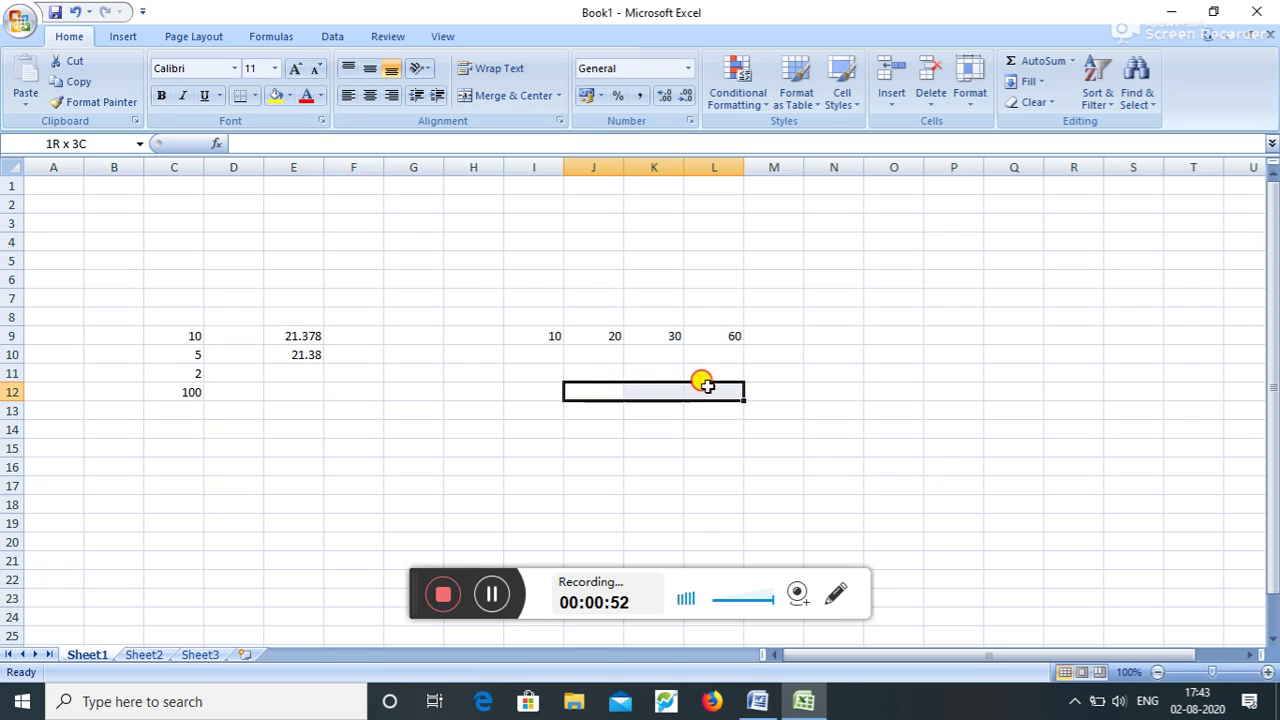
pyautogui.moveTo(908, 227); pyautogui.dragTo(900, 372)
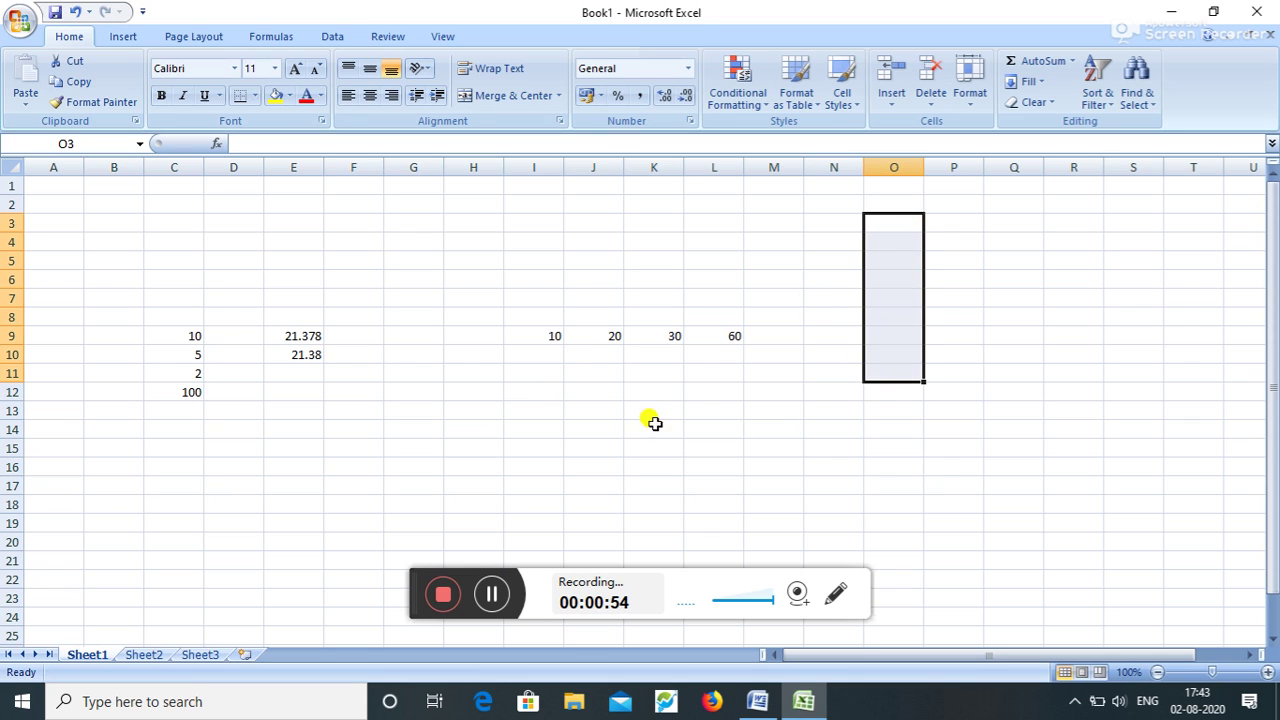
pyautogui.click(576, 404)
pyautogui.write('40')
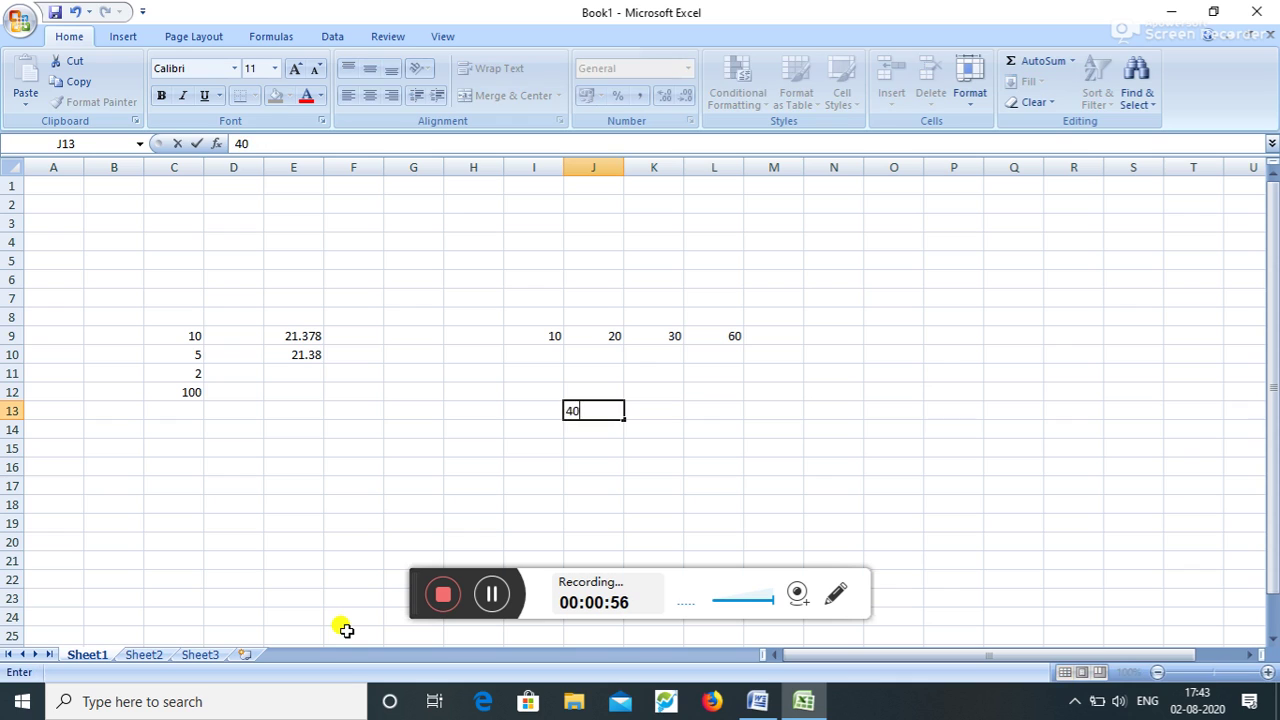
pyautogui.press('Return')
pyautogui.write('50')
pyautogui.press('Return')
pyautogui.write('6')
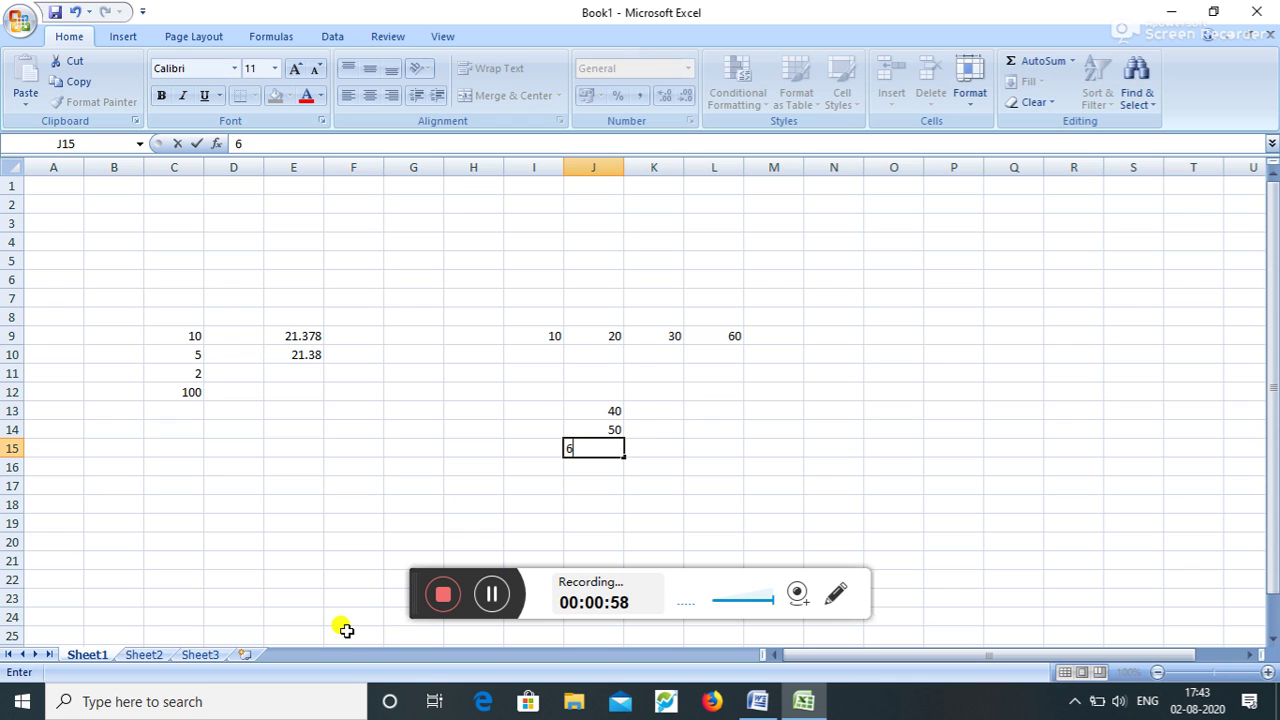
pyautogui.write('0')
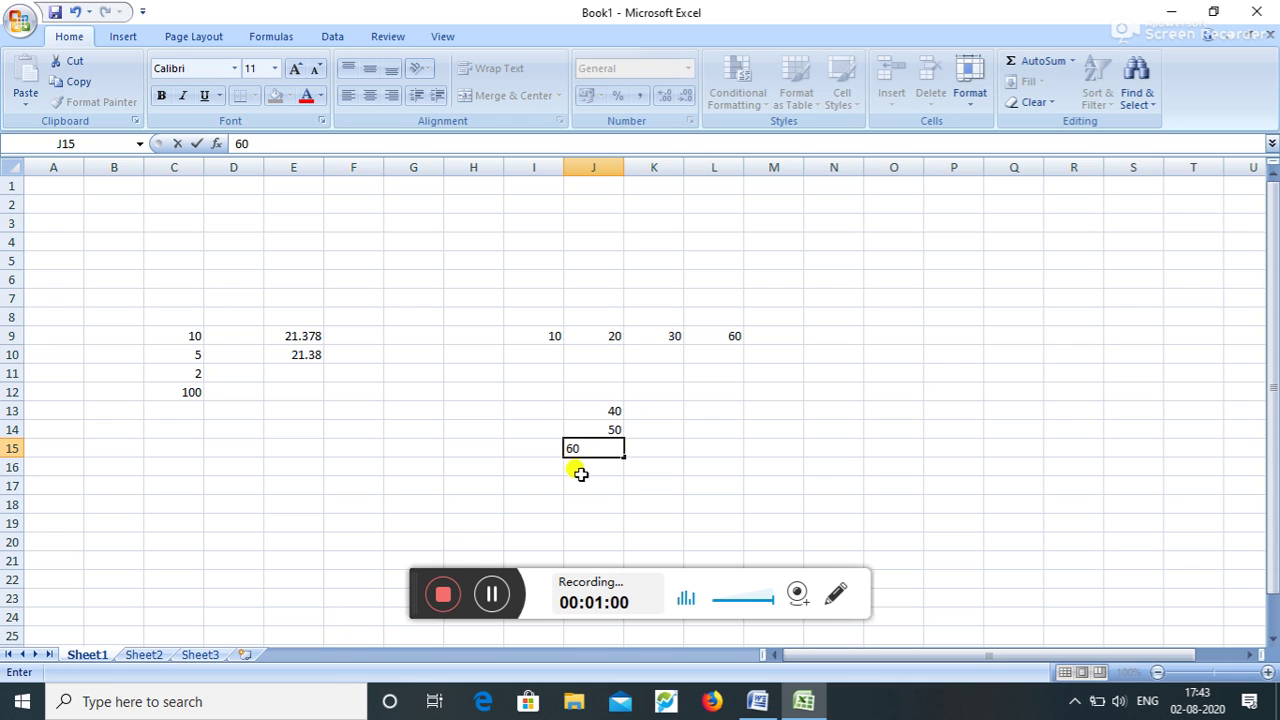
pyautogui.click(588, 503)
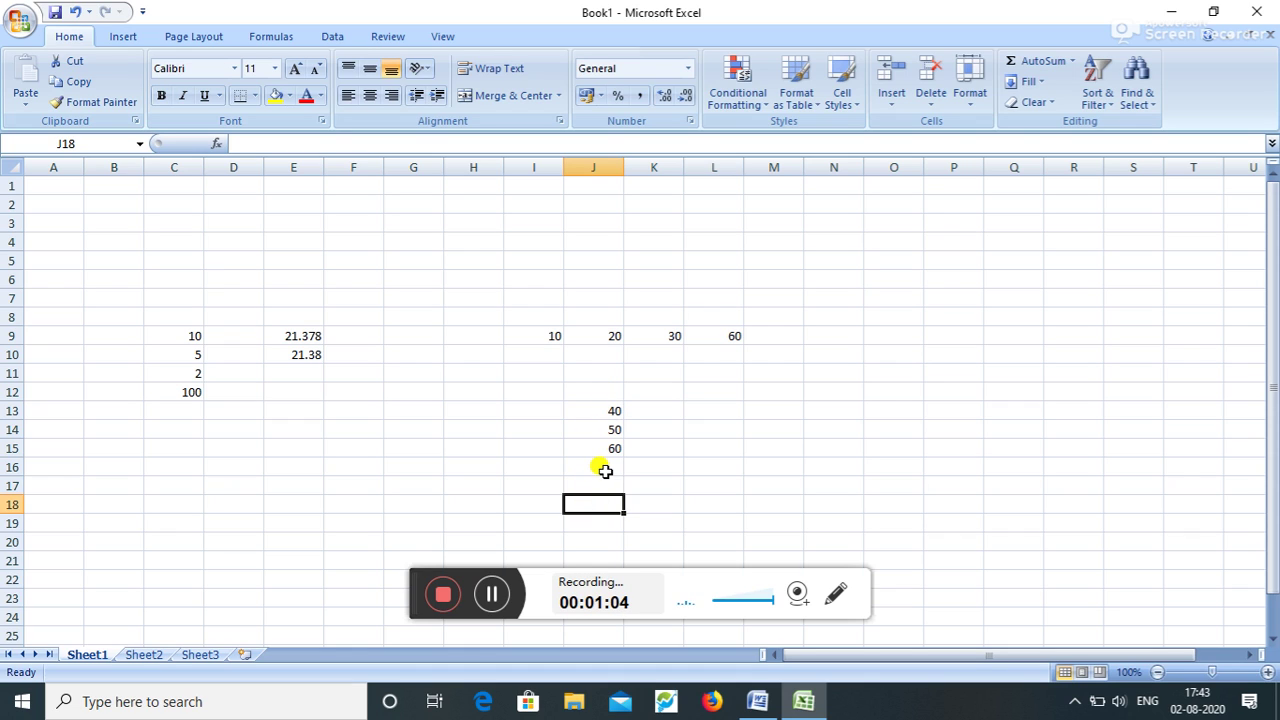
pyautogui.click(600, 467)
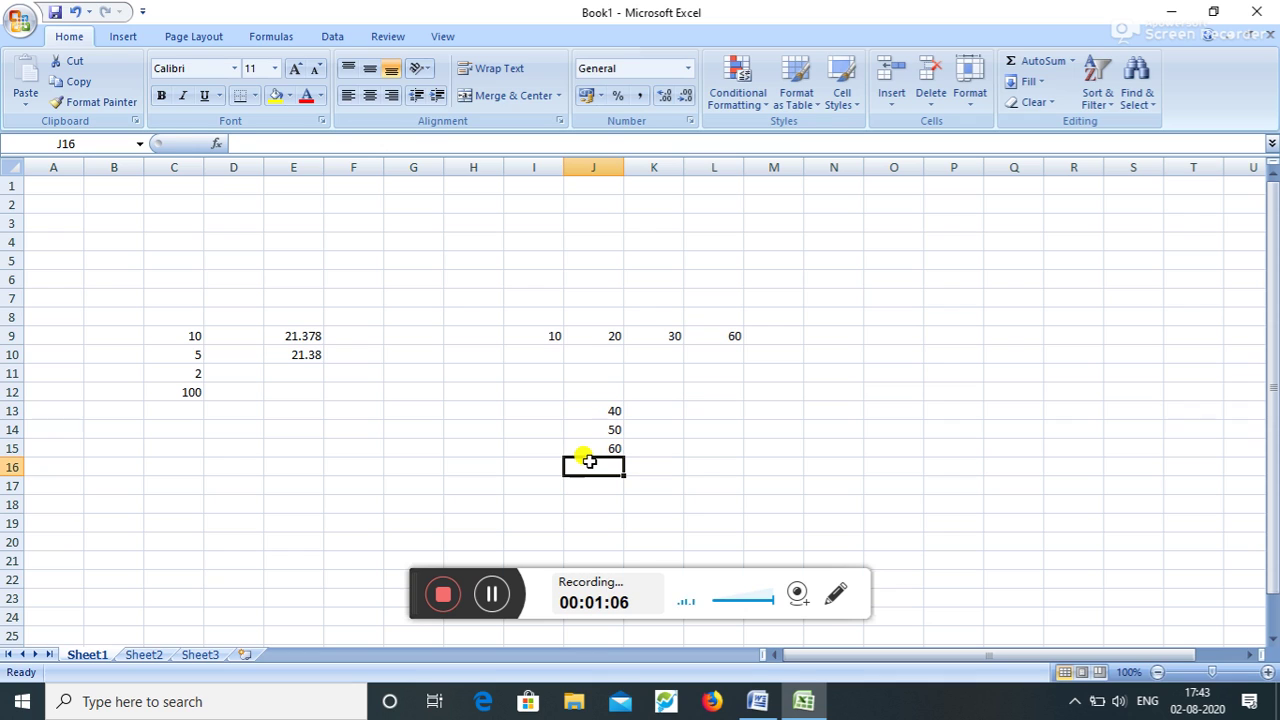
# Enter =SUM(J13:J15) in J16 so it shows 150.
pyautogui.write('=SUM')
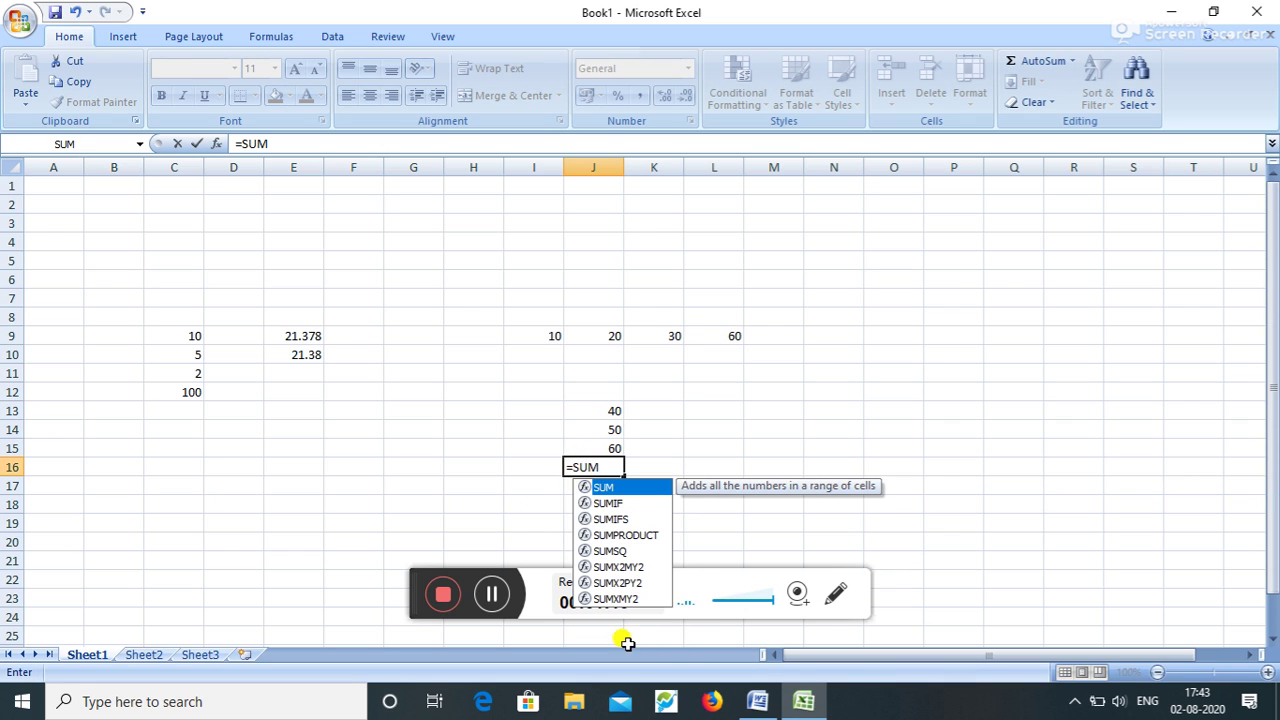
pyautogui.moveTo(757, 701)
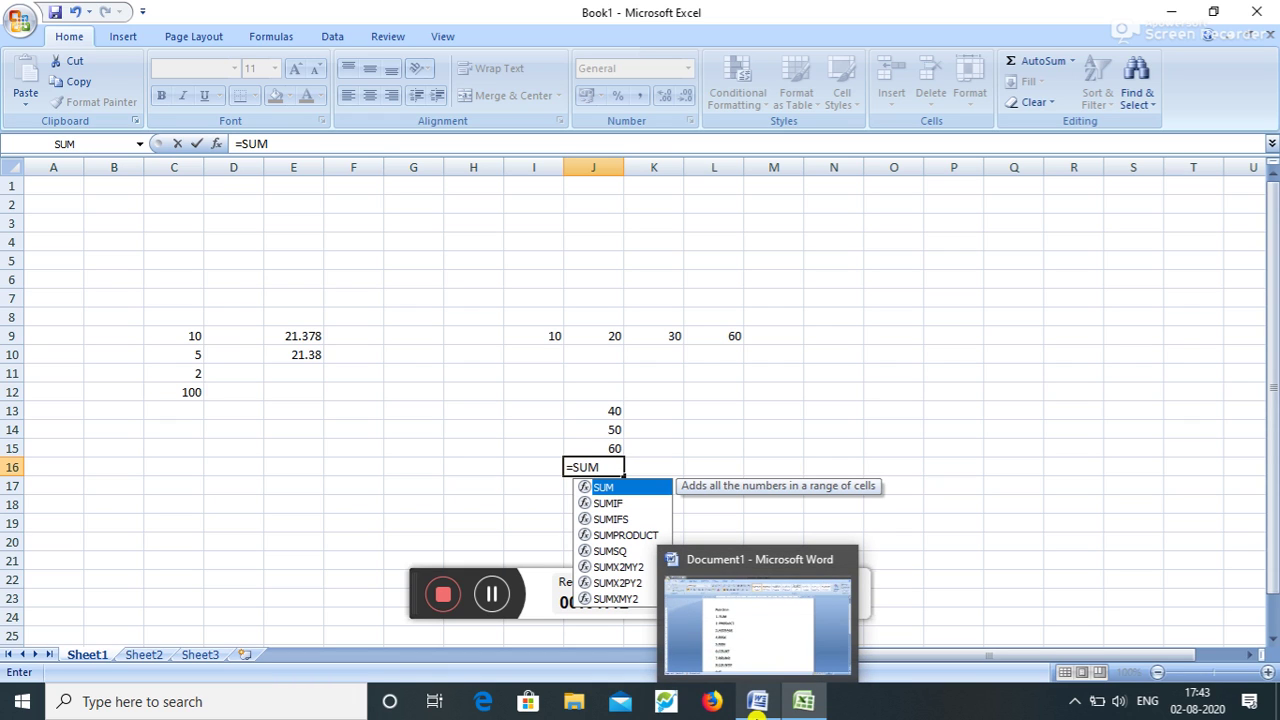
pyautogui.write('(')
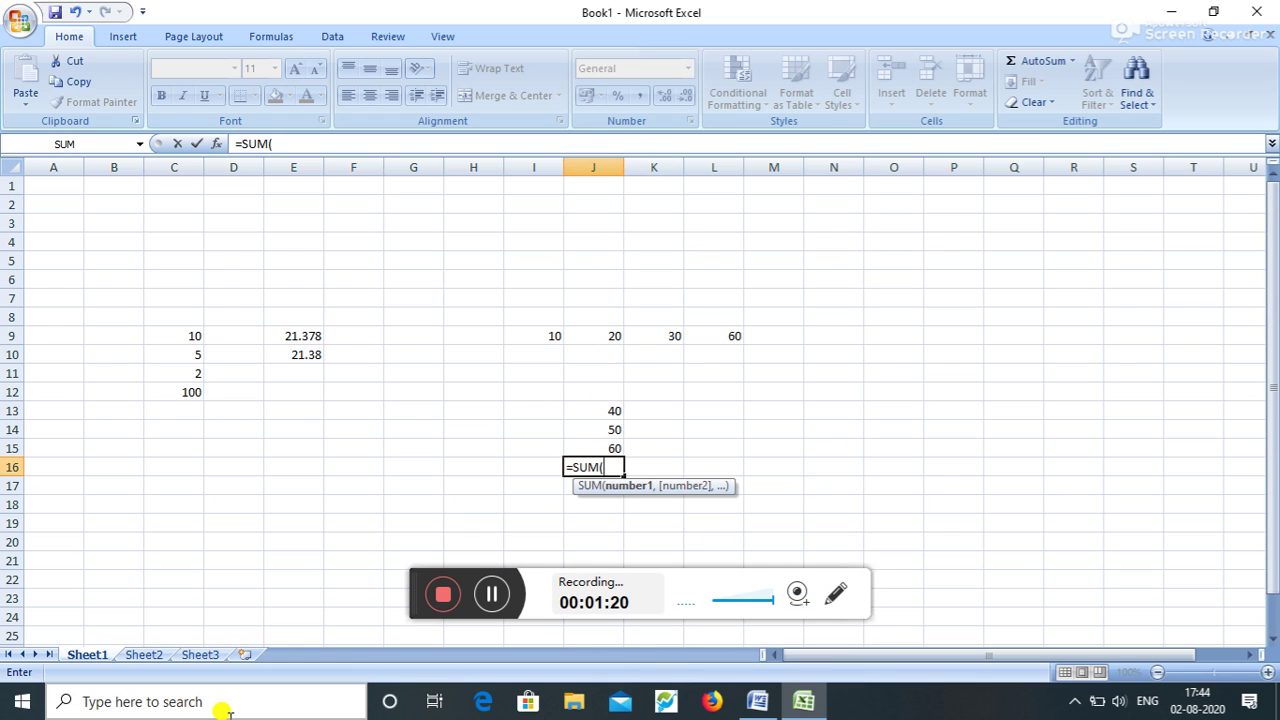
pyautogui.write('J13')
pyautogui.write(':')
pyautogui.write('J')
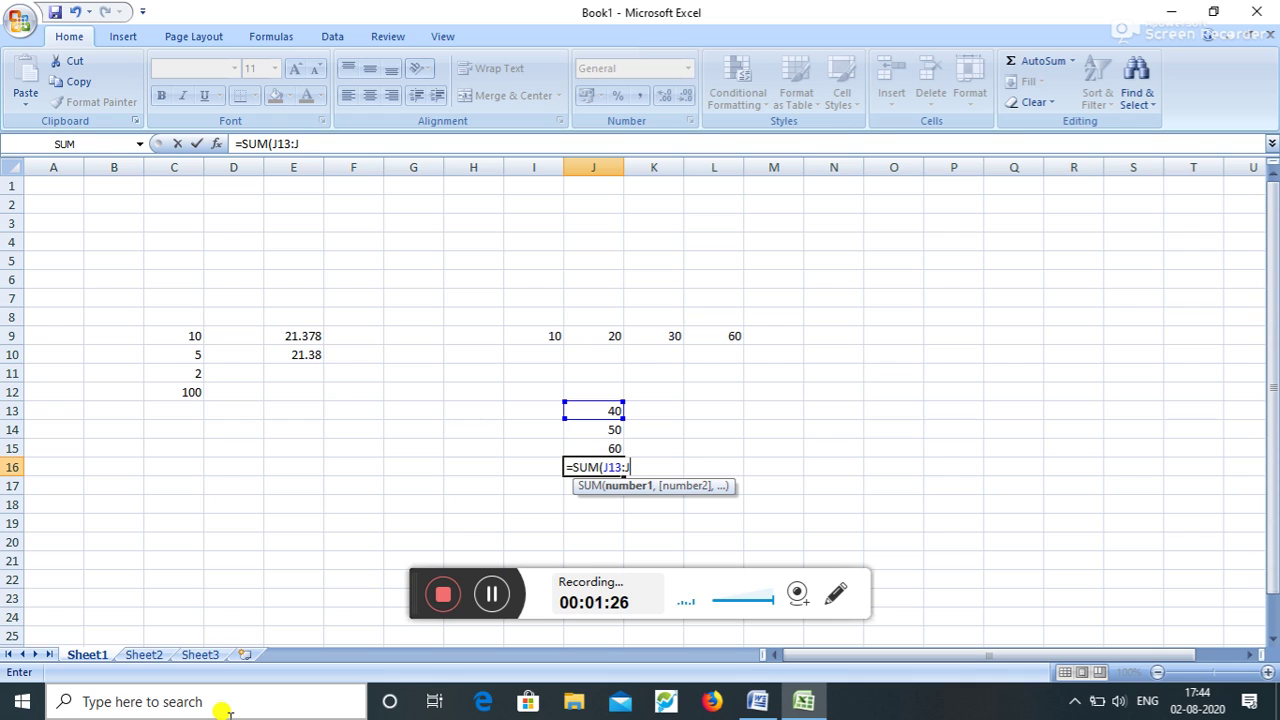
pyautogui.write('15)')
pyautogui.press('Return')
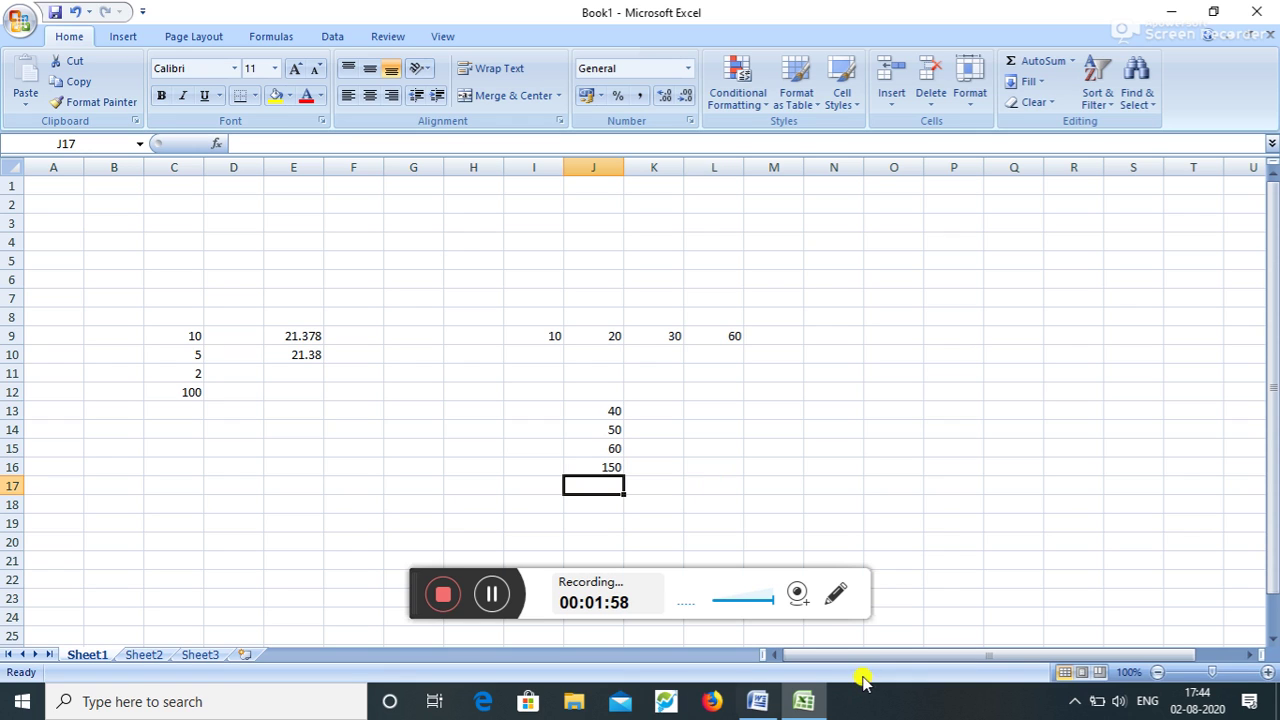
# In the Word function list, highlight SUM and then PRODUCT as the next function.
pyautogui.click(757, 701)
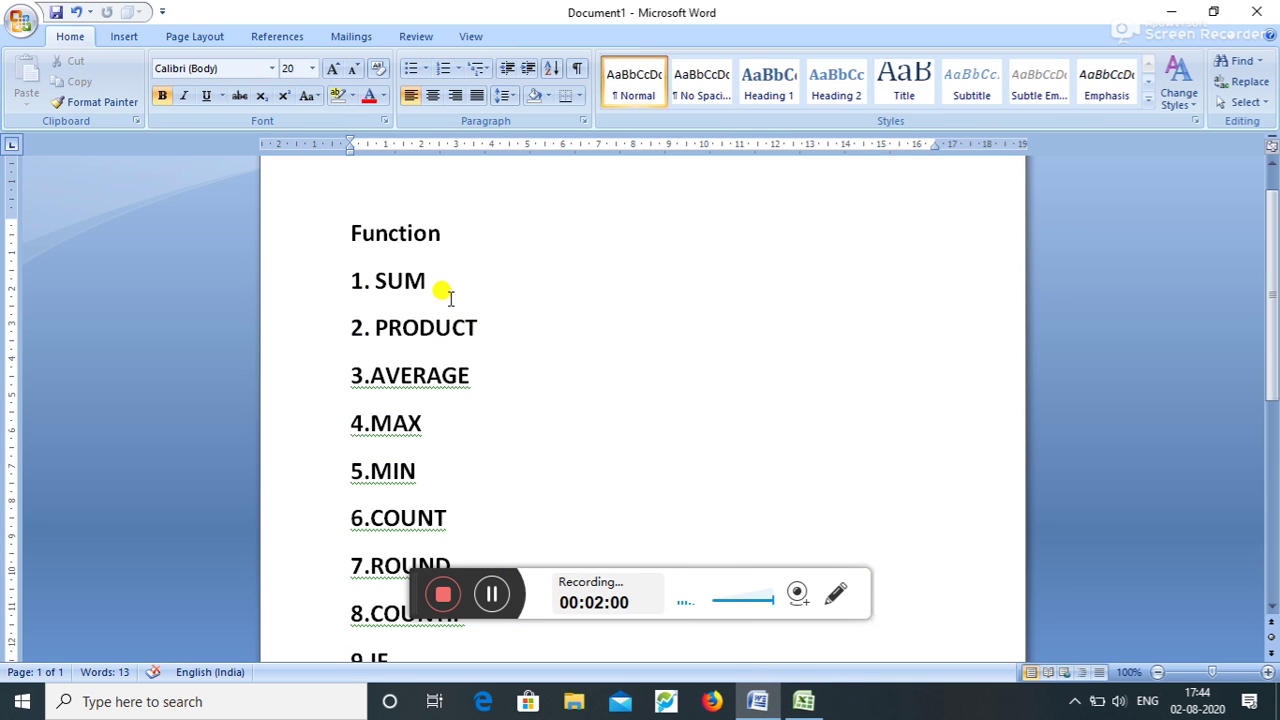
pyautogui.moveTo(443, 285); pyautogui.dragTo(358, 281)
pyautogui.moveTo(478, 328); pyautogui.dragTo(358, 328)
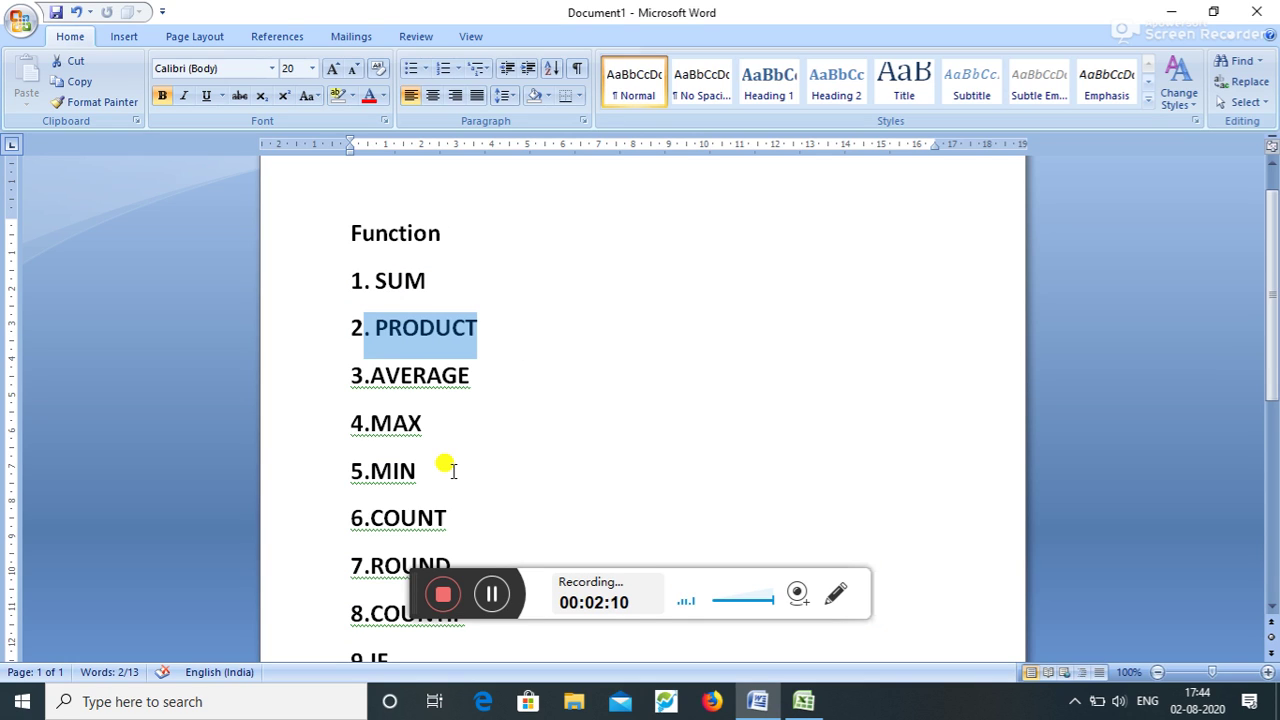
# Back in Excel, enter 5, 6 and 2 into cells L13 to L15.
pyautogui.click(803, 703)
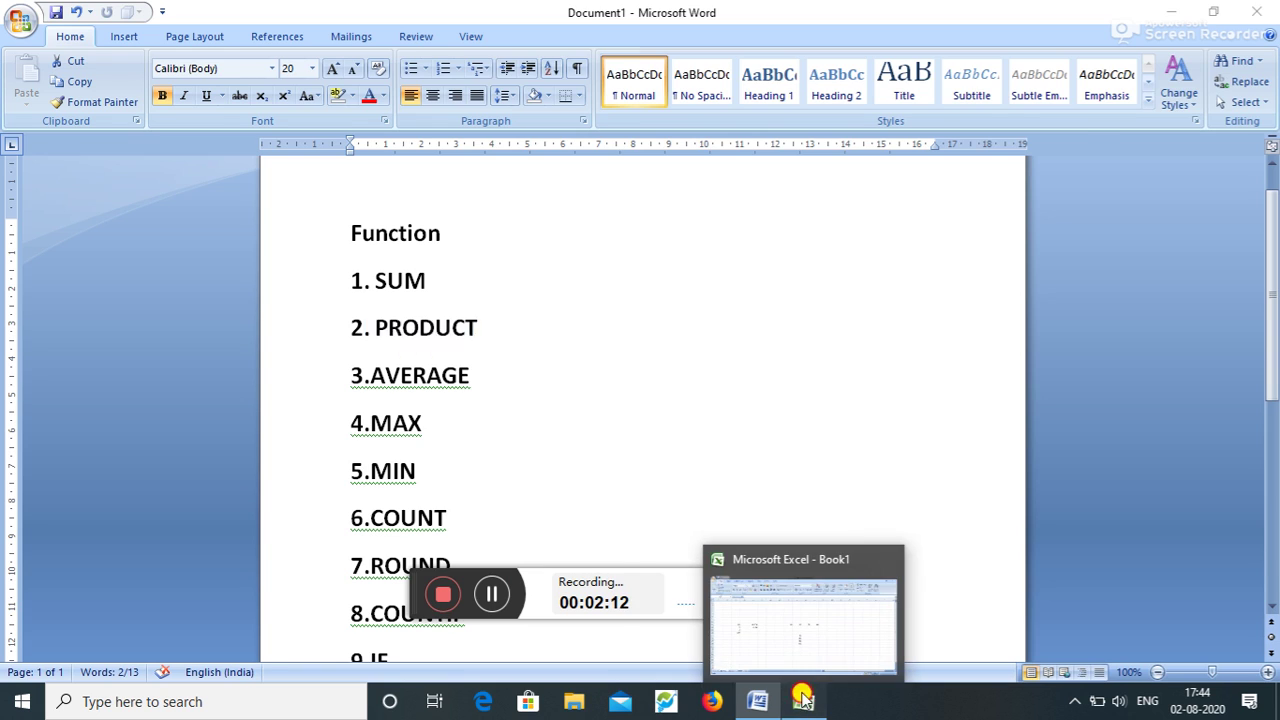
pyautogui.click(724, 411)
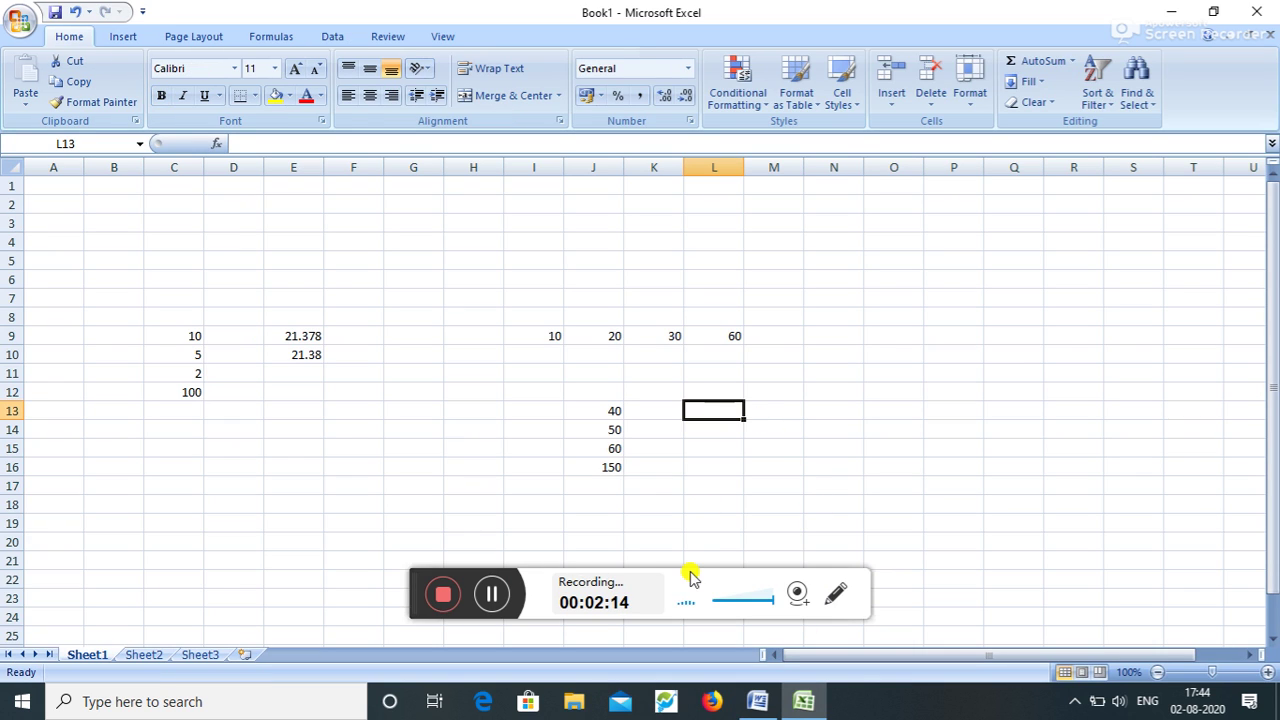
pyautogui.write('5')
pyautogui.press('Return')
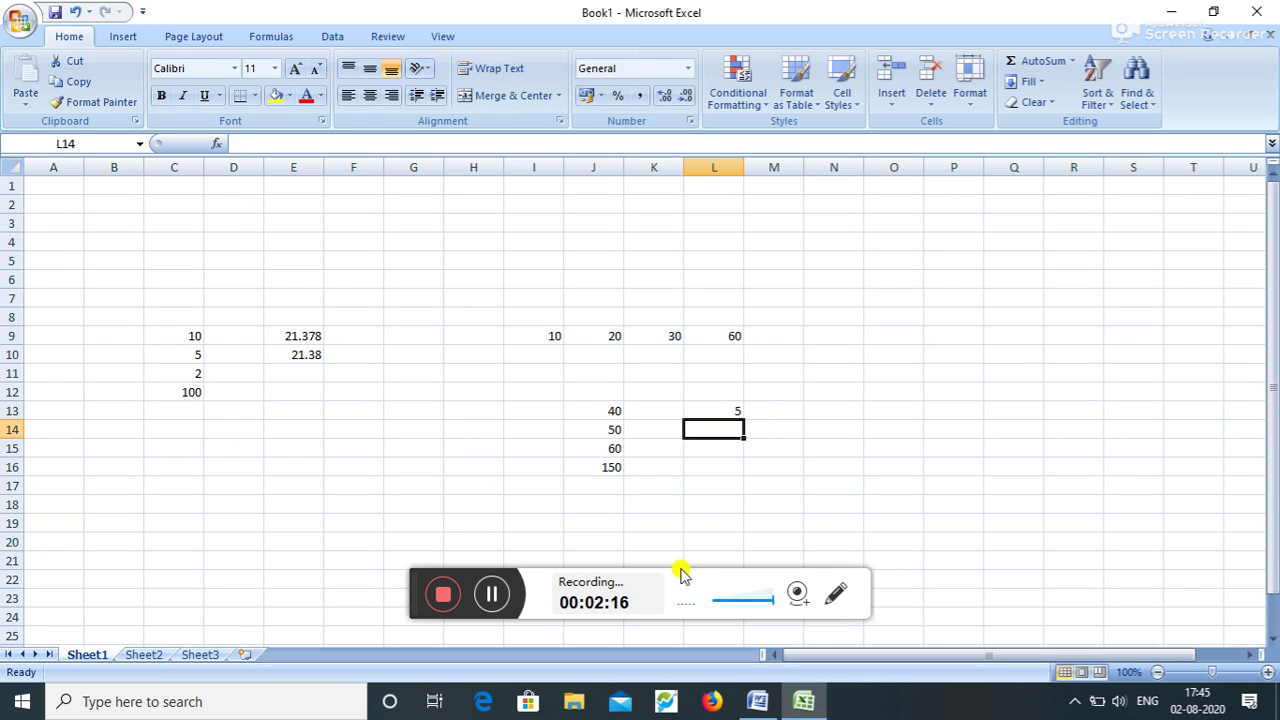
pyautogui.write('6')
pyautogui.press('Return')
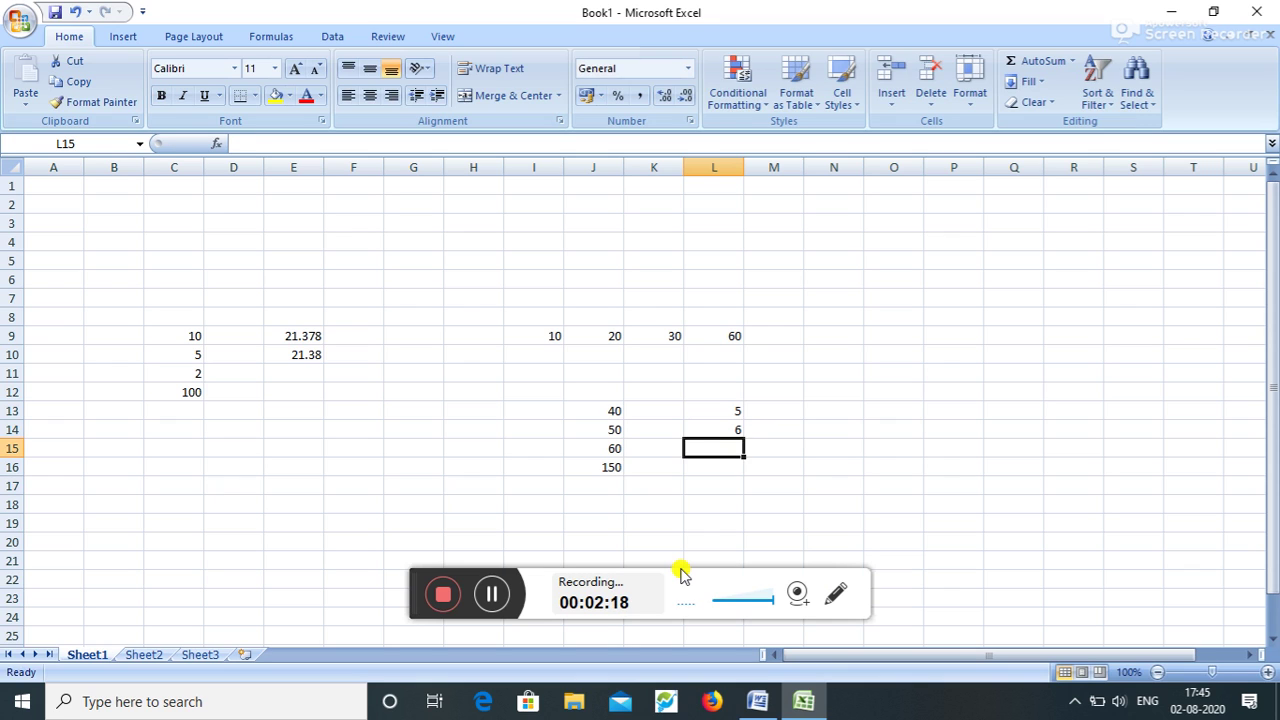
pyautogui.write('2')
pyautogui.click(734, 466)
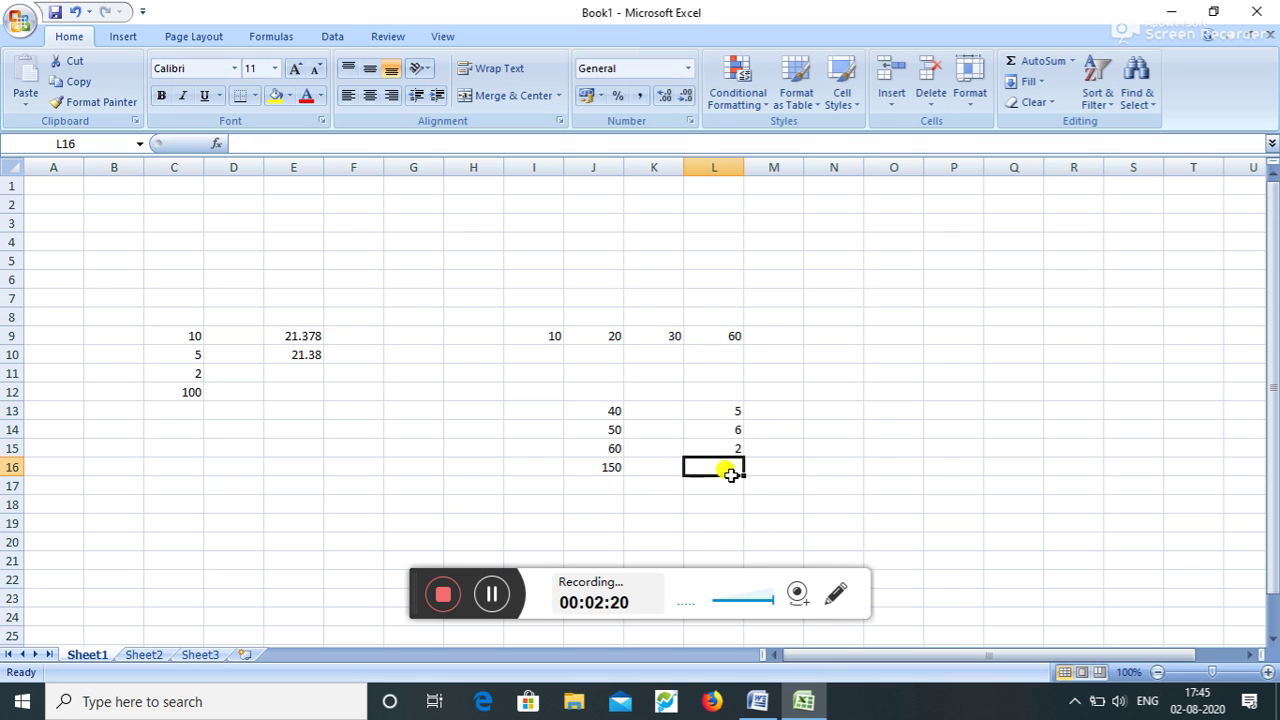
# Enter =PRODUCT(L13:L15) in L16, giving 60.
pyautogui.write('=')
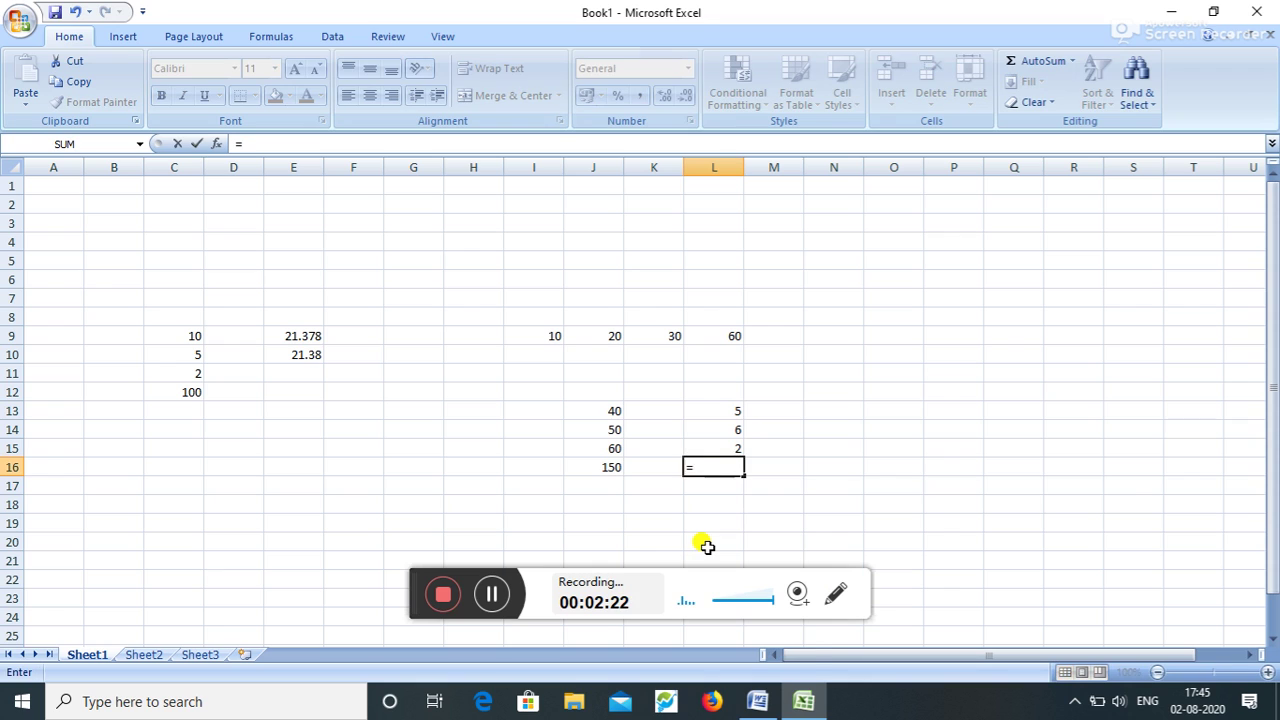
pyautogui.write('PROD')
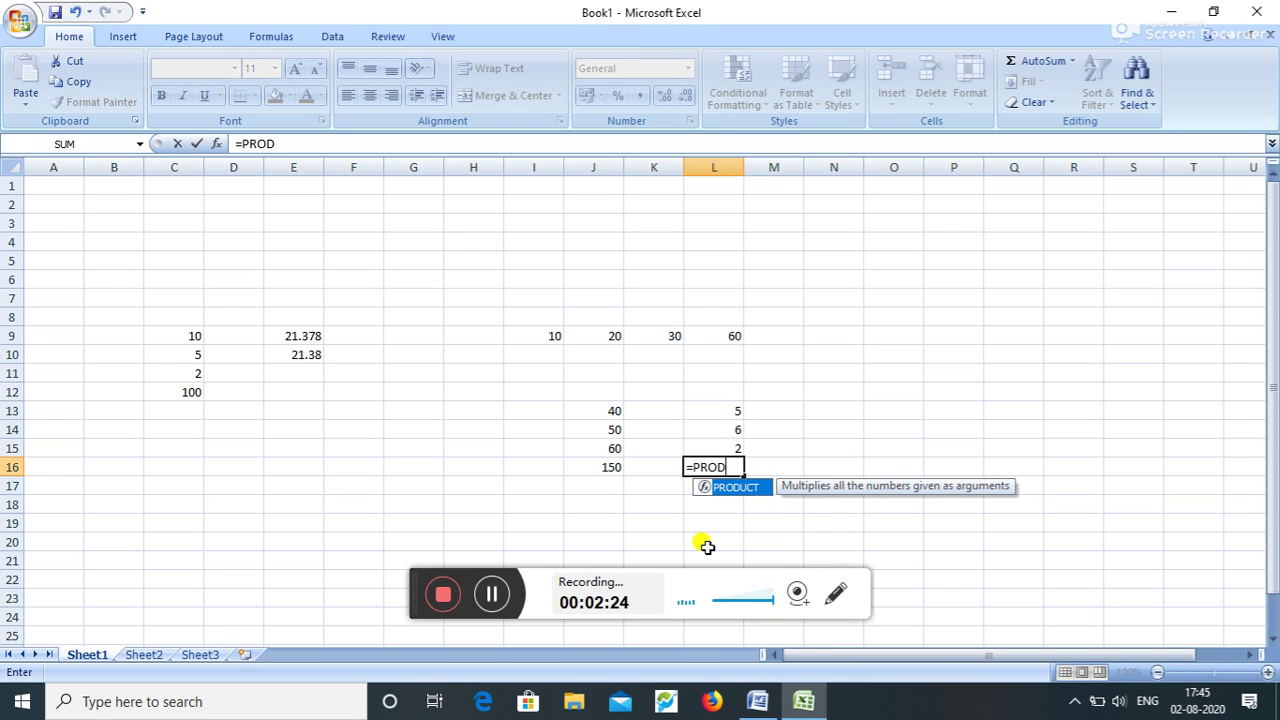
pyautogui.write('UCT')
pyautogui.write('(')
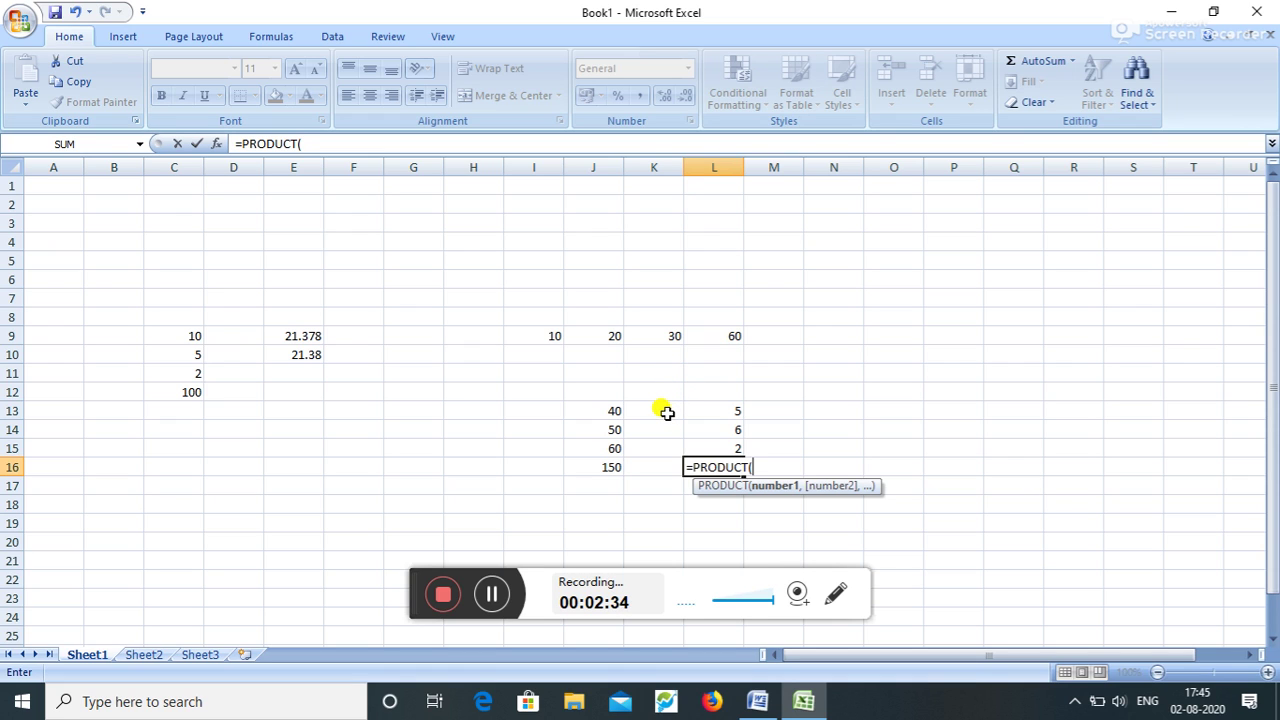
pyautogui.write('L13')
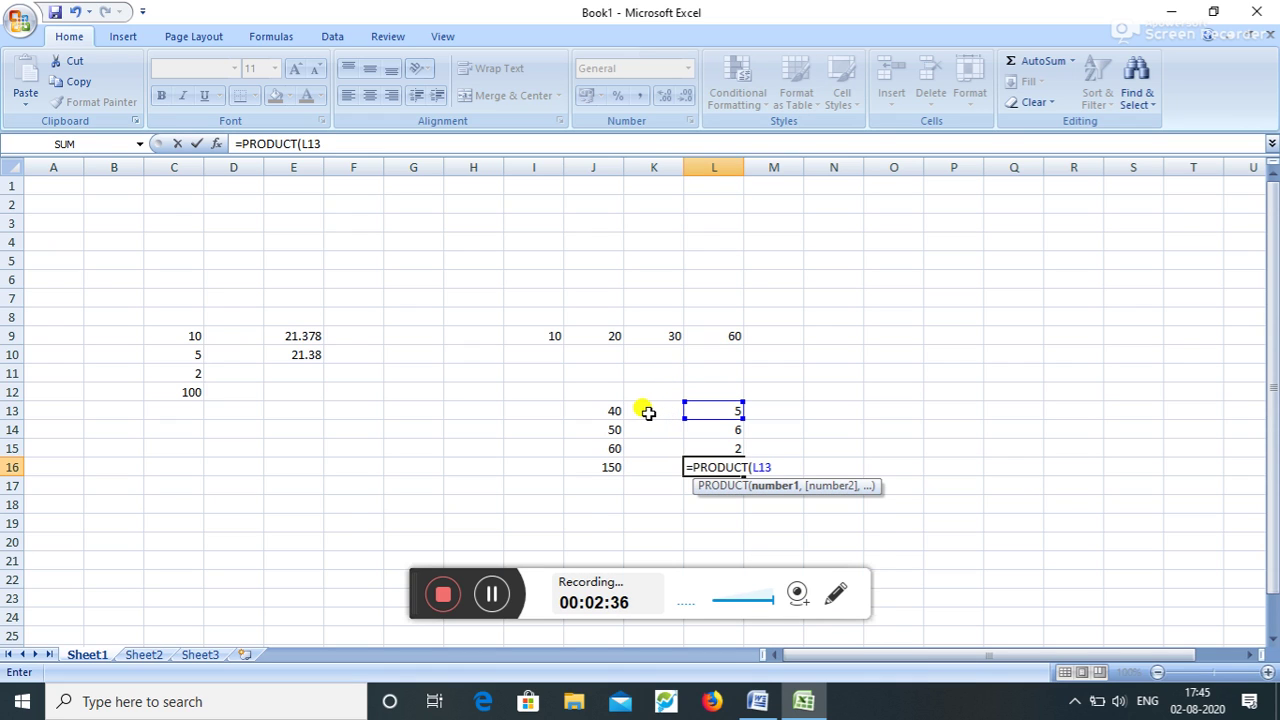
pyautogui.write(':')
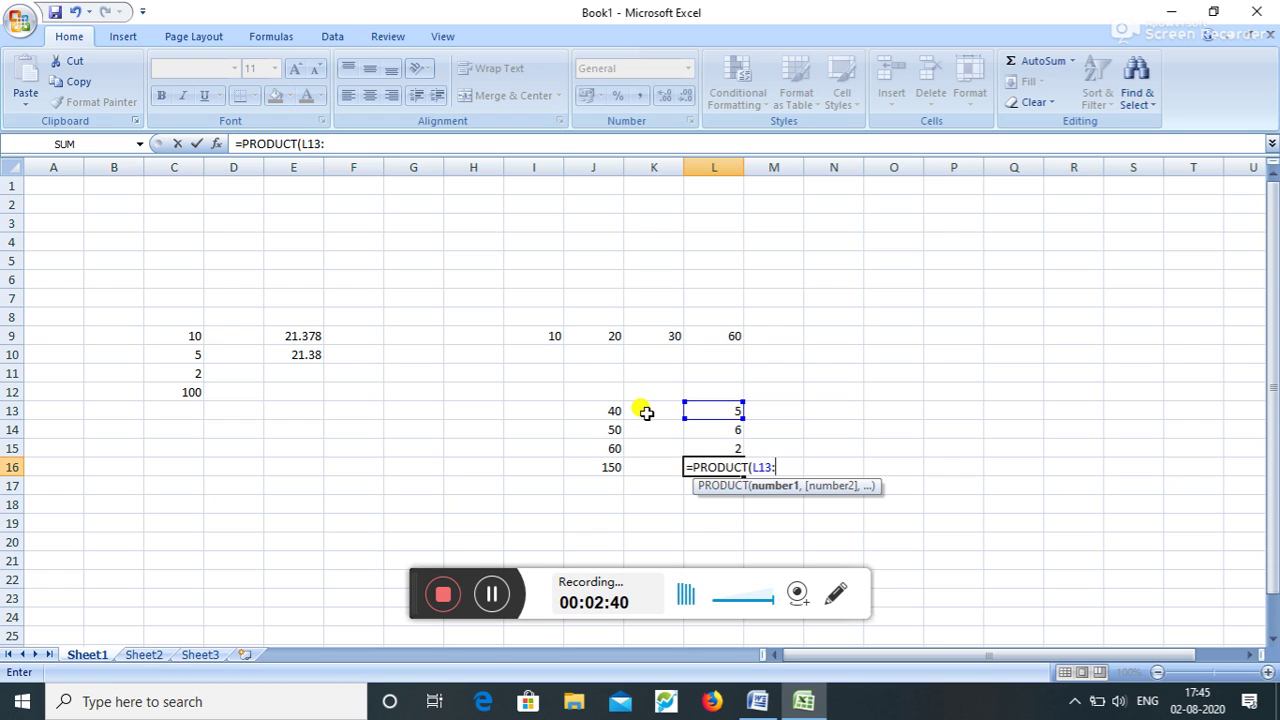
pyautogui.write('L15')
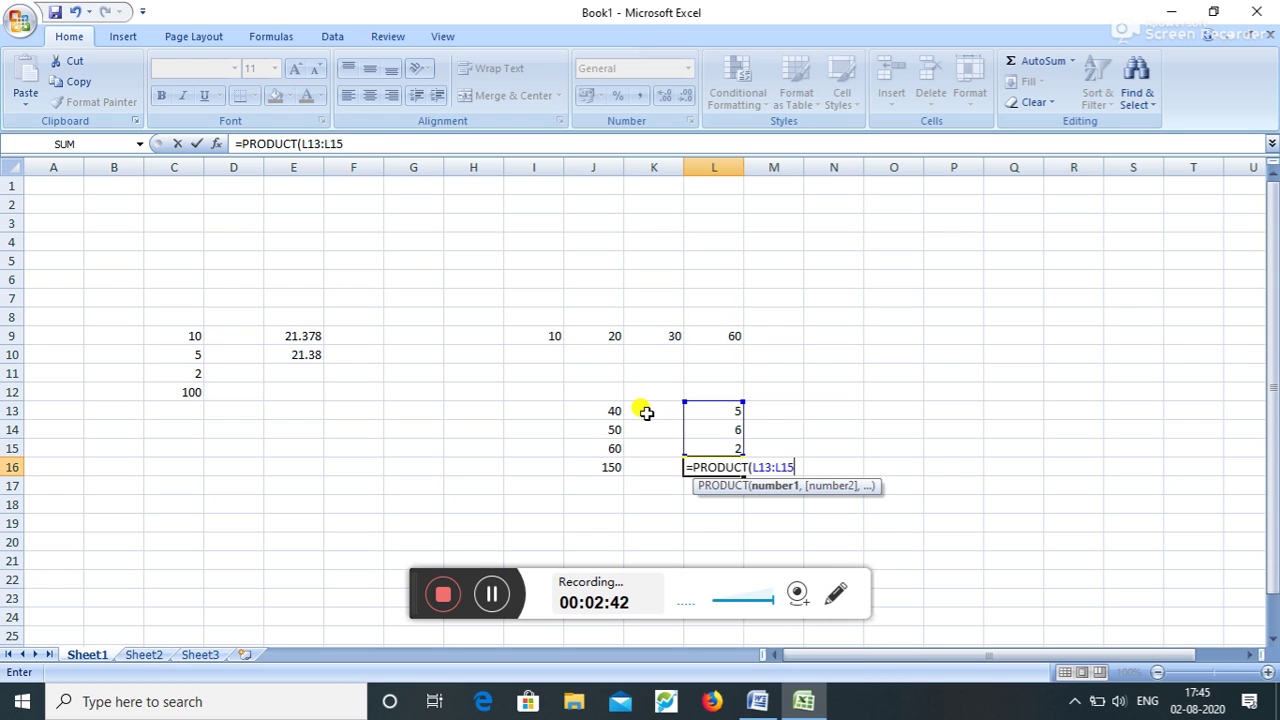
pyautogui.write(')')
pyautogui.press('Return')
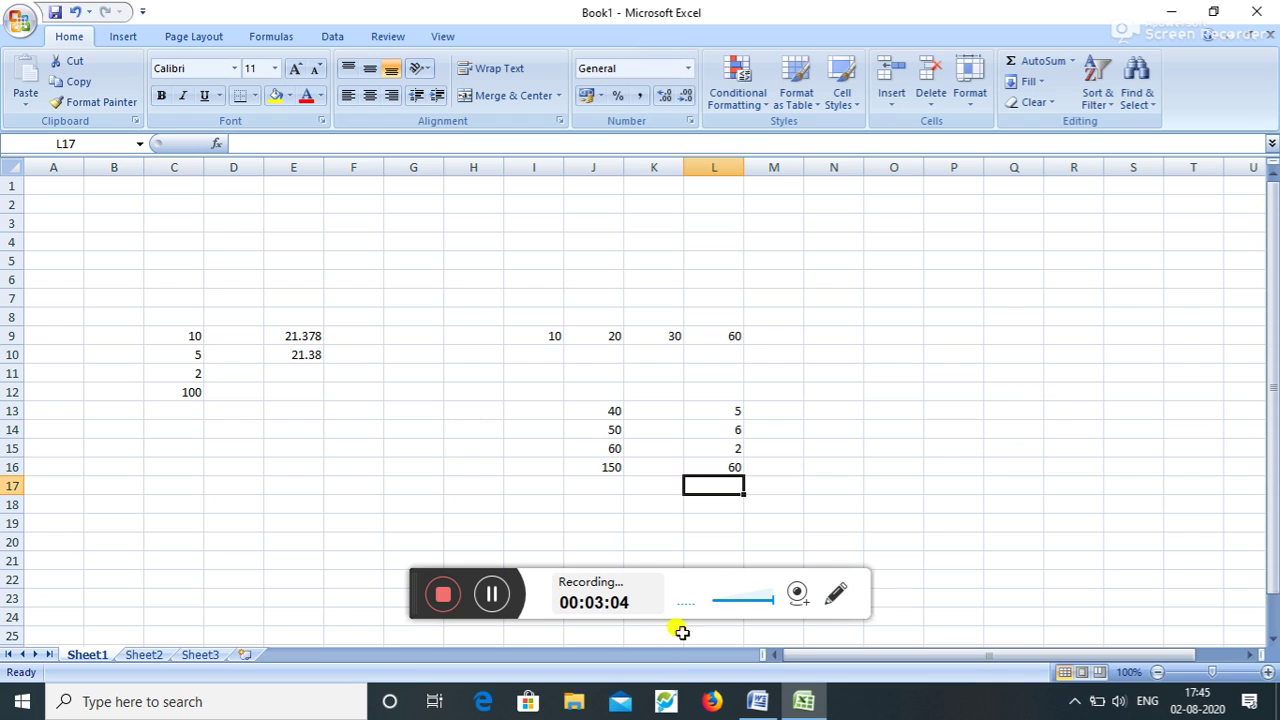
pyautogui.moveTo(757, 701)
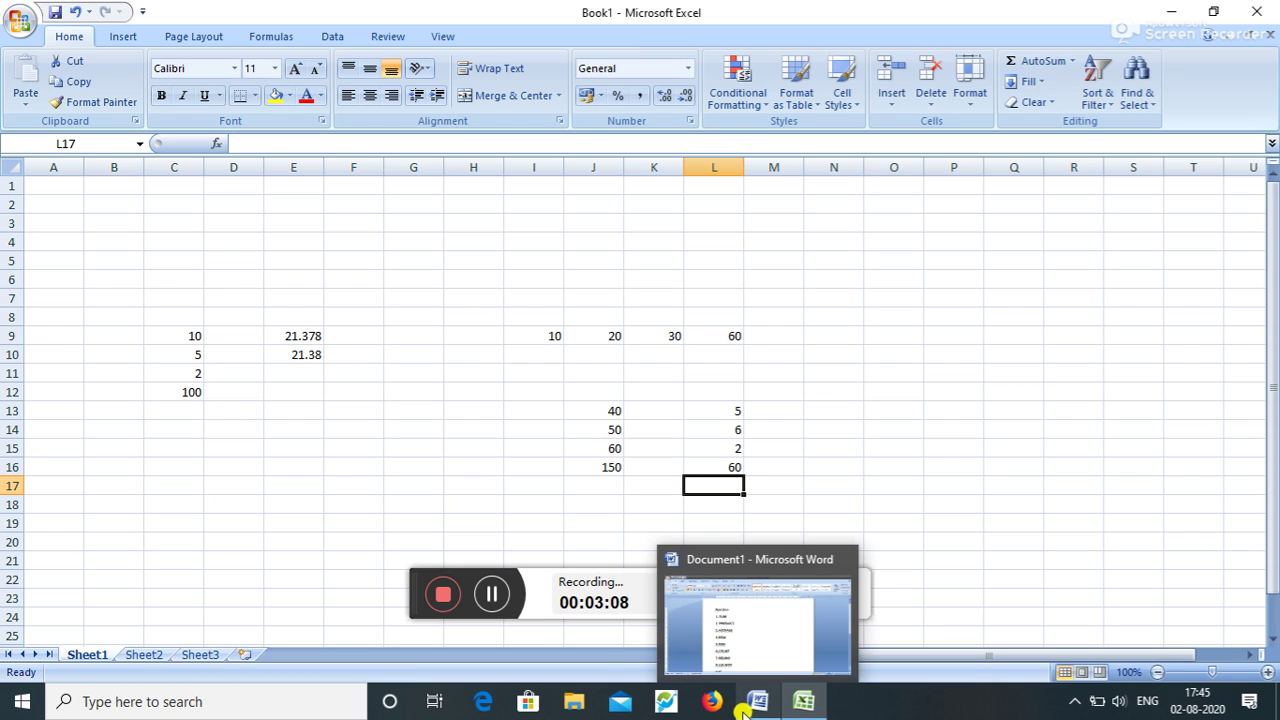
# In Word, add a space after '3.' before AVERAGE, then return to the Excel workbook.
pyautogui.click(750, 710)
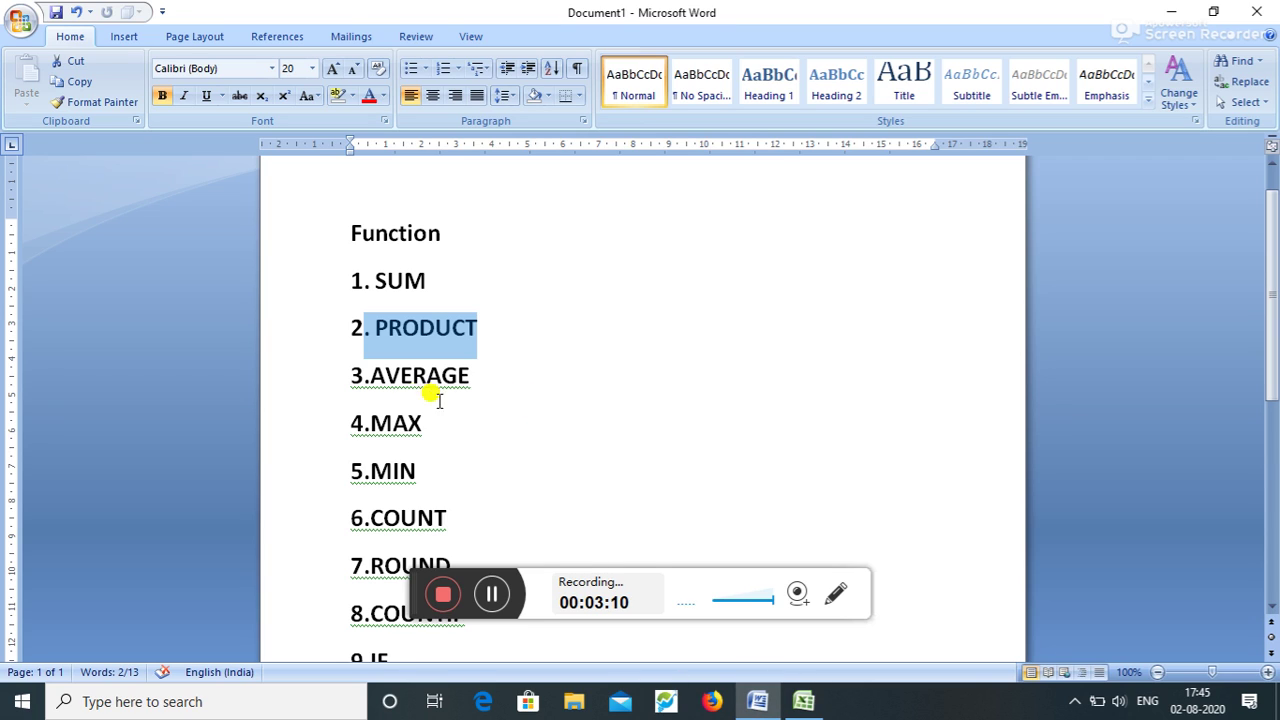
pyautogui.click(373, 385)
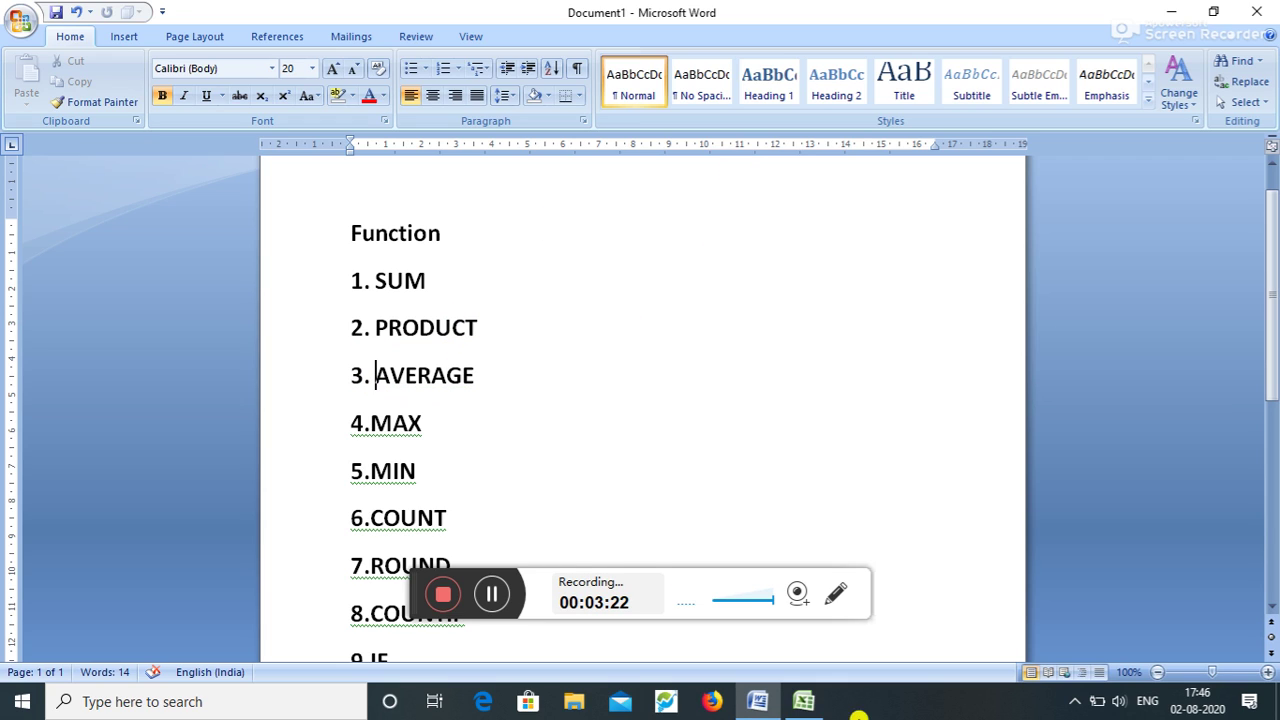
pyautogui.click(803, 701)
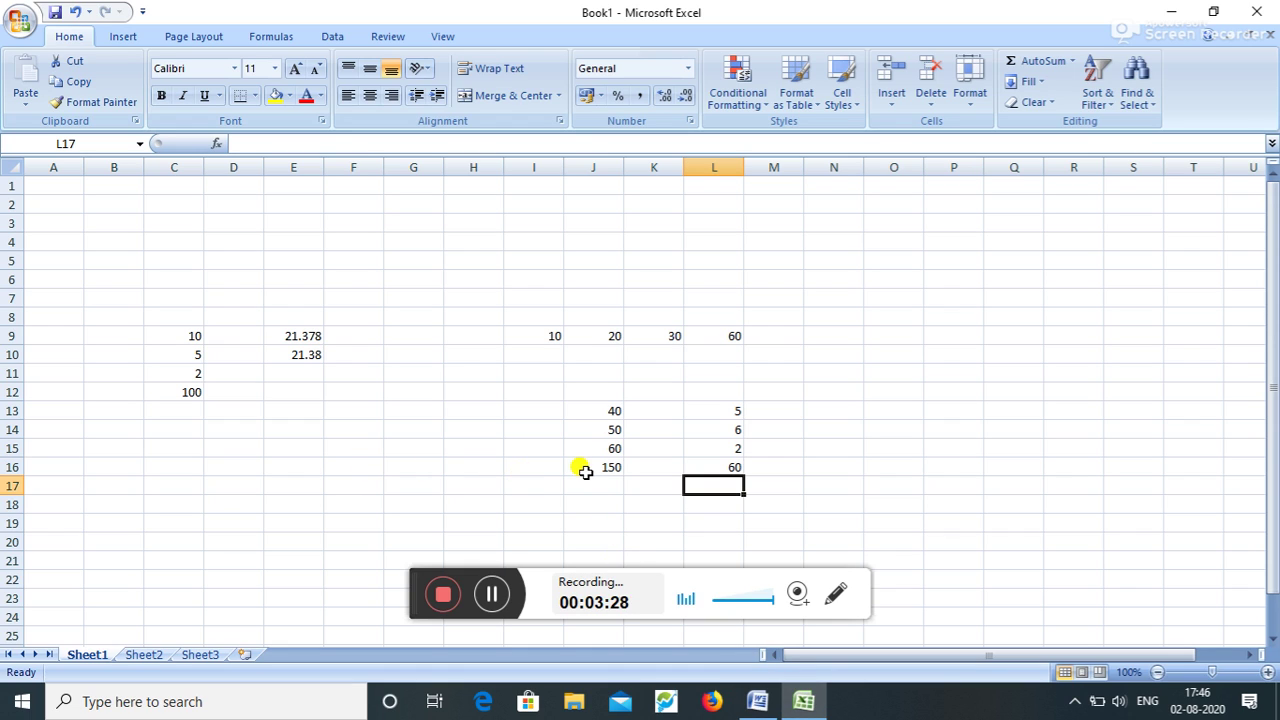
# Enter 40, 50 and 60 across cells N13, O13 and P13.
pyautogui.click(858, 412)
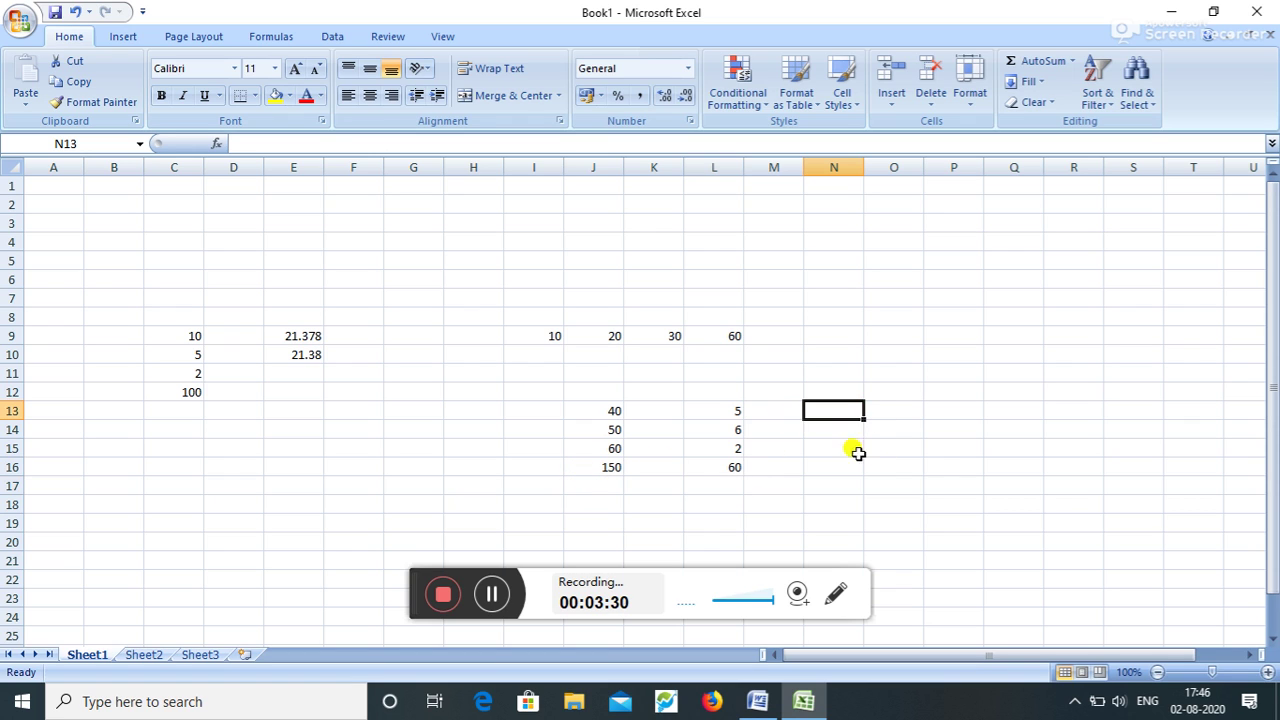
pyautogui.write('40')
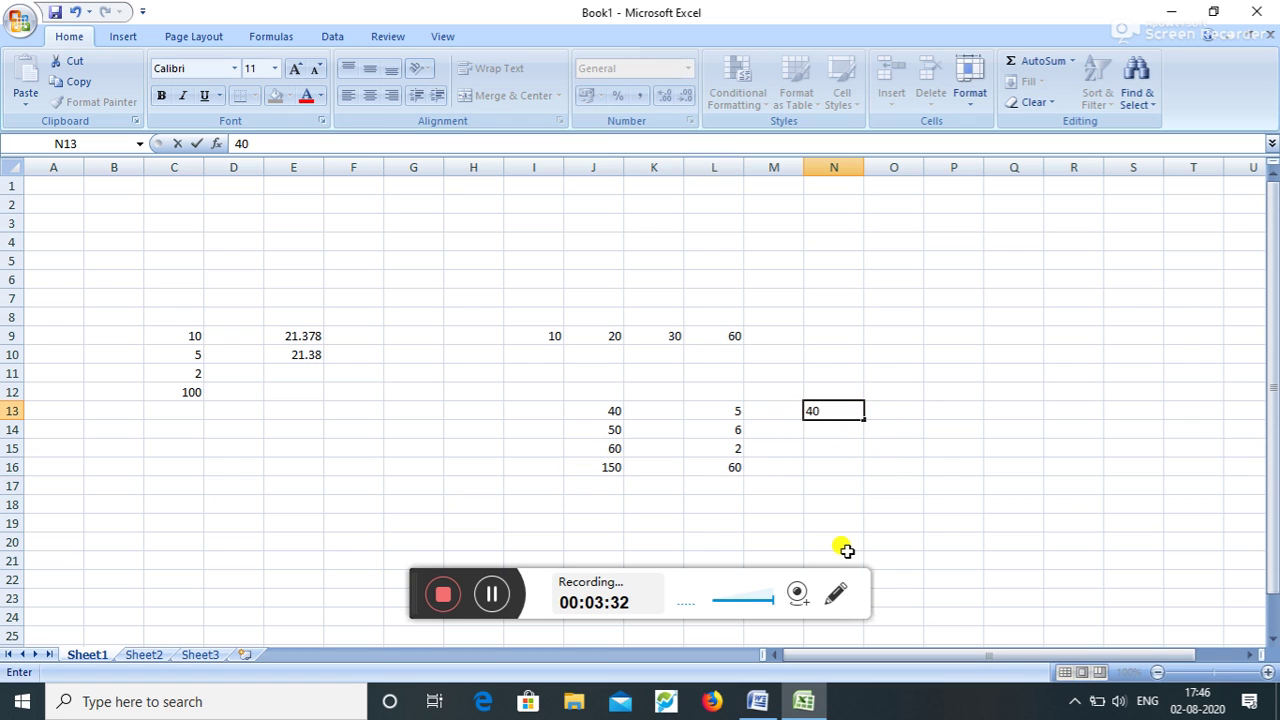
pyautogui.press('Tab')
pyautogui.write('50')
pyautogui.press('Tab')
pyautogui.write('60')
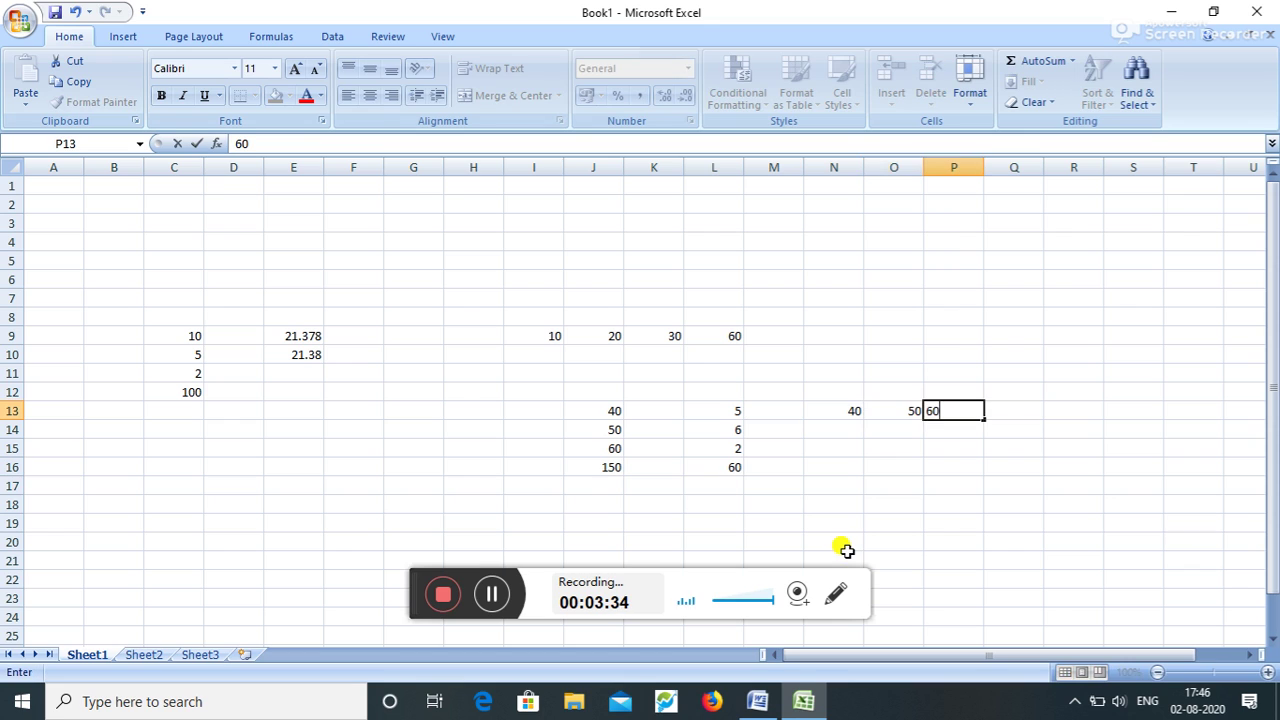
pyautogui.click(995, 448)
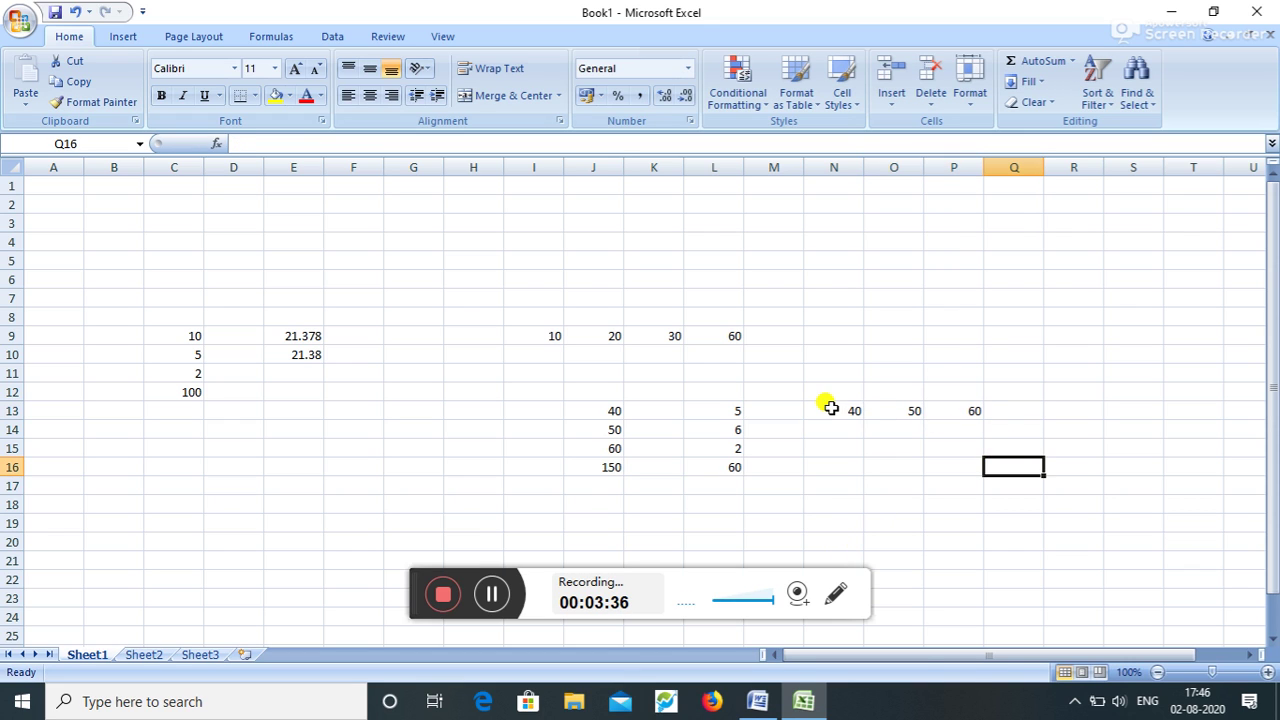
# AutoSum N13:P13 so their total, 150, appears in Q13.
pyautogui.moveTo(830, 410); pyautogui.dragTo(990, 410)
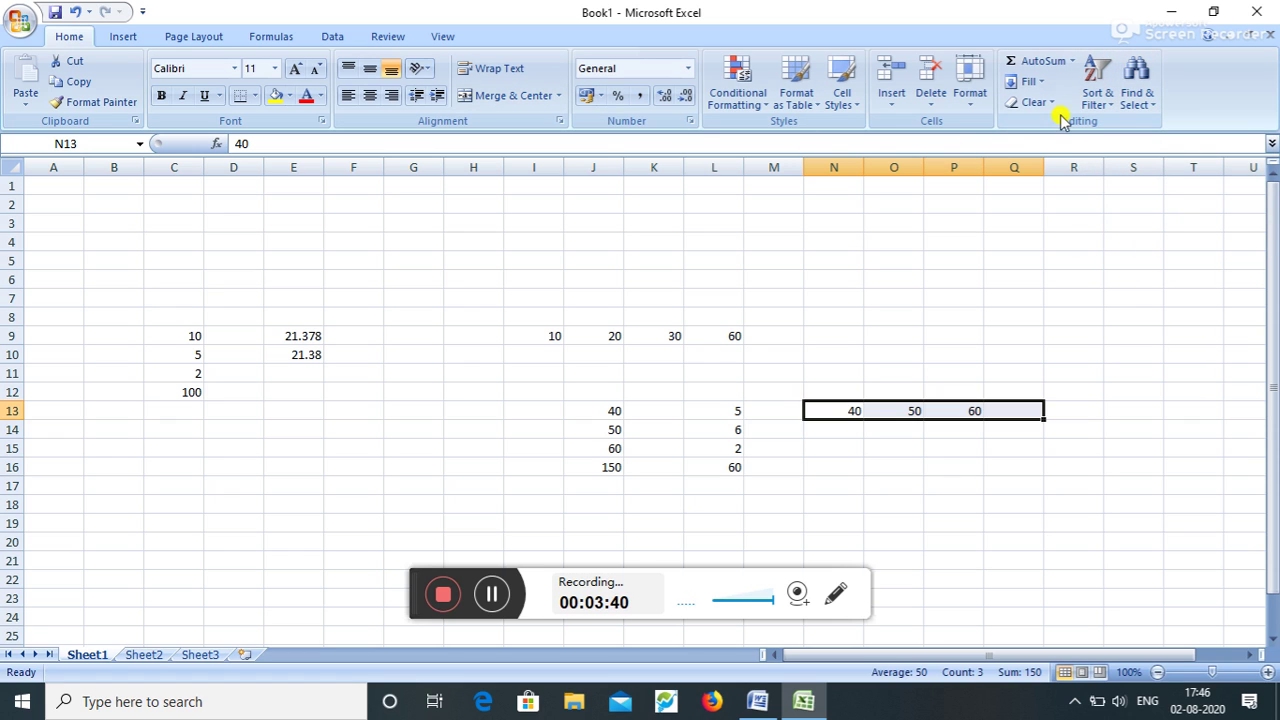
pyautogui.click(1068, 66)
pyautogui.click(1022, 462)
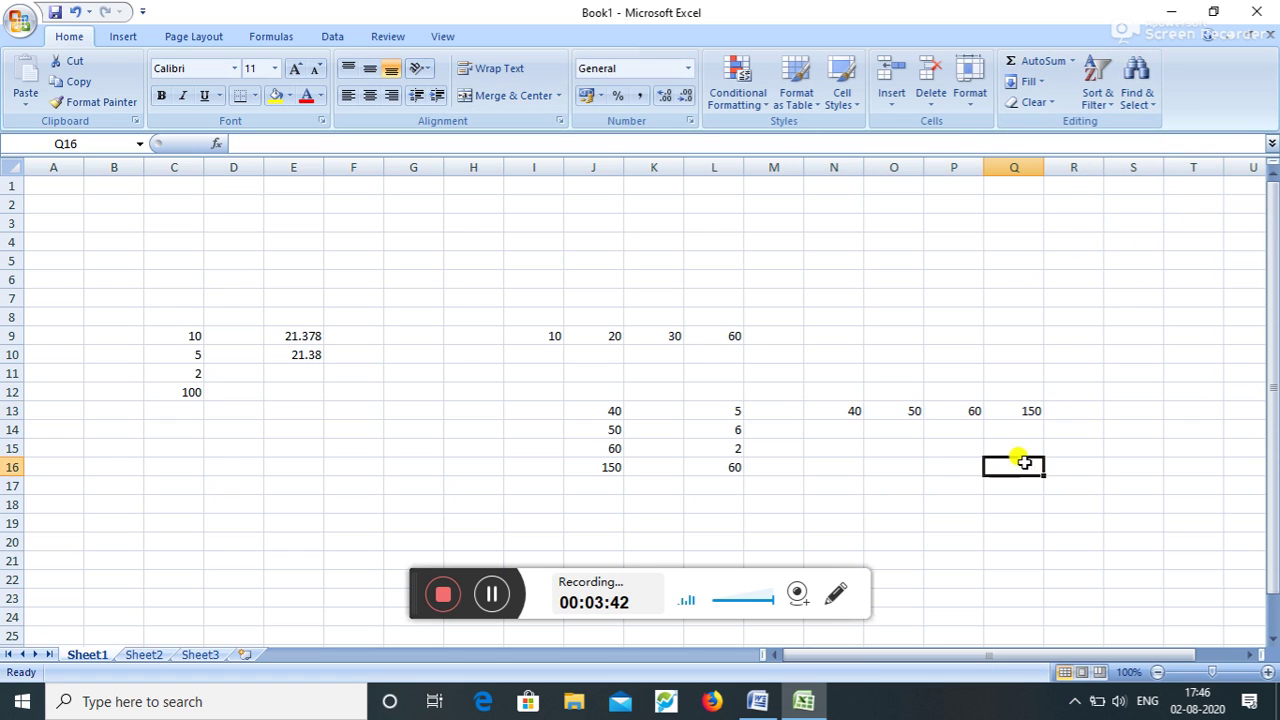
pyautogui.moveTo(827, 413); pyautogui.dragTo(960, 428)
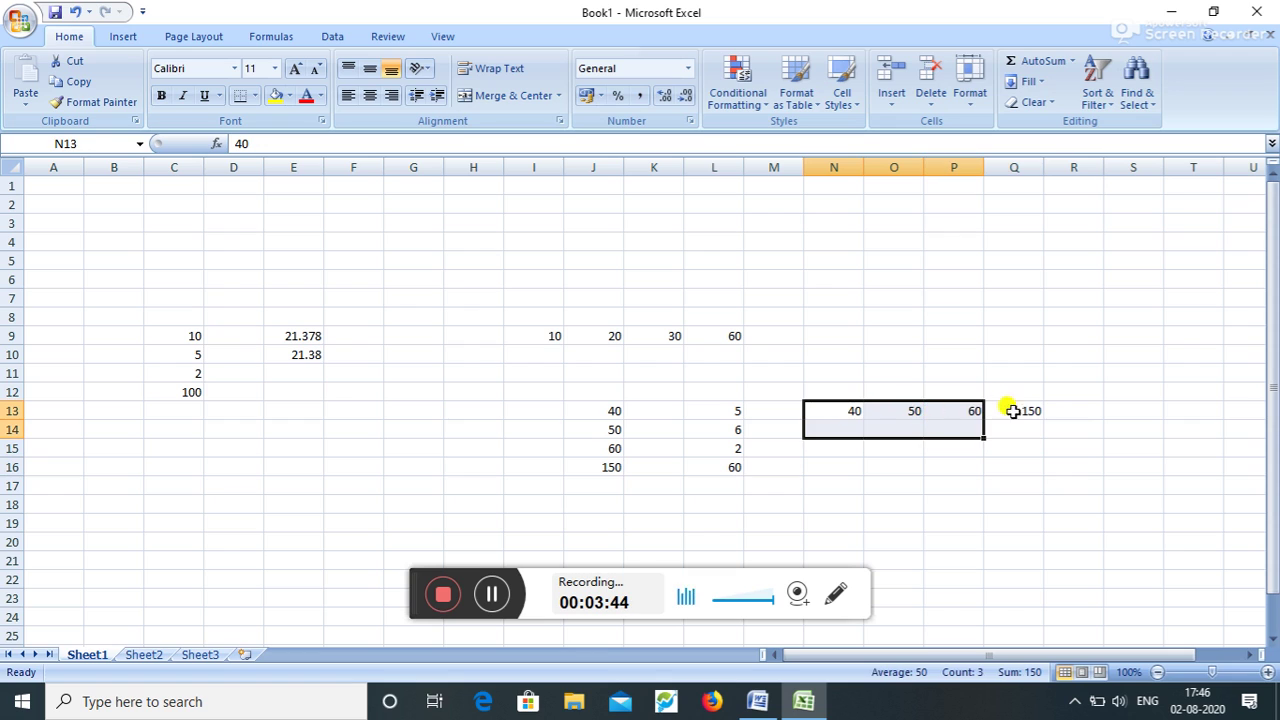
pyautogui.click(1061, 412)
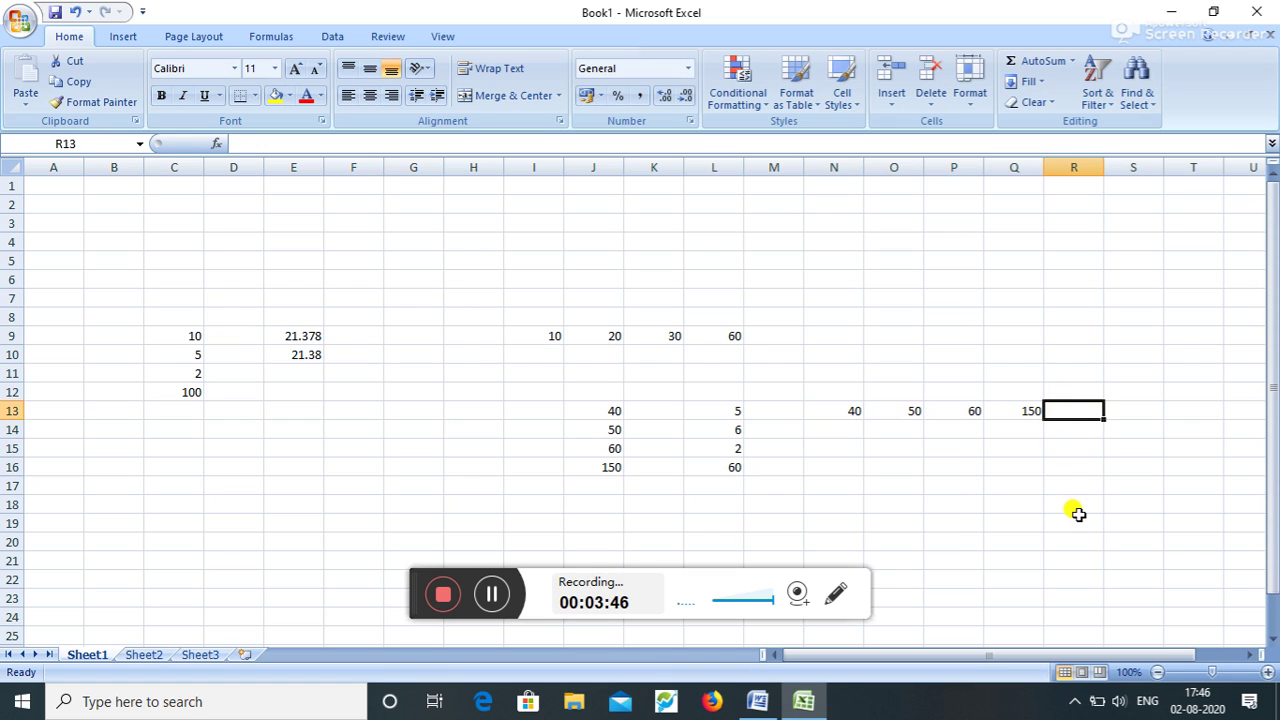
# Enter =AVERAGE(N13:P13) in R13, showing 50, and check the formula.
pyautogui.write('=')
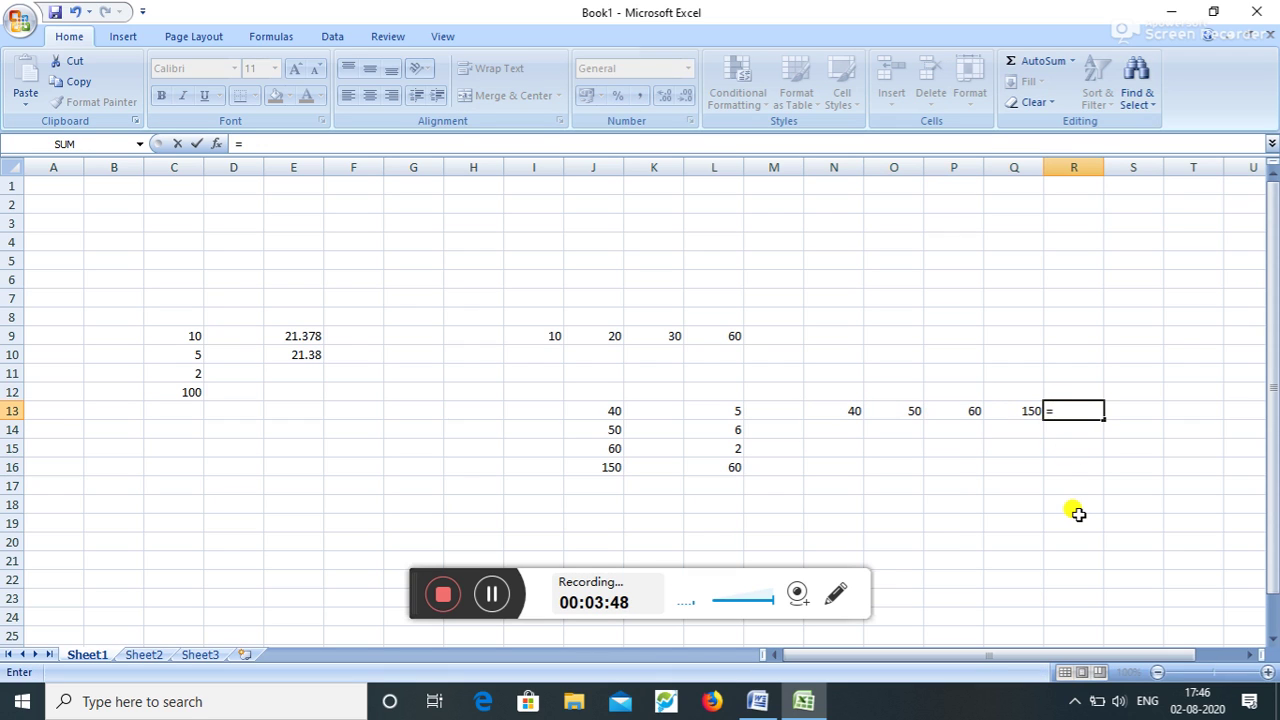
pyautogui.write('AV')
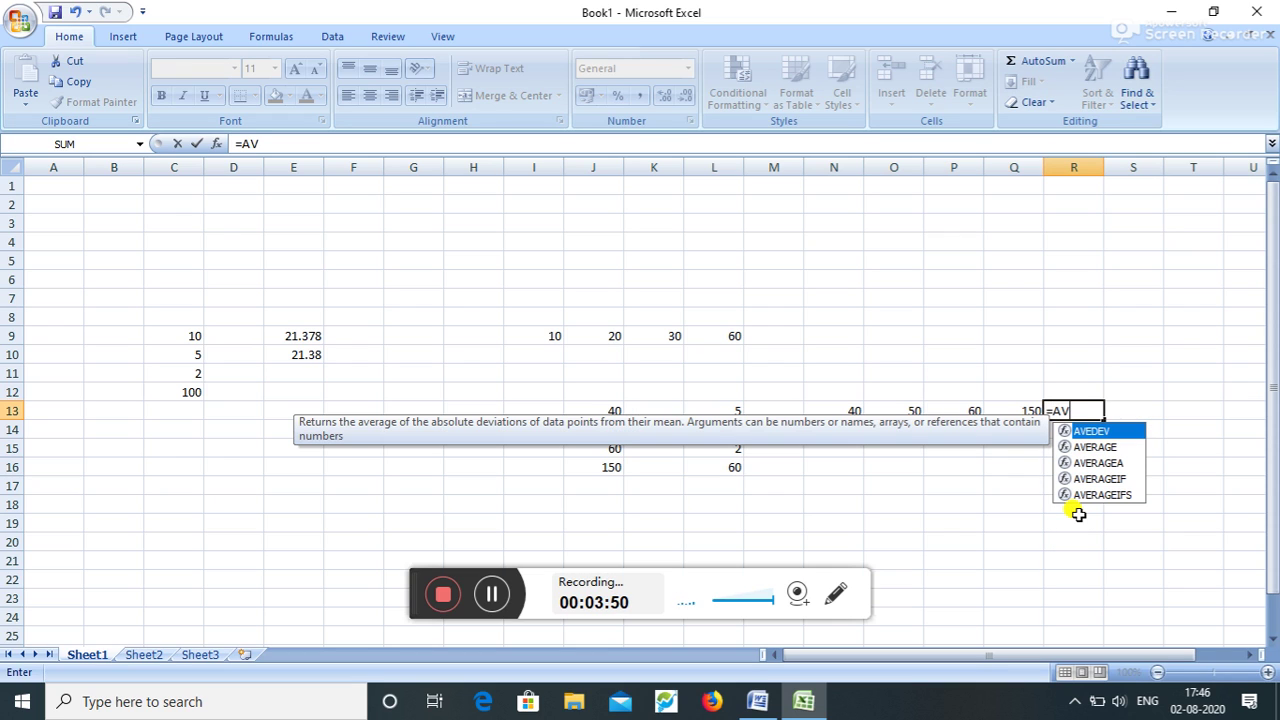
pyautogui.write('ERA')
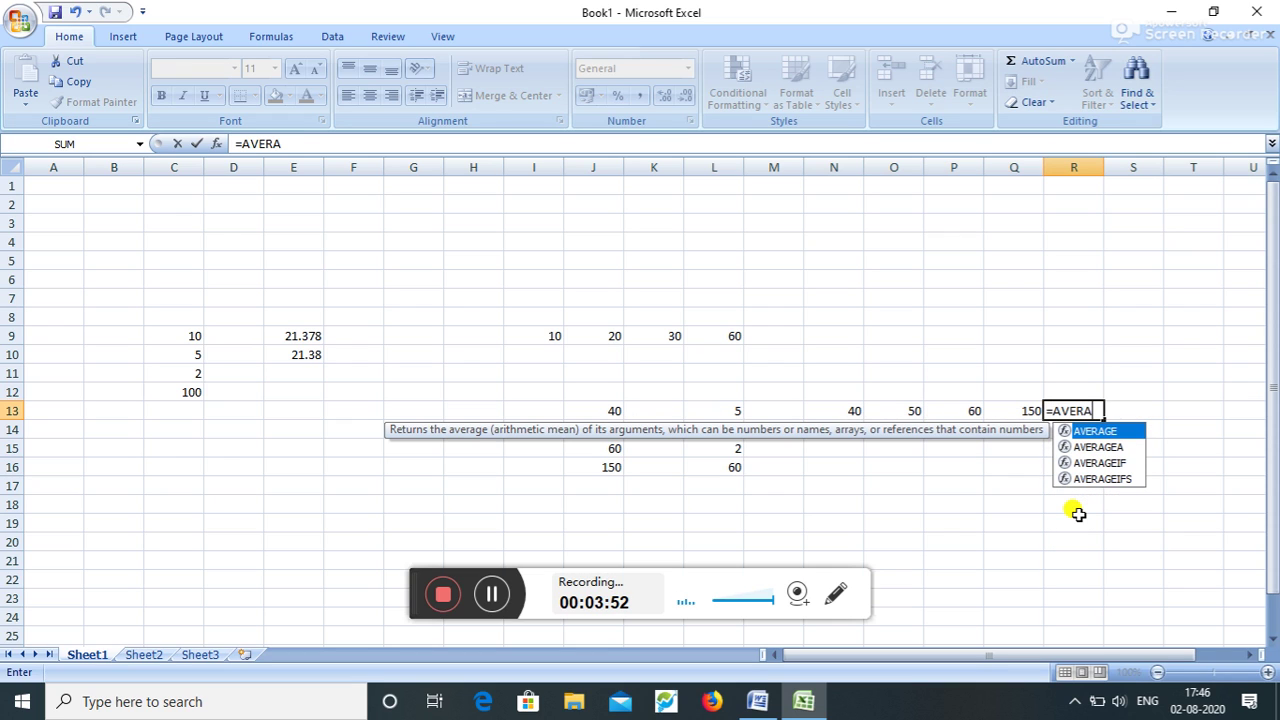
pyautogui.write('GE')
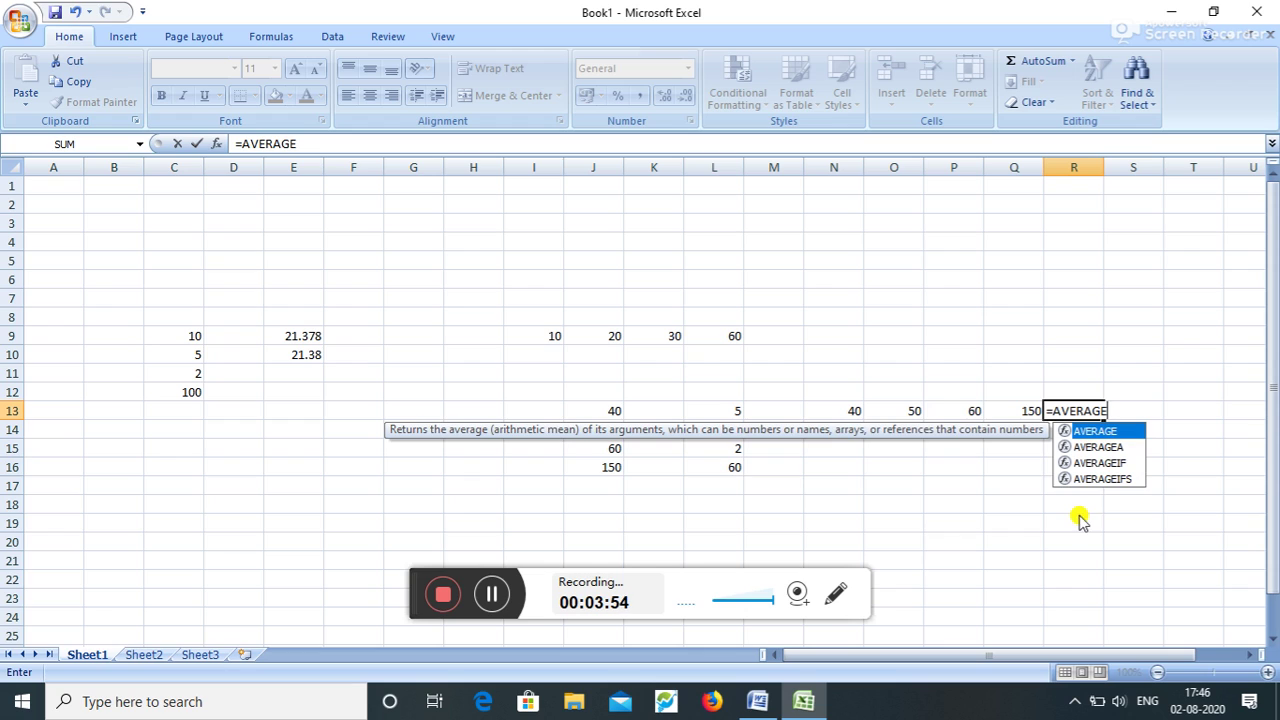
pyautogui.write('(')
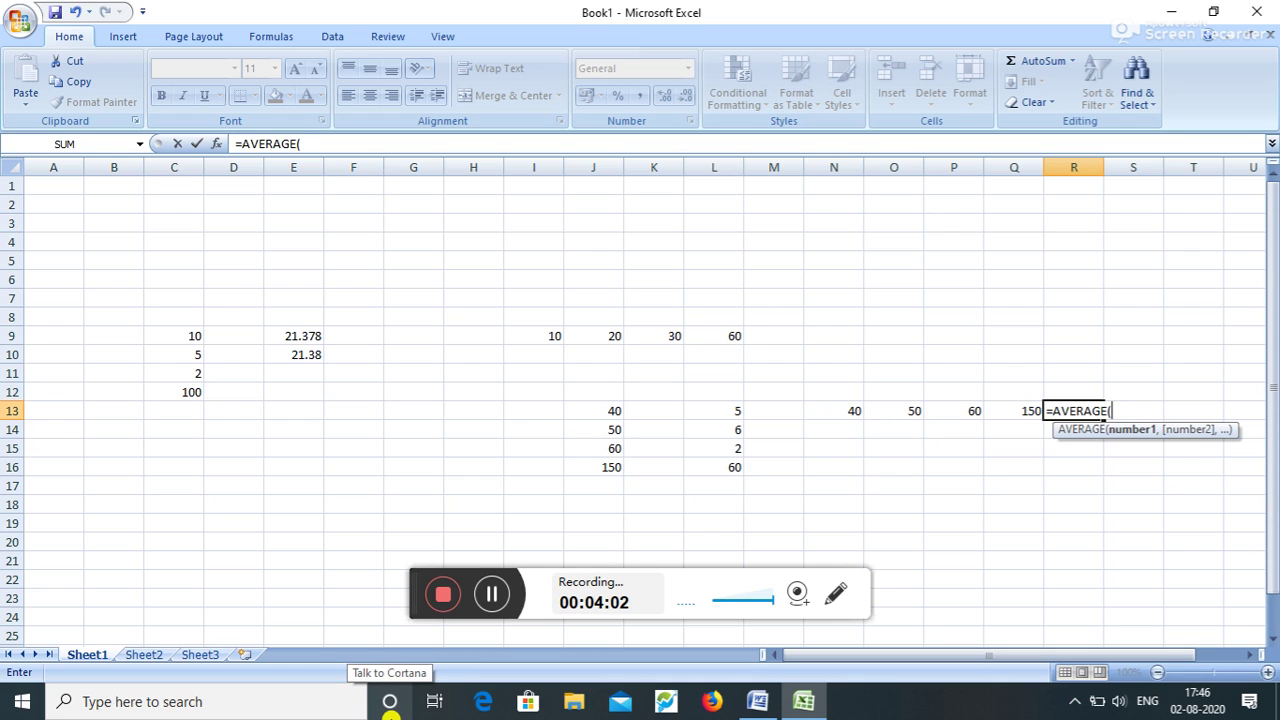
pyautogui.write('N13:')
pyautogui.write('P')
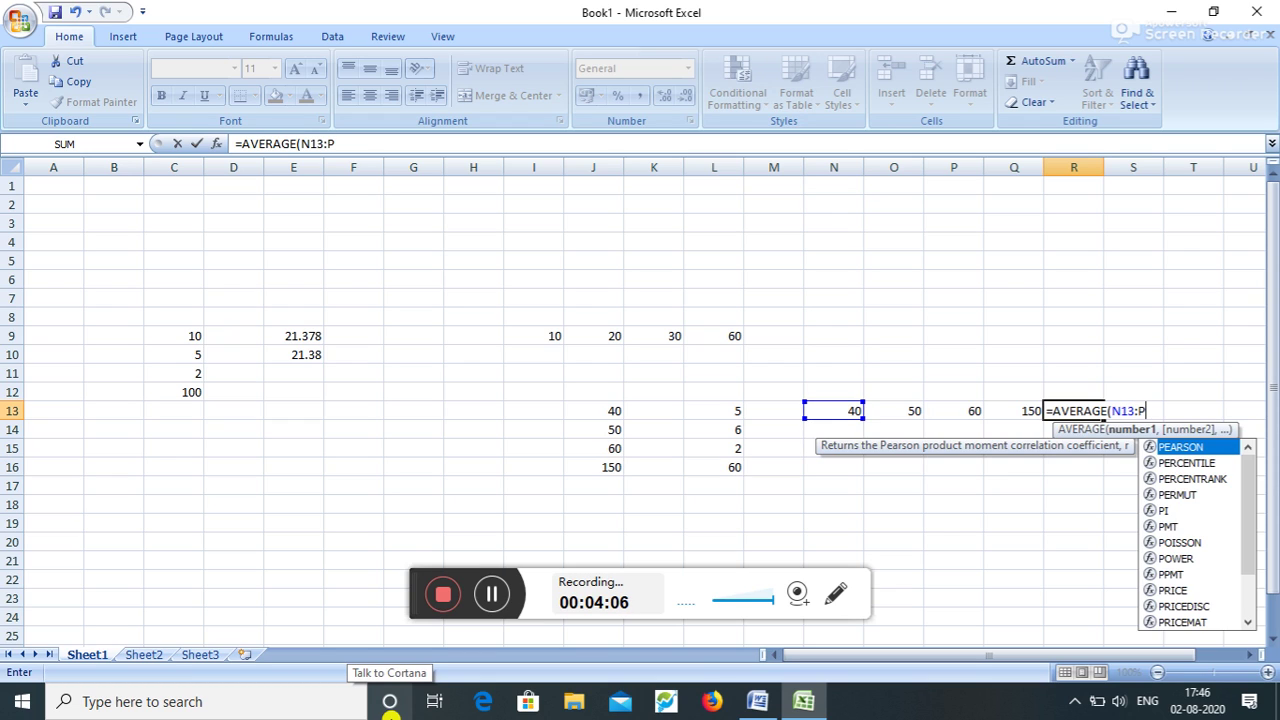
pyautogui.write('13')
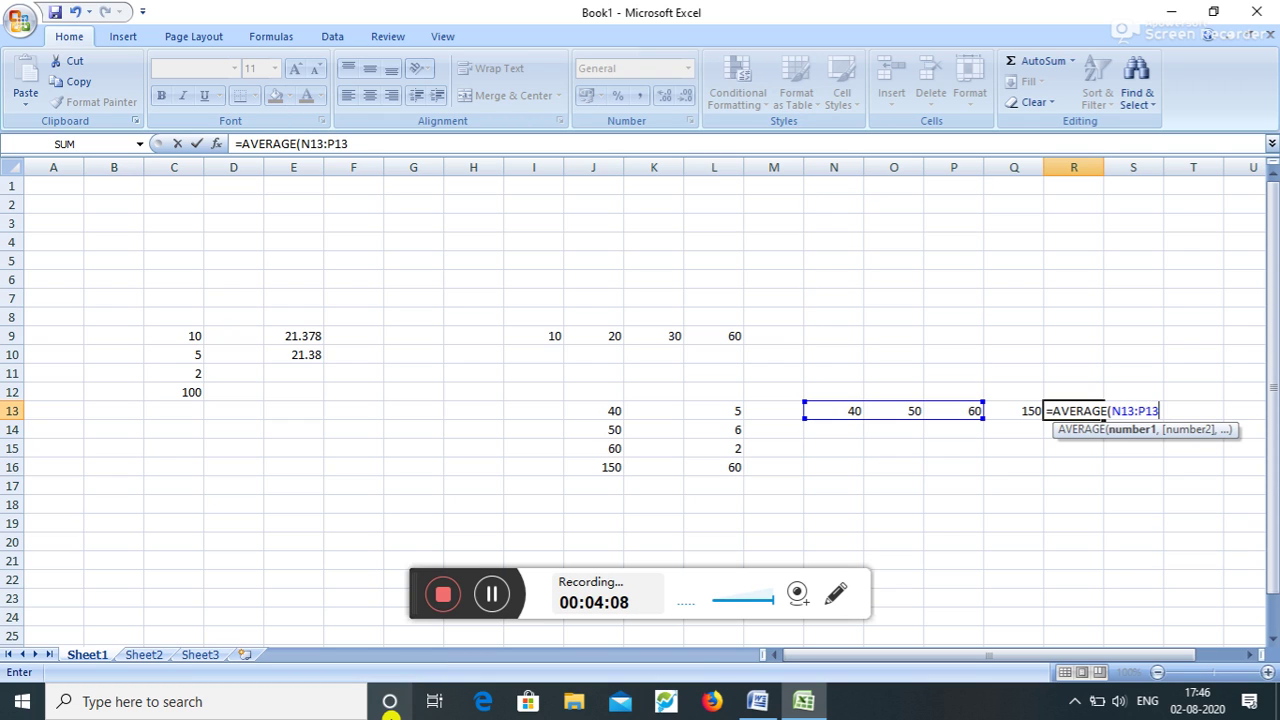
pyautogui.press('Return')
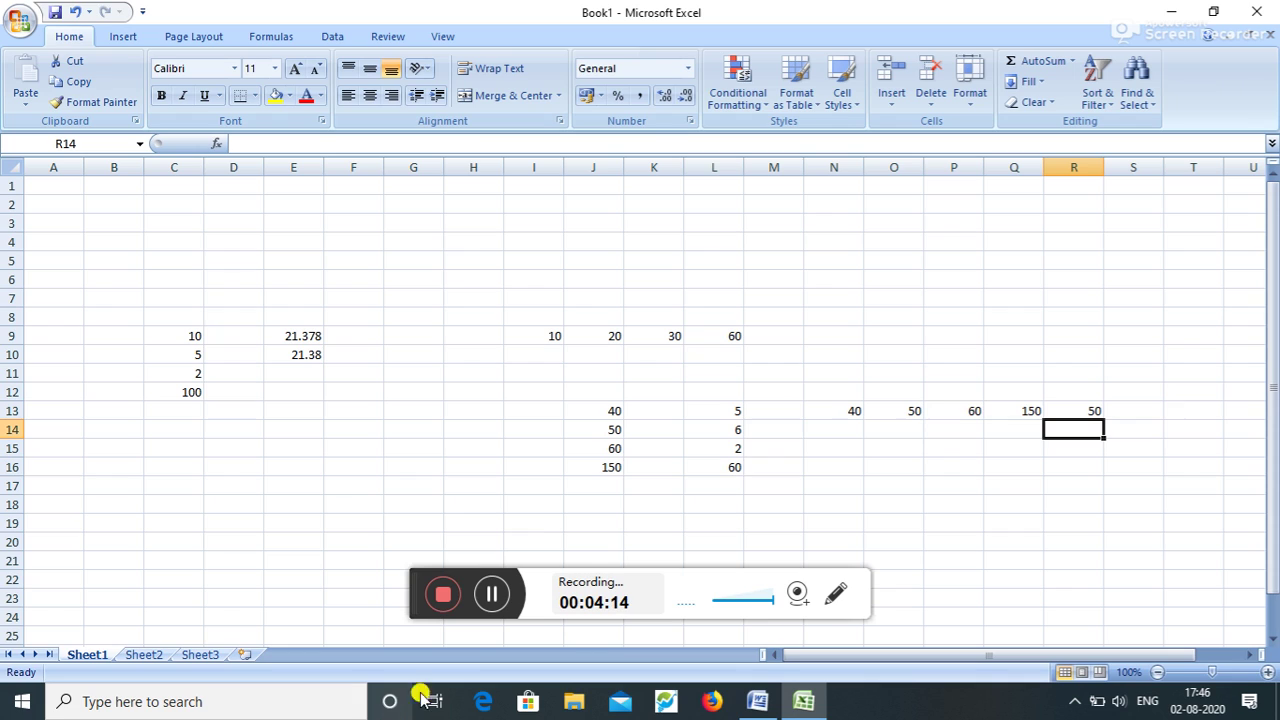
pyautogui.click(1068, 406)
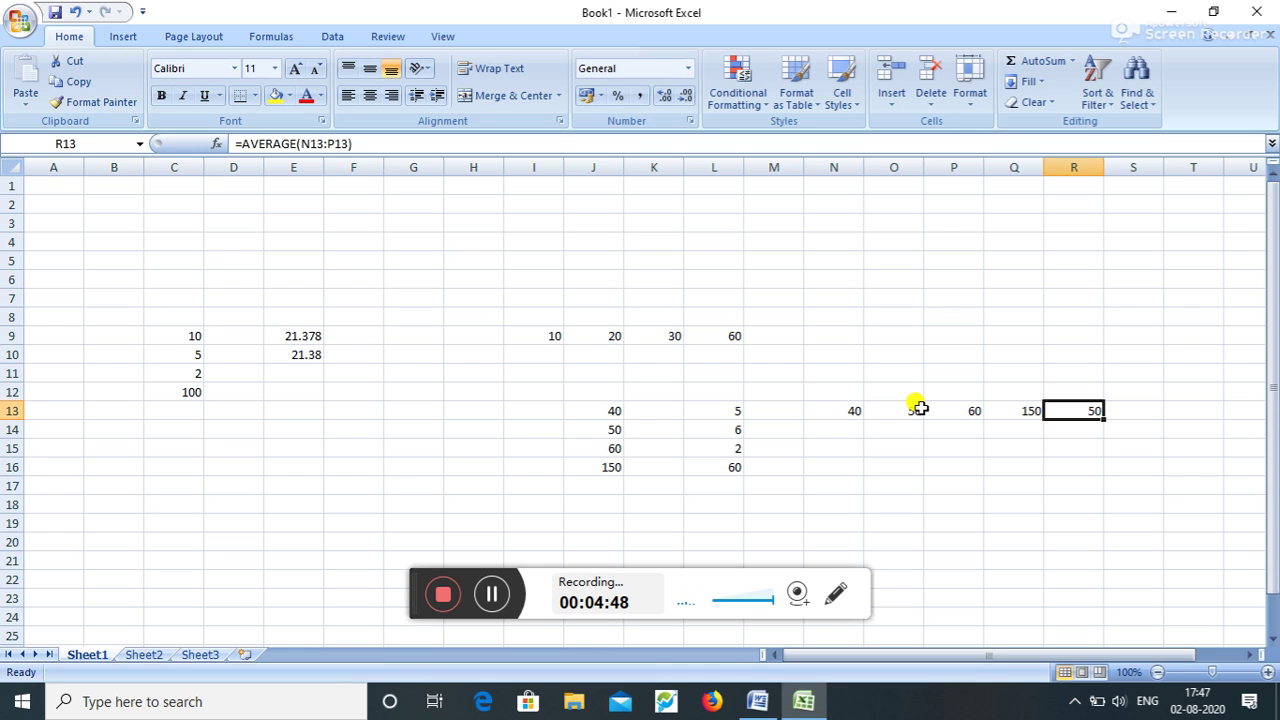
pyautogui.click(742, 708)
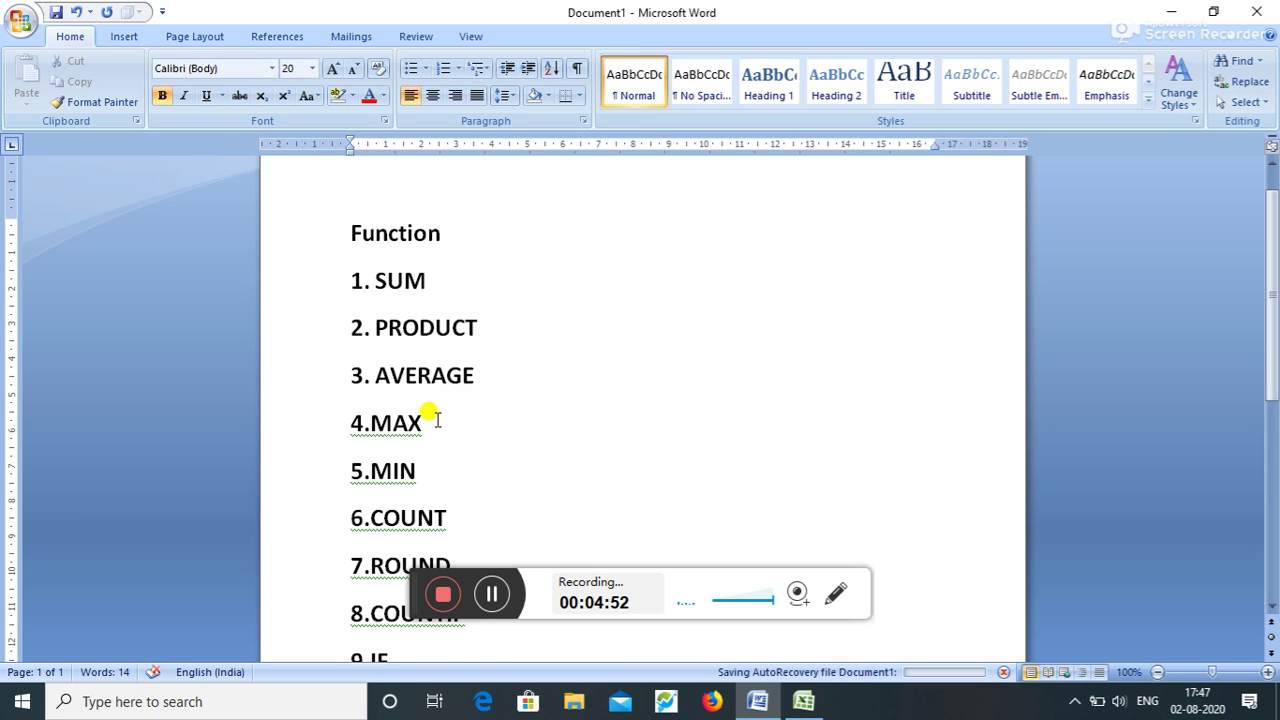
pyautogui.click(791, 708)
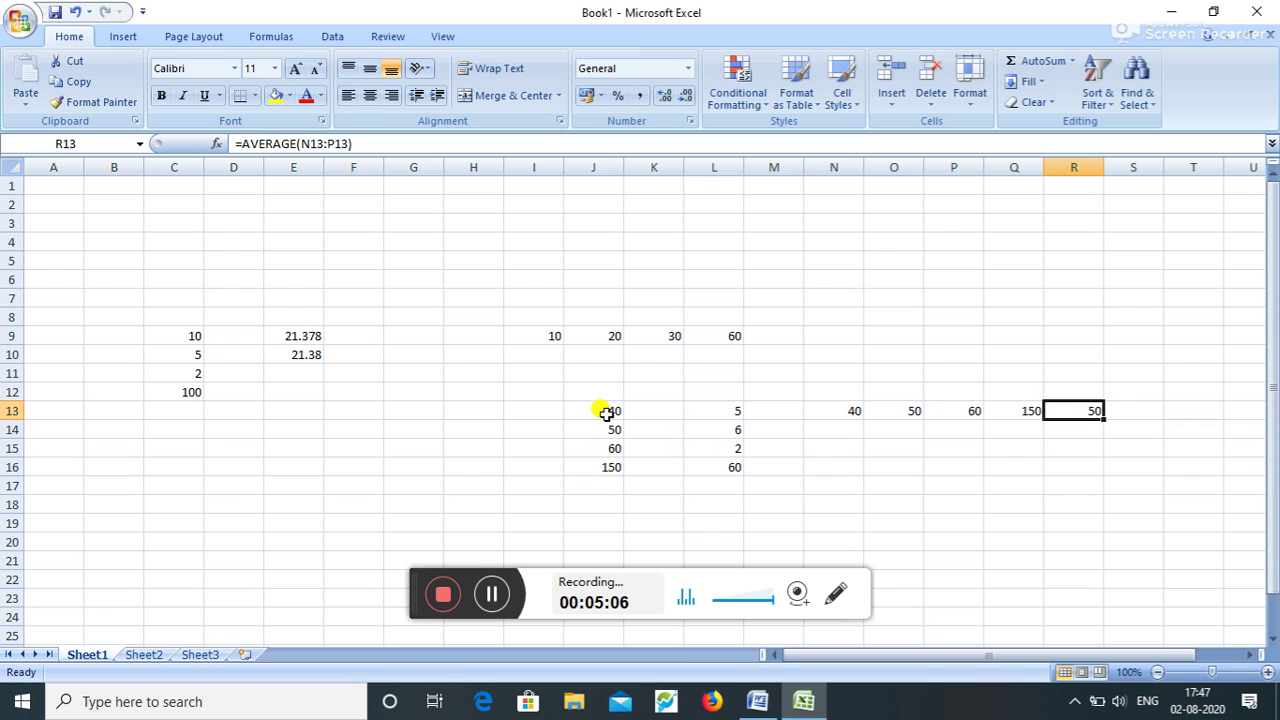
# Enter =MAX(J13:J16) in J17, which returns 150.
pyautogui.moveTo(605, 411); pyautogui.dragTo(605, 489)
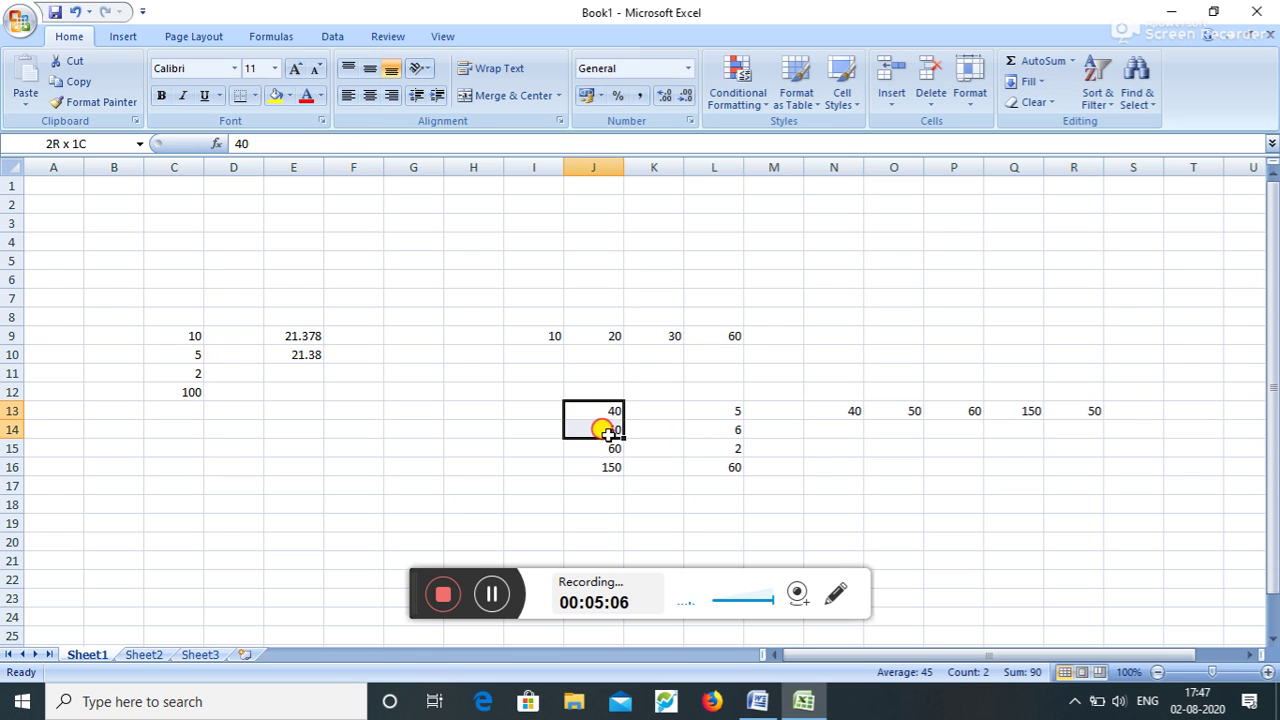
pyautogui.click(605, 489)
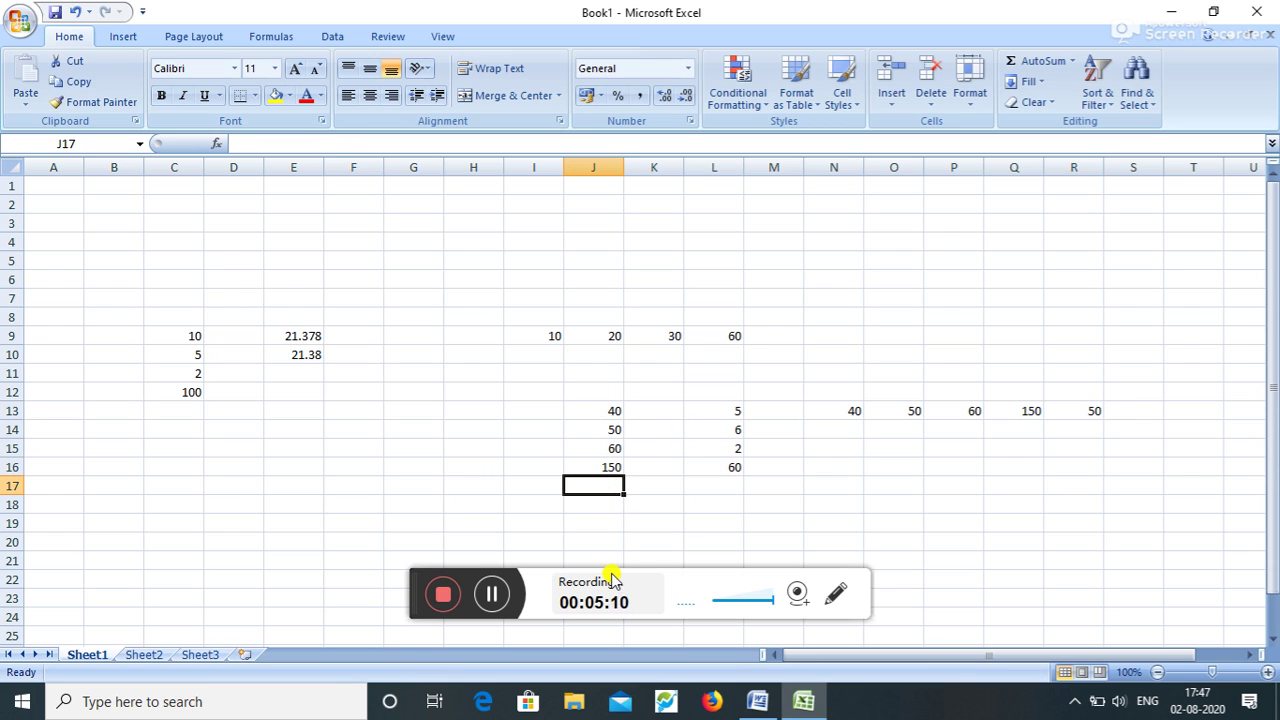
pyautogui.write('=MA')
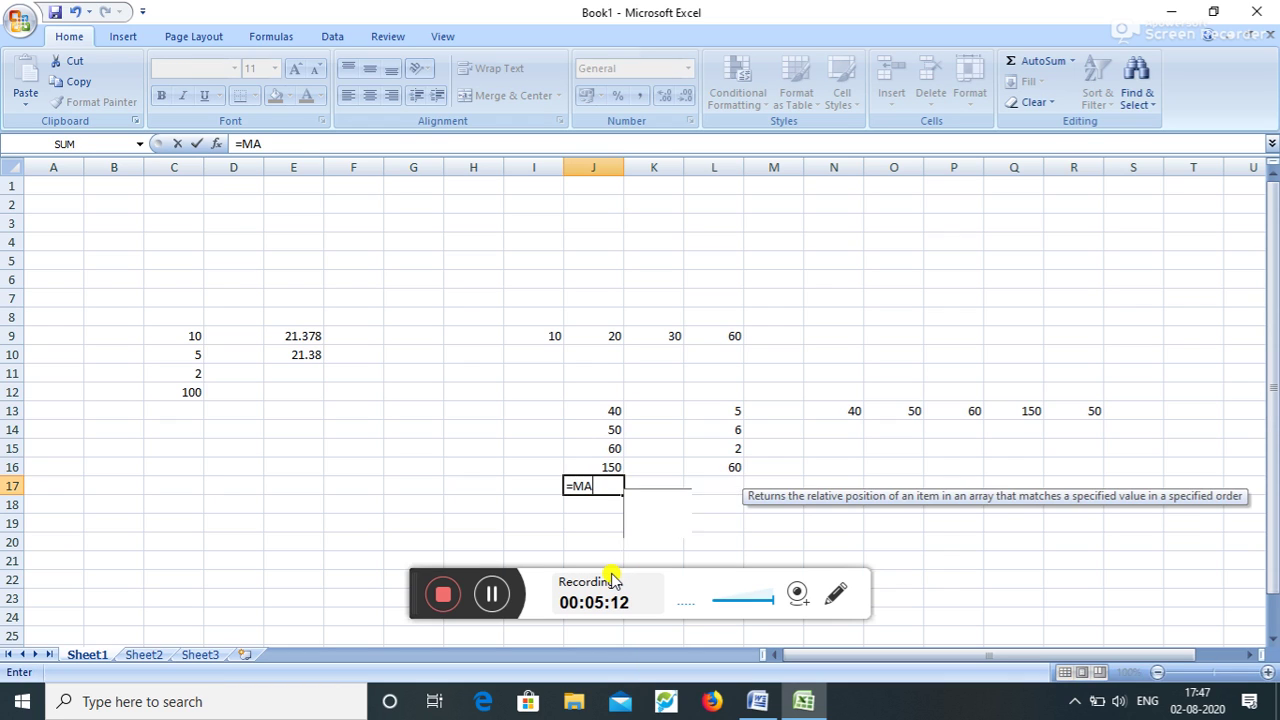
pyautogui.write('X')
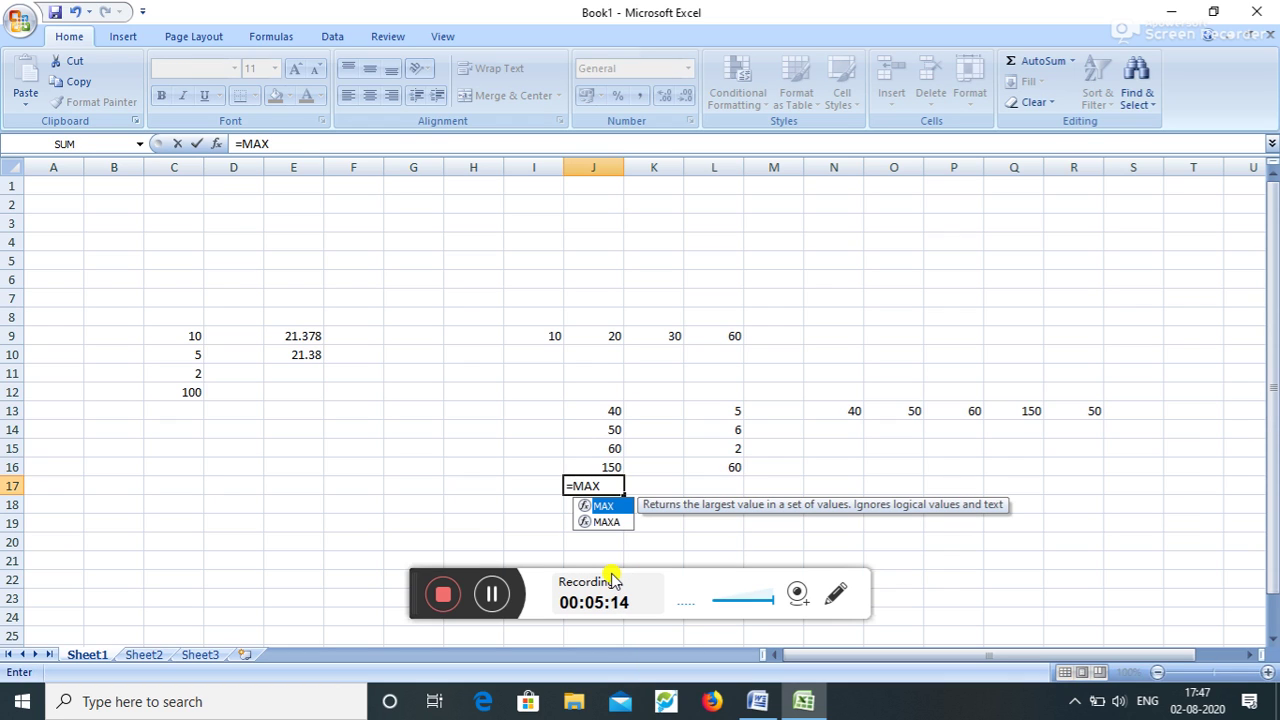
pyautogui.write('(J')
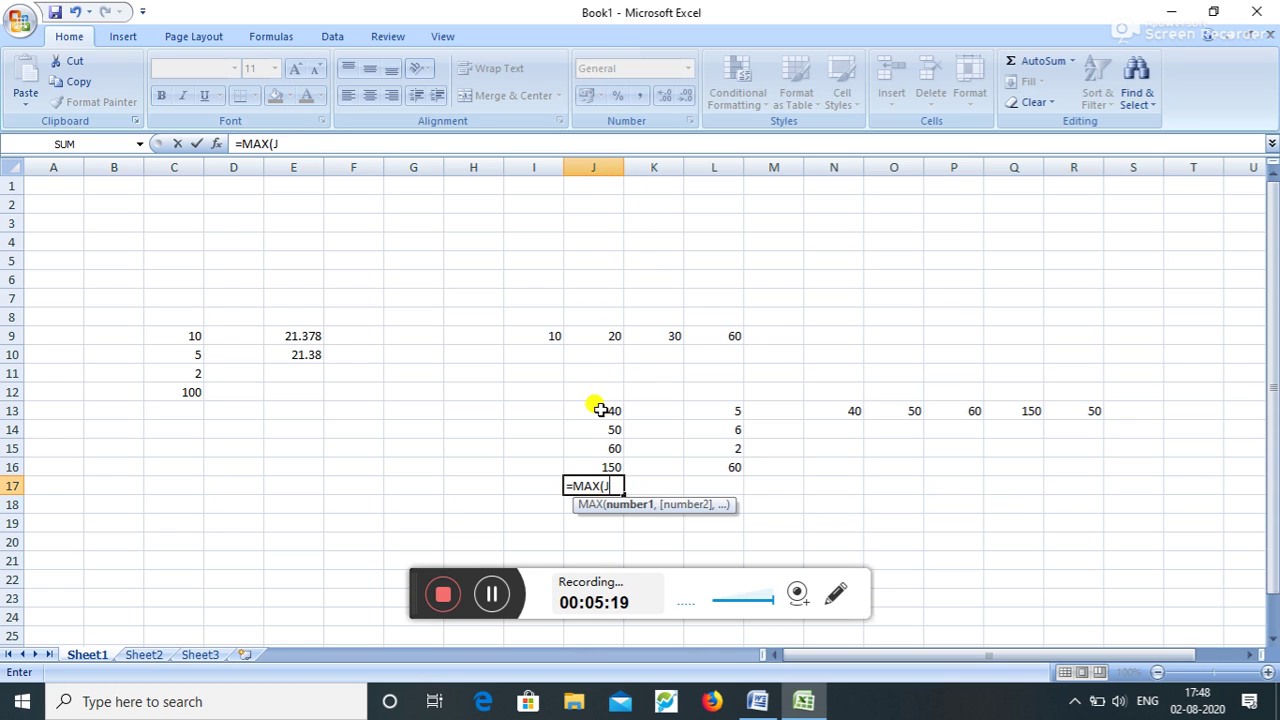
pyautogui.click(598, 410)
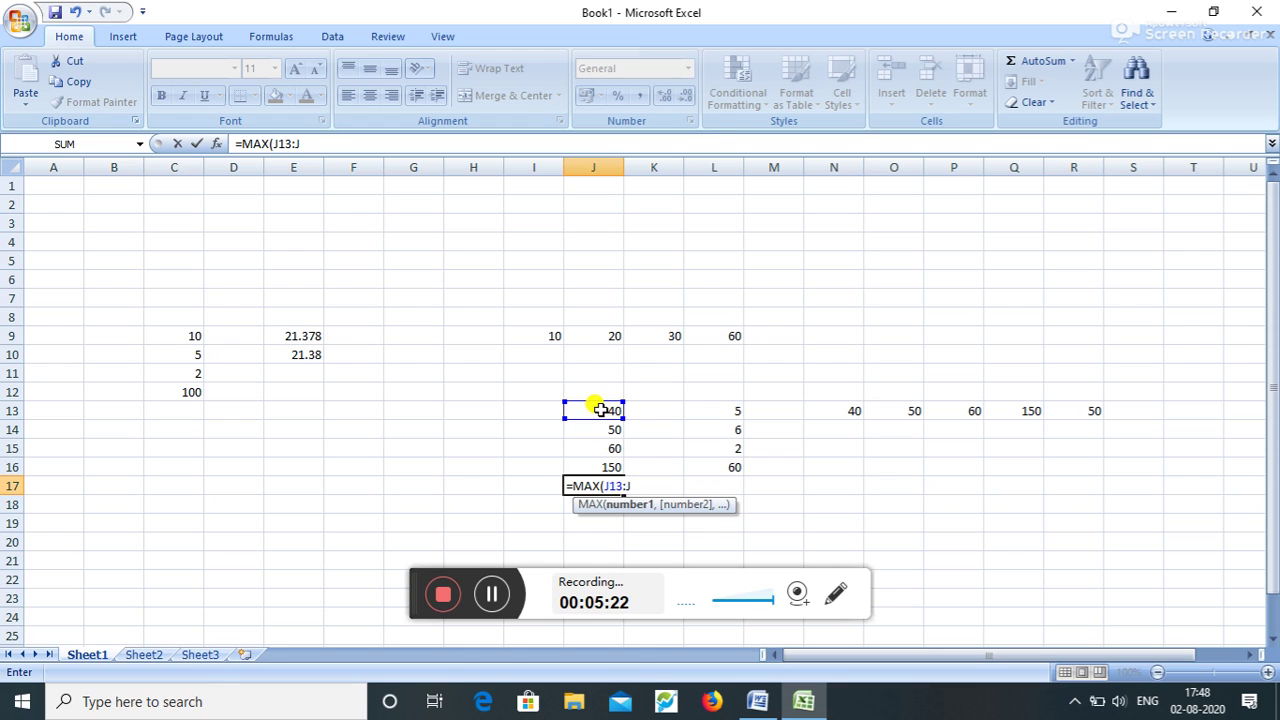
pyautogui.write('16')
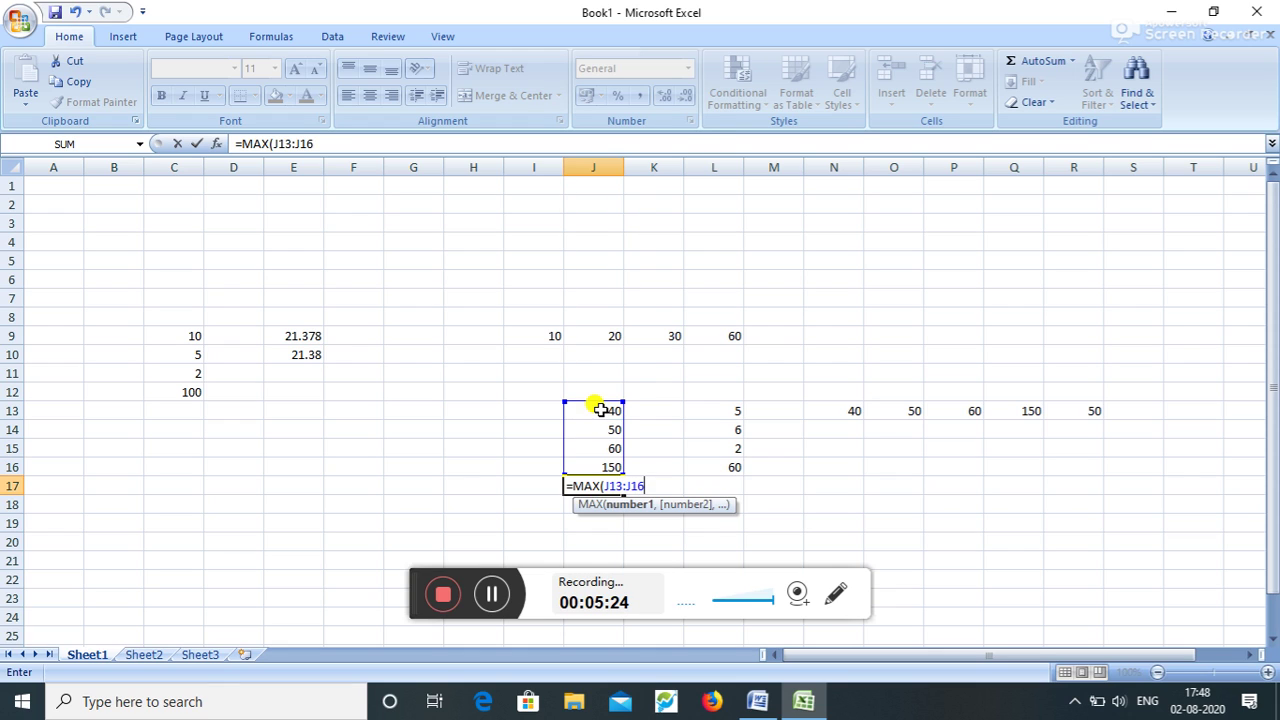
pyautogui.write(')')
pyautogui.press('Return')
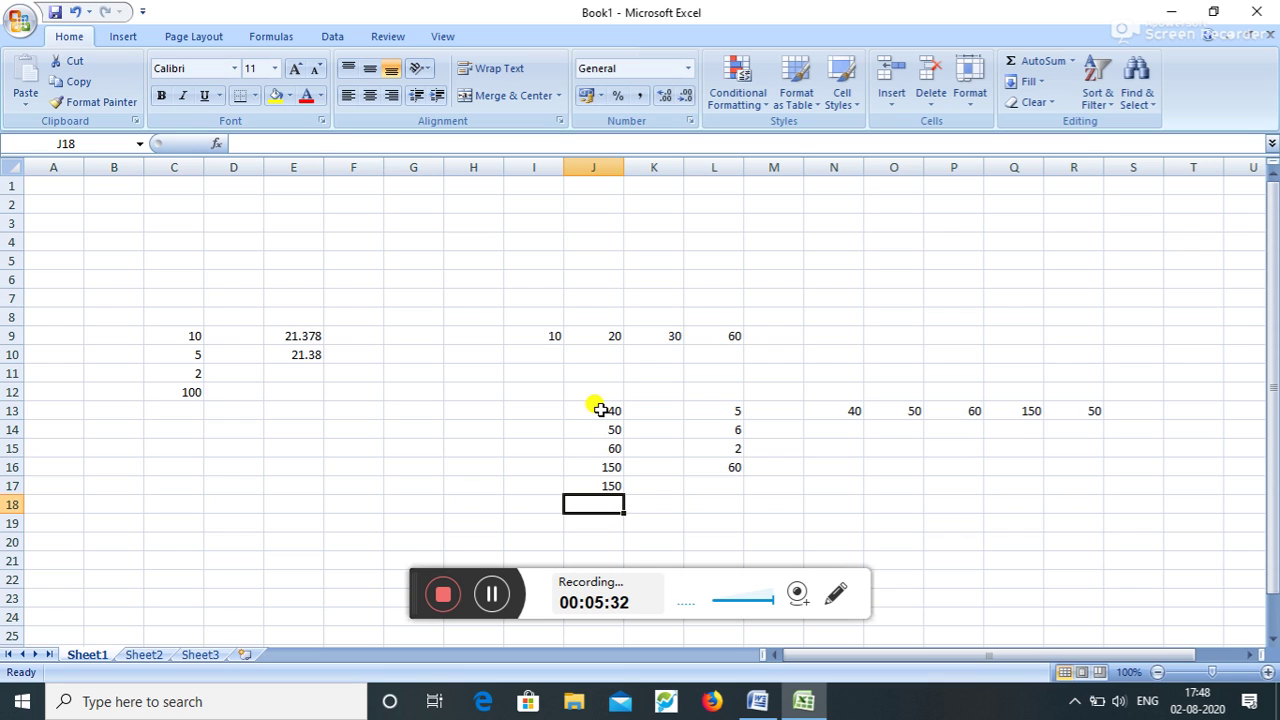
pyautogui.click(597, 410)
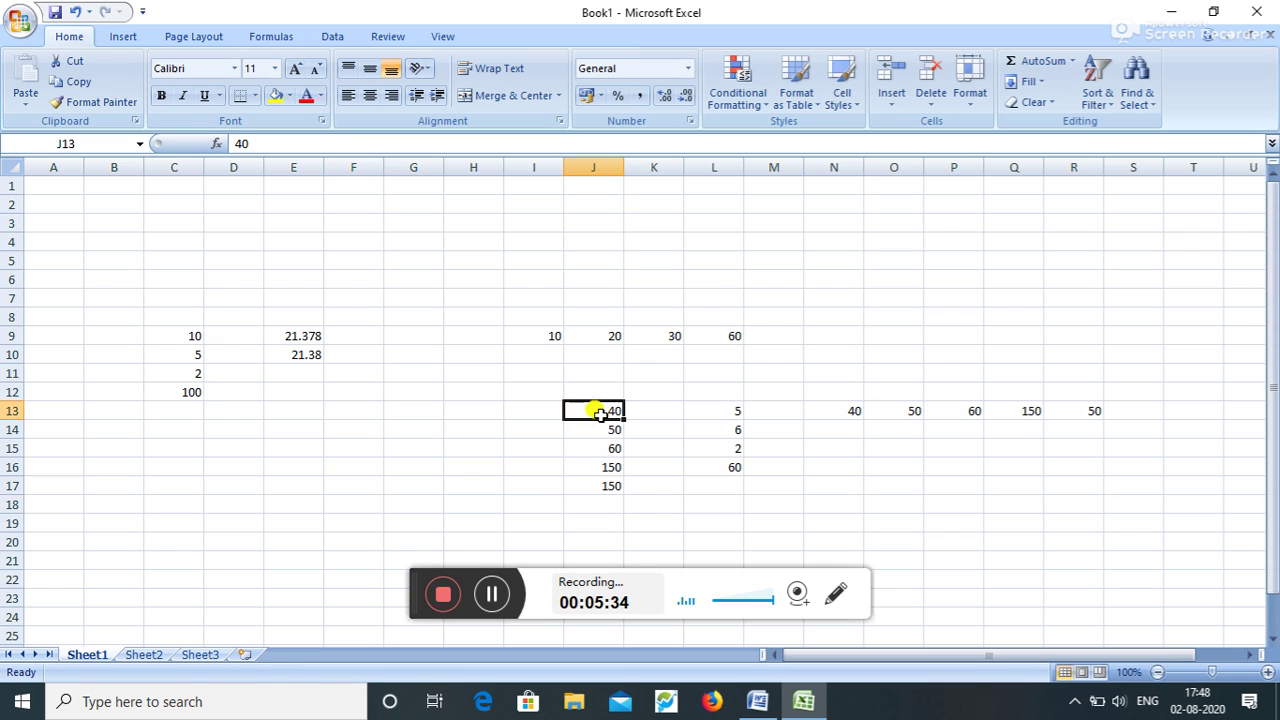
pyautogui.click(595, 432)
pyautogui.click(596, 448)
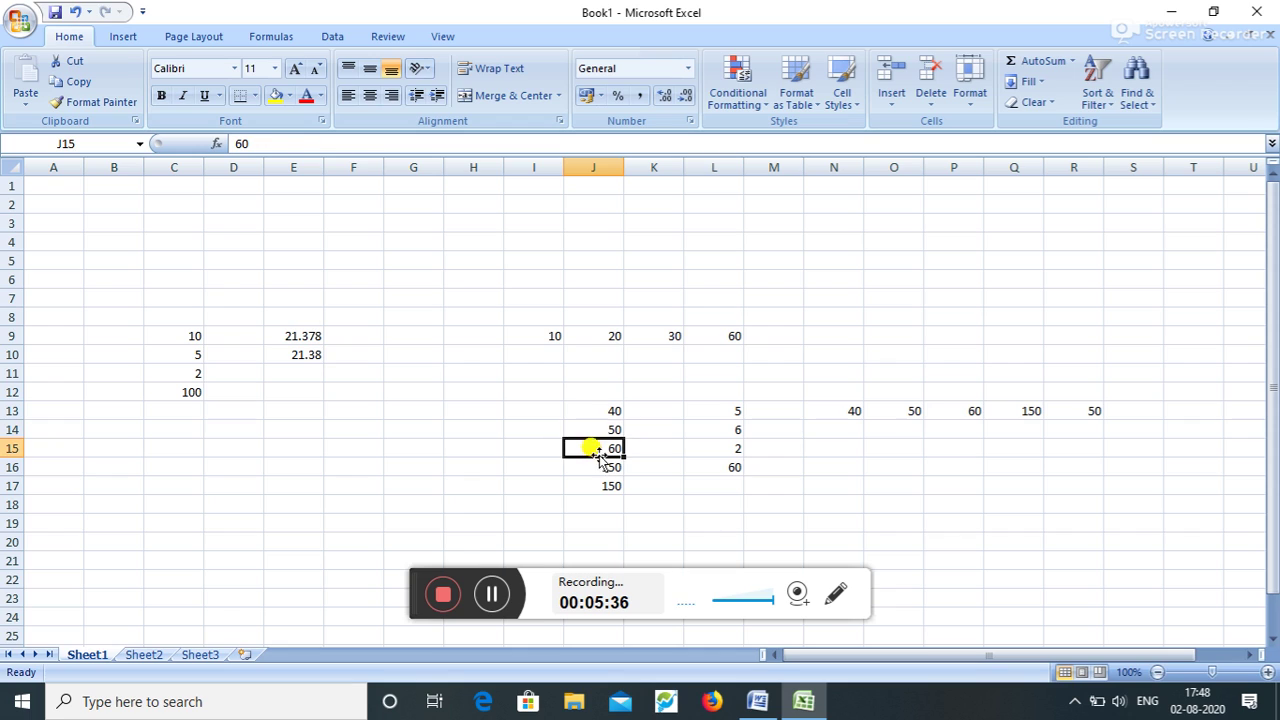
pyautogui.click(596, 466)
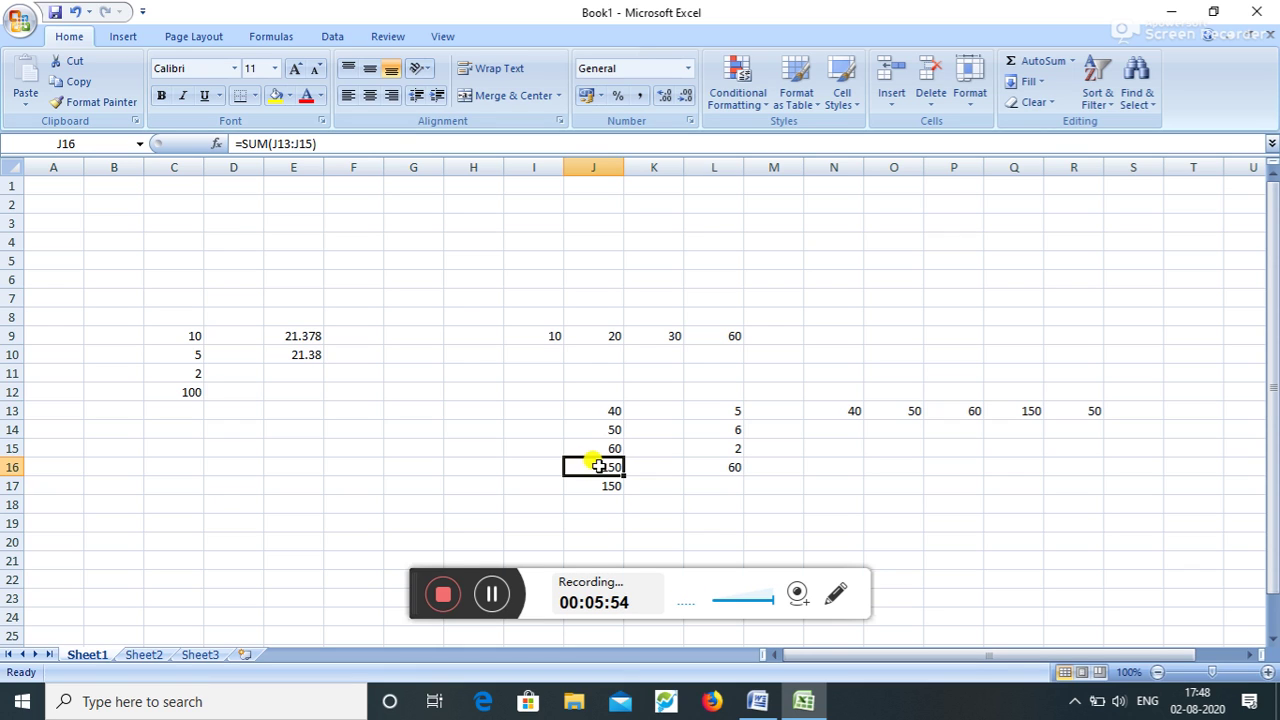
pyautogui.click(757, 701)
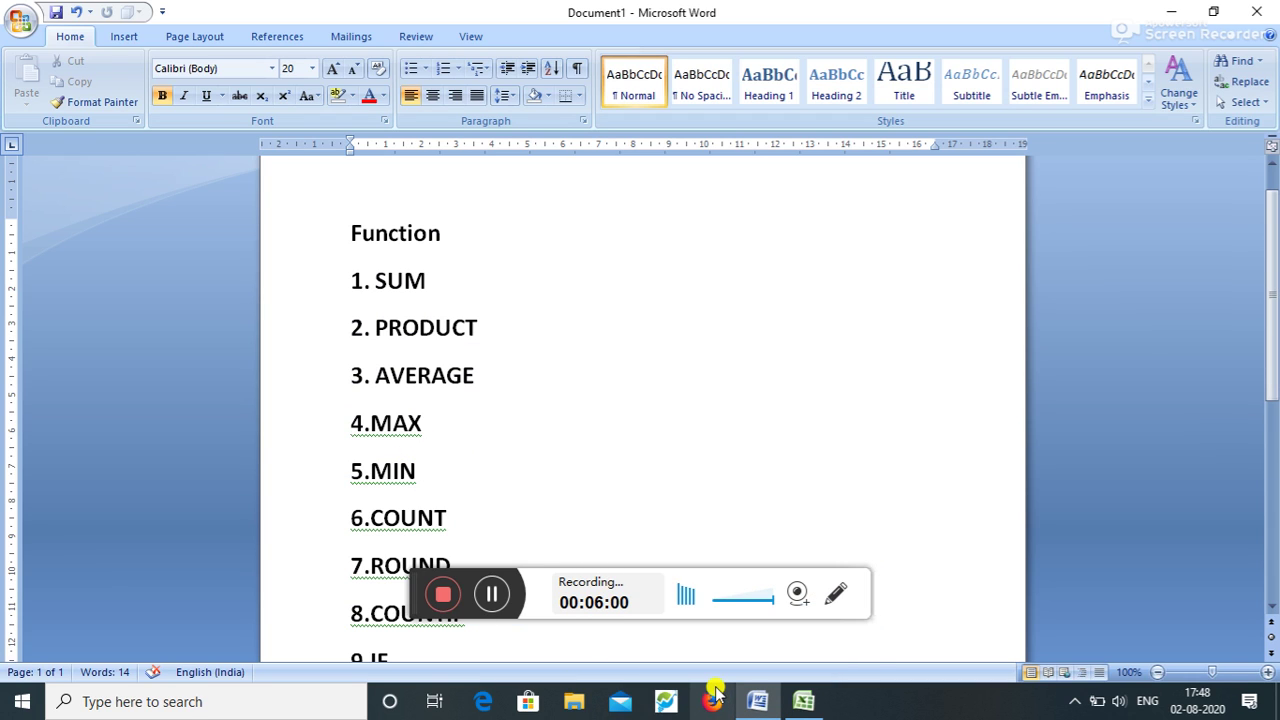
pyautogui.click(768, 704)
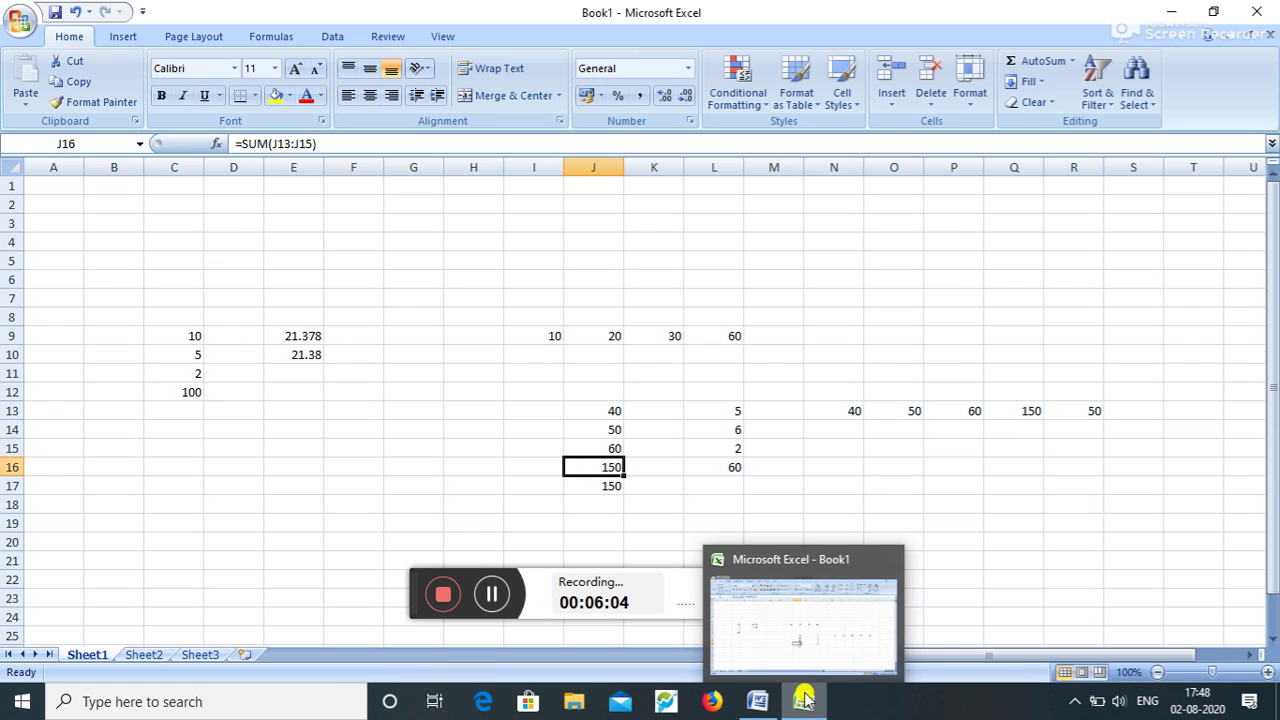
pyautogui.click(710, 500)
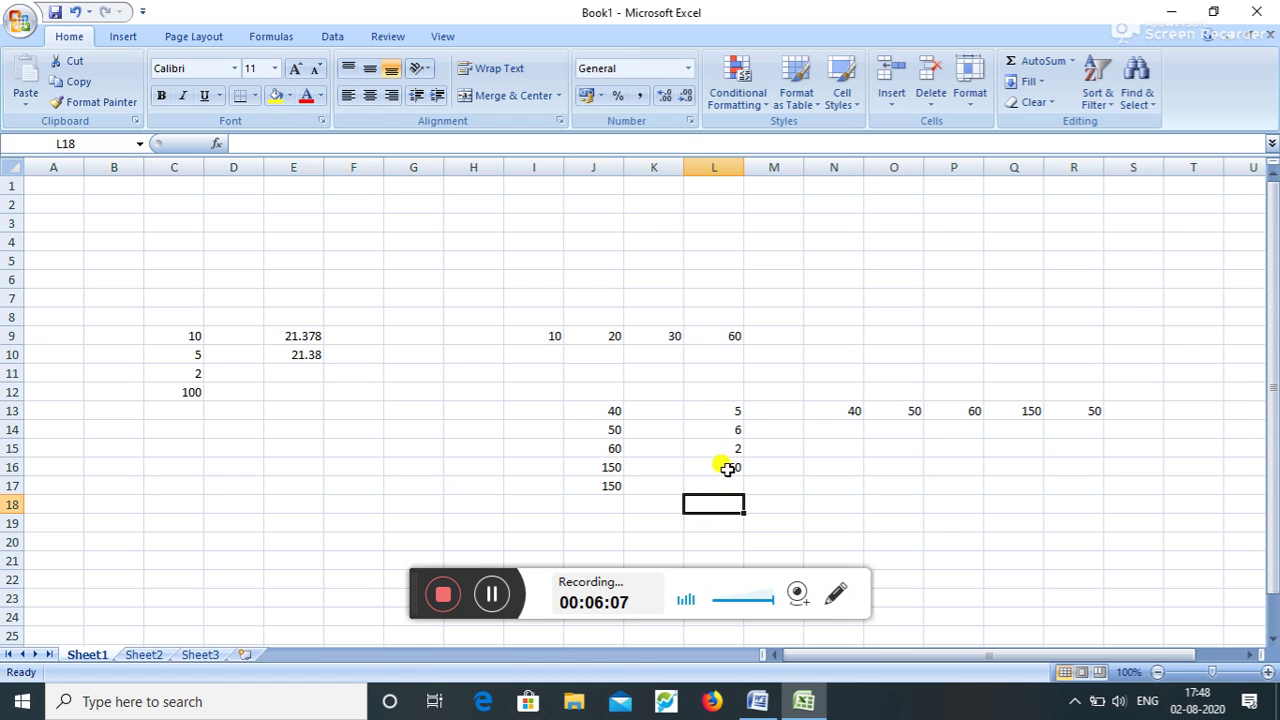
# Enter =MIN(L13:L16) in L17, which returns 2.
pyautogui.click(729, 484)
pyautogui.write('=')
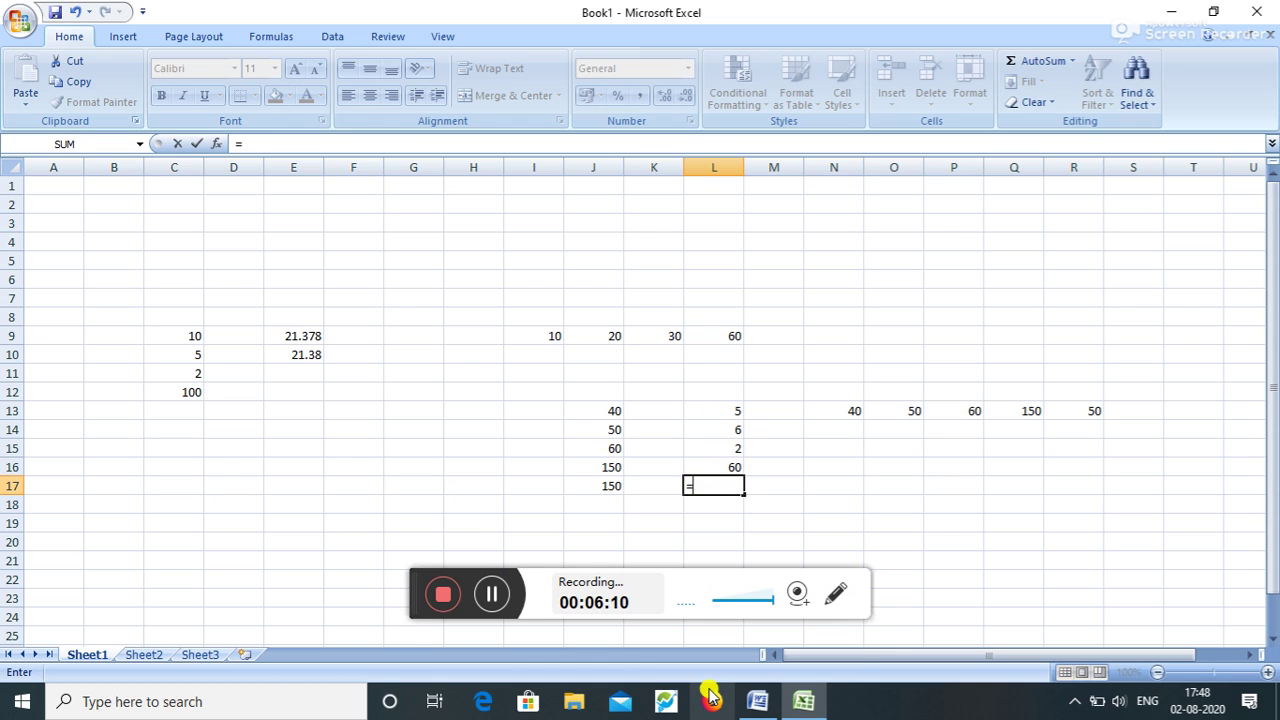
pyautogui.write('MIN(')
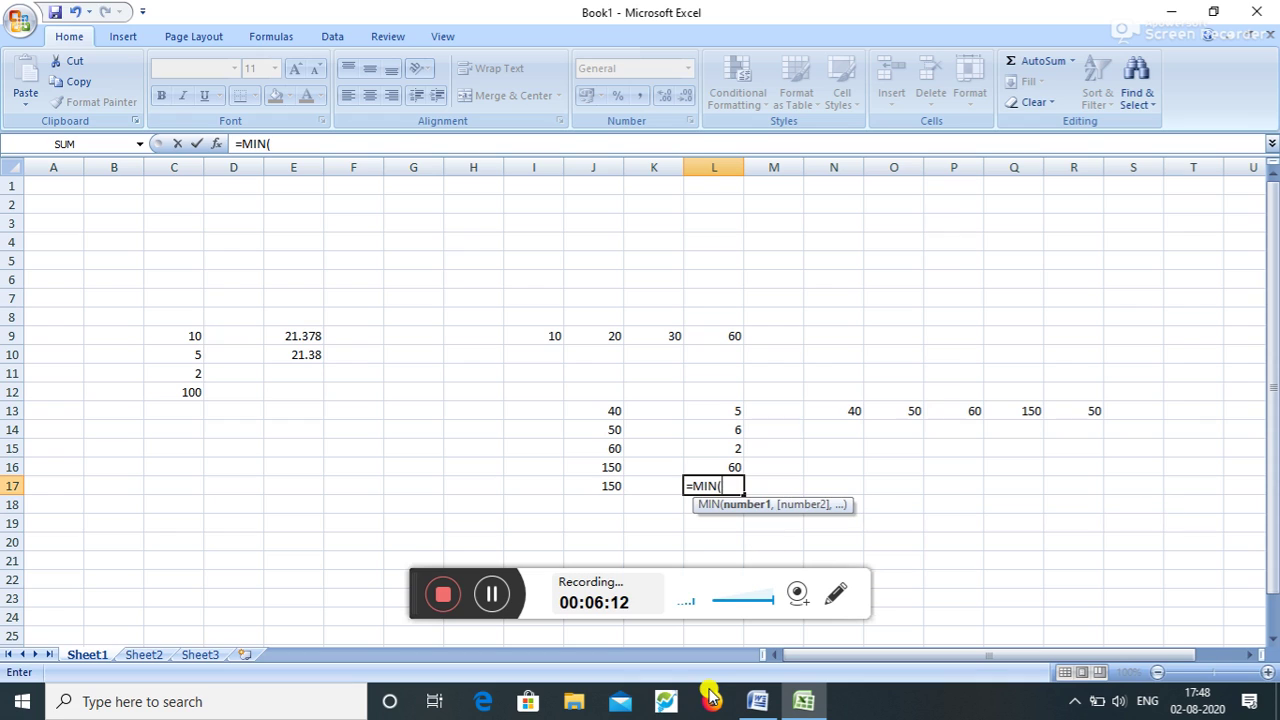
pyautogui.write('L')
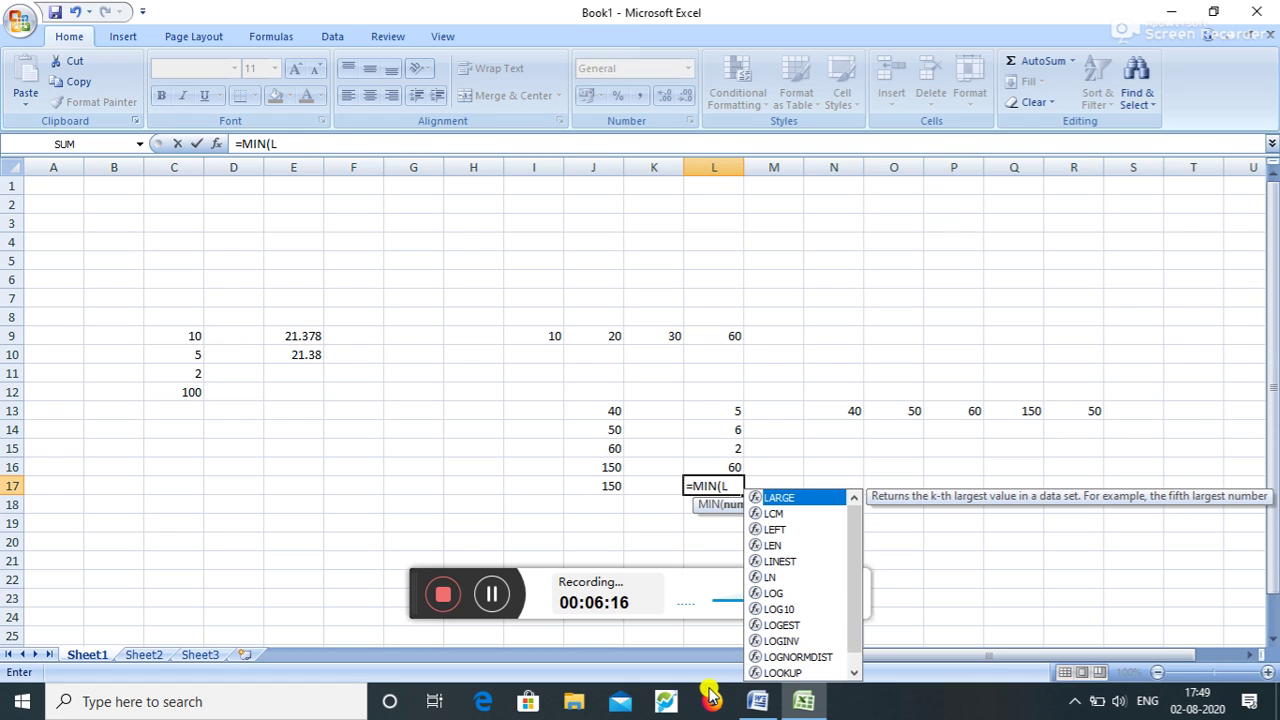
pyautogui.write('13:')
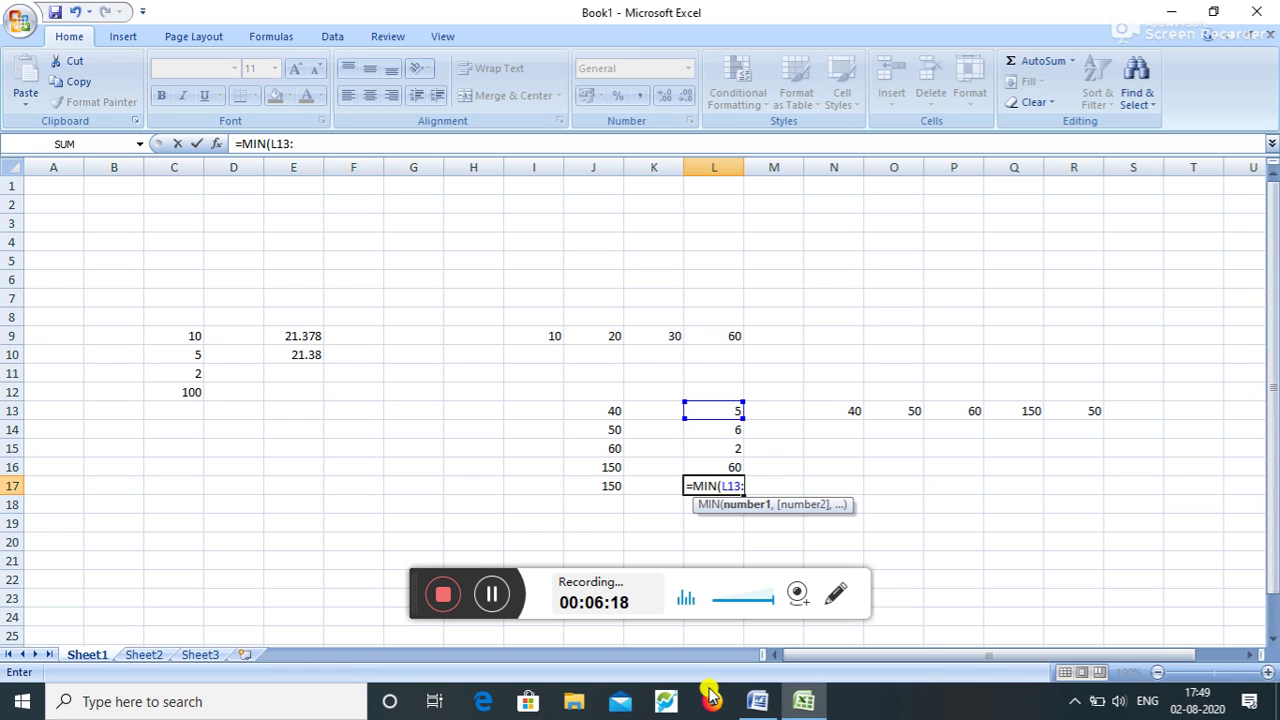
pyautogui.write('L')
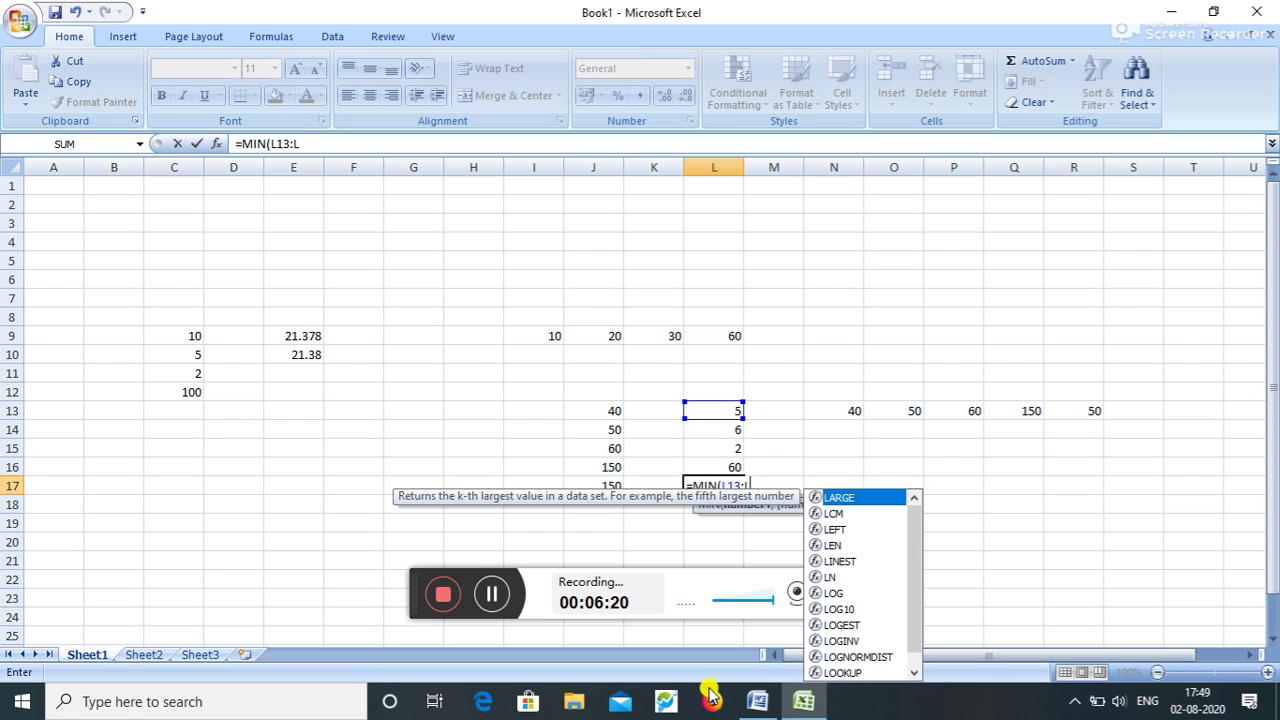
pyautogui.write('16)')
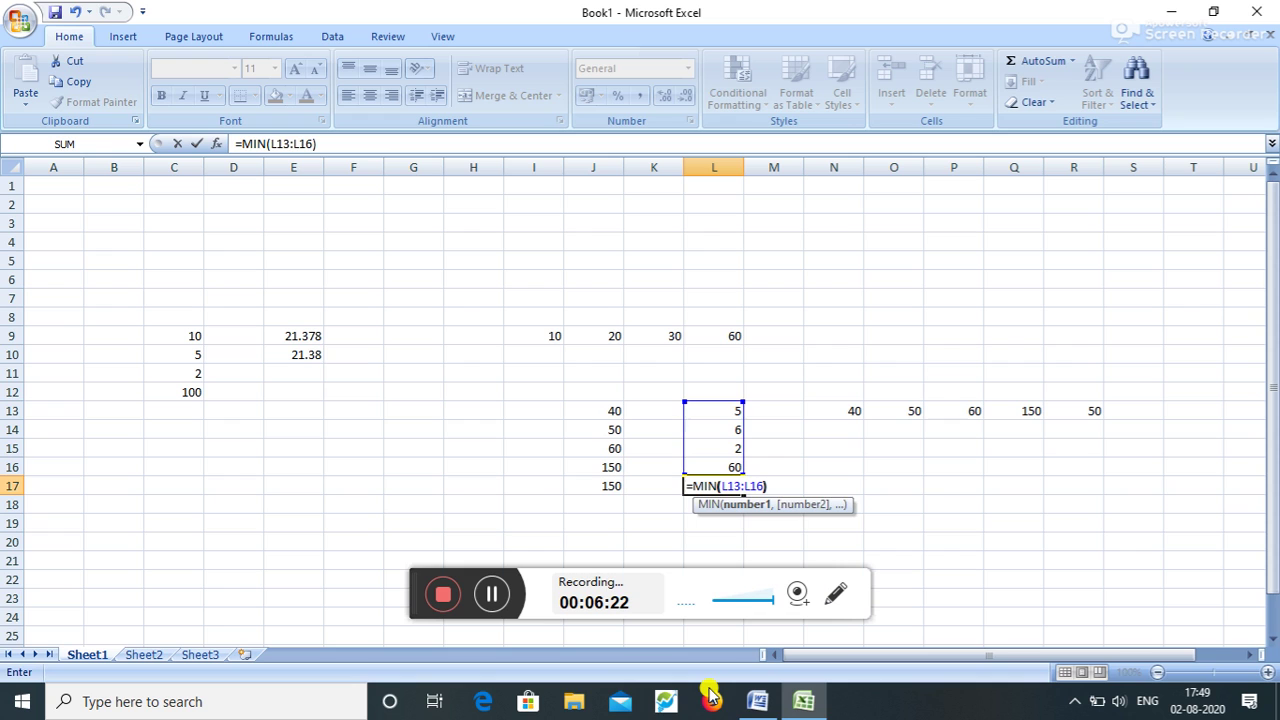
pyautogui.press('Return')
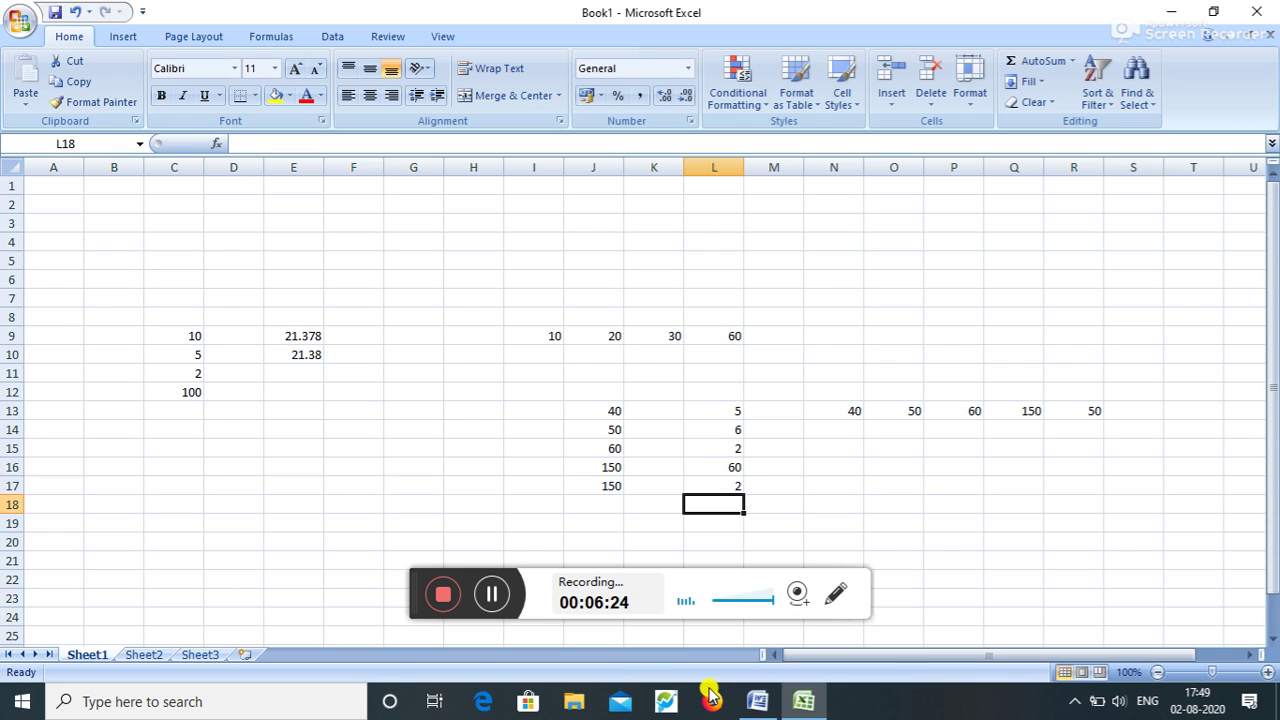
# Bring Word's function list forward and highlight its 4.MAX, 5.MIN and 1. SUM entries in turn.
pyautogui.click(757, 701)
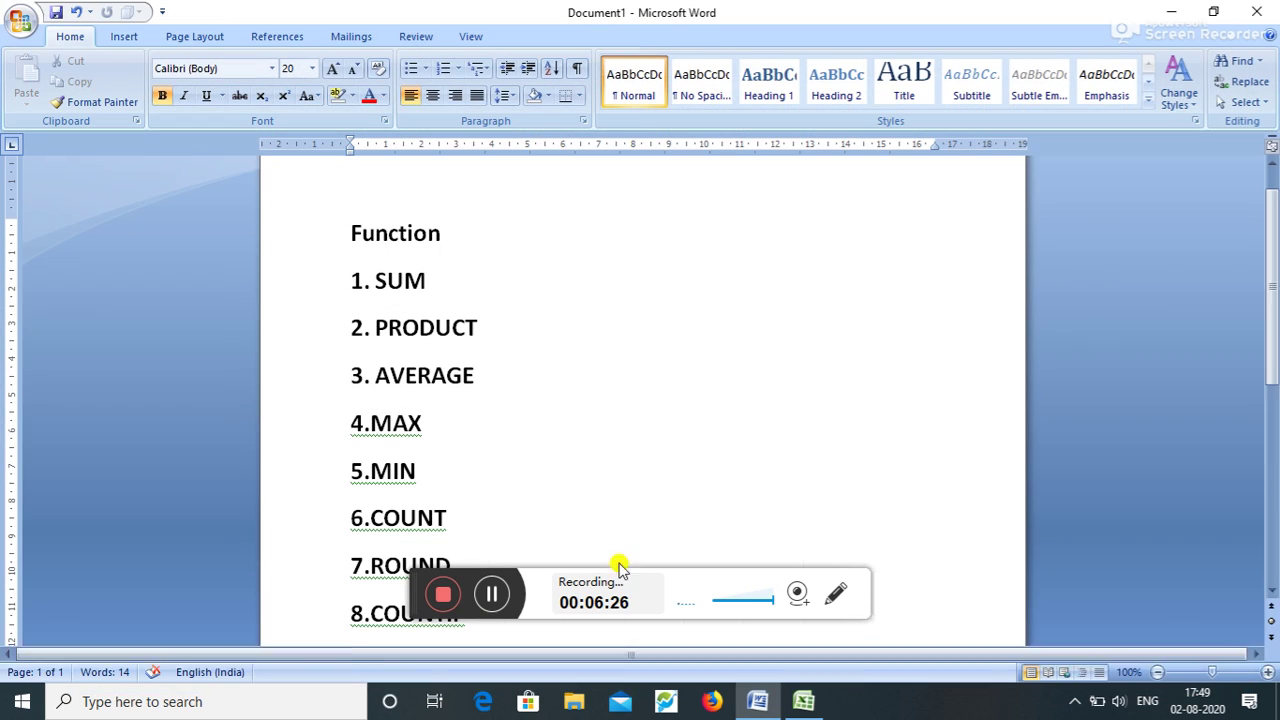
pyautogui.moveTo(437, 428); pyautogui.dragTo(345, 430)
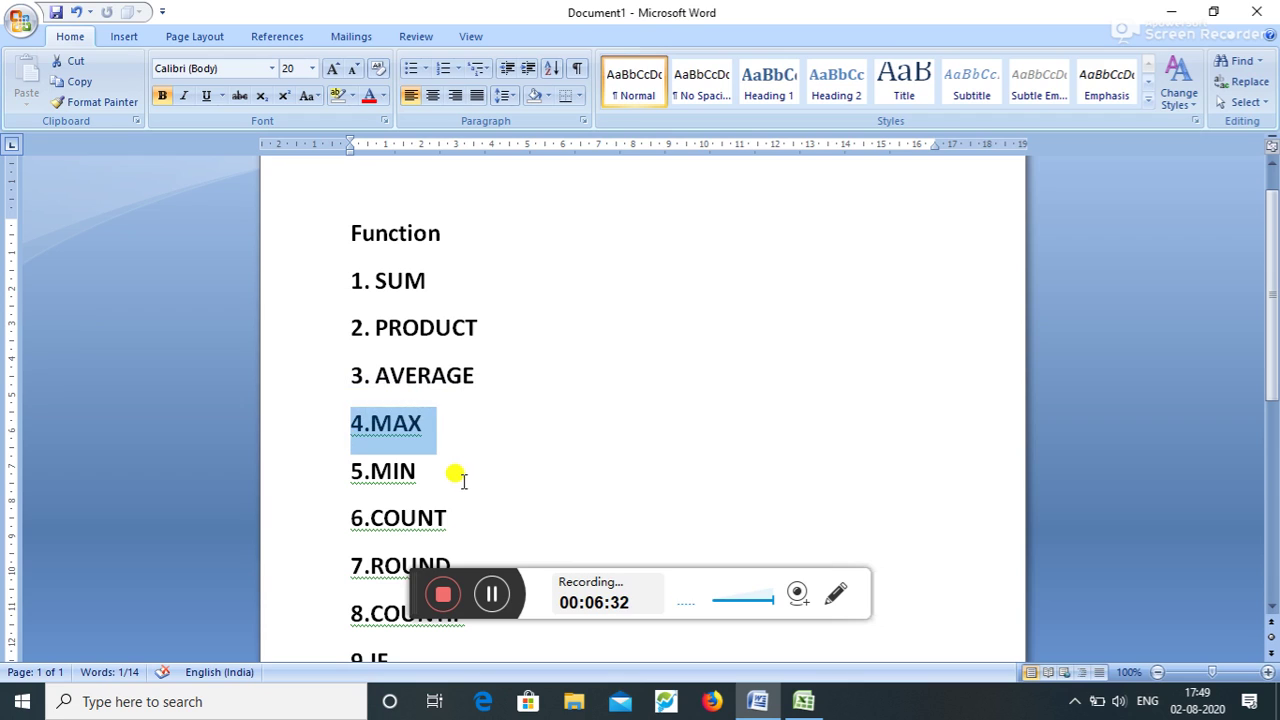
pyautogui.moveTo(455, 479); pyautogui.dragTo(342, 458)
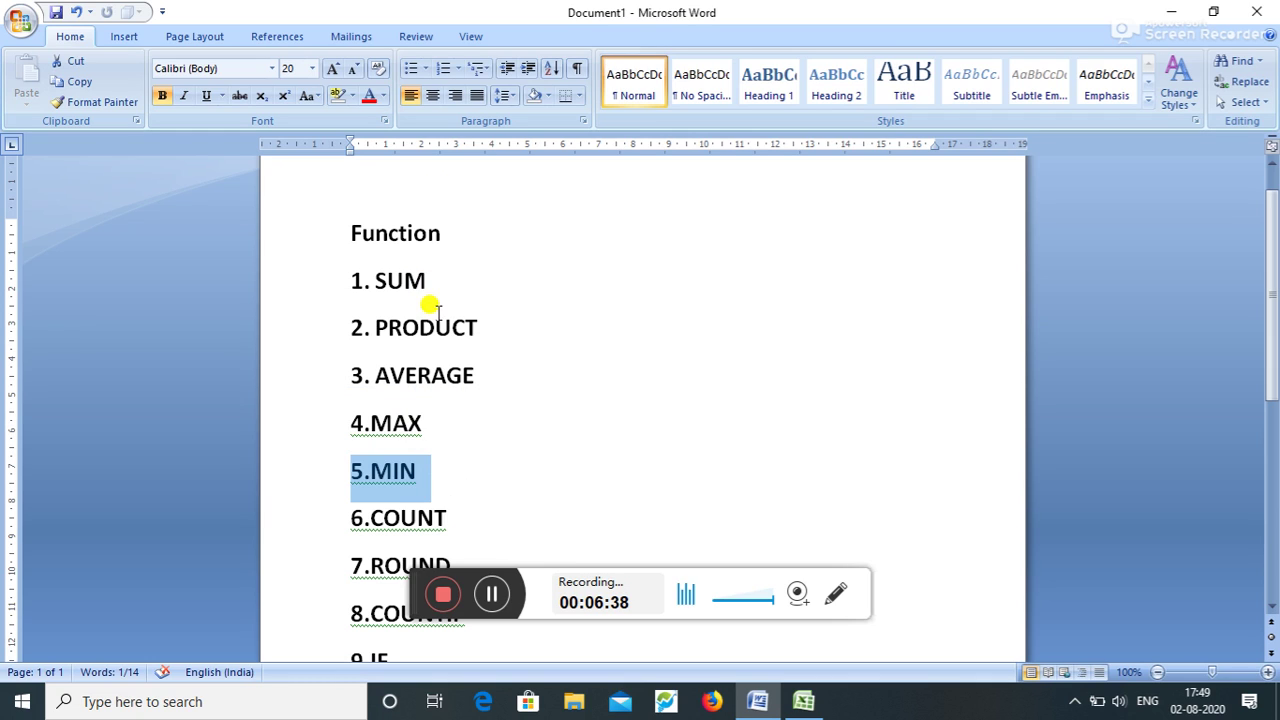
pyautogui.click(416, 470)
pyautogui.moveTo(447, 271); pyautogui.dragTo(350, 280)
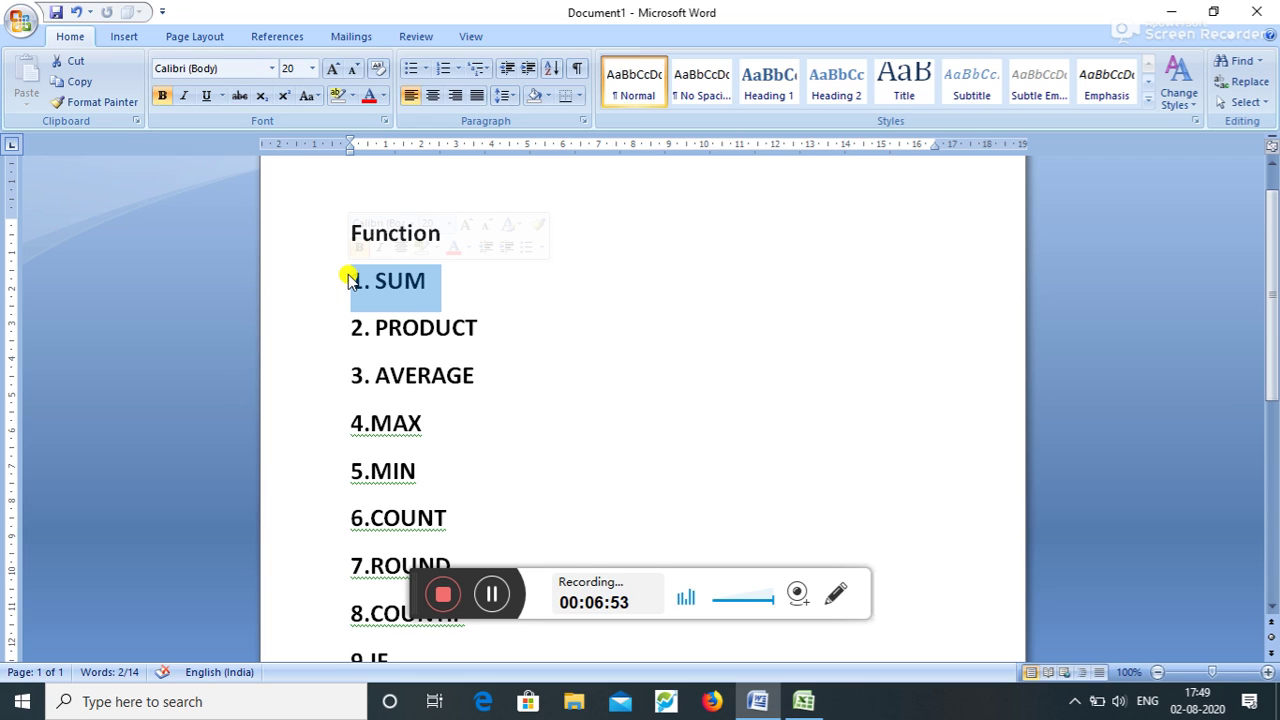
pyautogui.click(478, 328)
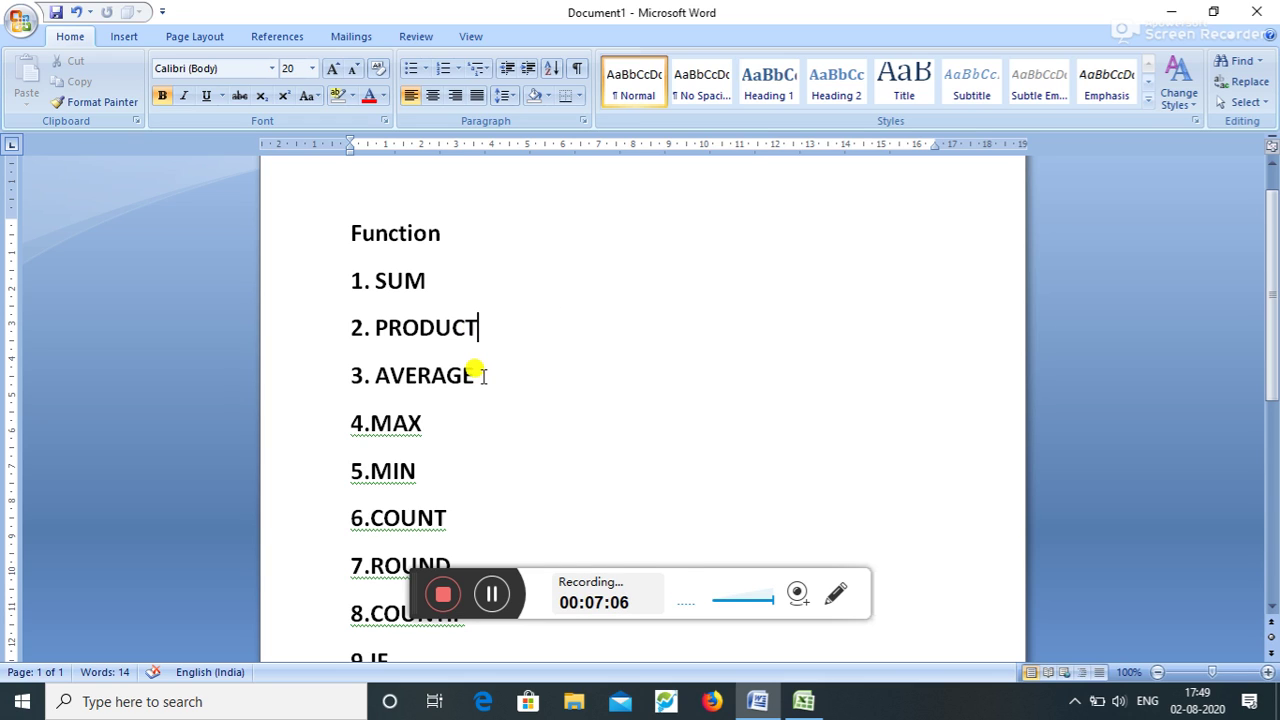
# Step through the AVERAGE, MAX, MIN and COUNT entries, scroll to COUNTIF and IF, then return to Excel.
pyautogui.click(481, 376)
pyautogui.click(437, 426)
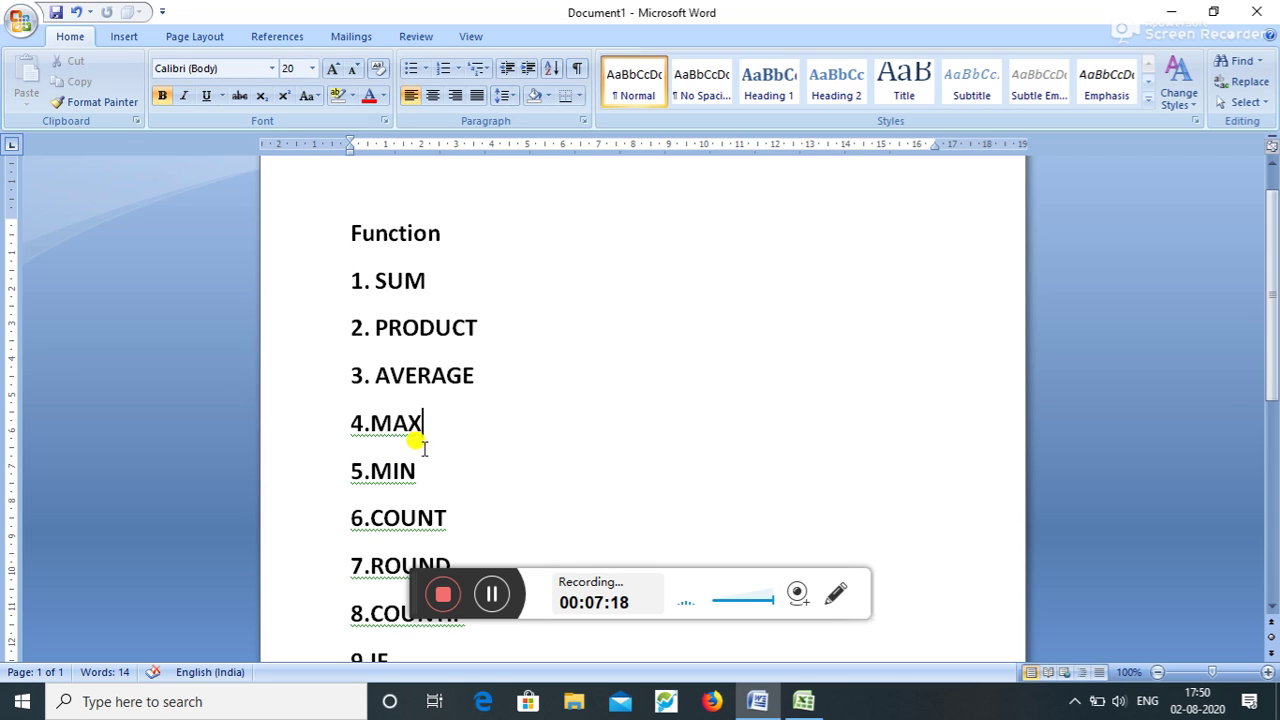
pyautogui.press('Down')
pyautogui.click(466, 505)
pyautogui.scroll(-2, 475, 511)
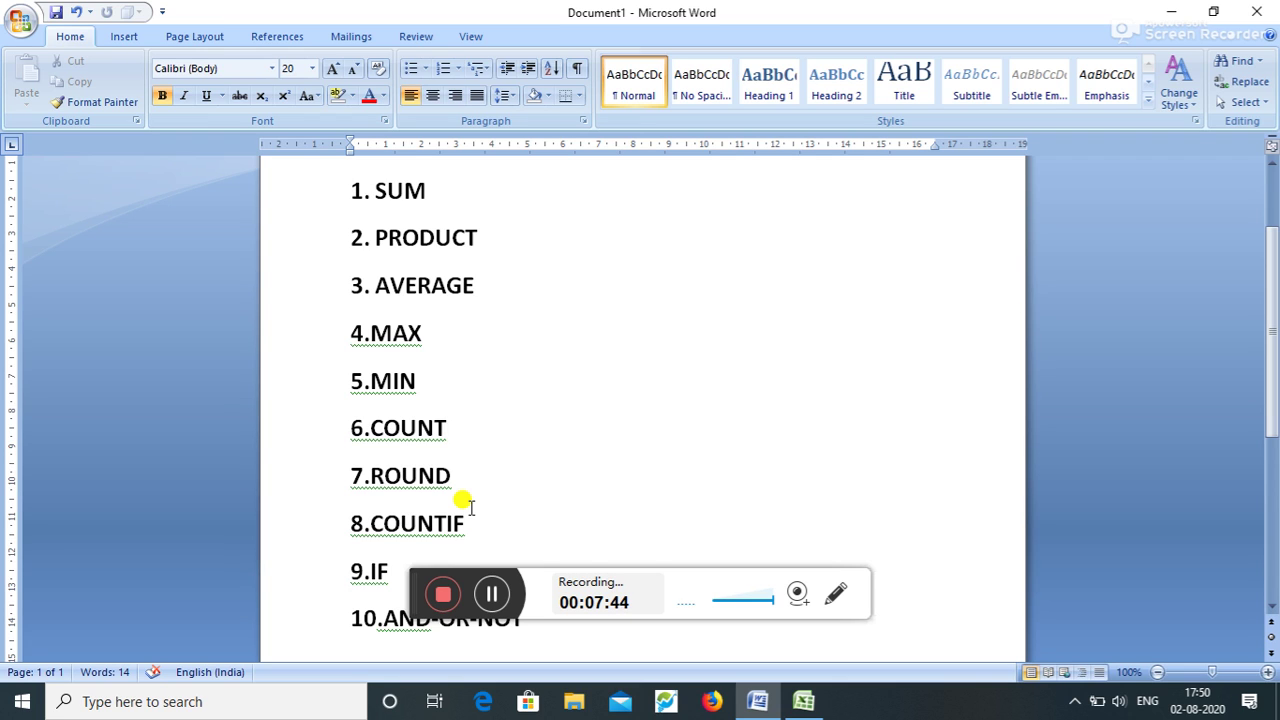
pyautogui.click(803, 701)
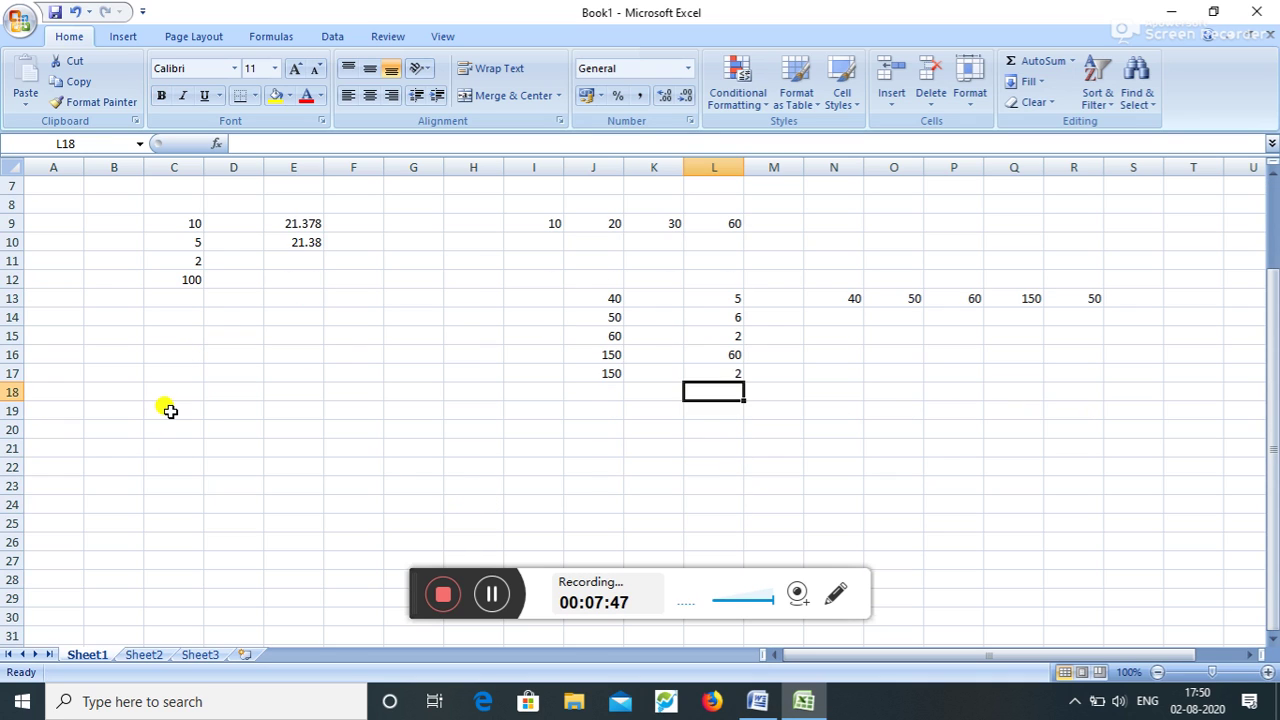
# Fill C19:C23 with the DATA heading, 5, 05/12/20, 7 and SOM.
pyautogui.click(168, 408)
pyautogui.write('DA')
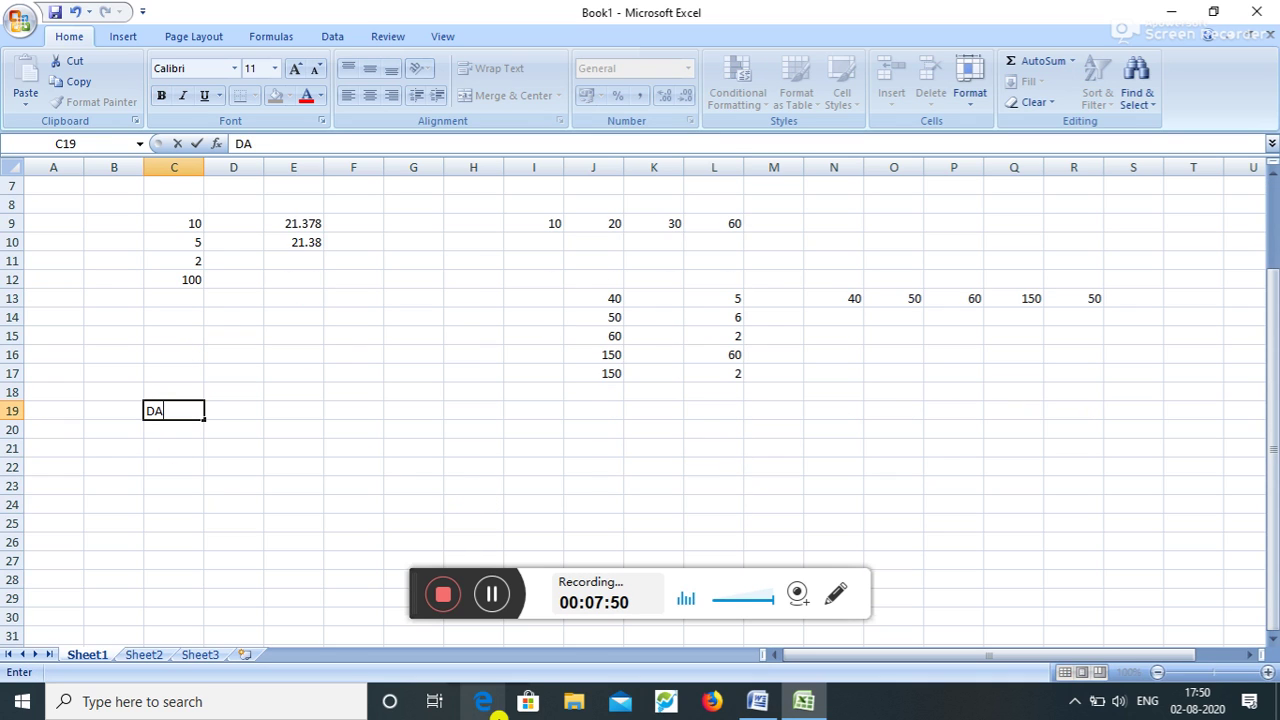
pyautogui.write('TA')
pyautogui.press('Return')
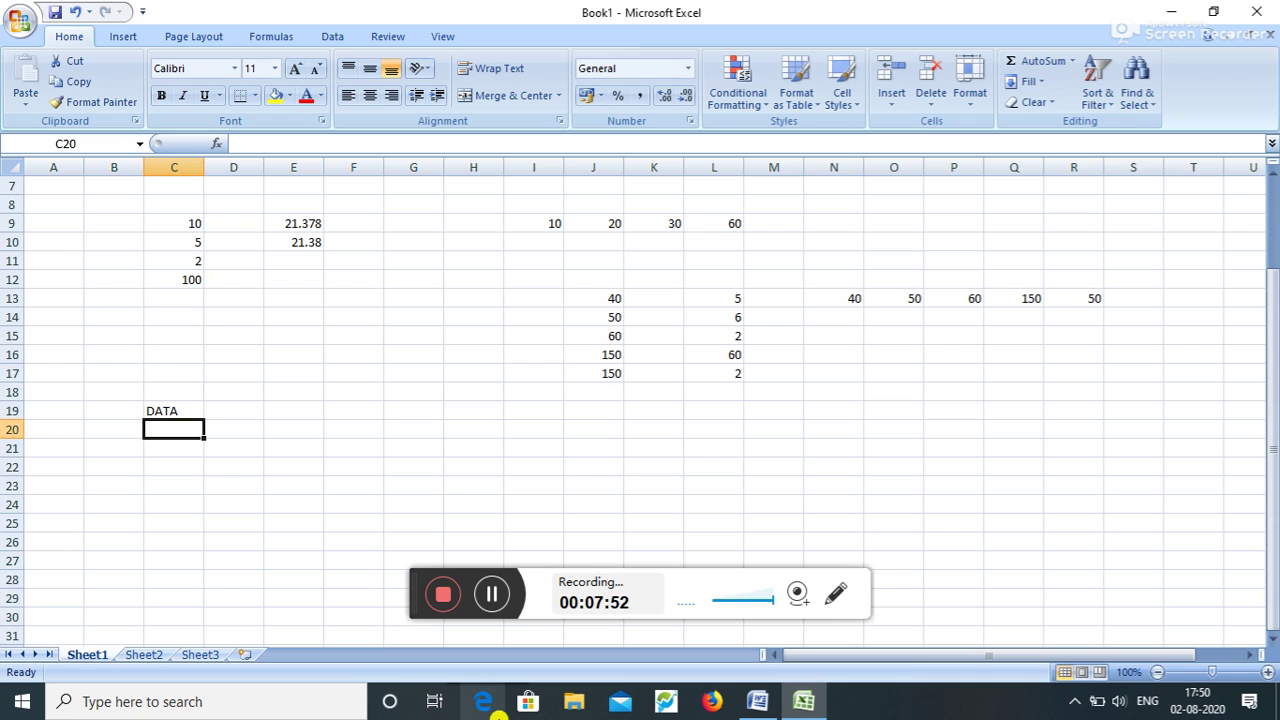
pyautogui.write('5')
pyautogui.press('Return')
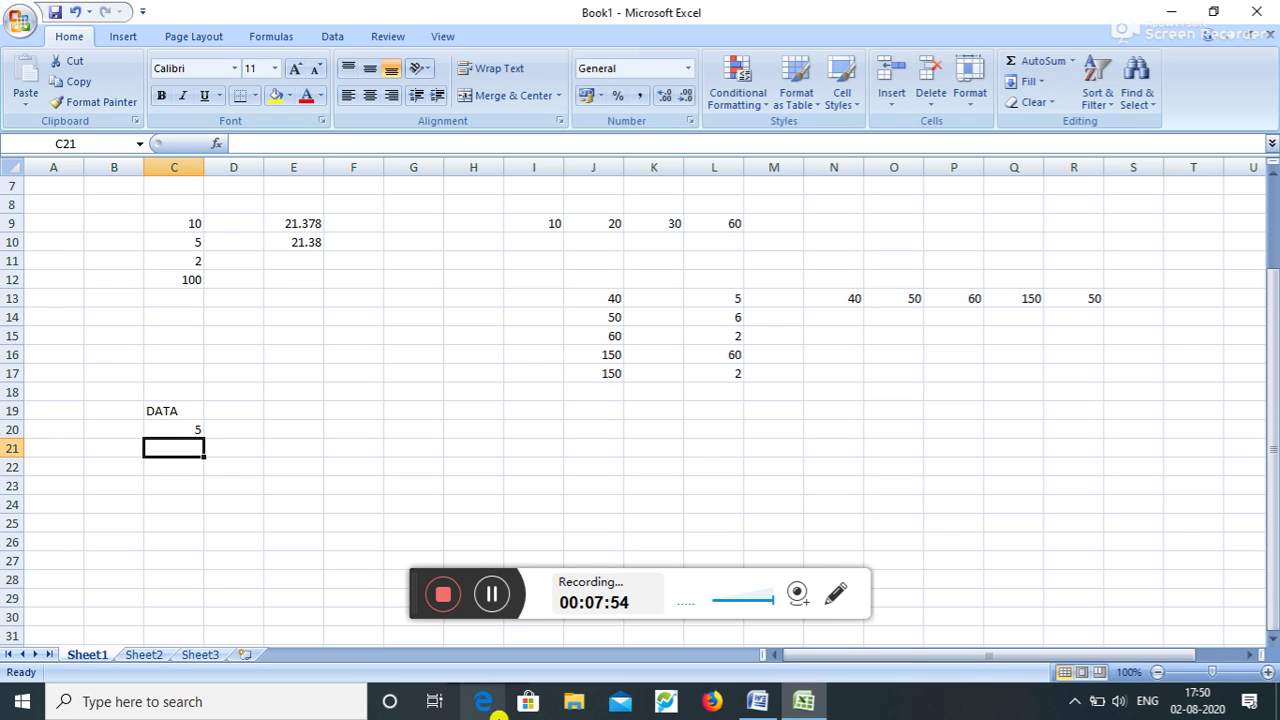
pyautogui.write('05')
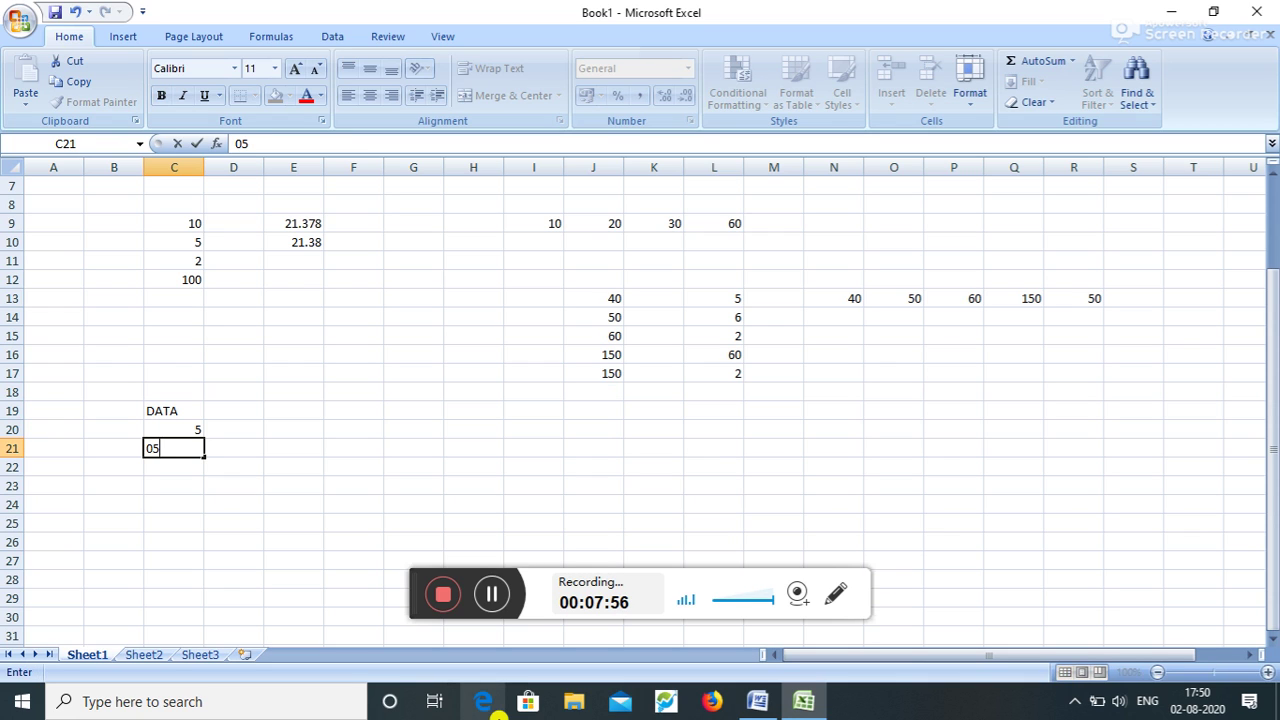
pyautogui.write('/12/20')
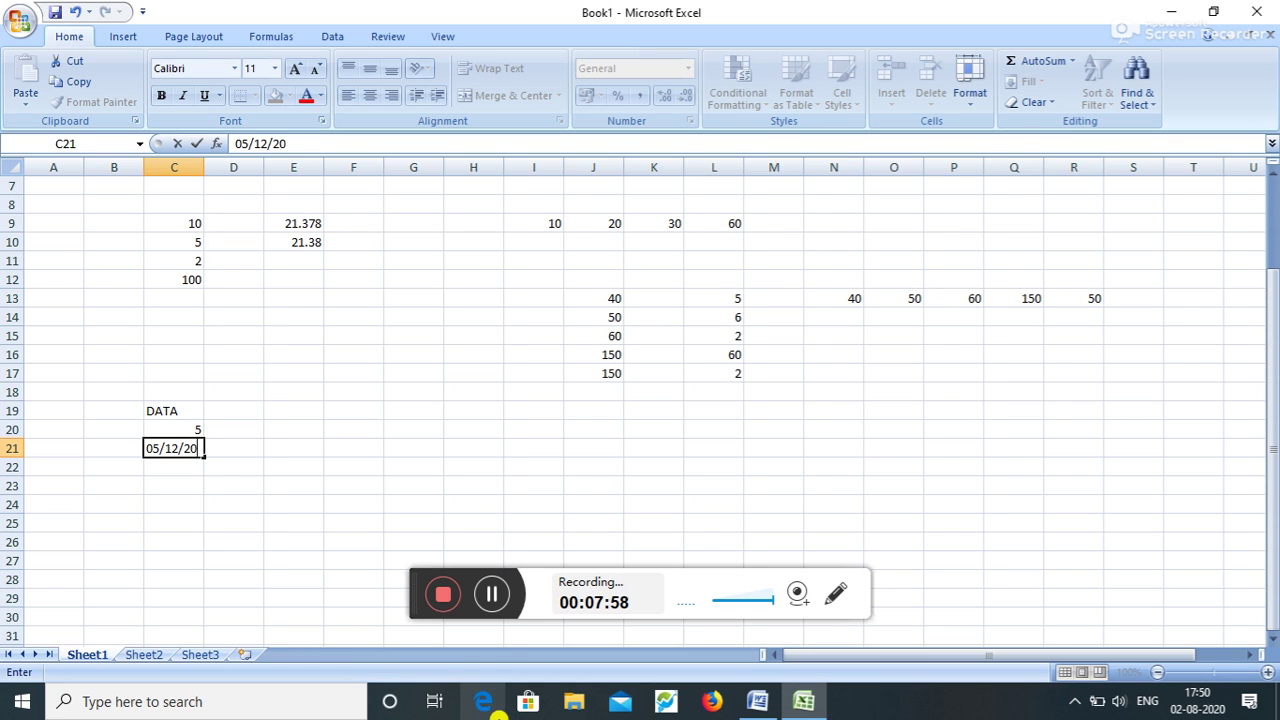
pyautogui.press('Return')
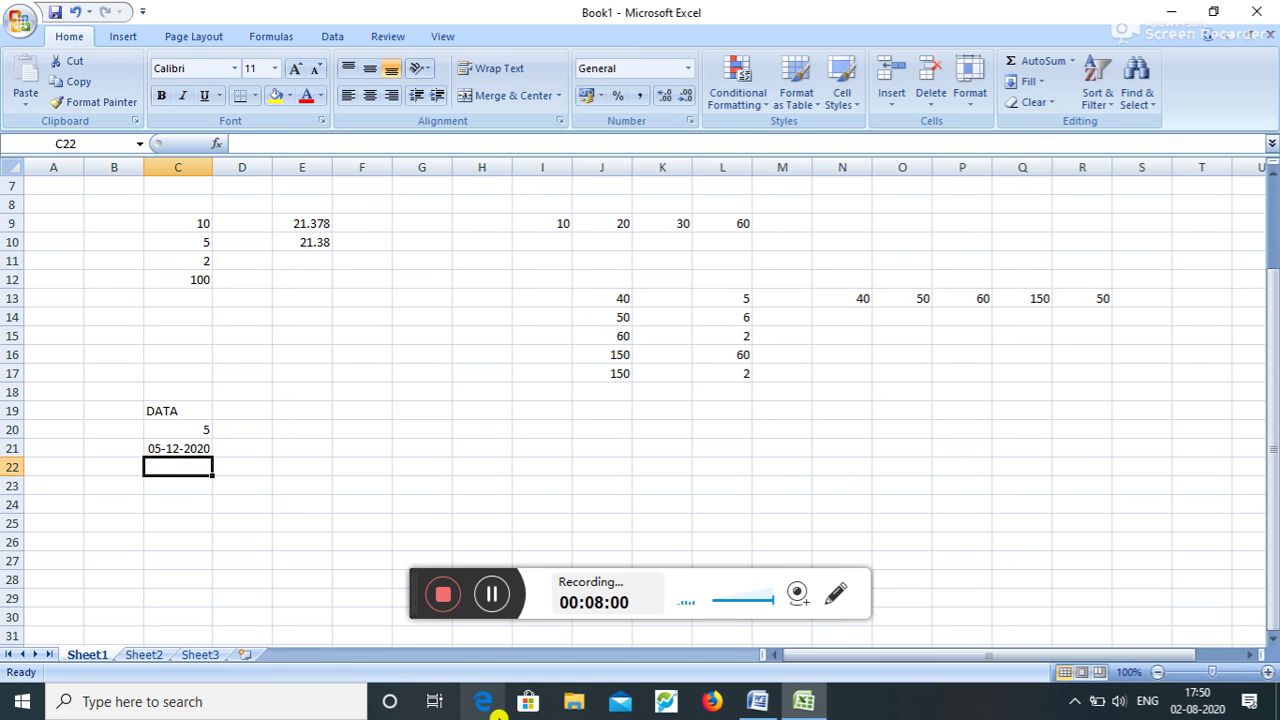
pyautogui.write('7')
pyautogui.press('Return')
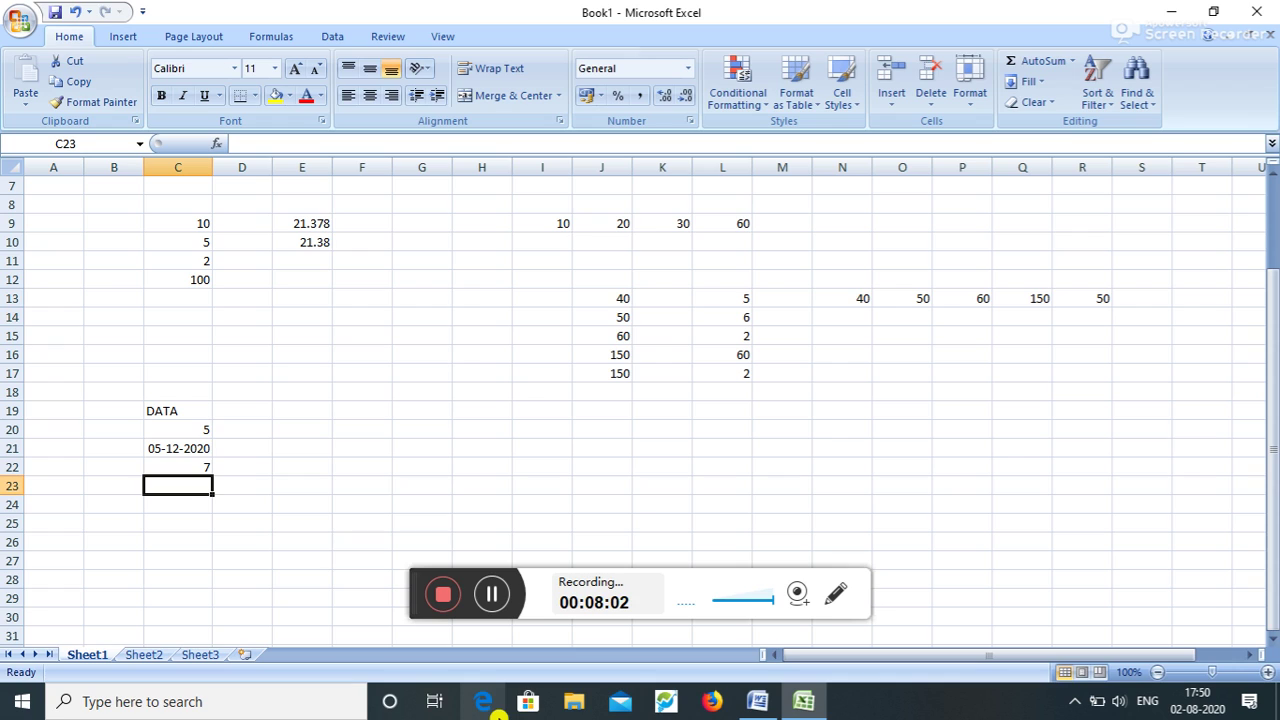
pyautogui.write('SO')
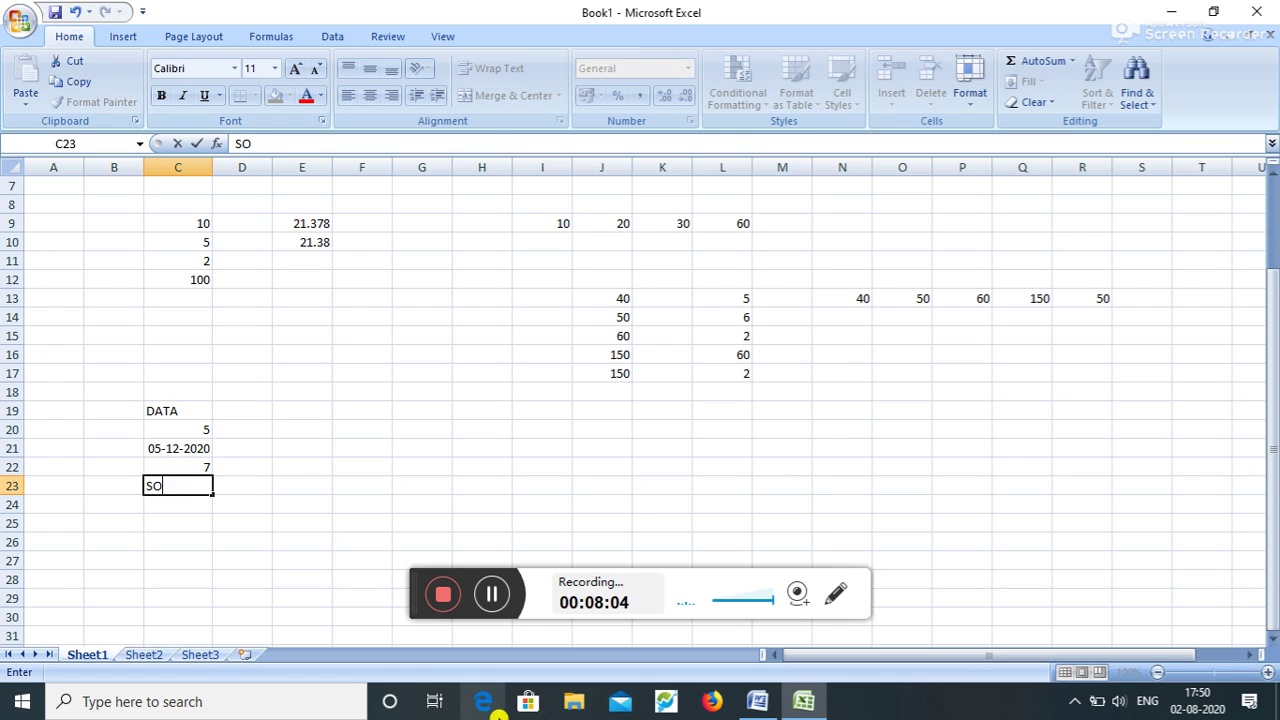
pyautogui.write('M')
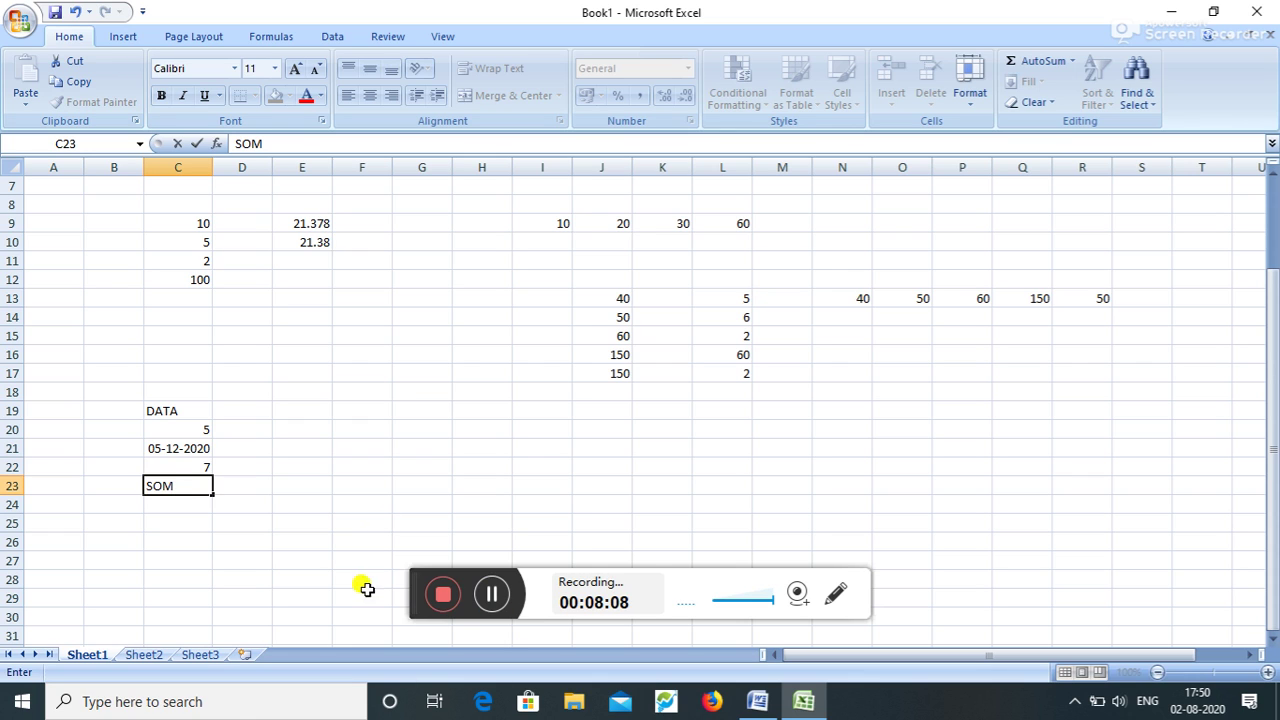
# Enter =COUNT(C19:C23) in C24, returning 3, and compare which entries count as numbers.
pyautogui.click(195, 513)
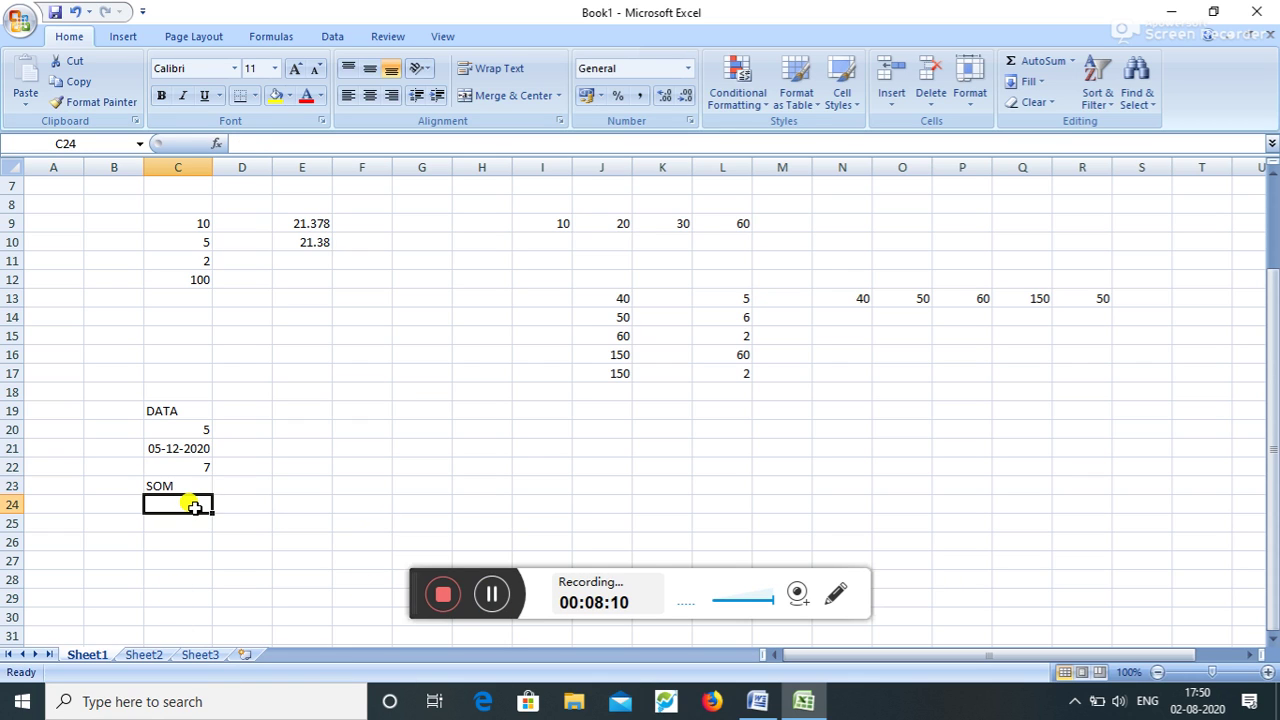
pyautogui.write('=COU')
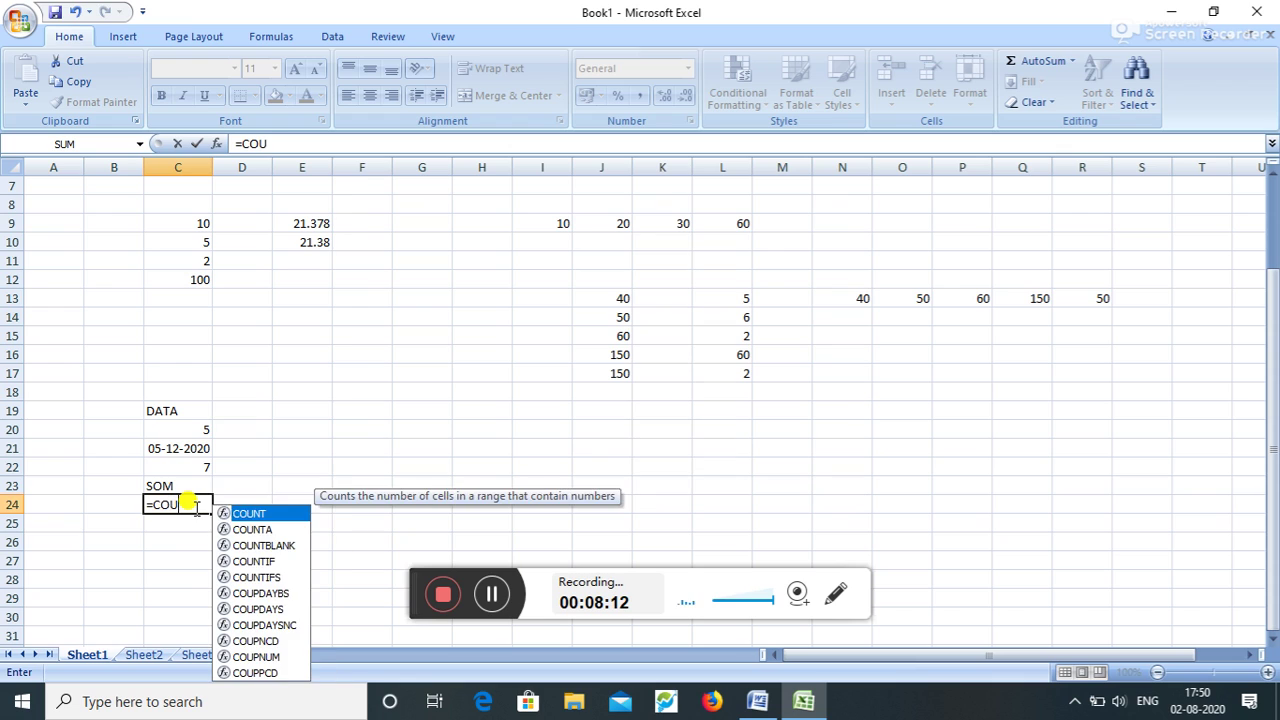
pyautogui.write('NT')
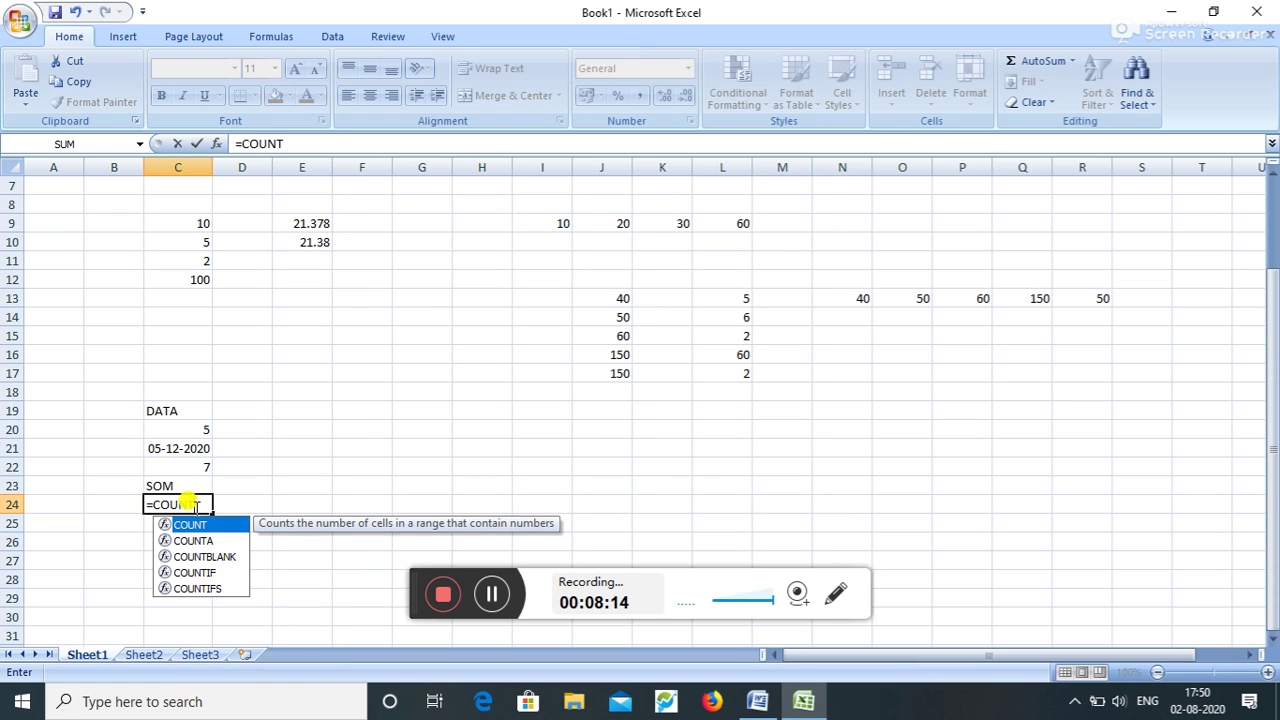
pyautogui.write('(')
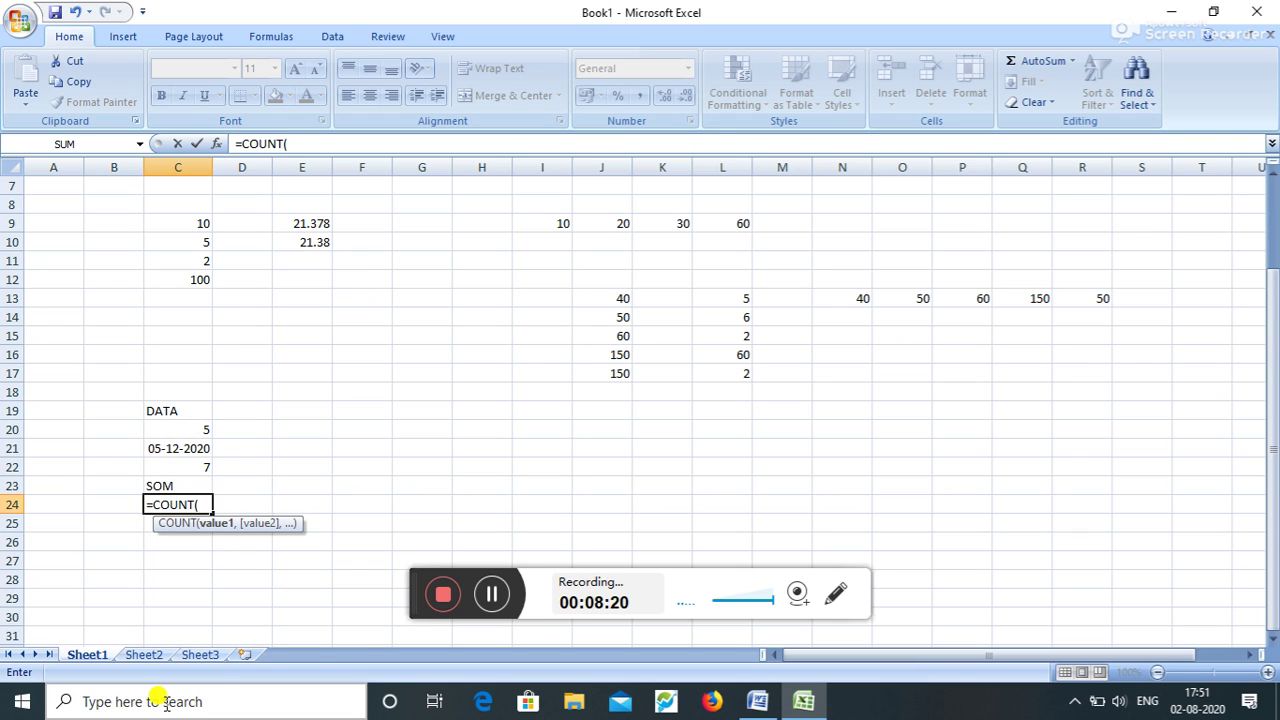
pyautogui.write('C1')
pyautogui.write('9:')
pyautogui.write('C23')
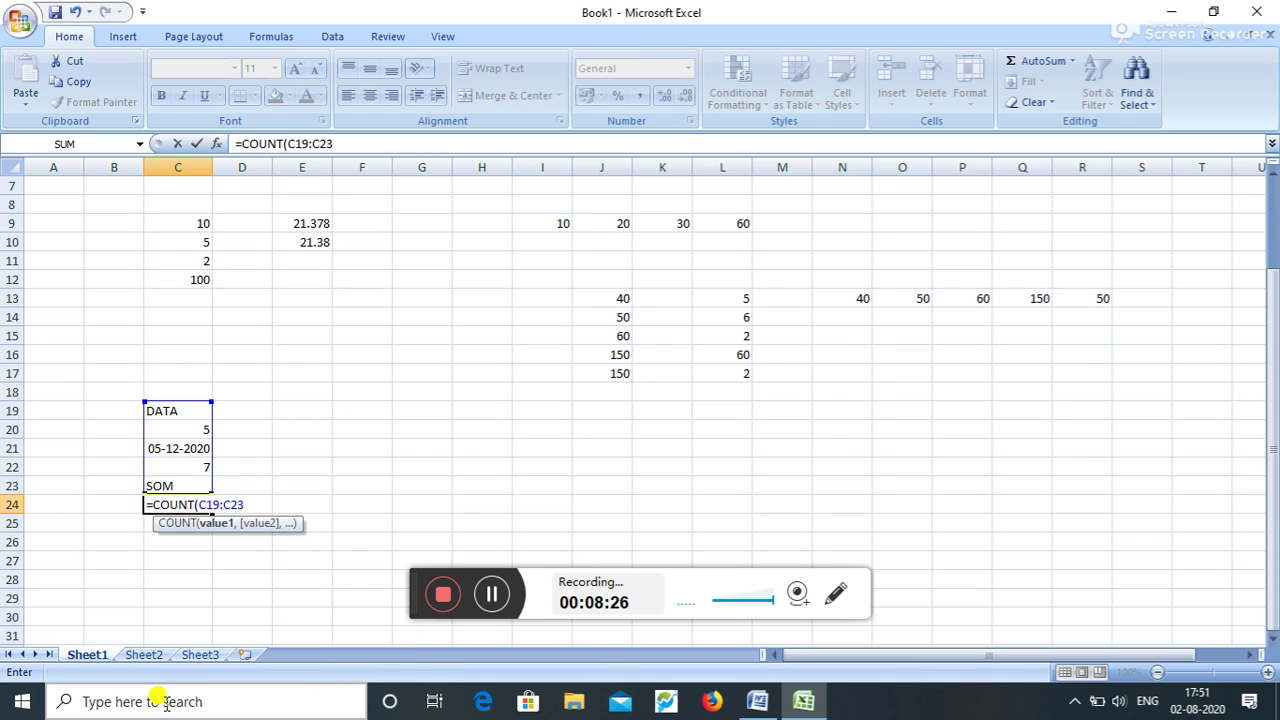
pyautogui.write(')')
pyautogui.press('Return')
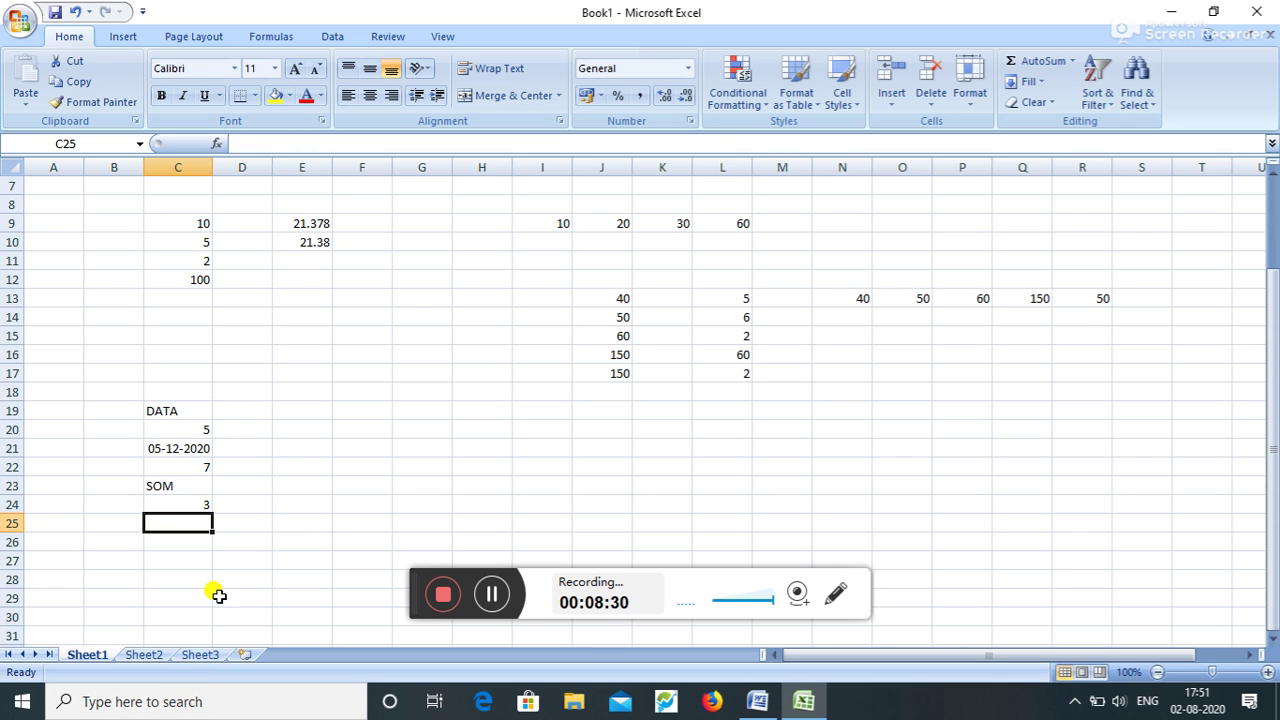
pyautogui.click(190, 428)
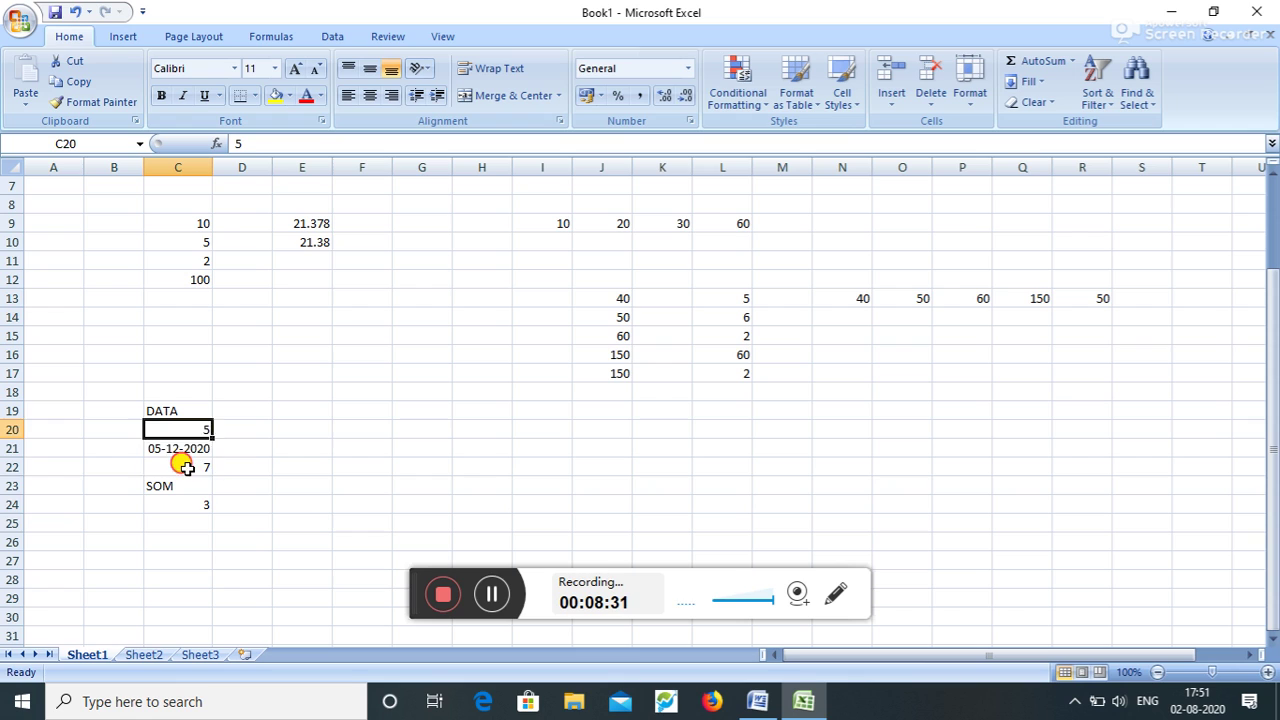
pyautogui.click(180, 465)
pyautogui.click(195, 428)
pyautogui.moveTo(194, 448); pyautogui.dragTo(201, 477)
pyautogui.click(170, 466)
pyautogui.click(172, 411)
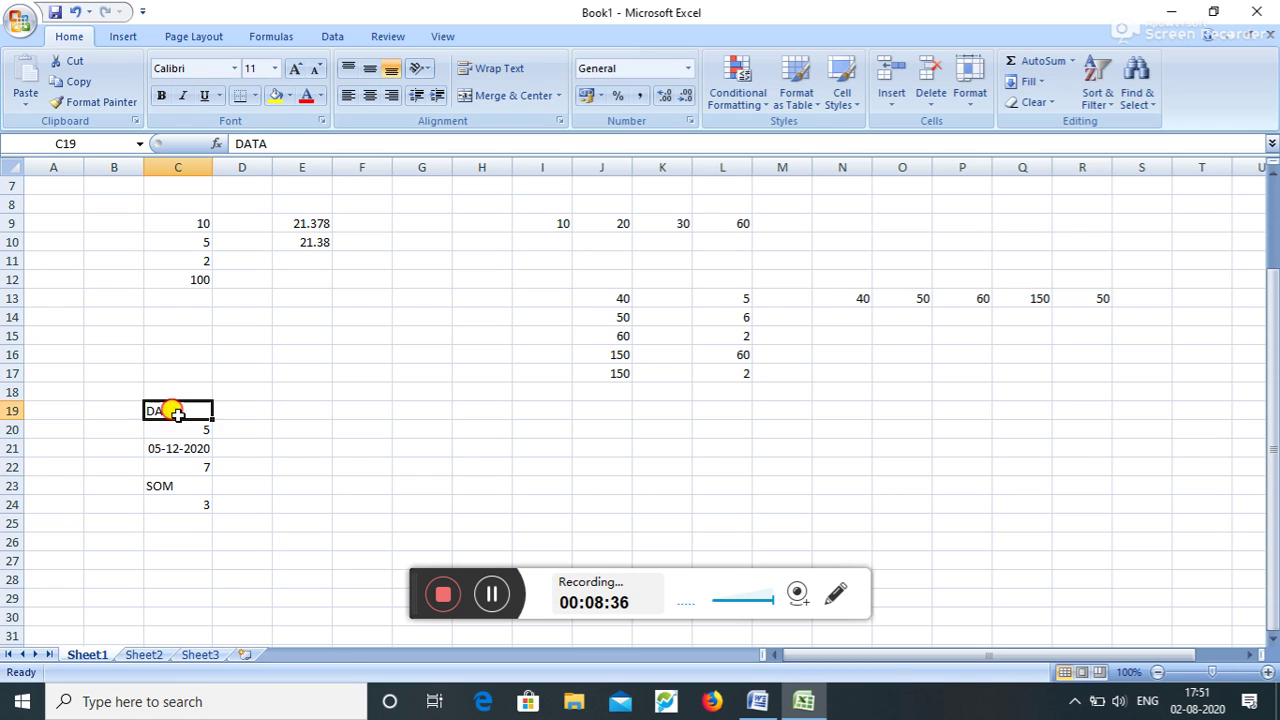
pyautogui.click(180, 490)
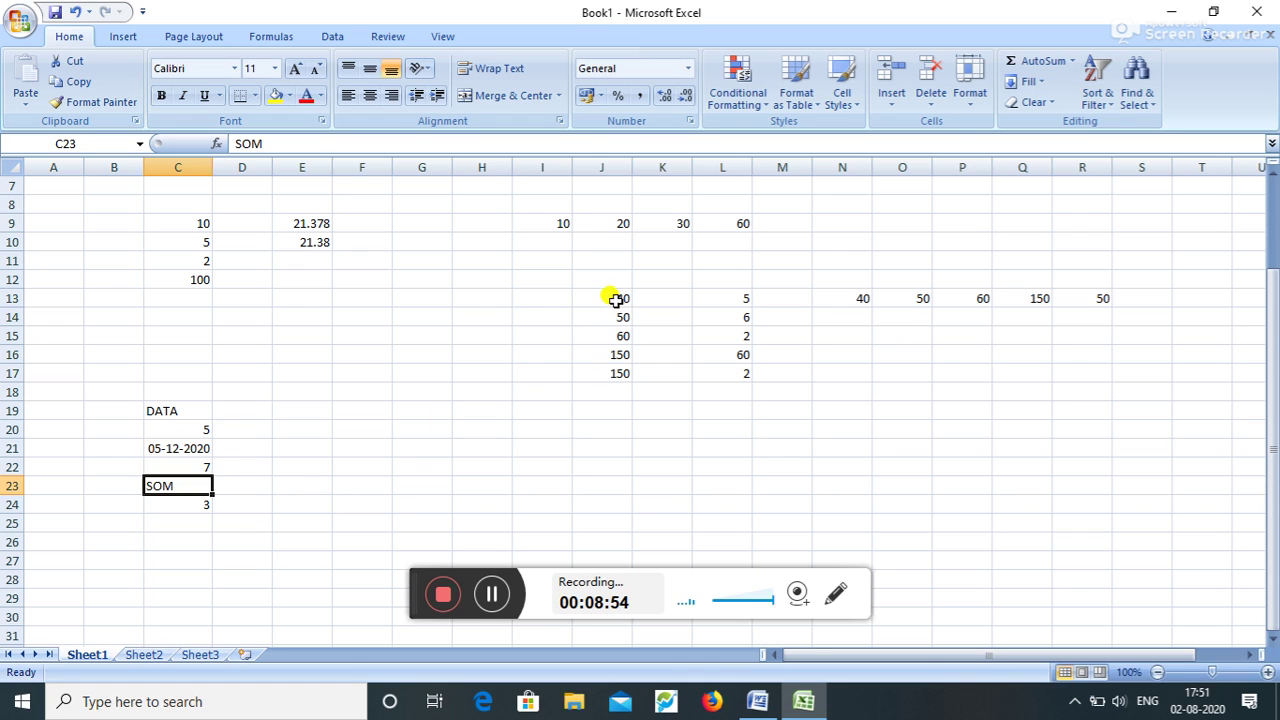
# Select J13:J17 to read Sum 450 in the status bar, then switch to the Word list.
pyautogui.moveTo(615, 298); pyautogui.dragTo(603, 372)
pyautogui.click(619, 462)
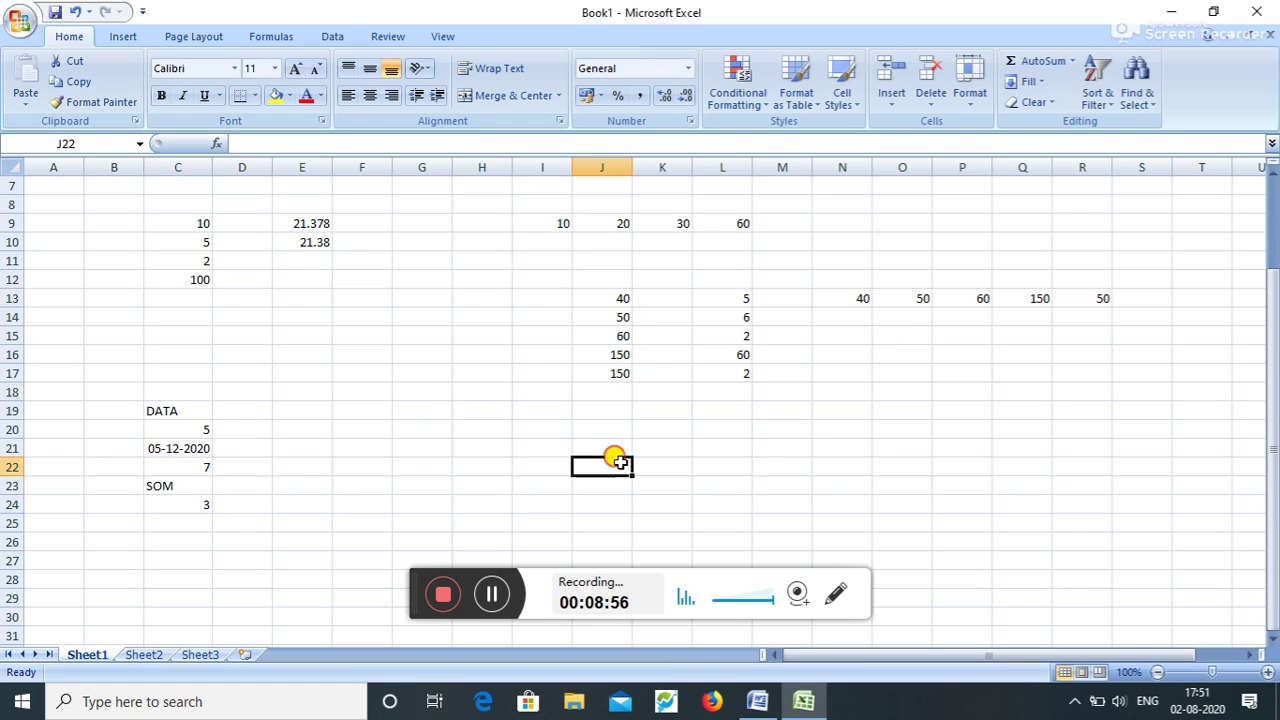
pyautogui.moveTo(607, 296); pyautogui.dragTo(600, 376)
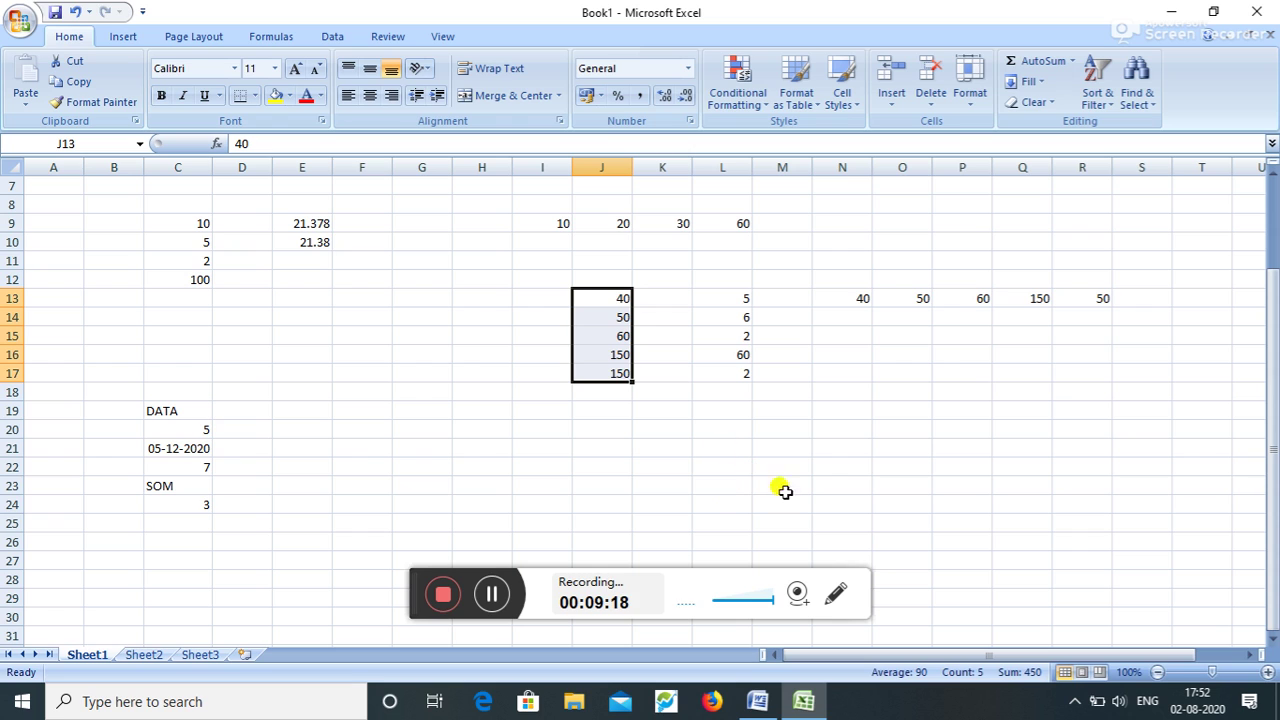
pyautogui.click(757, 701)
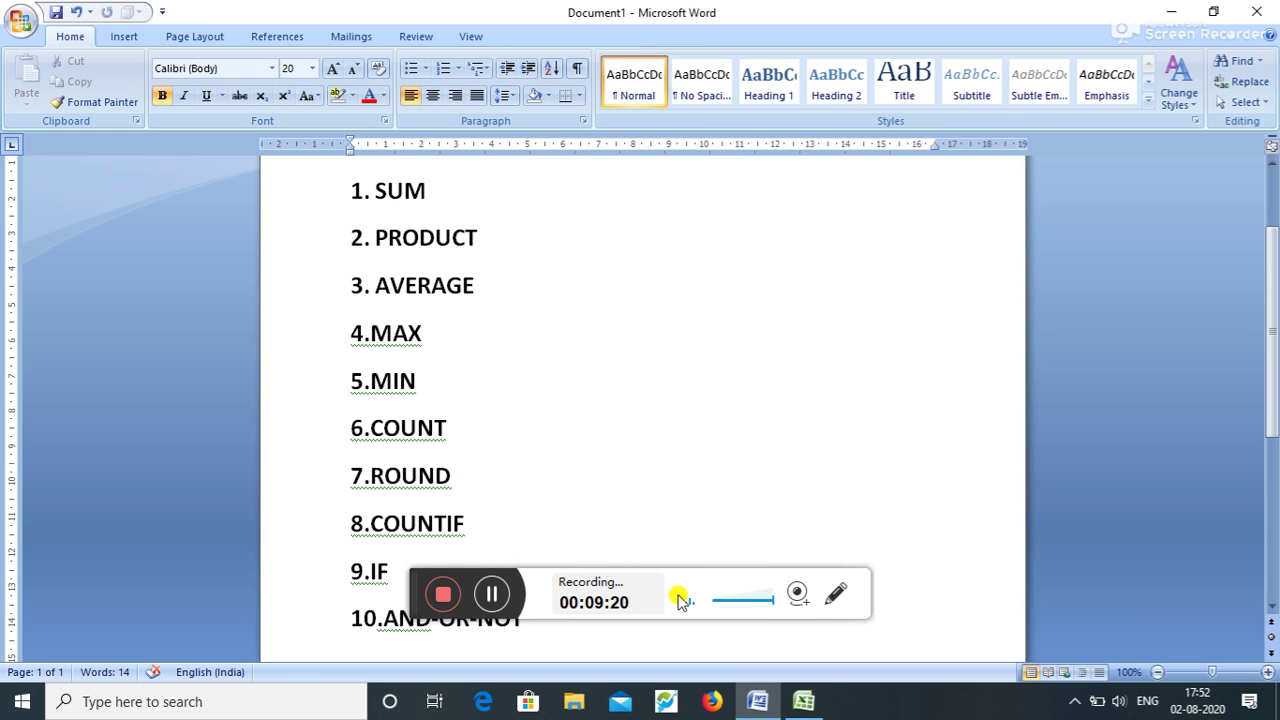
# Highlight the 7.ROUND item in Word's function list.
pyautogui.click(479, 484)
# Back in Excel, type 21.378 into cell F25.
pyautogui.click(806, 700)
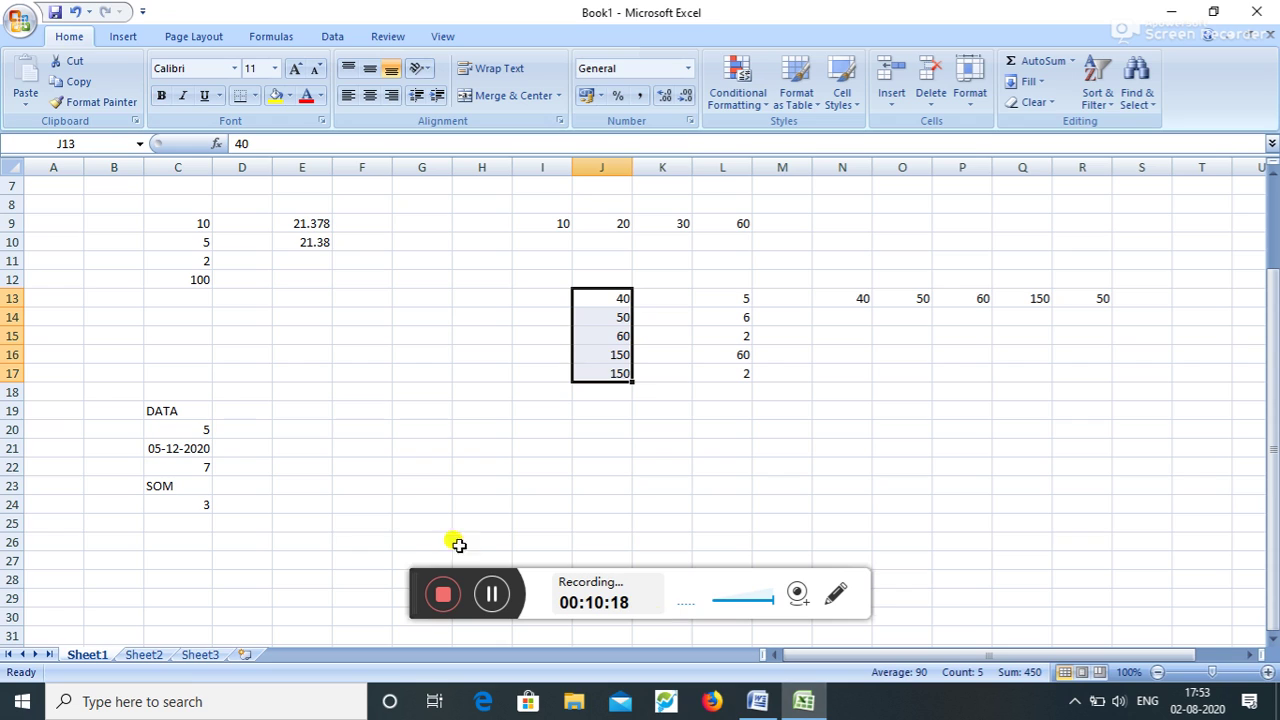
pyautogui.click(340, 520)
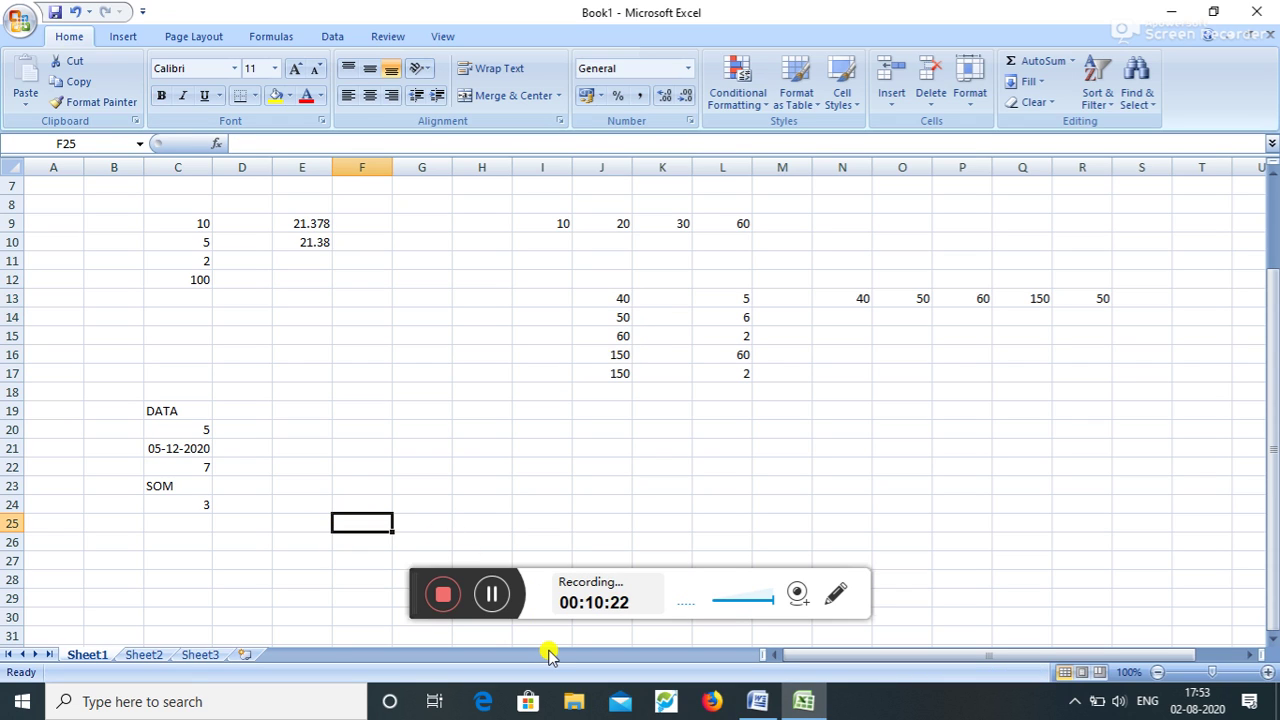
pyautogui.write('21.')
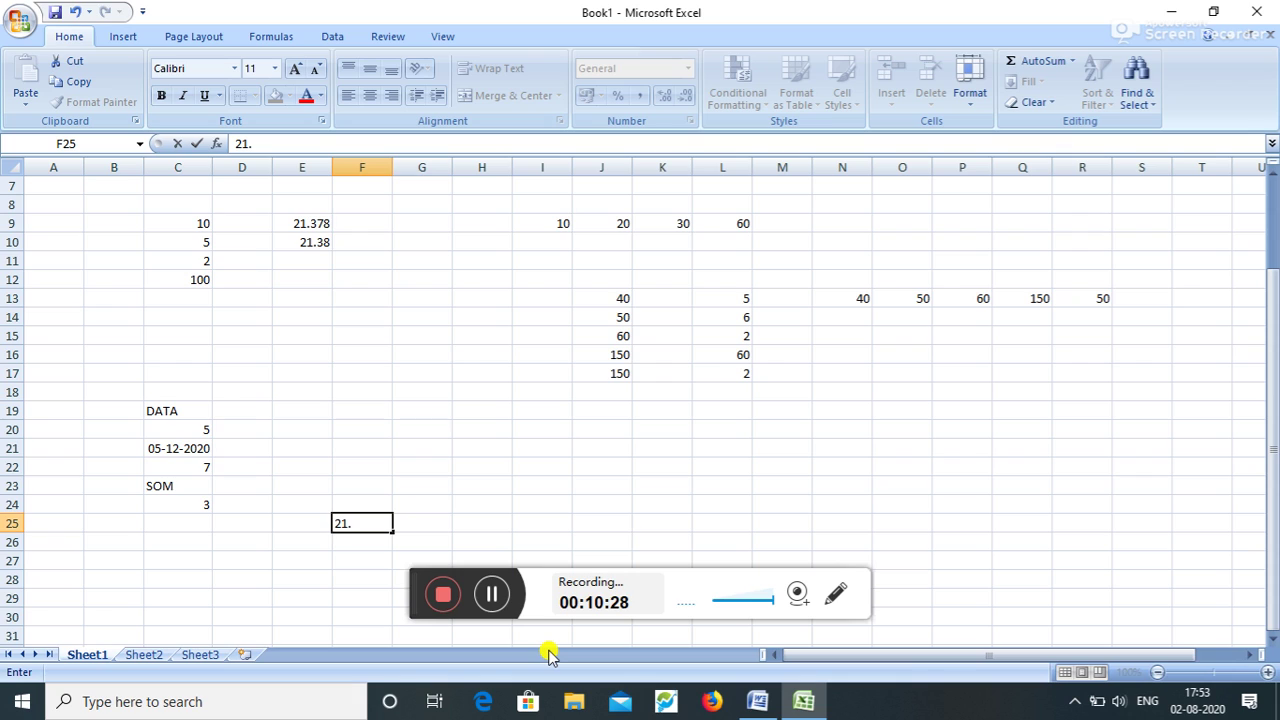
pyautogui.write('37')
pyautogui.write('8')
# Enter =ROUND(21.378,2) in F25, correcting the ROUNR typo, so it displays 21.38.
pyautogui.press('BackSpace')
pyautogui.press('BackSpace')
pyautogui.press('BackSpace')
pyautogui.press('BackSpace')
pyautogui.press('BackSpace')
pyautogui.press('BackSpace')
pyautogui.write('=')
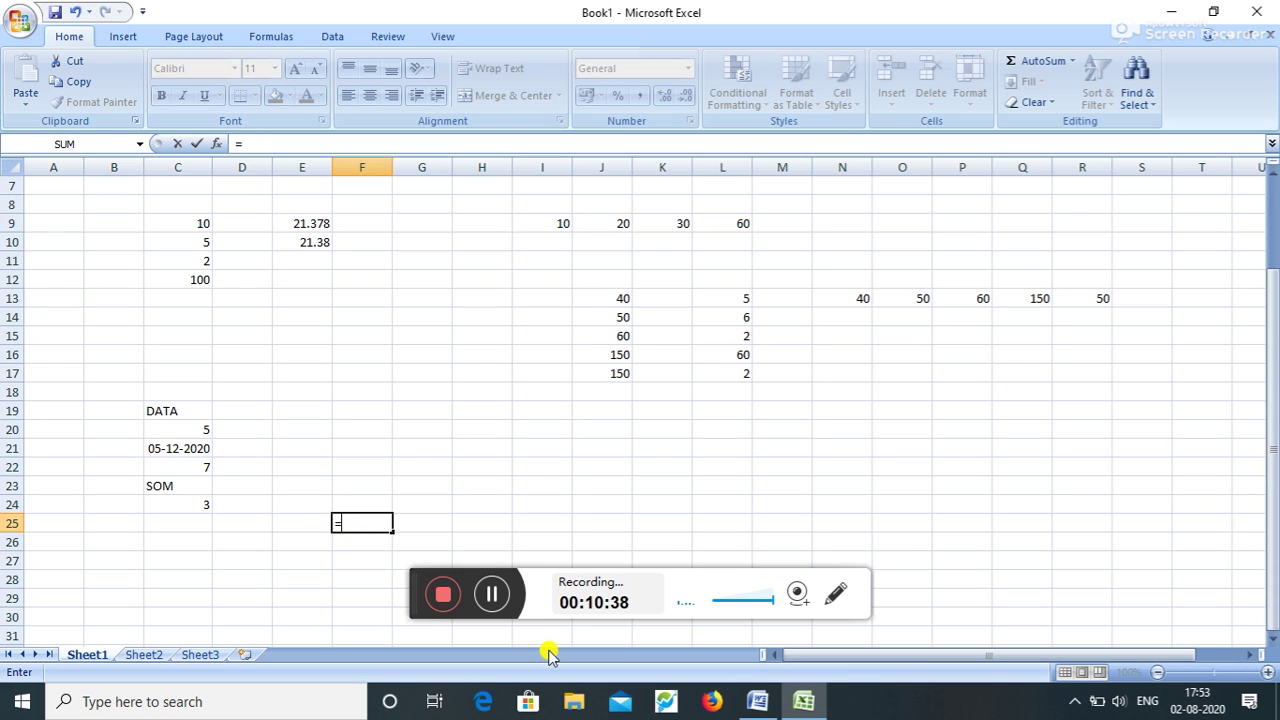
pyautogui.write('ROU')
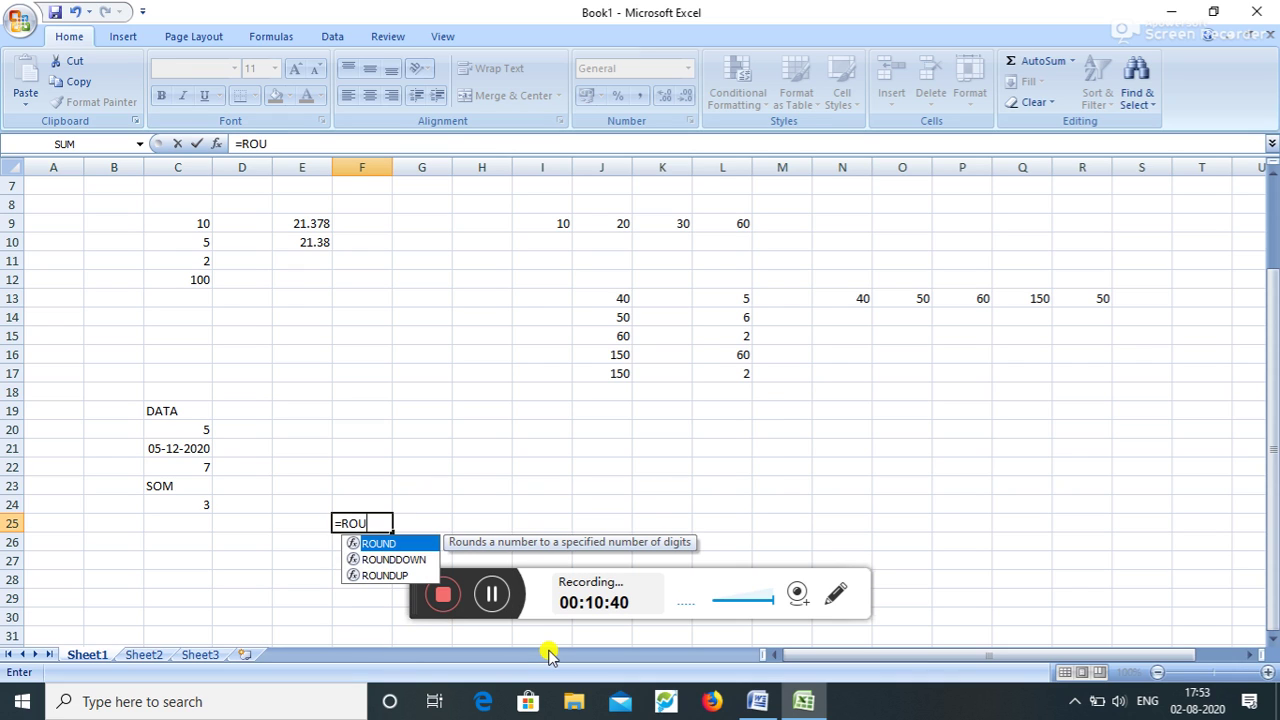
pyautogui.write('NR')
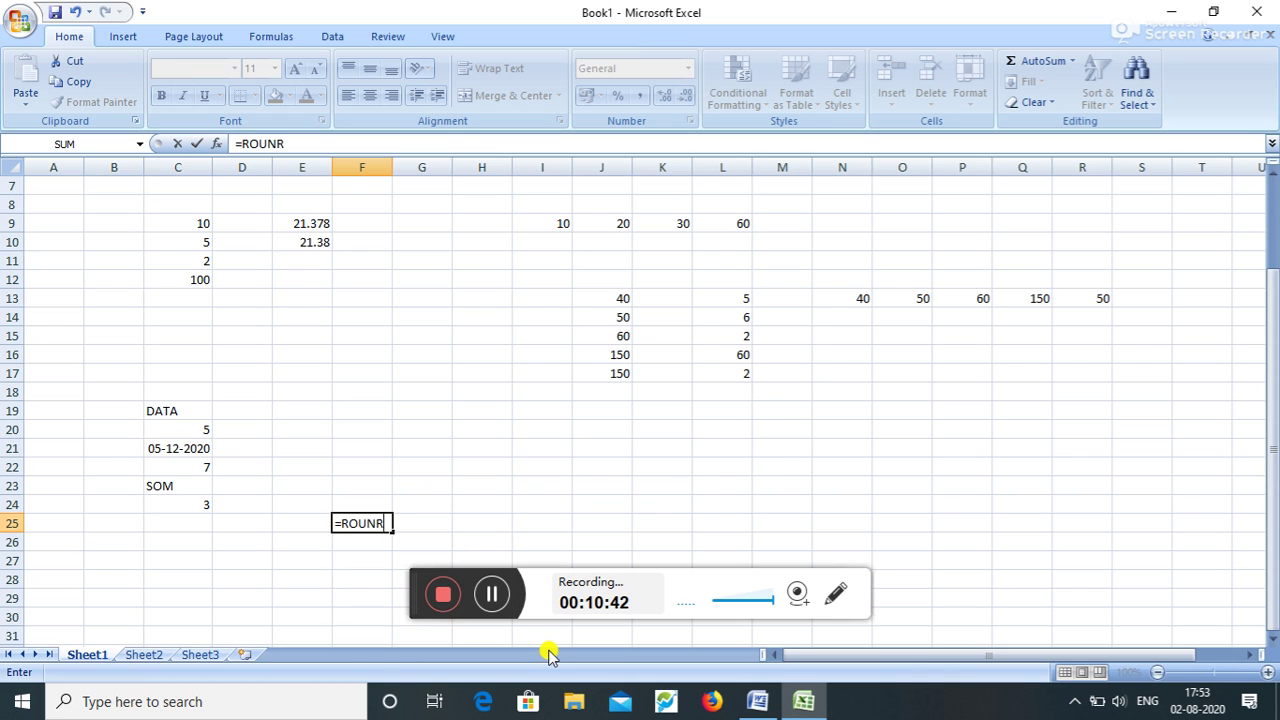
pyautogui.write('(')
pyautogui.write('21.')
pyautogui.write('378')
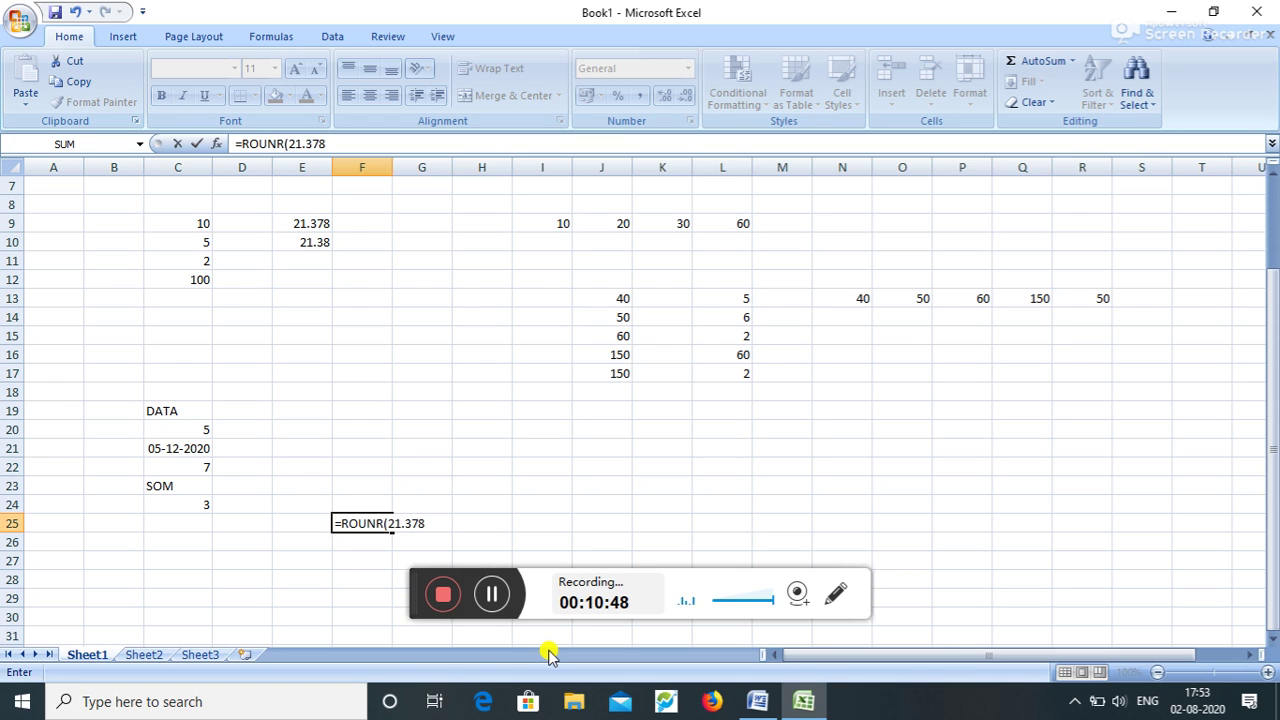
pyautogui.write(',2)')
pyautogui.press('Return')
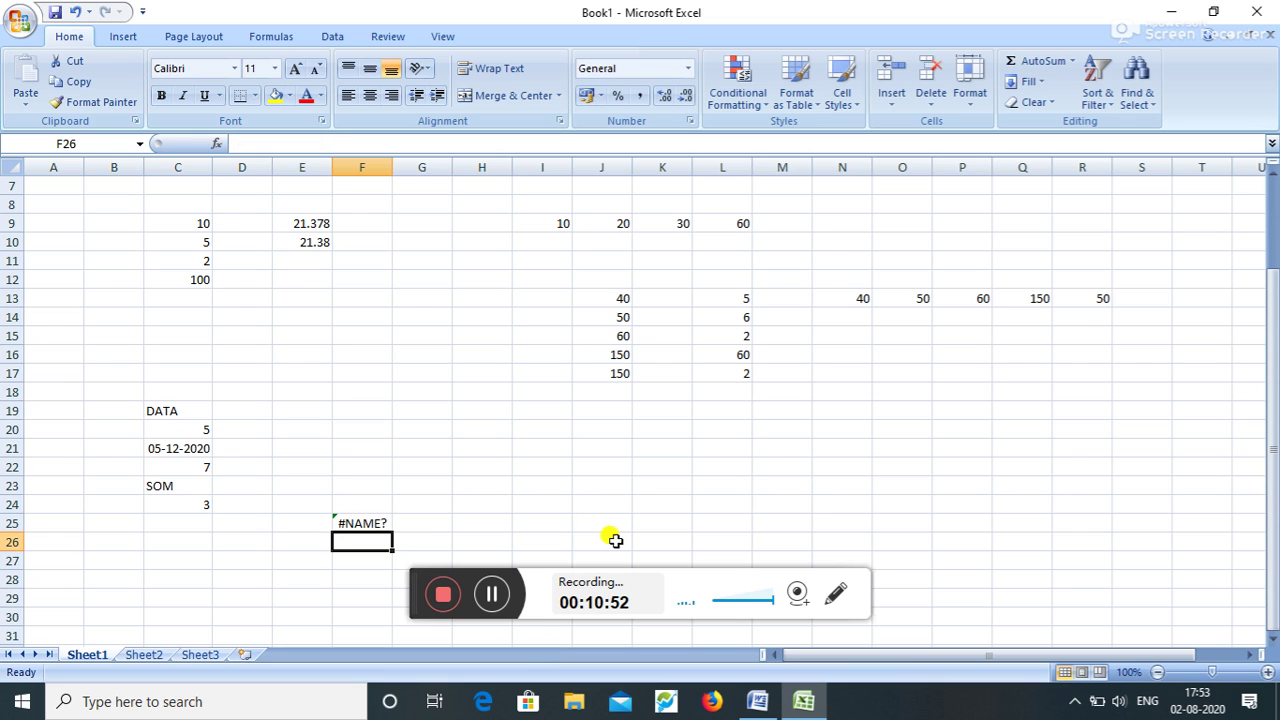
pyautogui.click(370, 523)
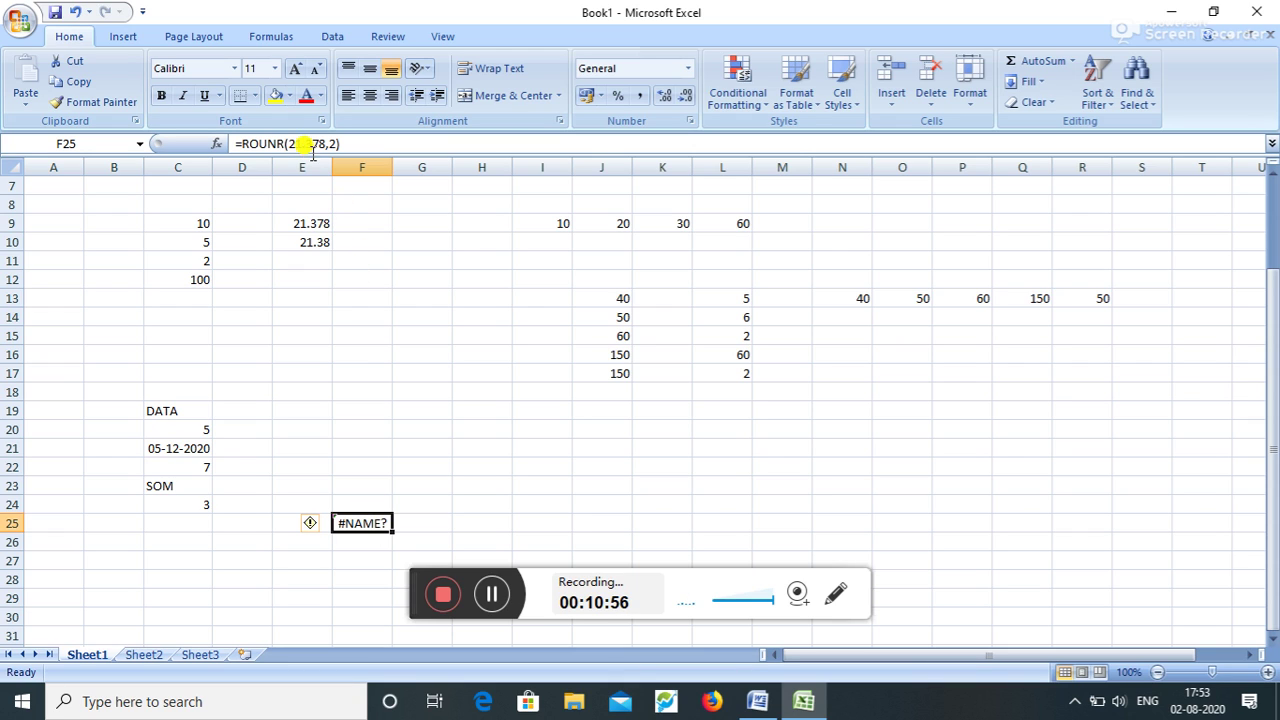
pyautogui.click(283, 143)
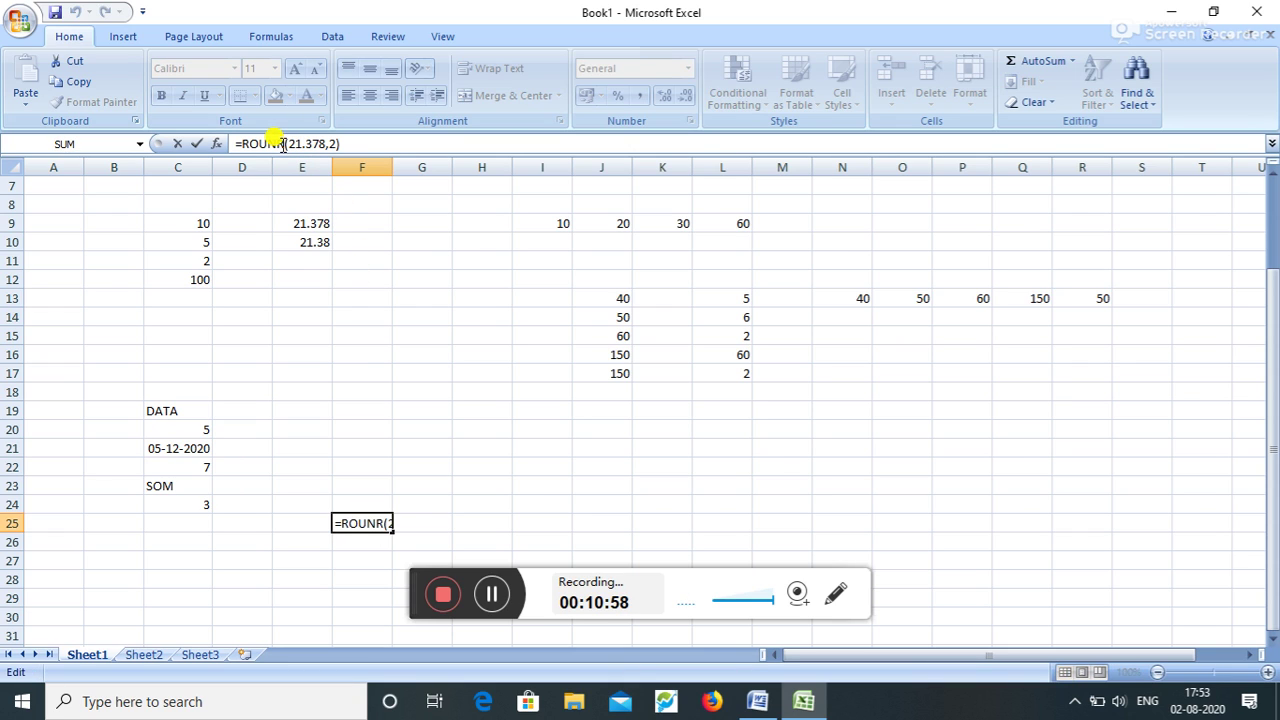
pyautogui.press('BackSpace')
pyautogui.write('D')
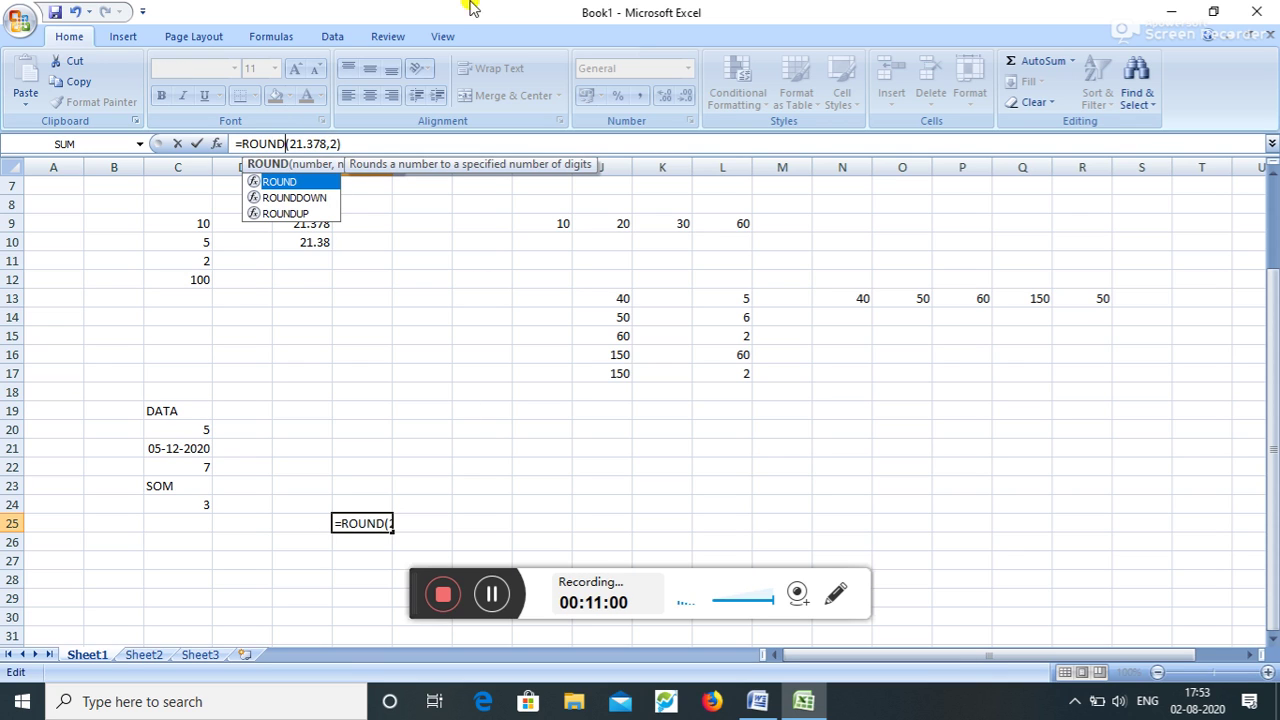
pyautogui.click(342, 143)
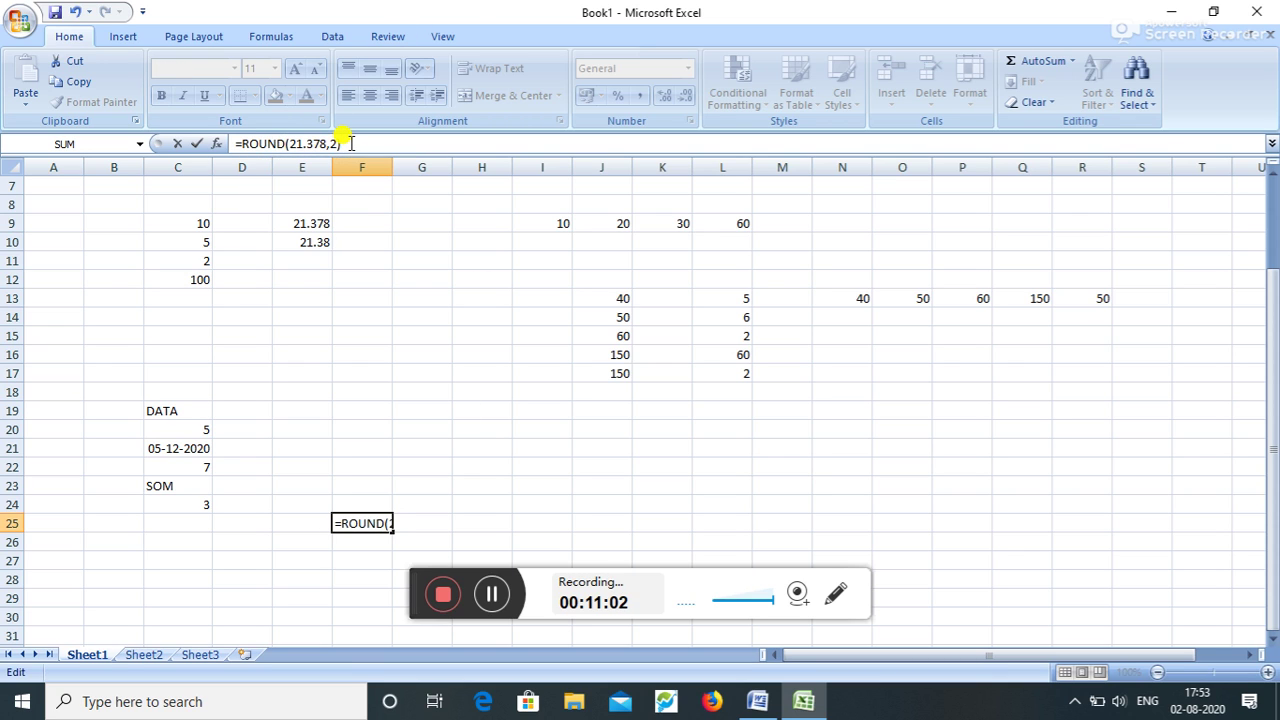
pyautogui.press('Return')
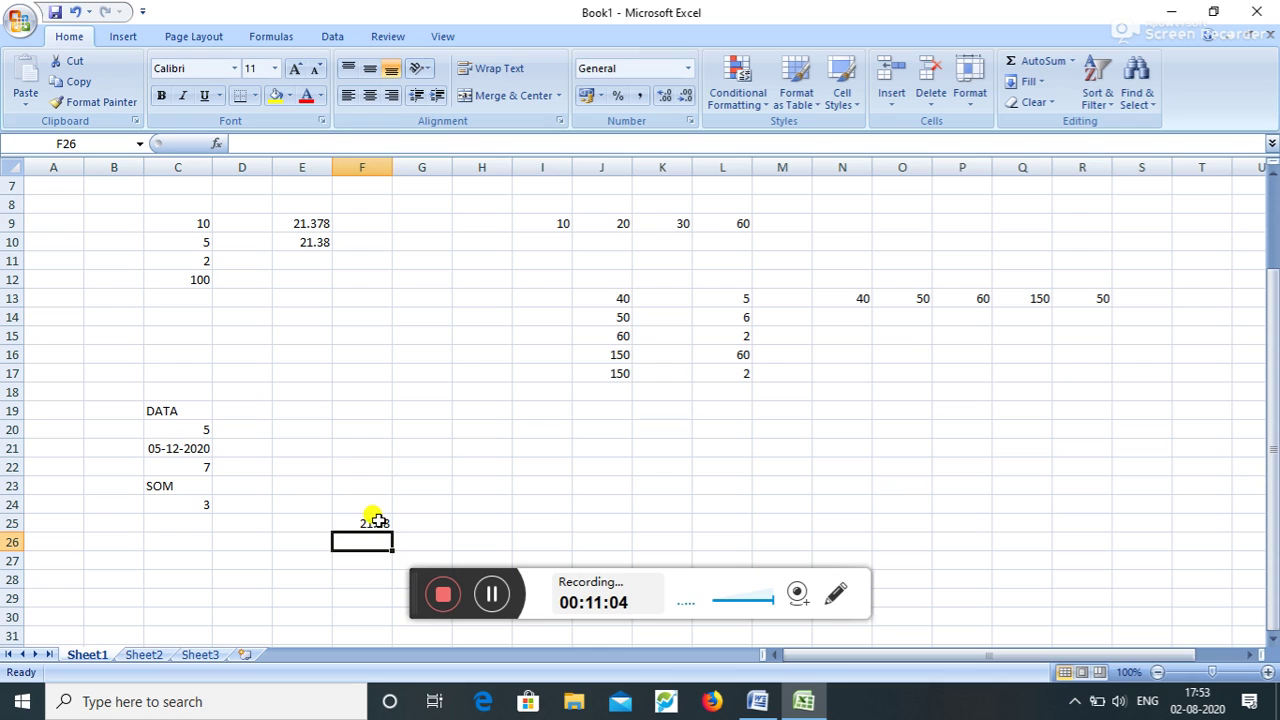
pyautogui.click(372, 518)
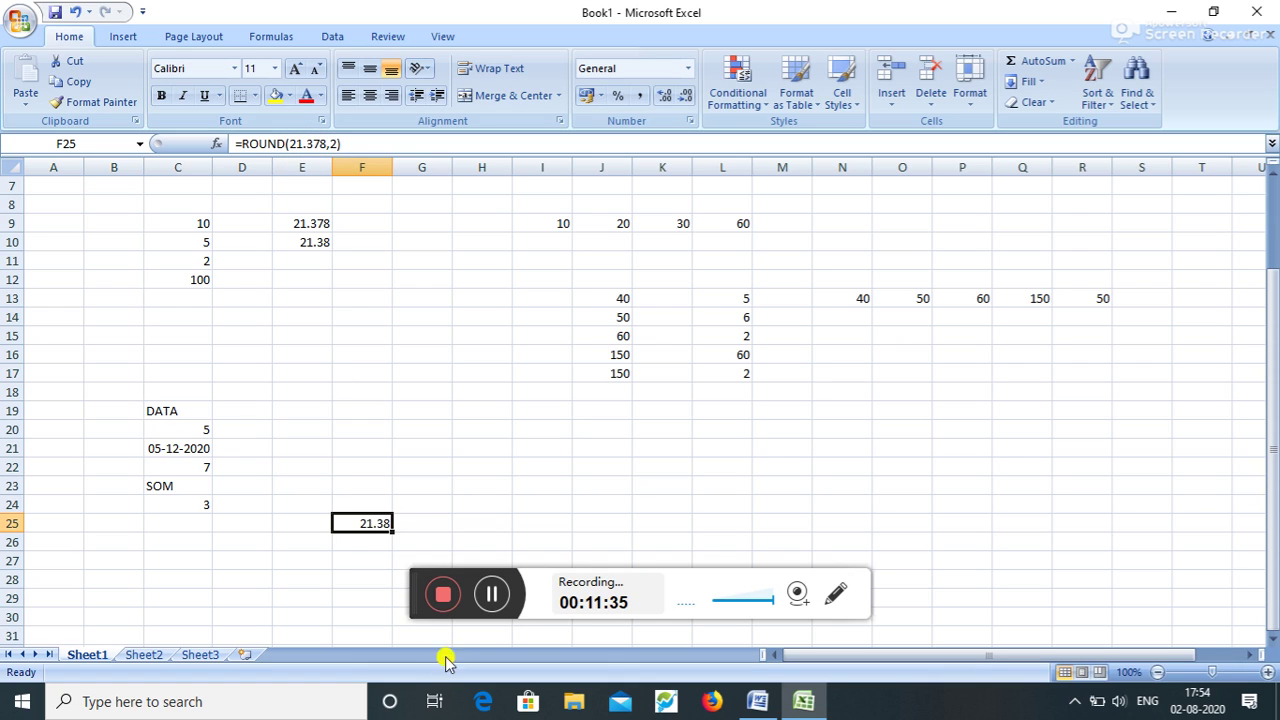
# Scroll Word's function list and highlight the 6.COUNT and 7.ROUND lines.
pyautogui.click(760, 701)
pyautogui.scroll(-1, 400, 460)
pyautogui.scroll(-1, 410, 440)
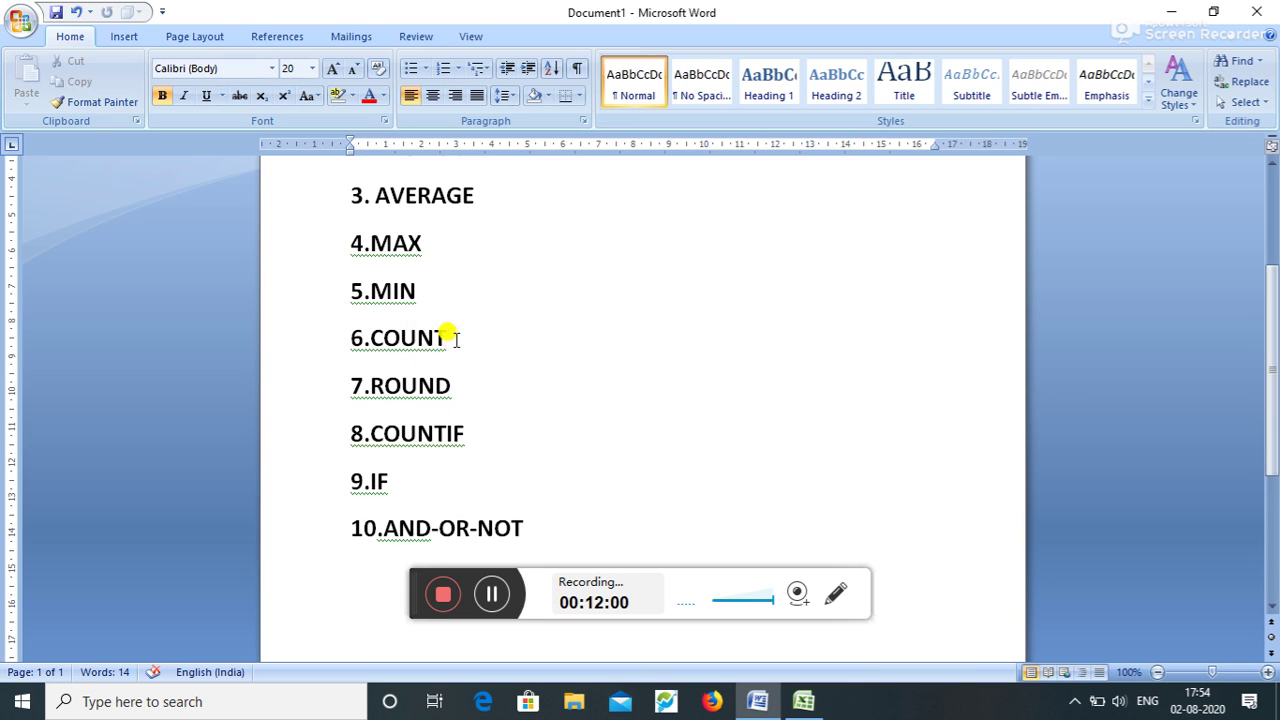
pyautogui.moveTo(443, 334); pyautogui.dragTo(349, 337)
pyautogui.moveTo(448, 384); pyautogui.dragTo(322, 385)
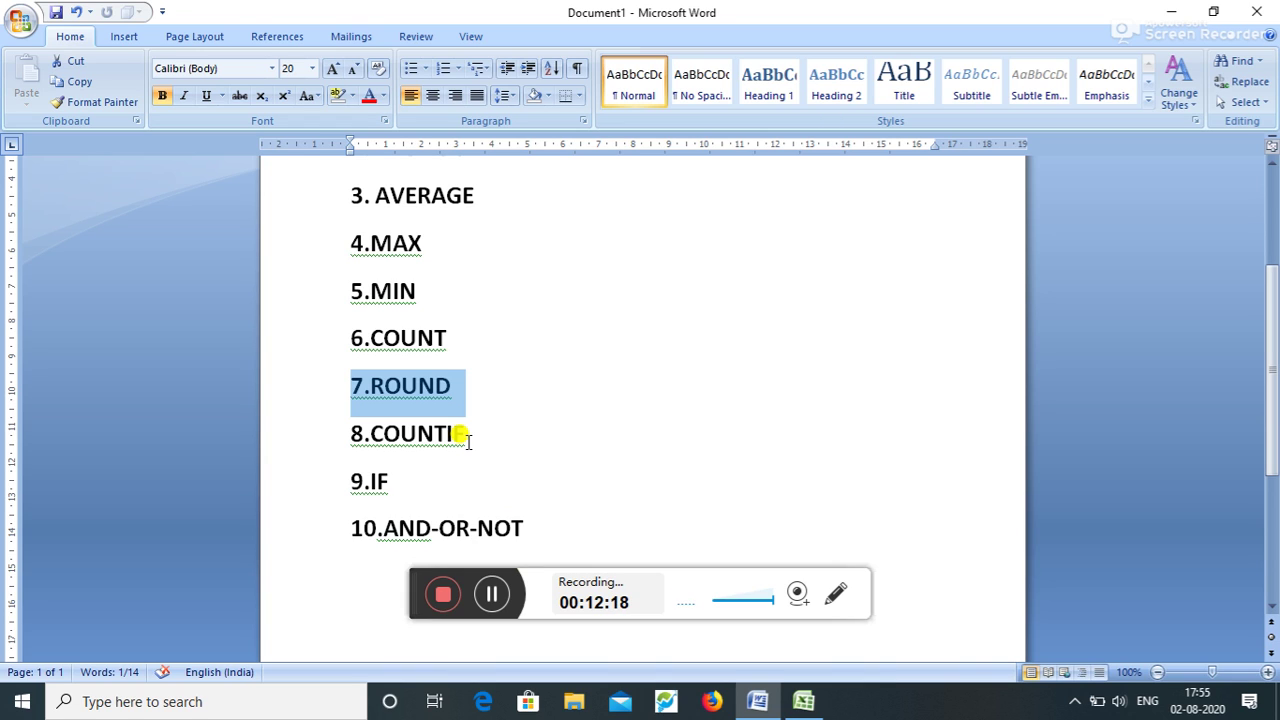
pyautogui.click(488, 442)
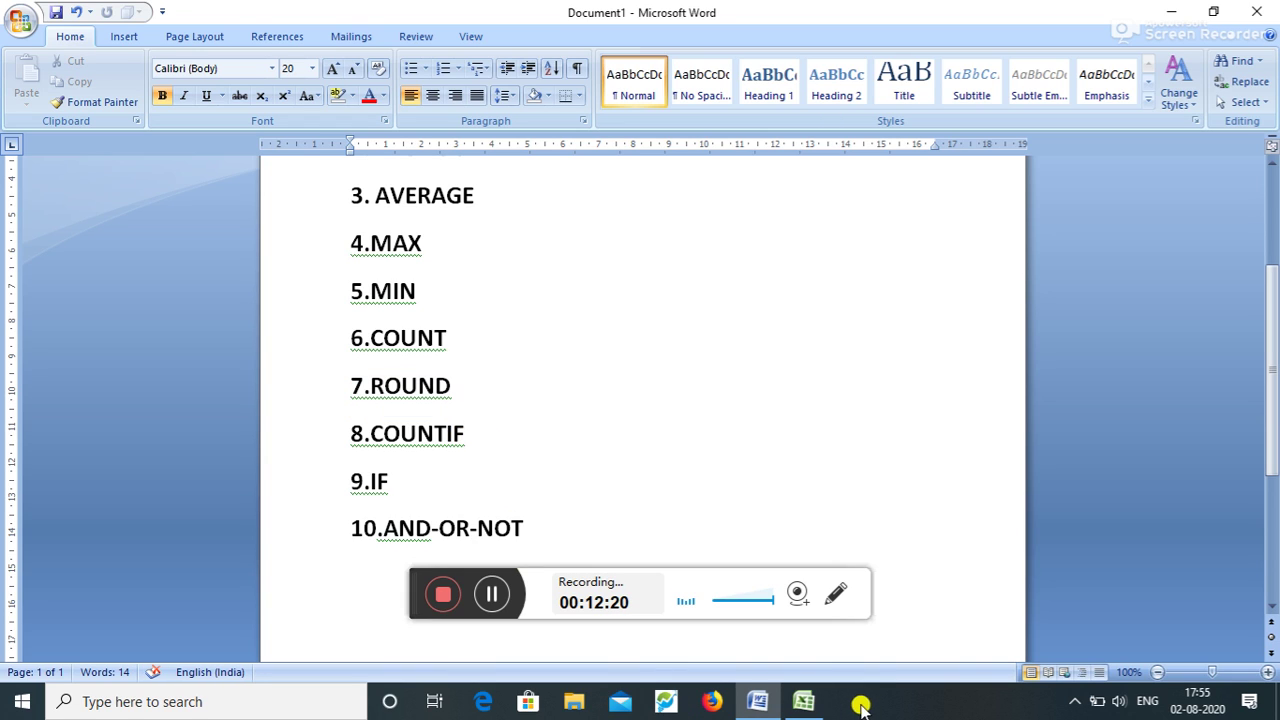
# Type the headings NAME, ADDRESS and COURSE across K23:M23.
pyautogui.click(803, 701)
pyautogui.click(661, 484)
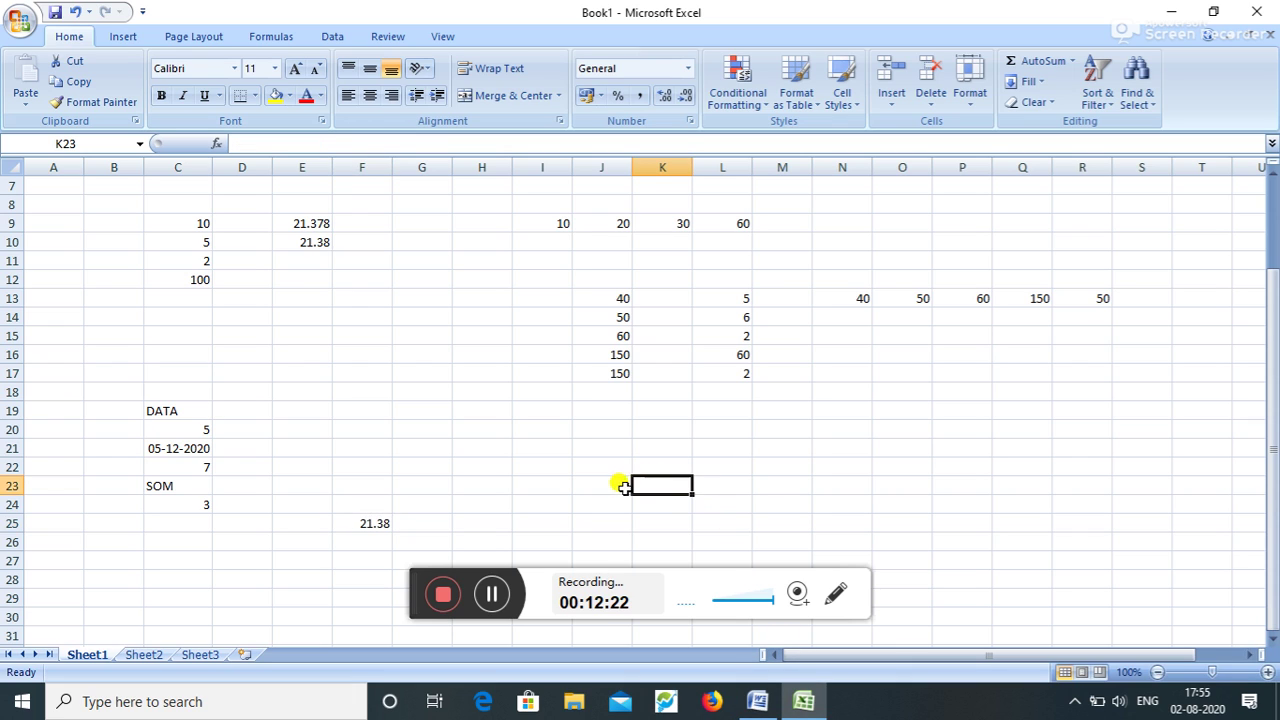
pyautogui.write('NA')
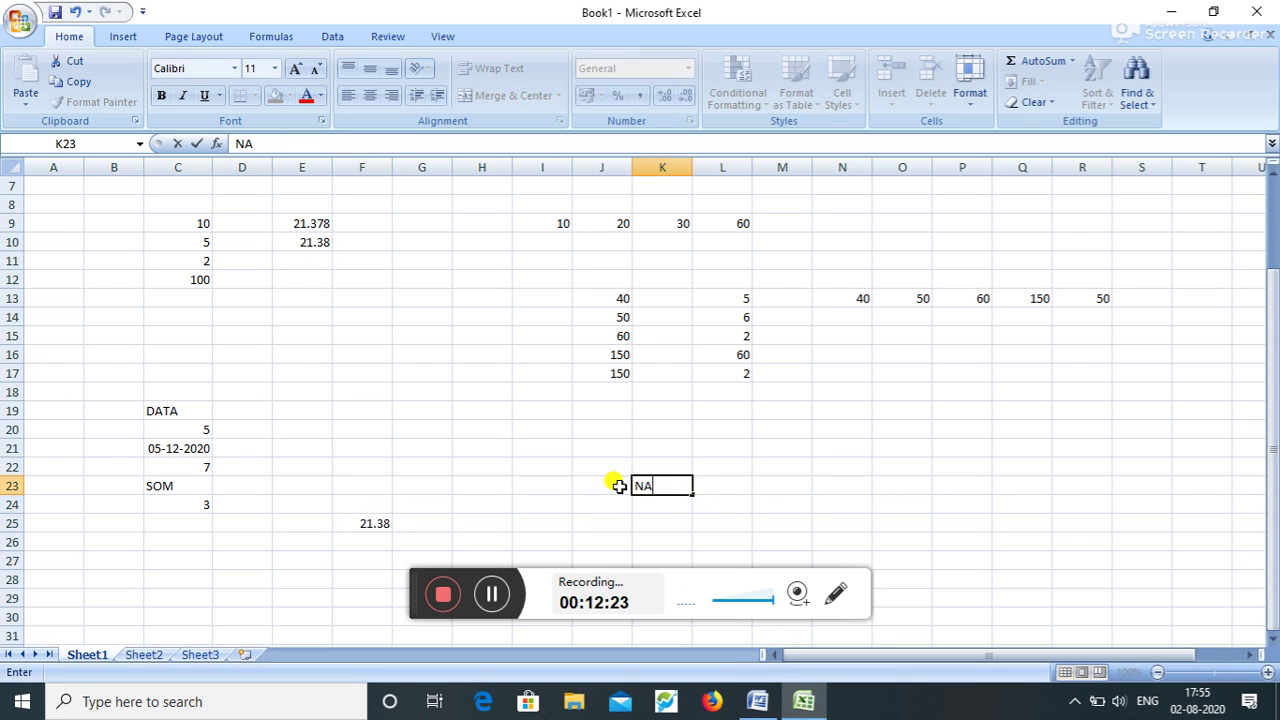
pyautogui.write('ME')
pyautogui.press('Tab')
pyautogui.write('AD')
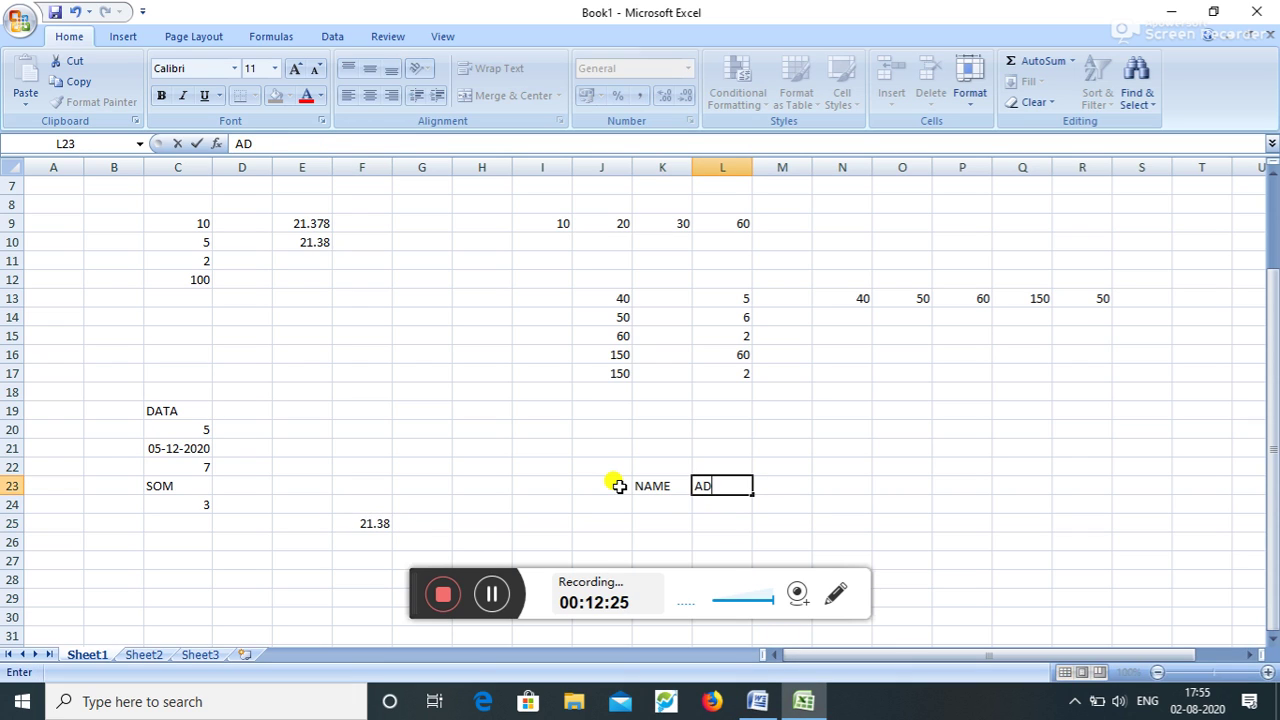
pyautogui.write('DRESS')
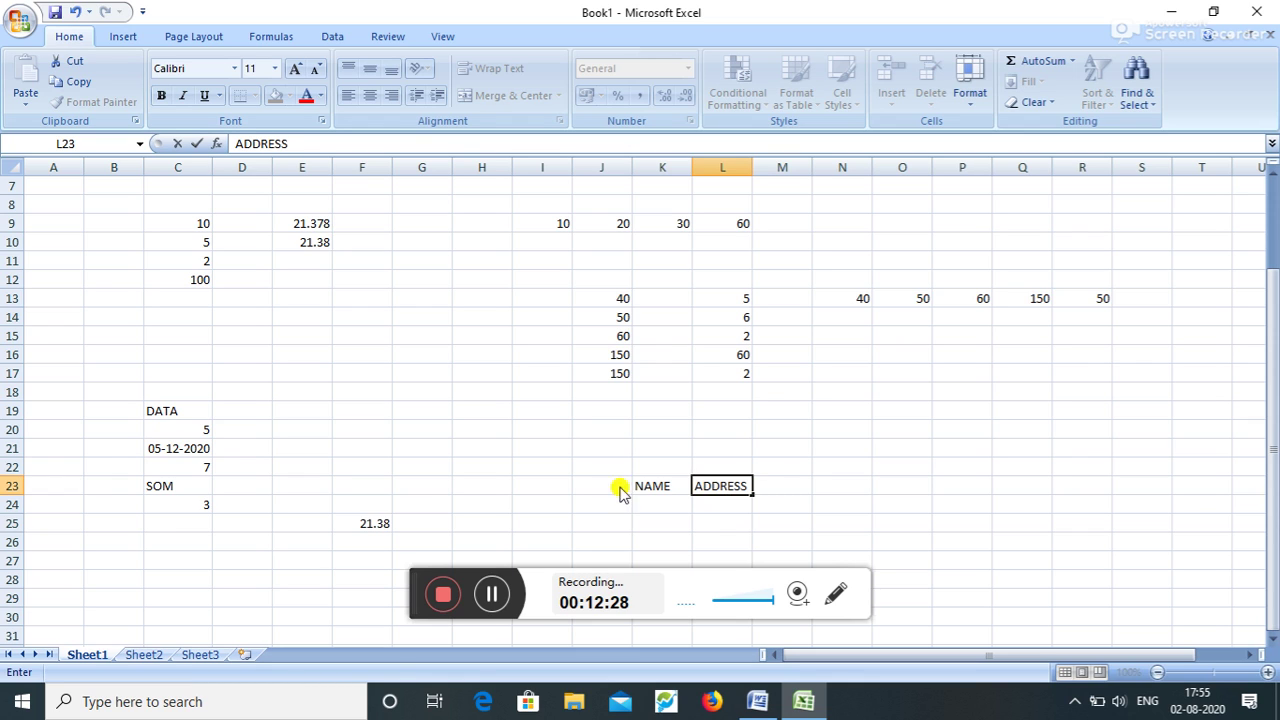
pyautogui.press('Tab')
pyautogui.write('C')
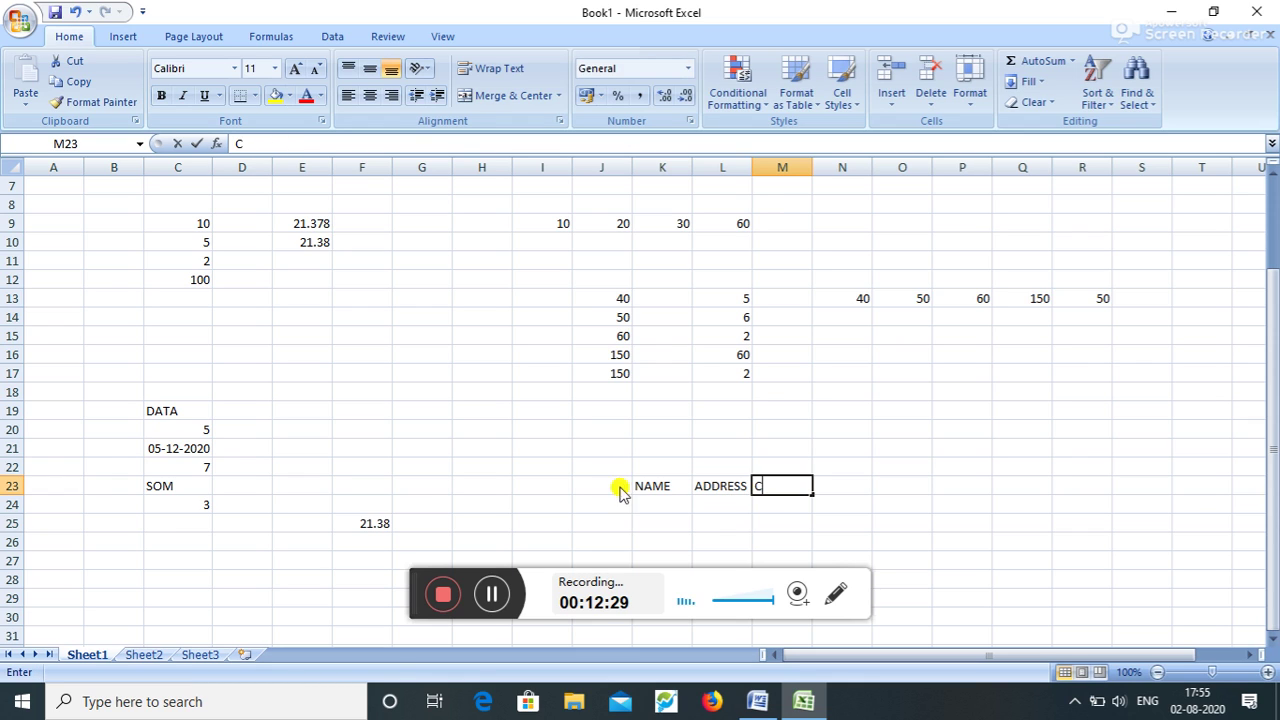
pyautogui.write('OURSE')
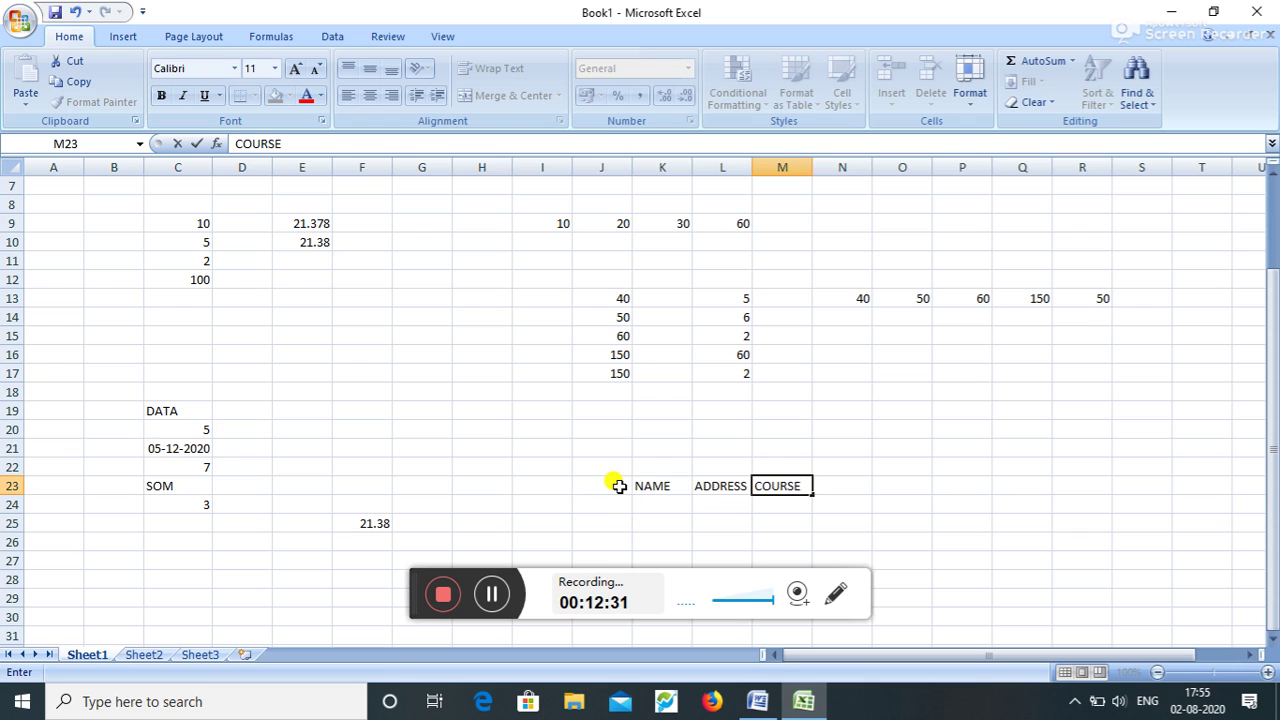
pyautogui.press('Return')
# Enter DITA and CITA under COURSE and fill CITA down two more rows with Ctrl+D.
pyautogui.write('DIT')
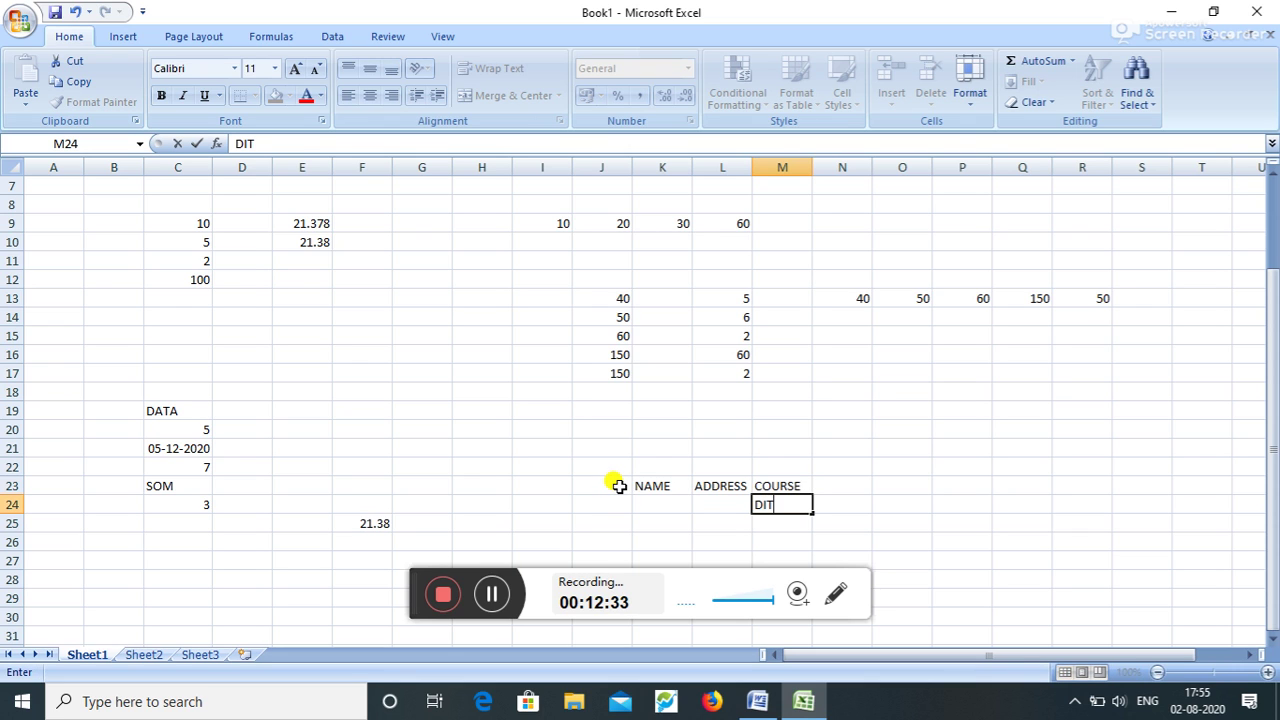
pyautogui.write('A')
pyautogui.press('Return')
pyautogui.write('CIT')
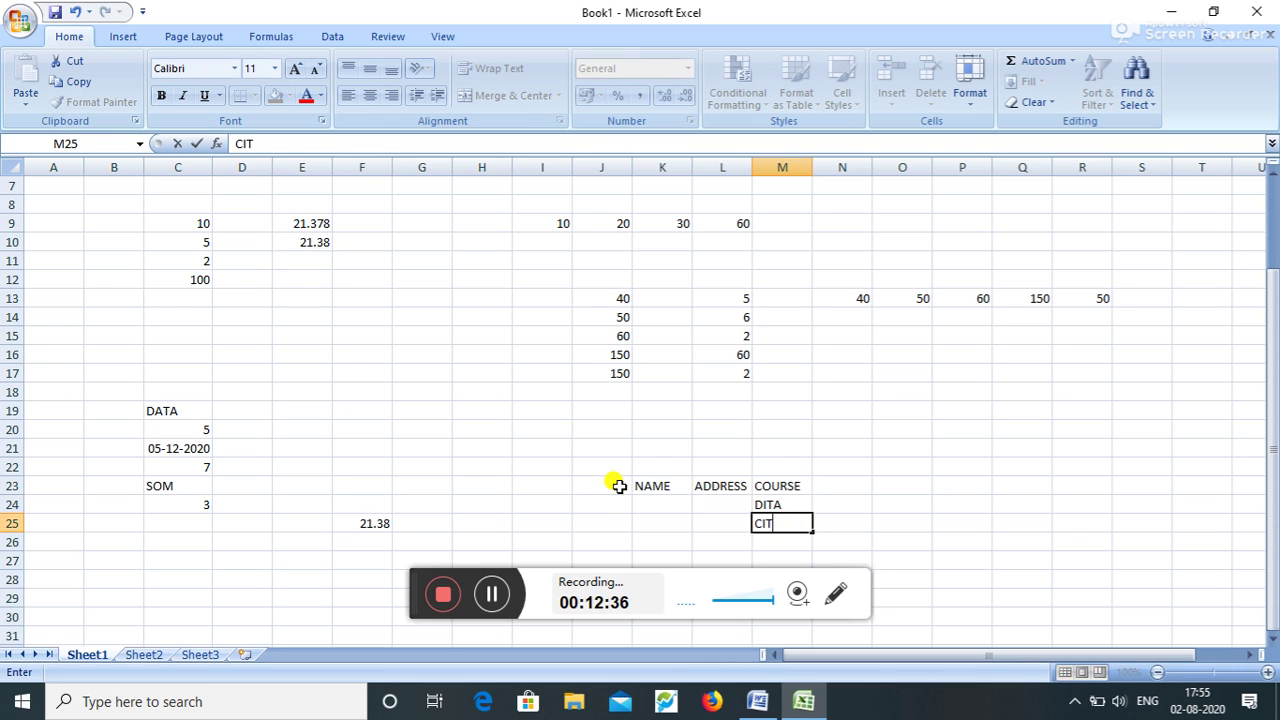
pyautogui.write('A')
pyautogui.press('Return')
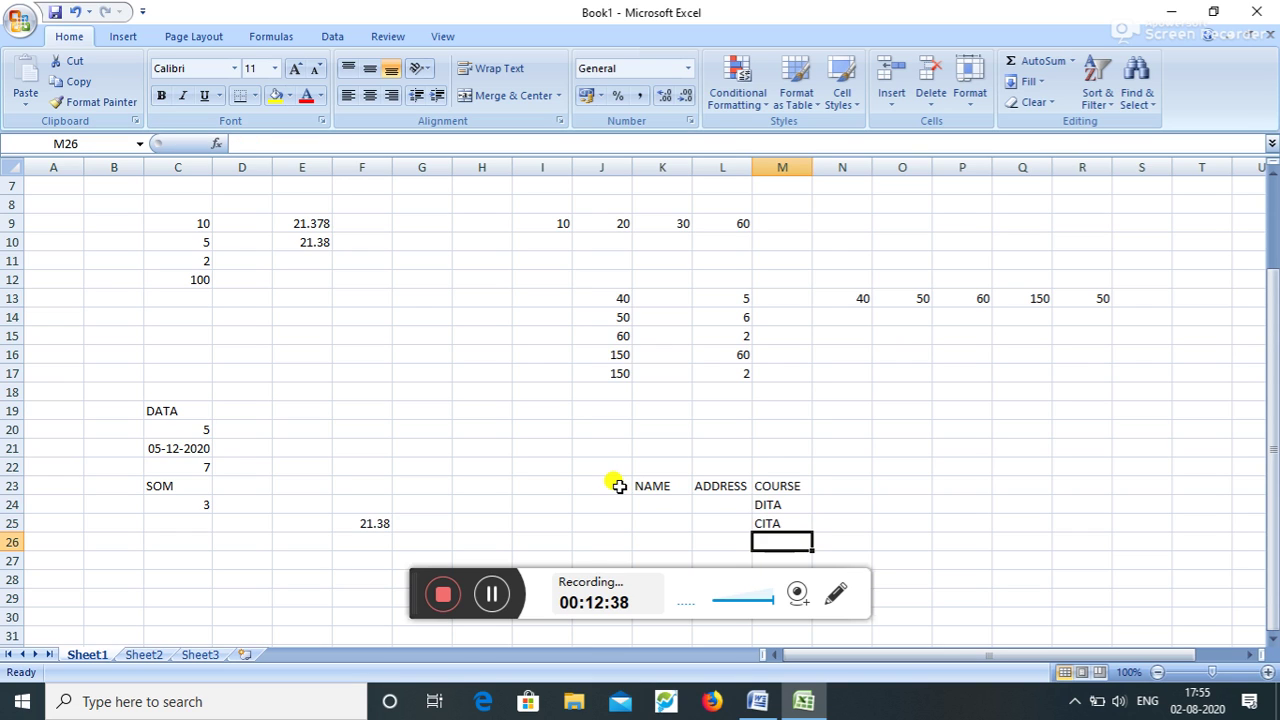
pyautogui.hotkey('ctrl', 'd')
pyautogui.press('Down')
pyautogui.hotkey('ctrl', 'd')
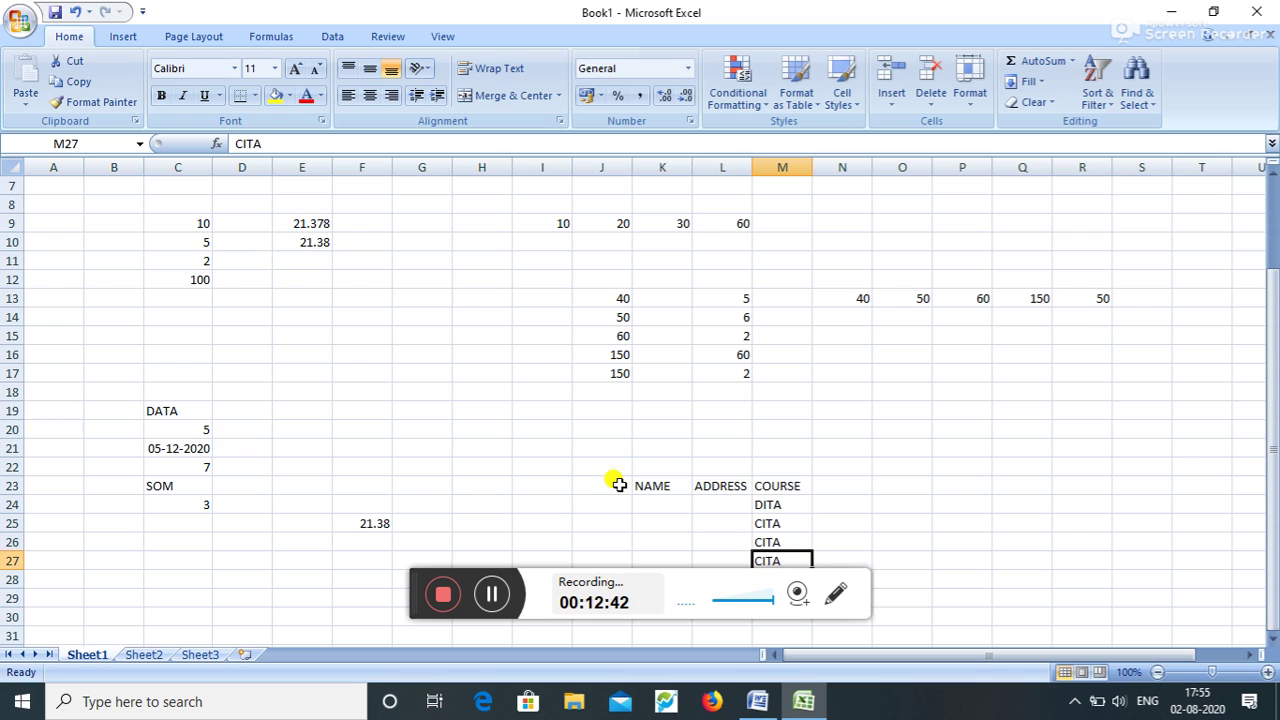
pyautogui.press('Down')
# Fill M28:M31 with the courses DITA, DITA, CITA and DITA.
pyautogui.write('D')
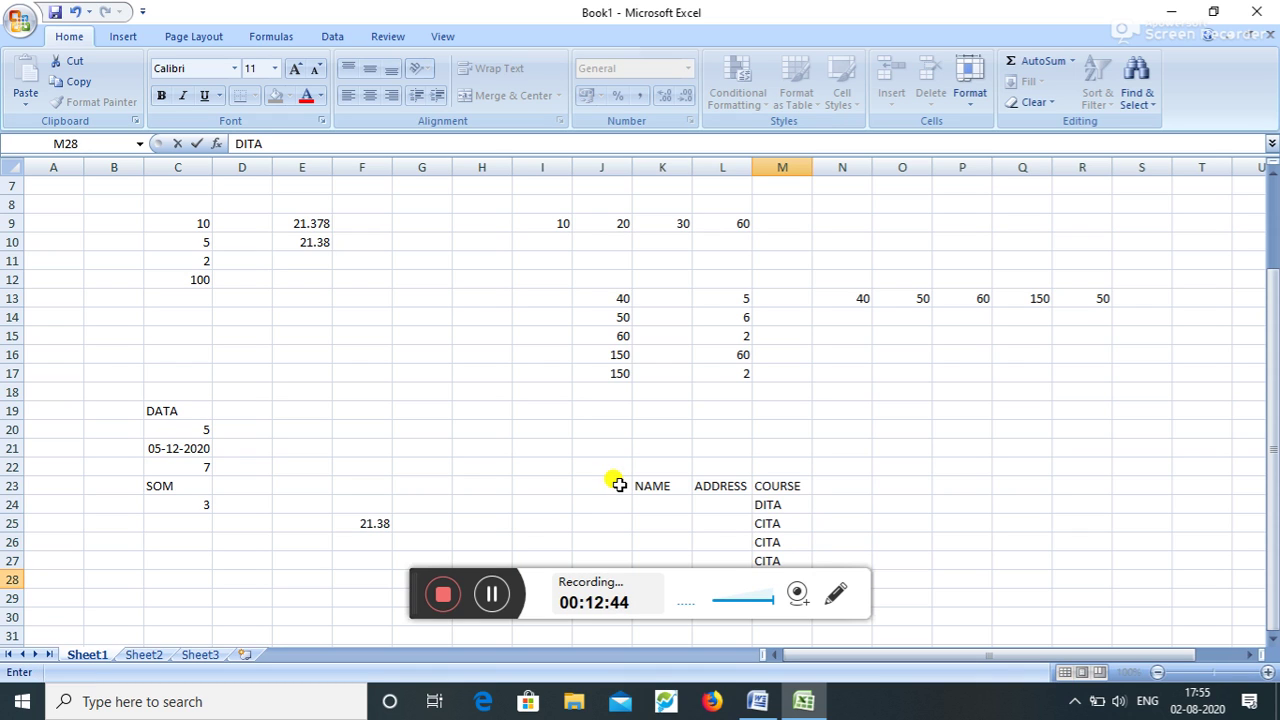
pyautogui.scroll(-1, 868, 340)
pyautogui.scroll(-2, 792, 475)
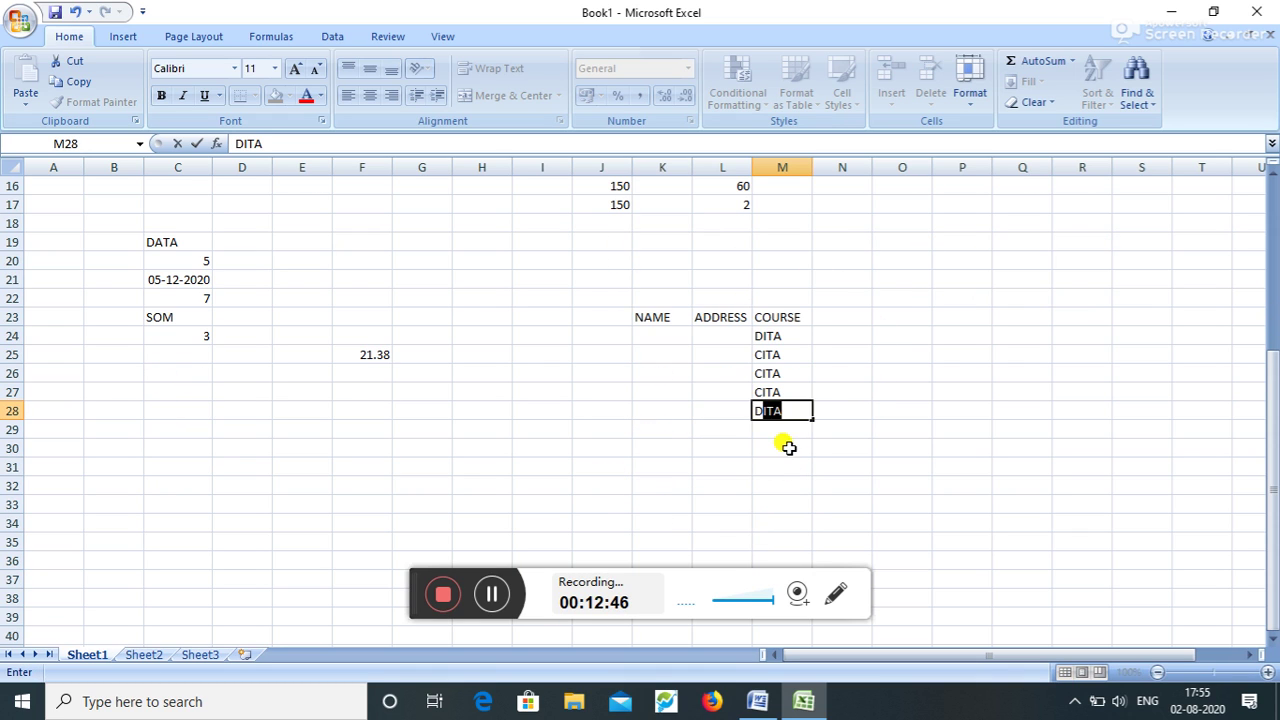
pyautogui.click(786, 445)
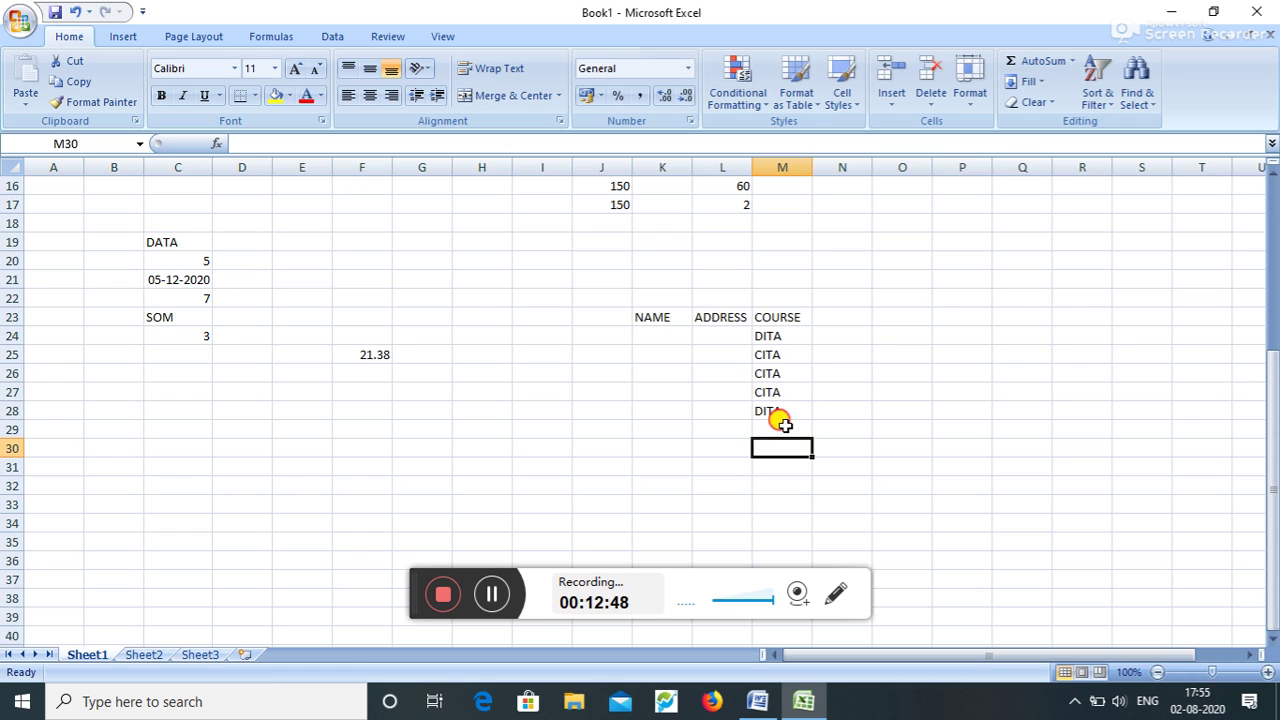
pyautogui.click(785, 426)
pyautogui.write('DITA')
pyautogui.hotkey('ctrl', 'Return')
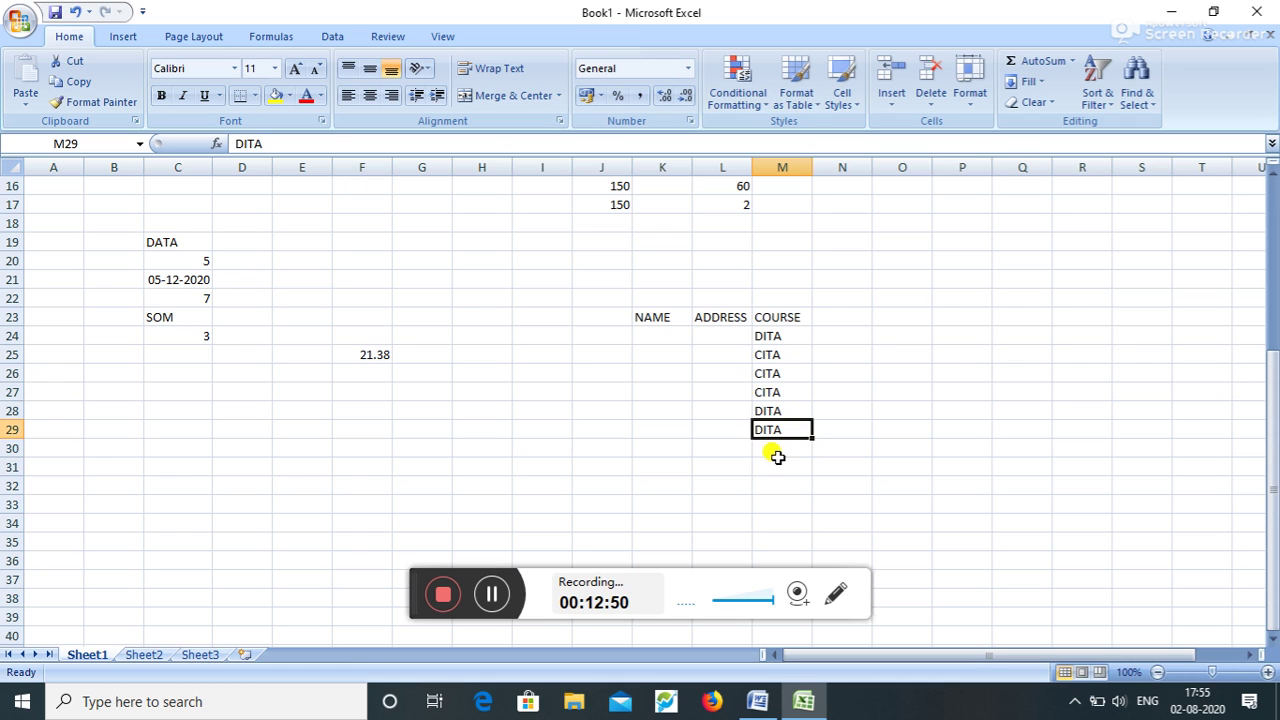
pyautogui.click(778, 450)
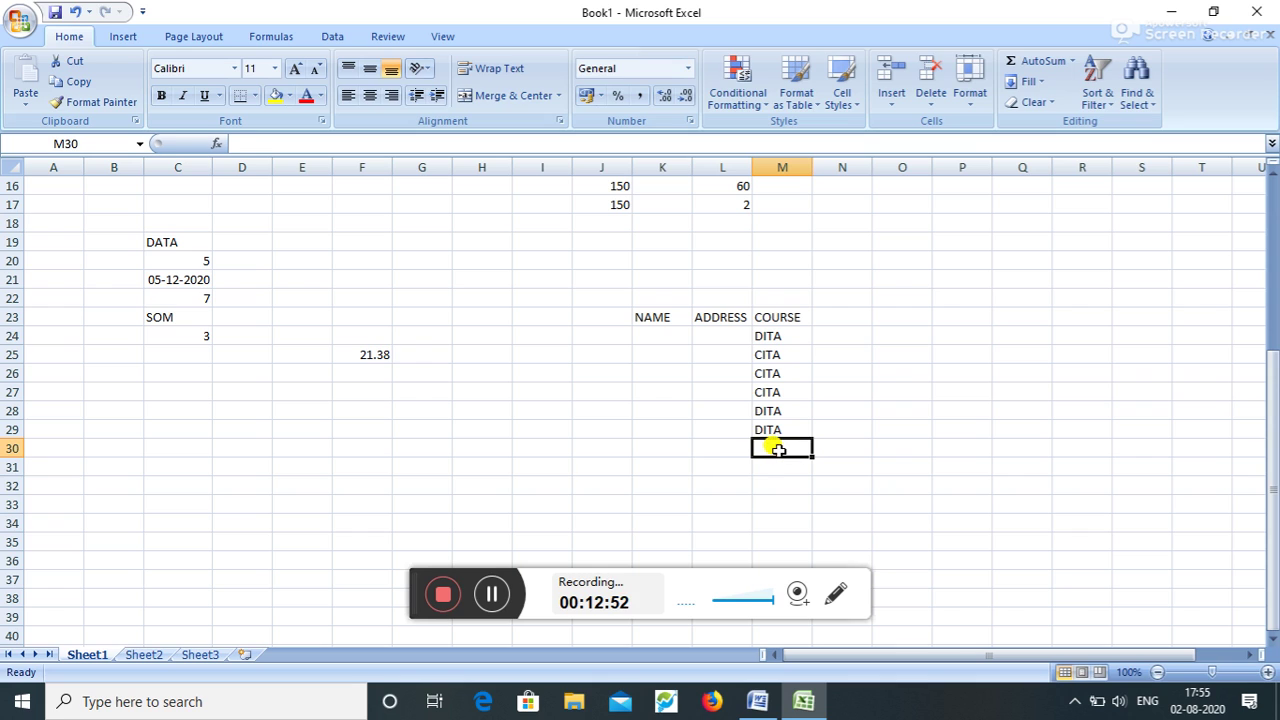
pyautogui.write('CITA')
pyautogui.click(778, 468)
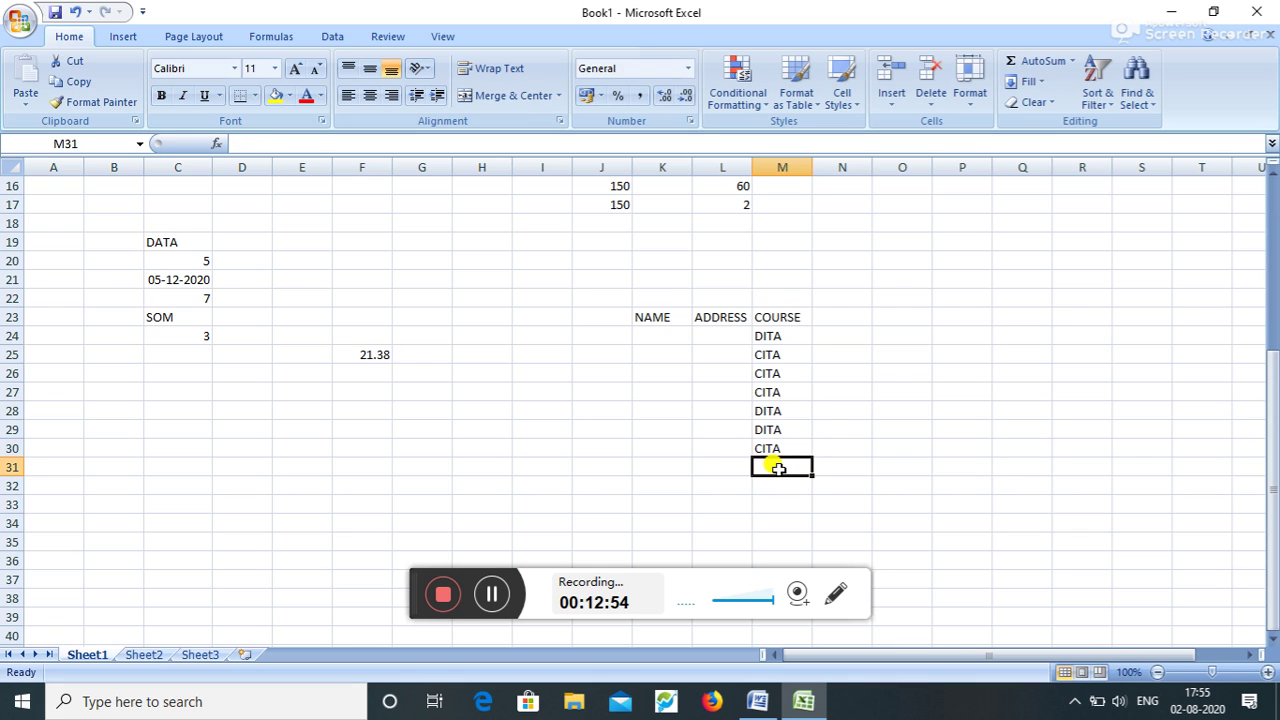
pyautogui.write('DITA')
pyautogui.click(789, 519)
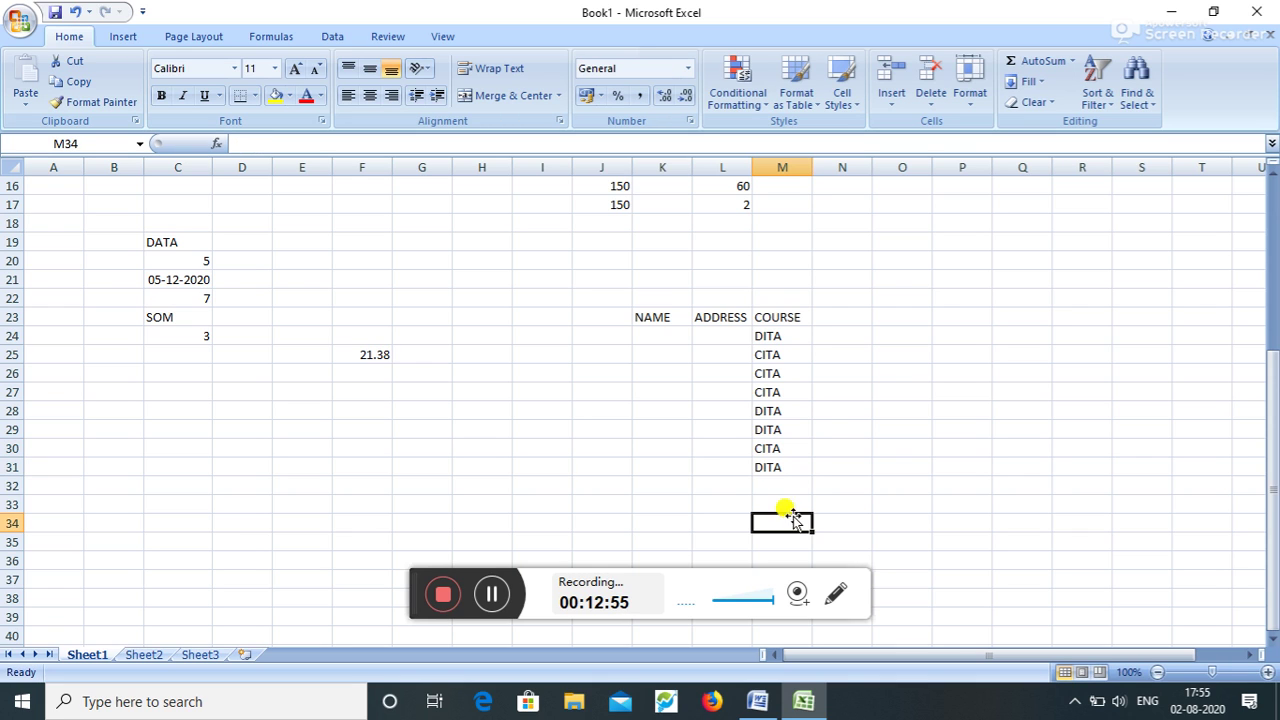
# Type the two addresses into L24 and L25 and widen column L to fit.
pyautogui.click(731, 337)
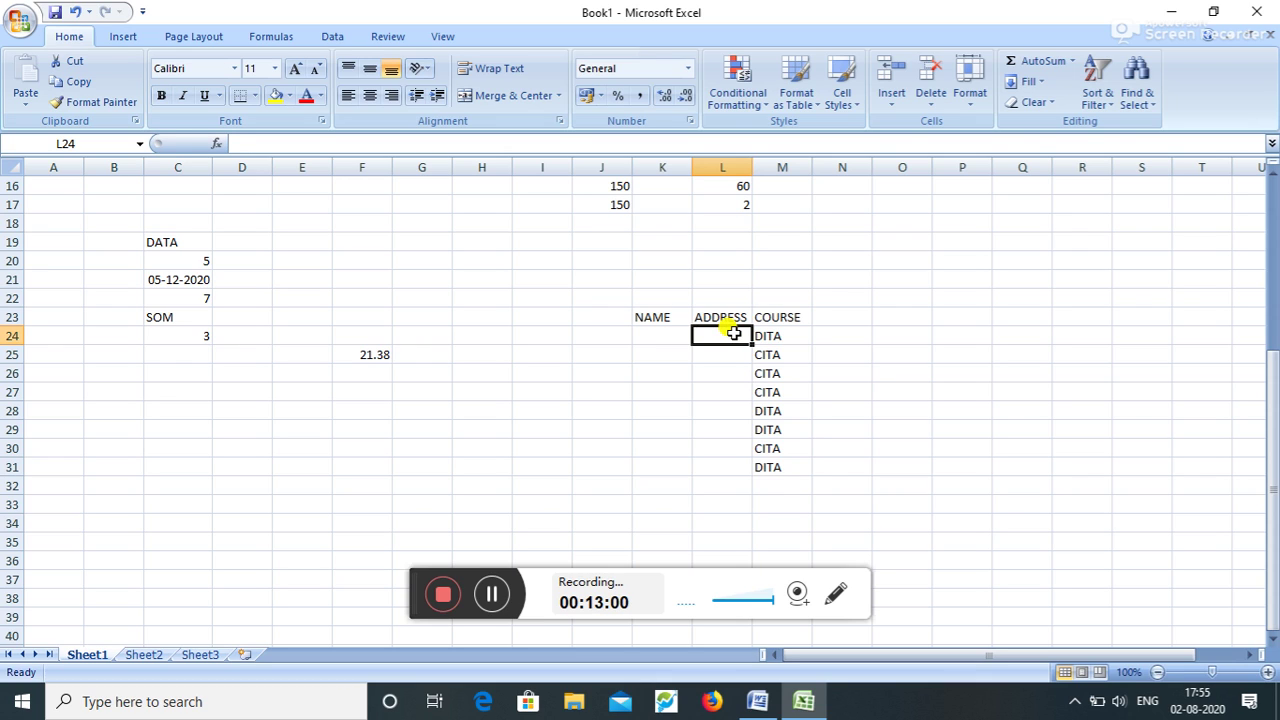
pyautogui.write('Balara')
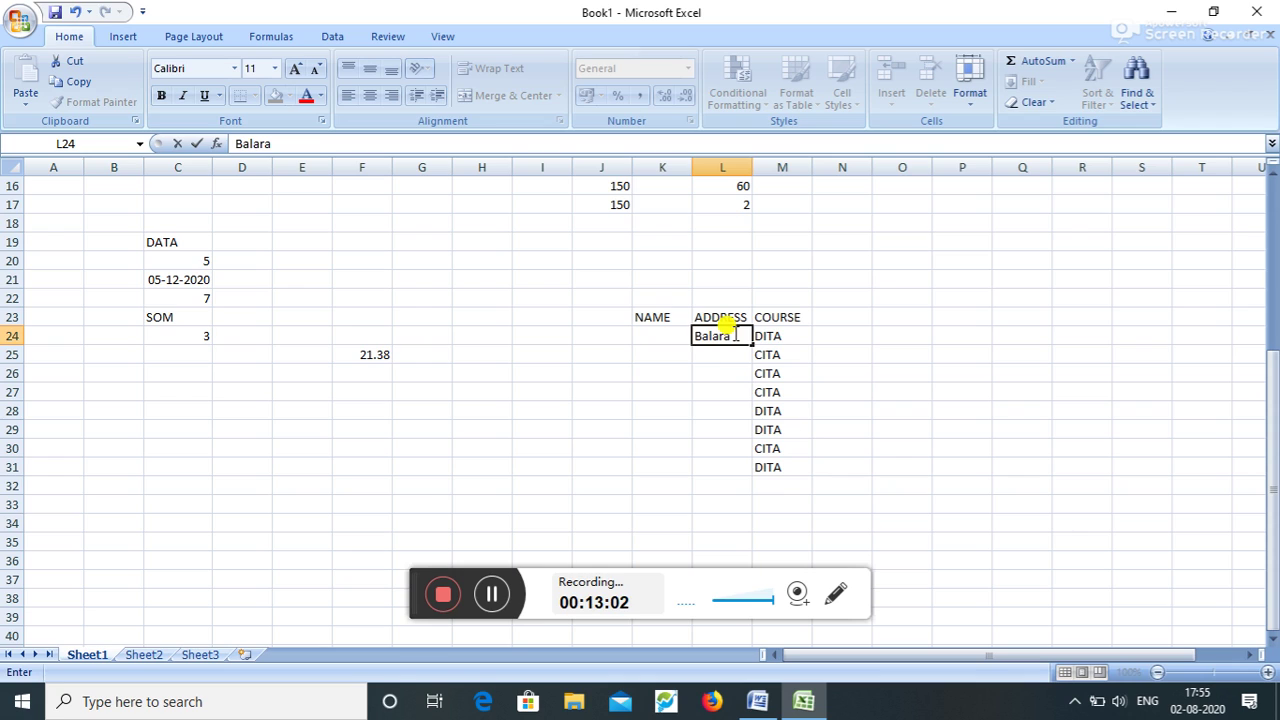
pyautogui.write('mdihi')
pyautogui.write(',jhargarm')
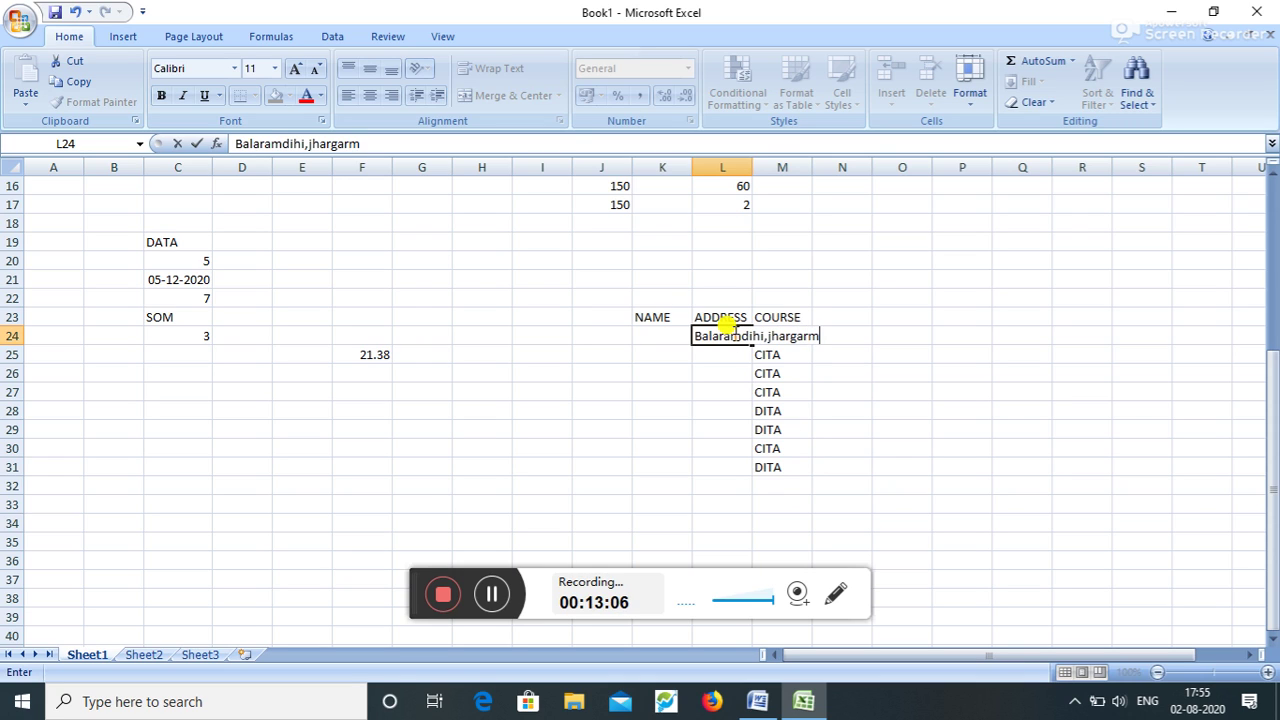
pyautogui.click(845, 390)
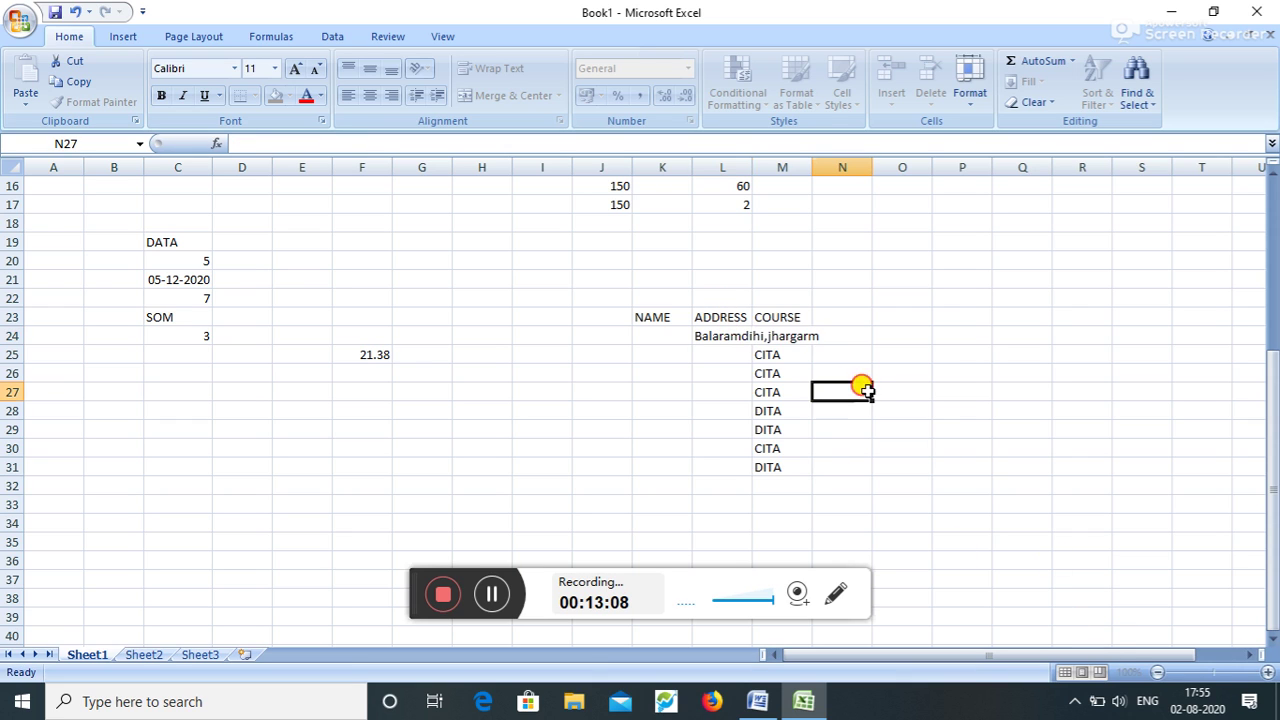
pyautogui.doubleClick(752, 167)
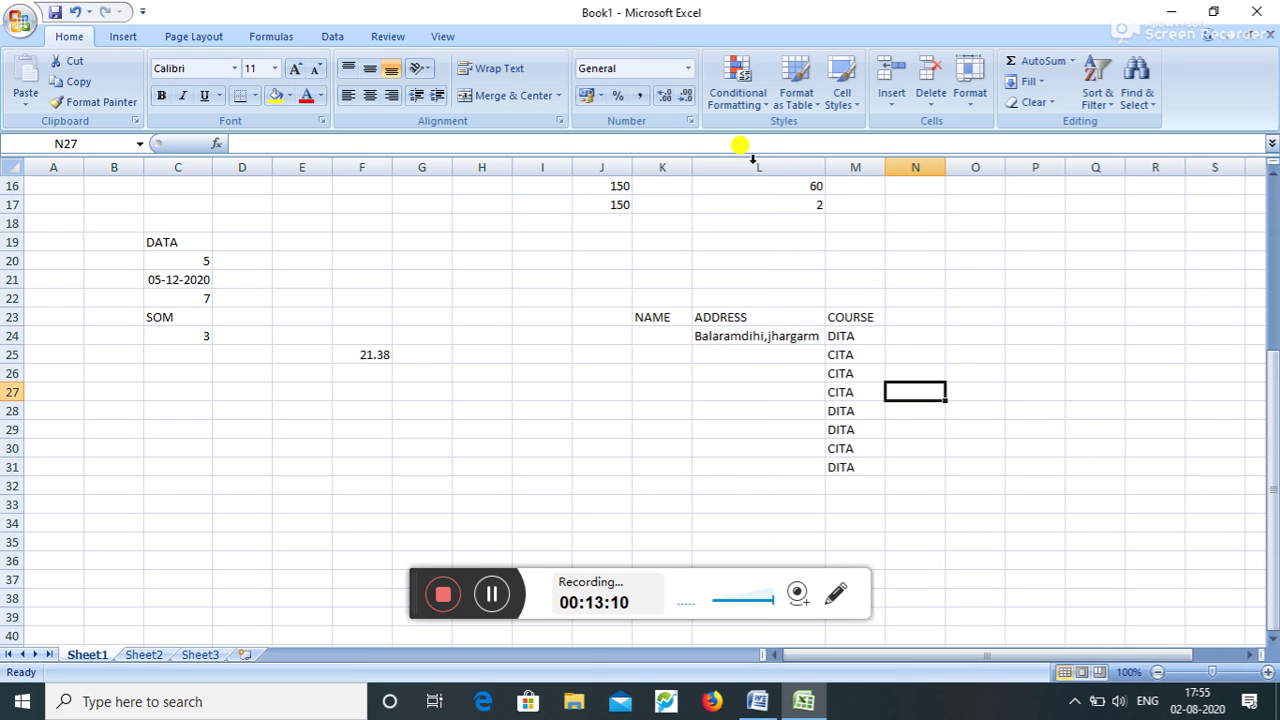
pyautogui.click(722, 352)
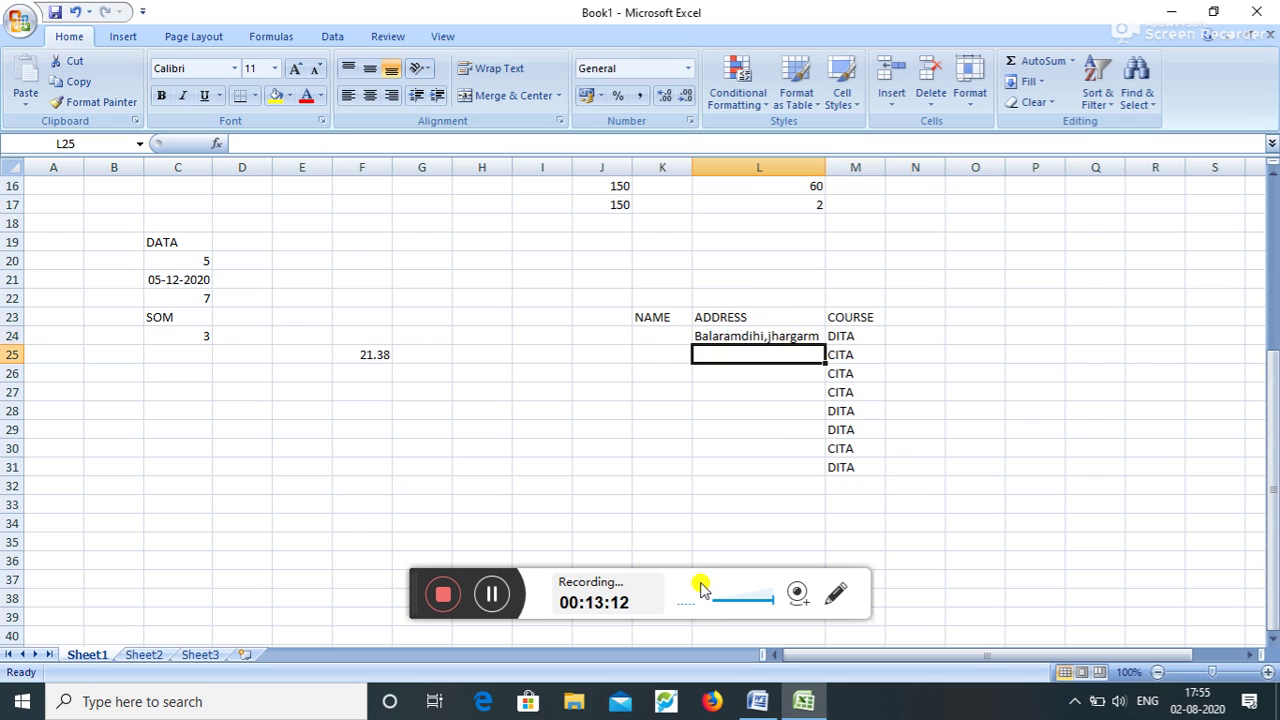
pyautogui.write('J')
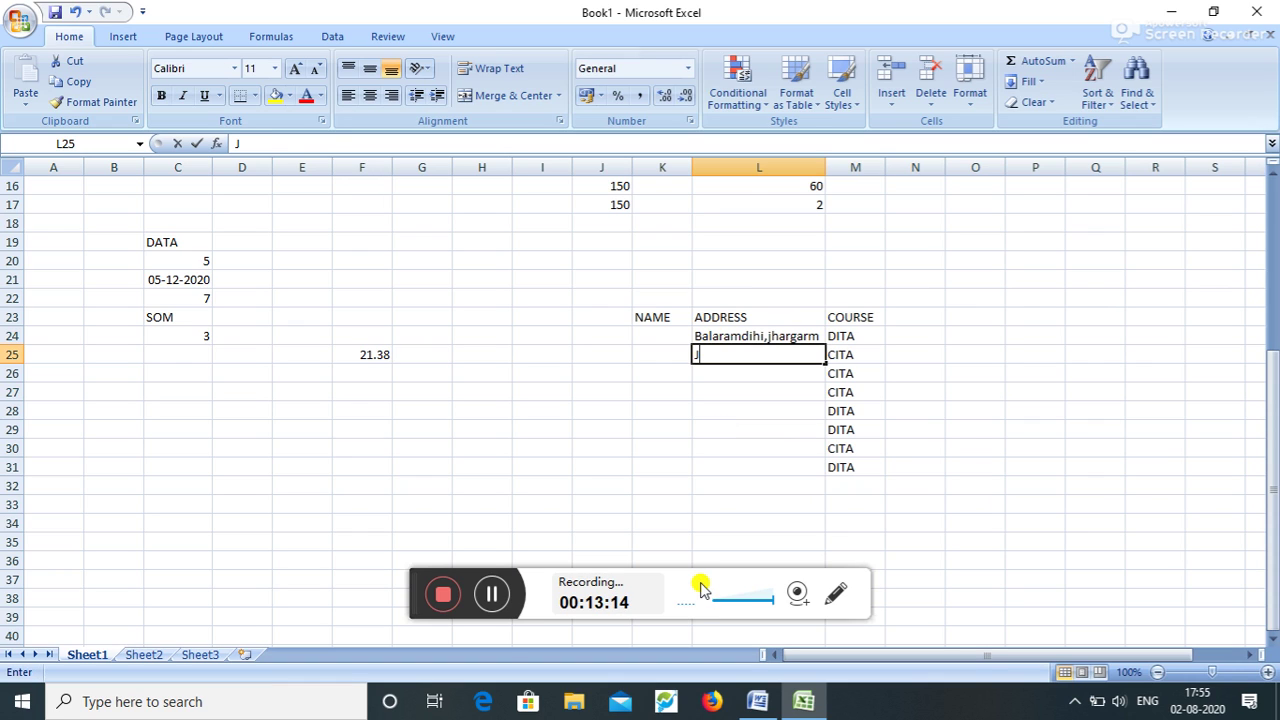
pyautogui.write('amda')
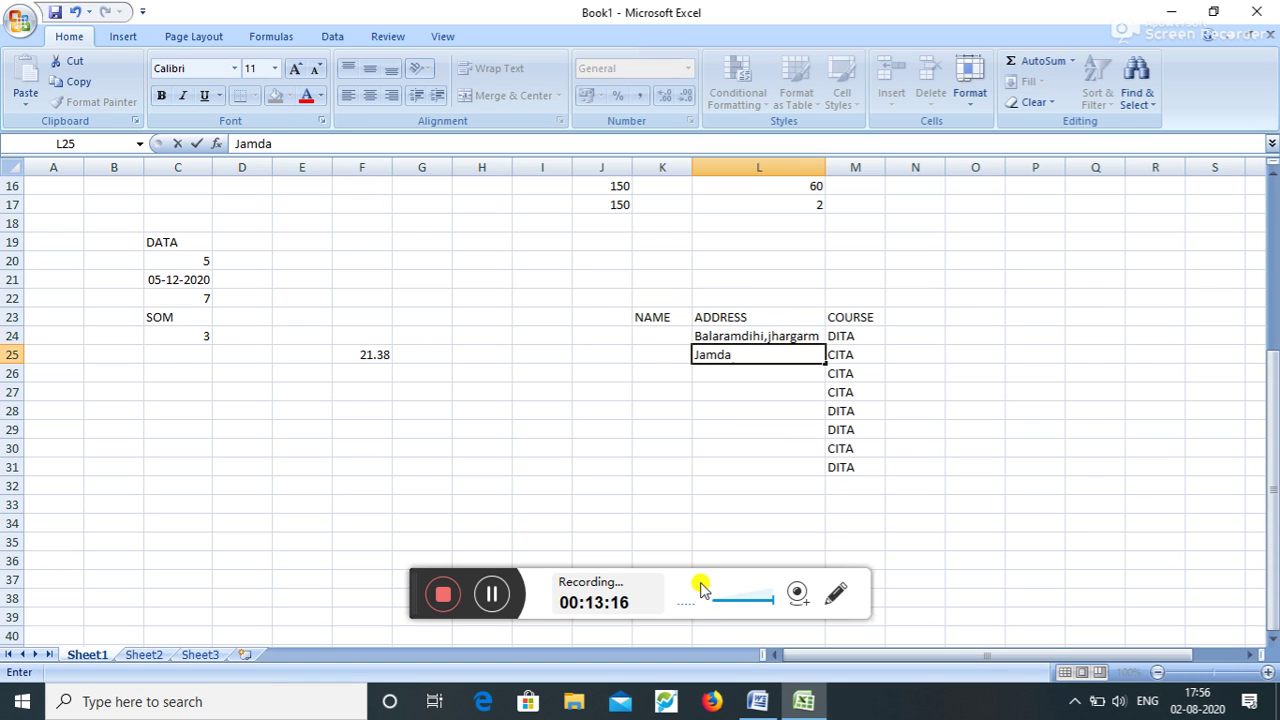
pyautogui.write(',Jhargra')
pyautogui.write('m')
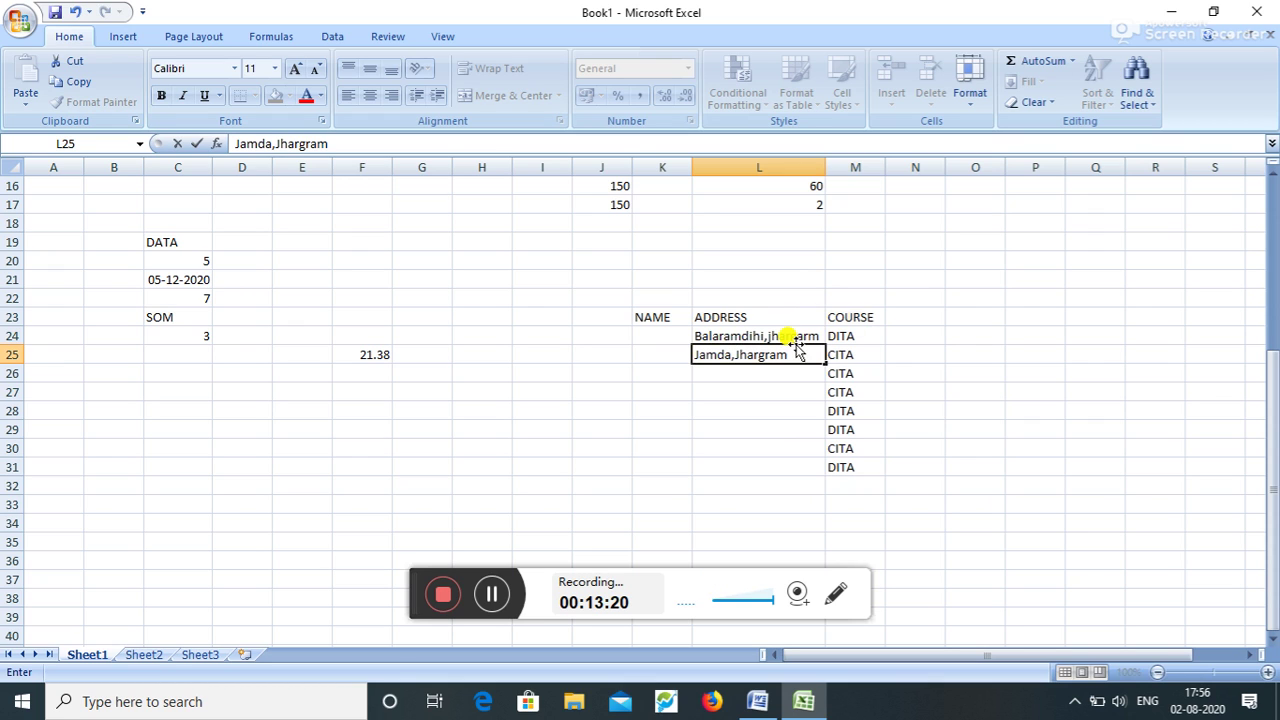
pyautogui.click(790, 336)
# Copy the L24 address into L28, L30 and L31.
pyautogui.hotkey('ctrl', 'c')
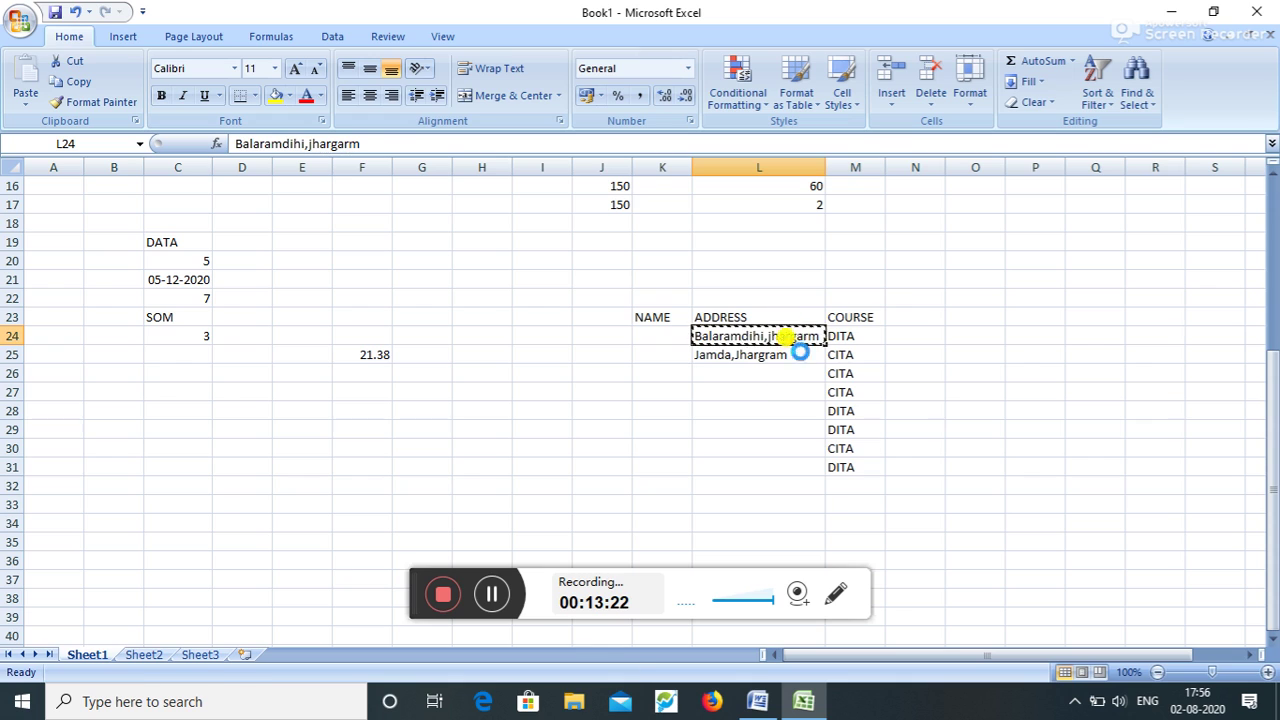
pyautogui.click(770, 410)
pyautogui.hotkey('ctrl', 'v')
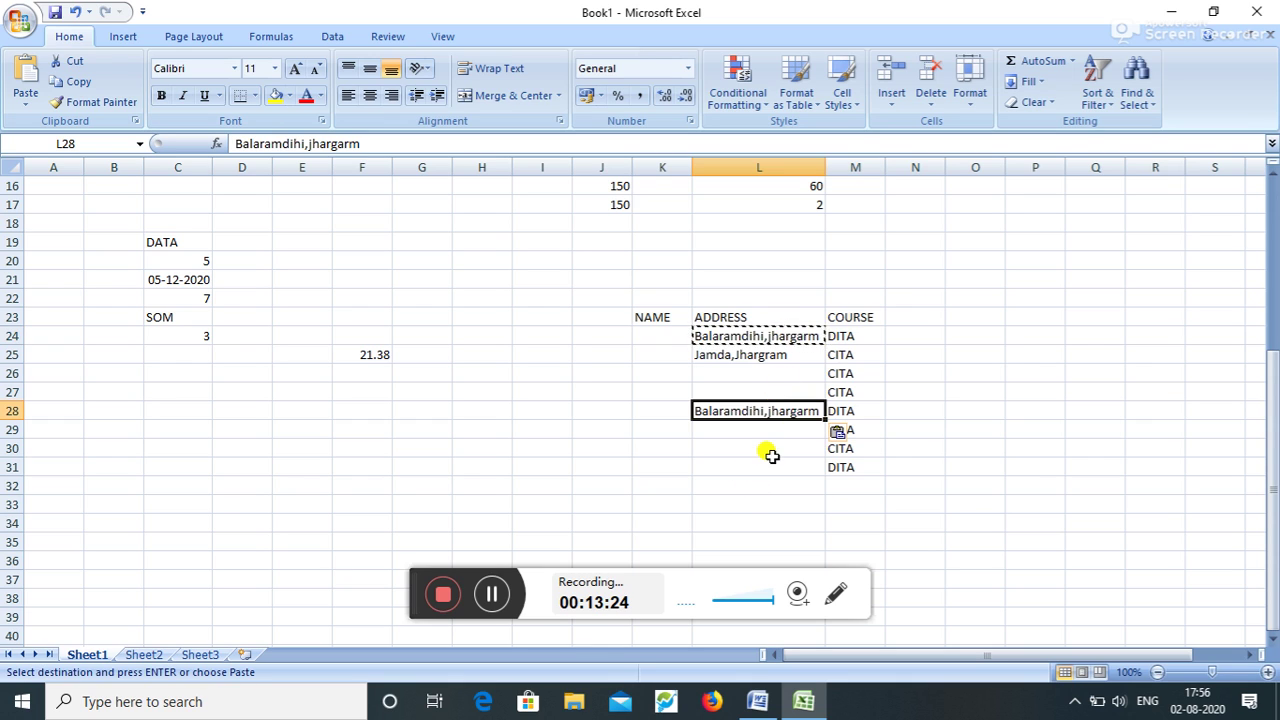
pyautogui.click(768, 448)
pyautogui.hotkey('ctrl', 'v')
pyautogui.click(783, 470)
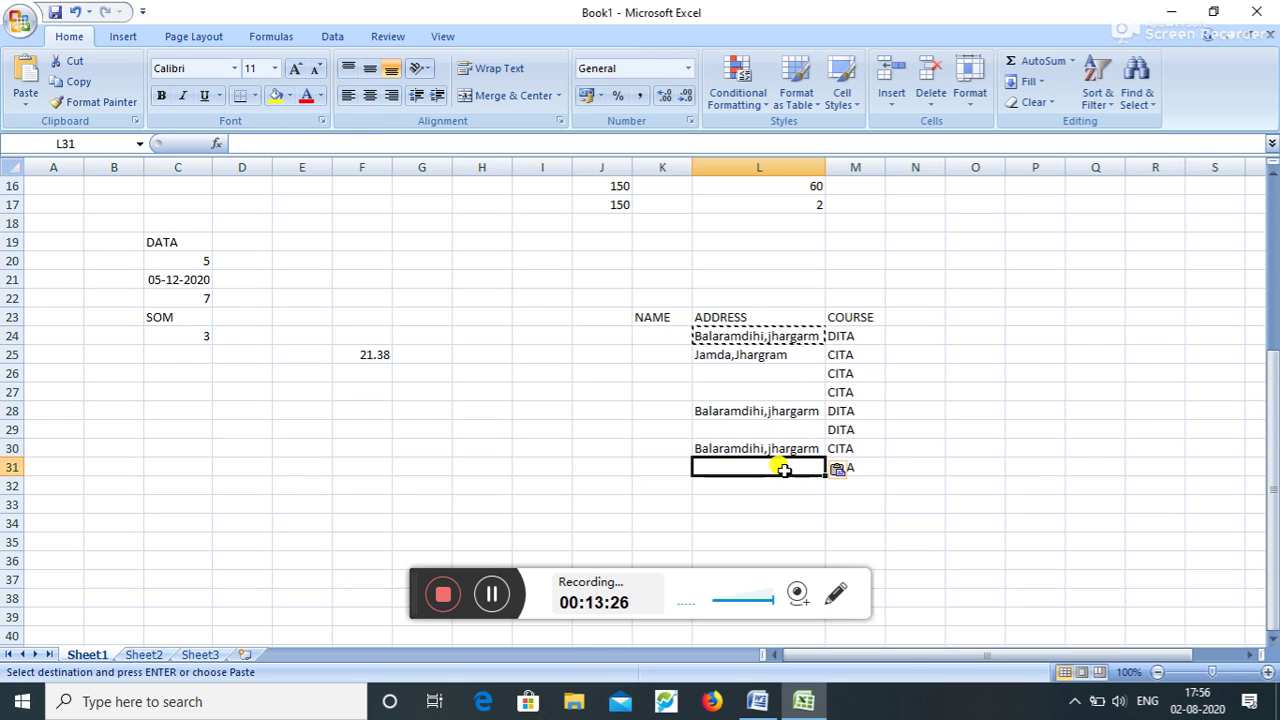
pyautogui.hotkey('ctrl', 'v')
# Copy the L25 address into L26, L27 and L29.
pyautogui.click(750, 355)
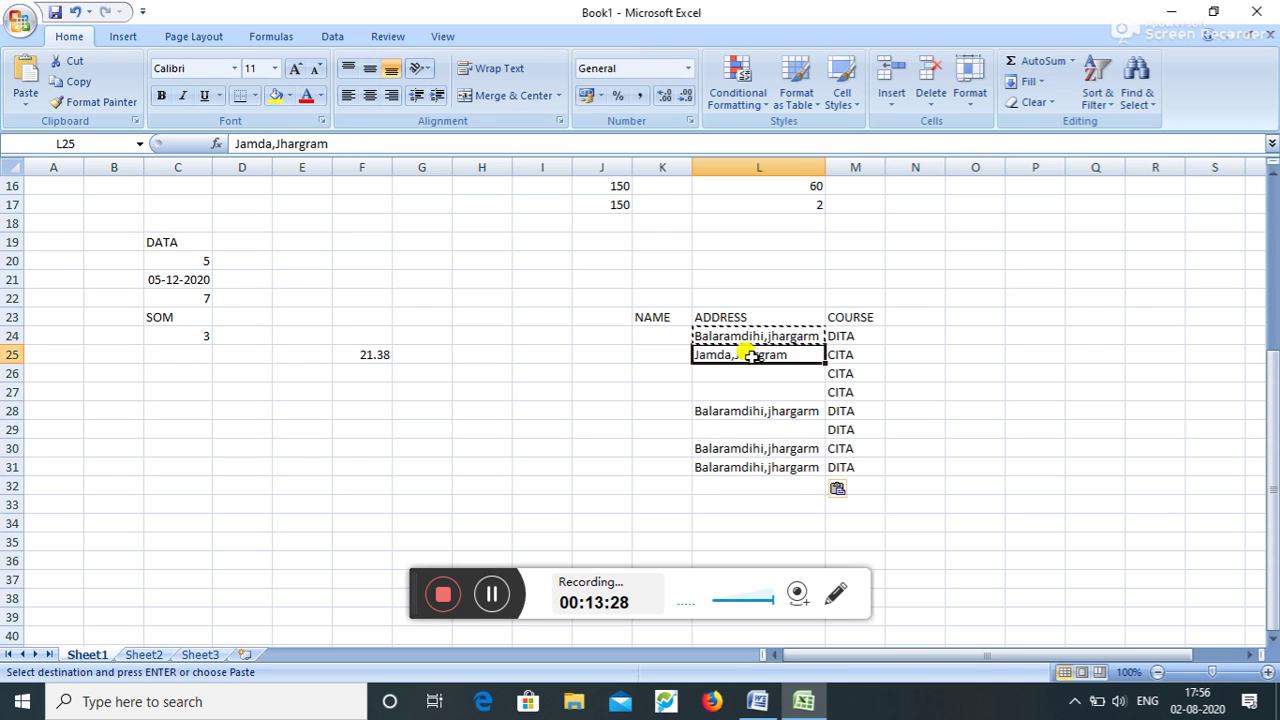
pyautogui.hotkey('ctrl', 'c')
pyautogui.click(751, 372)
pyautogui.hotkey('ctrl', 'v')
pyautogui.click(755, 390)
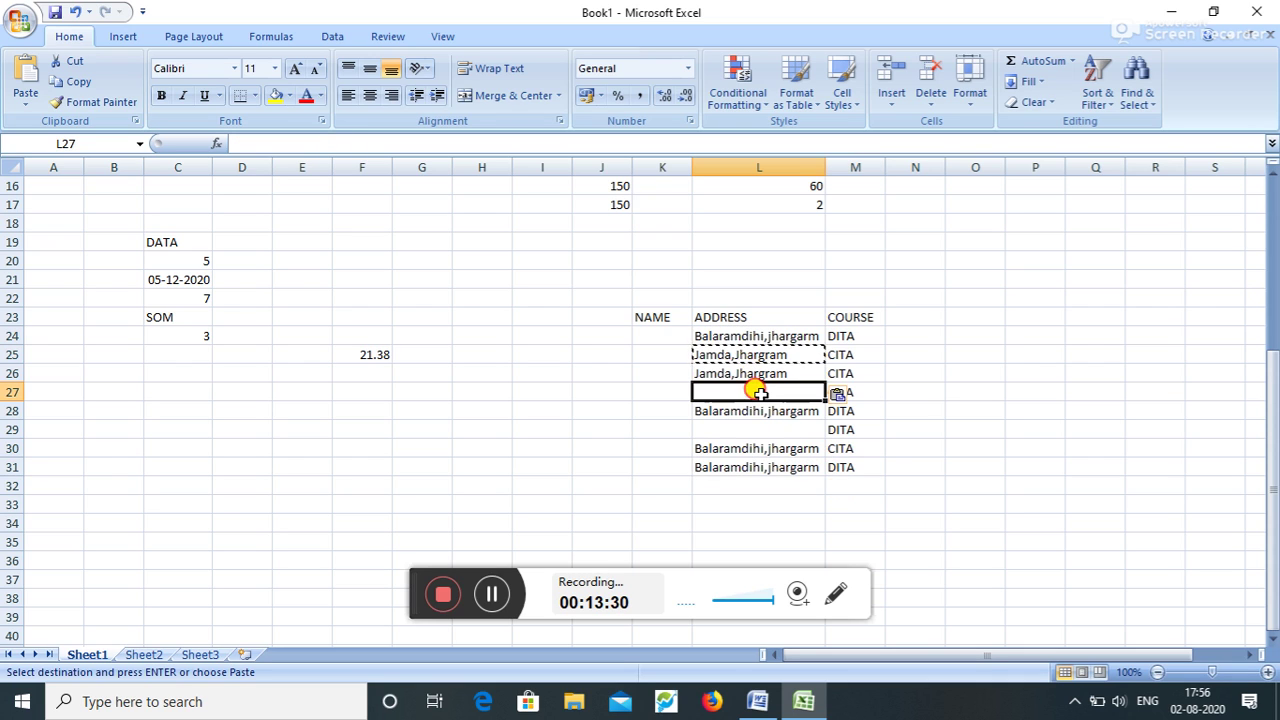
pyautogui.hotkey('ctrl', 'v')
pyautogui.click(765, 428)
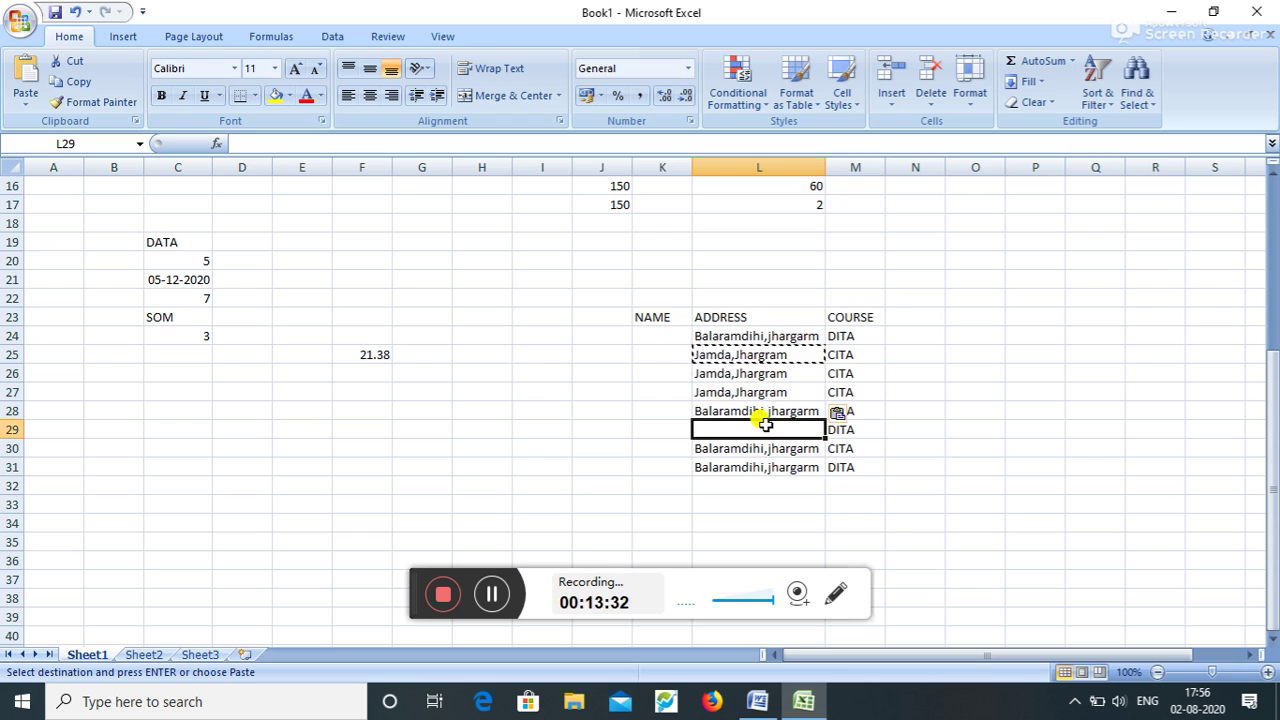
pyautogui.hotkey('ctrl', 'v')
pyautogui.click(710, 520)
pyautogui.click(695, 484)
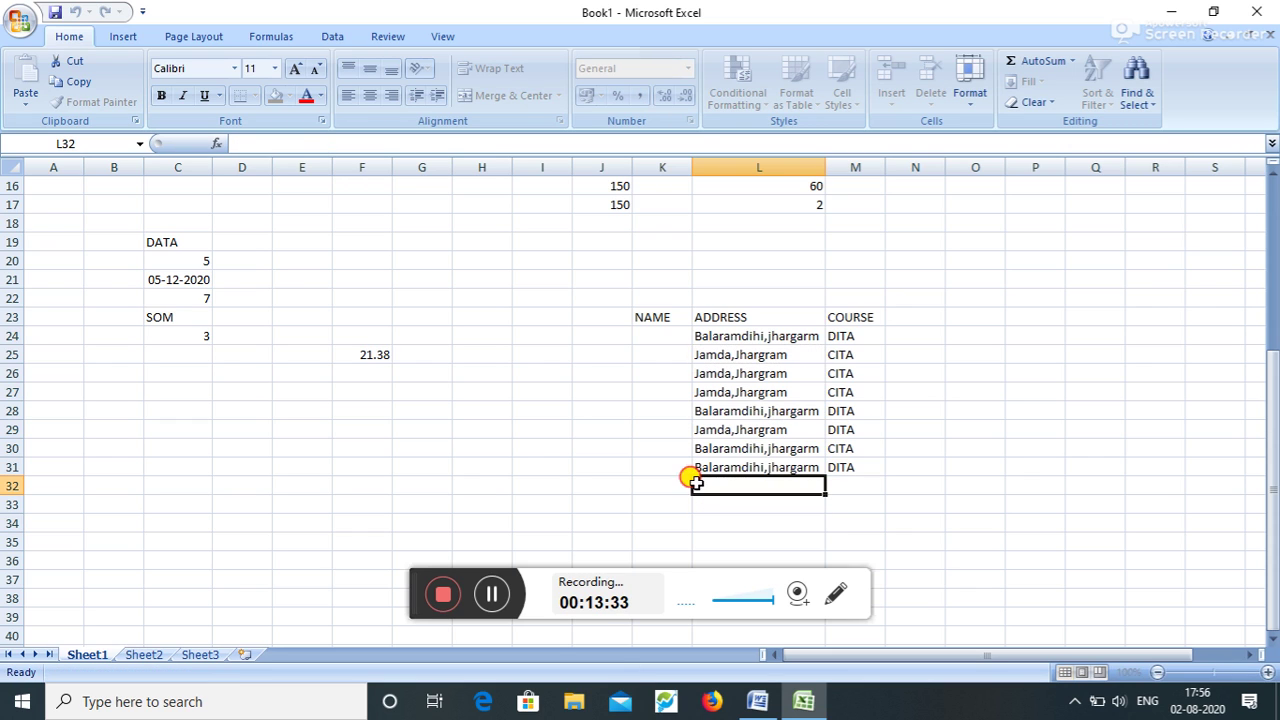
pyautogui.moveTo(668, 340); pyautogui.dragTo(663, 455)
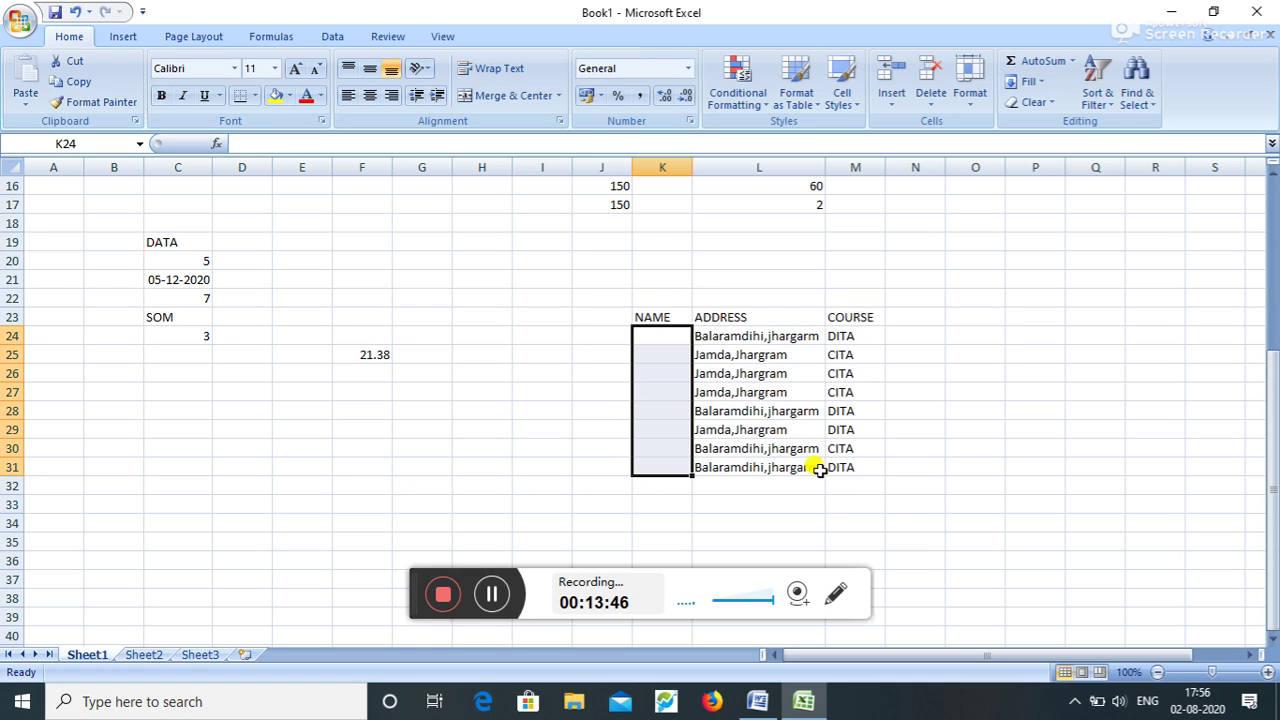
pyautogui.click(838, 484)
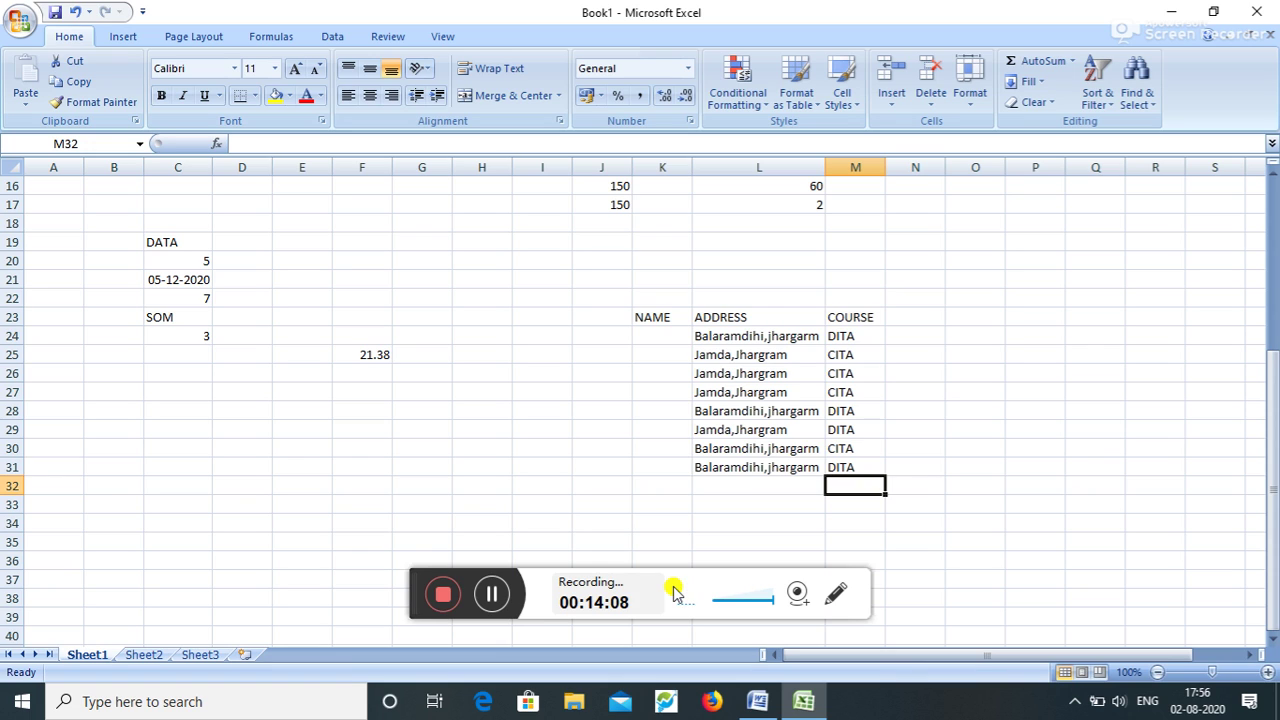
pyautogui.click(740, 481)
pyautogui.moveTo(803, 701)
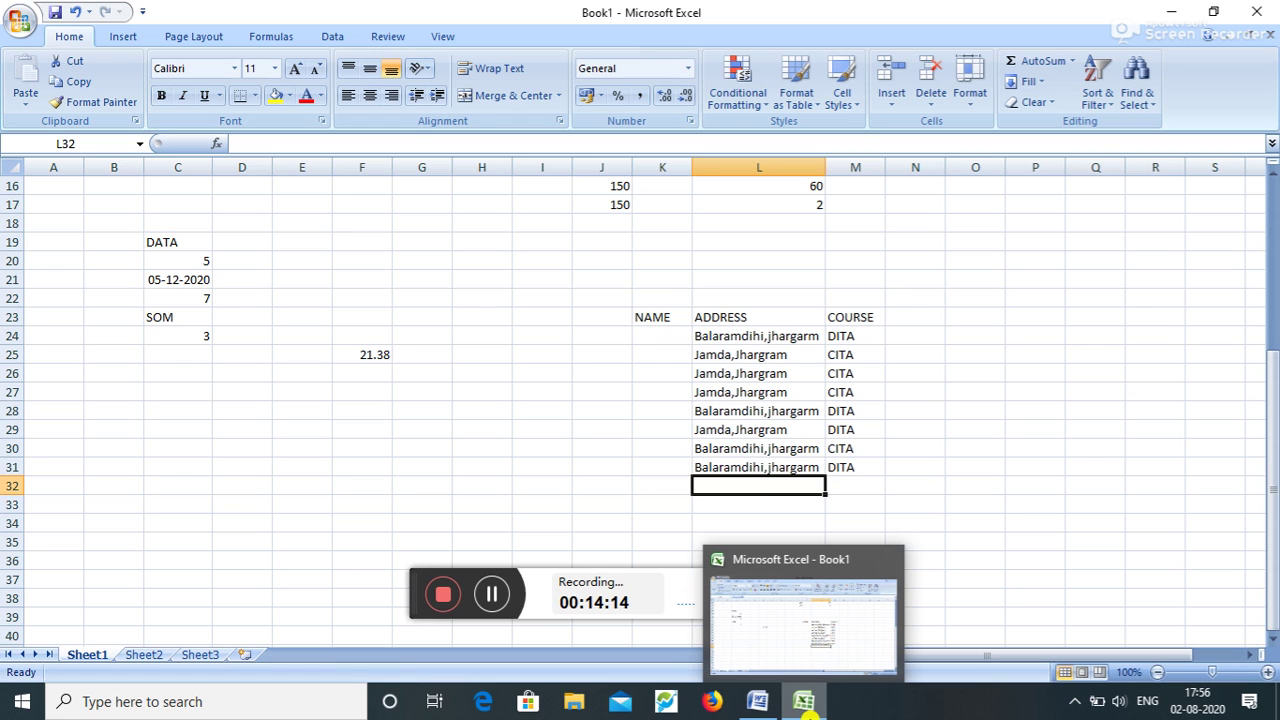
# Enter =COUNTIF(L24:L31,"Jamda,Jhargram") in L32, which returns a count of 4.
pyautogui.write('=')
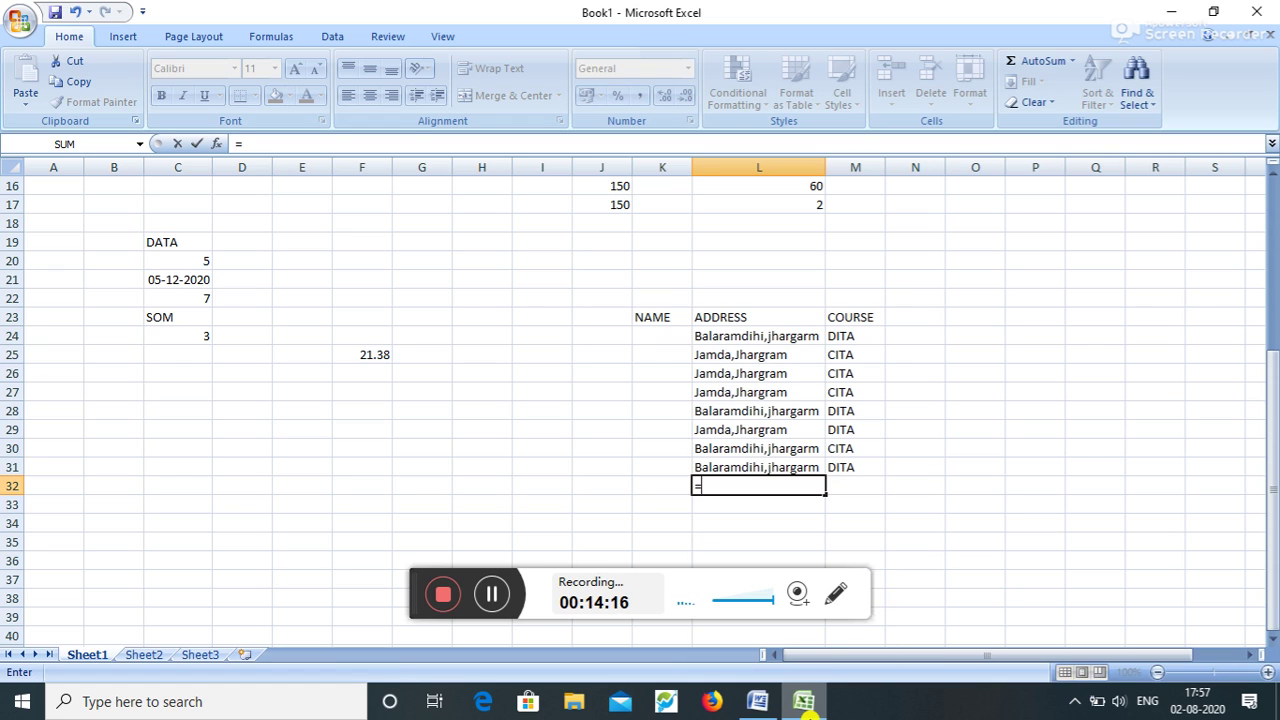
pyautogui.write('count')
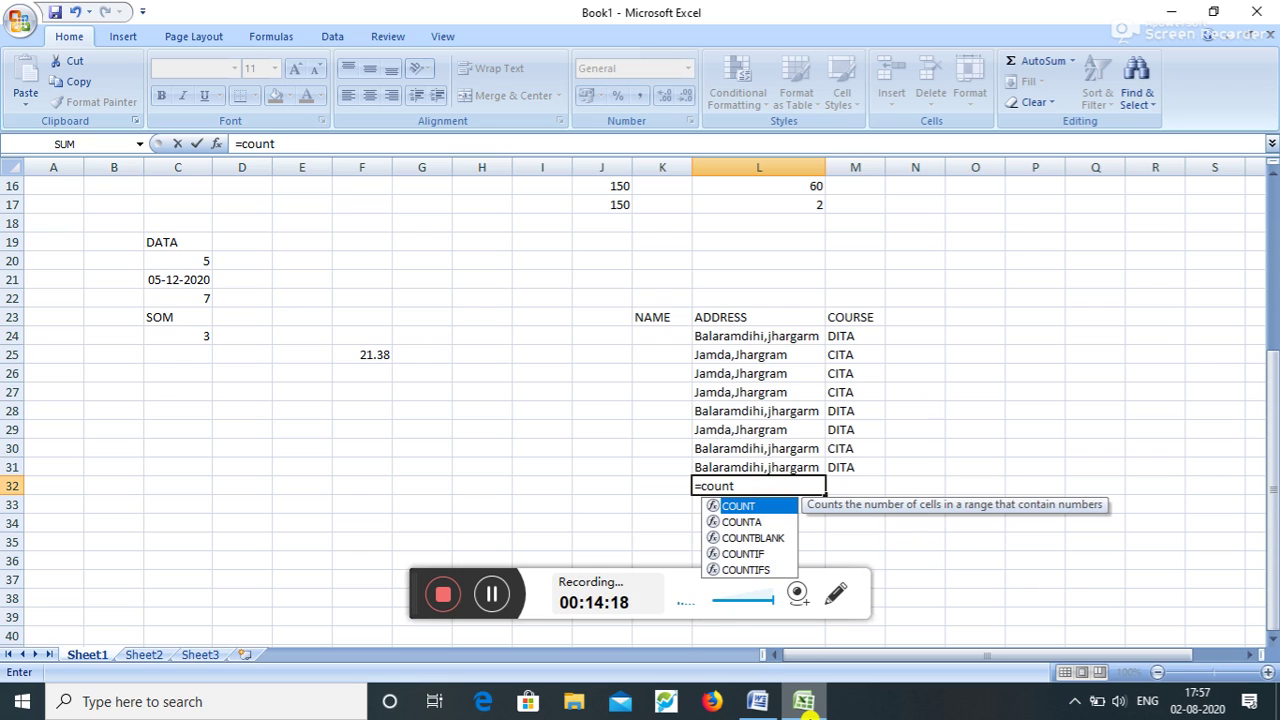
pyautogui.write('if')
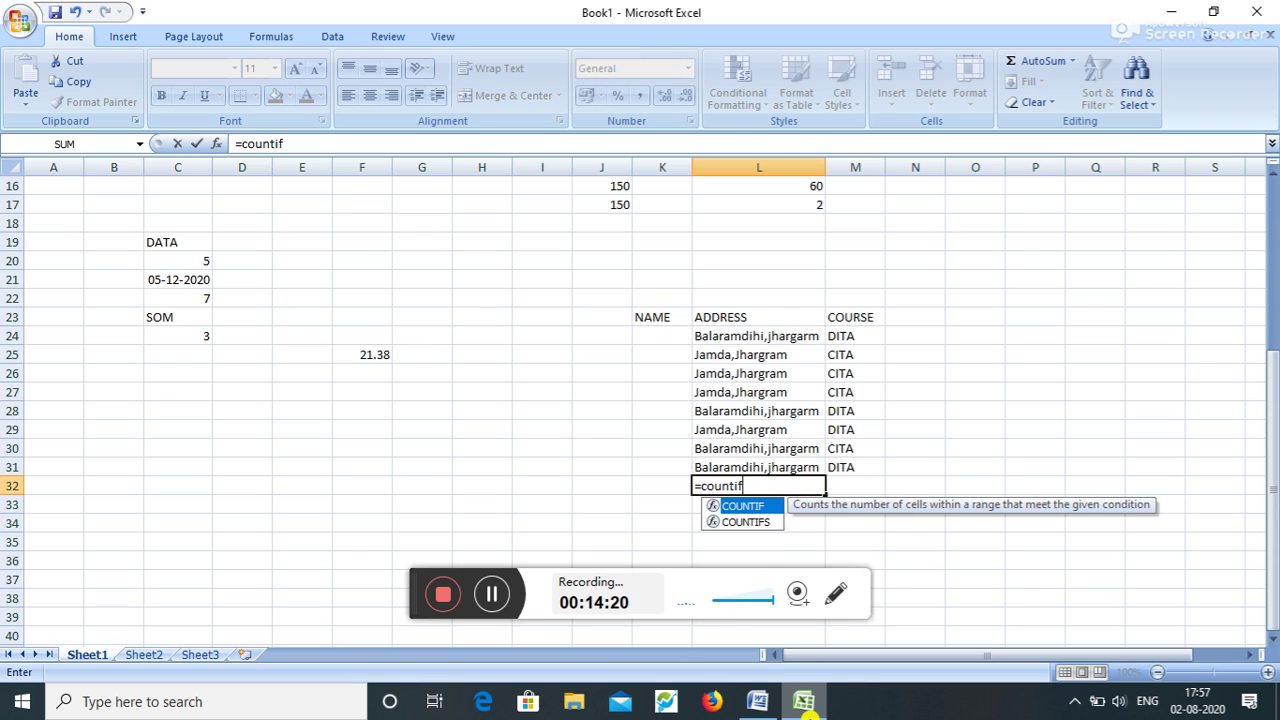
pyautogui.write('(')
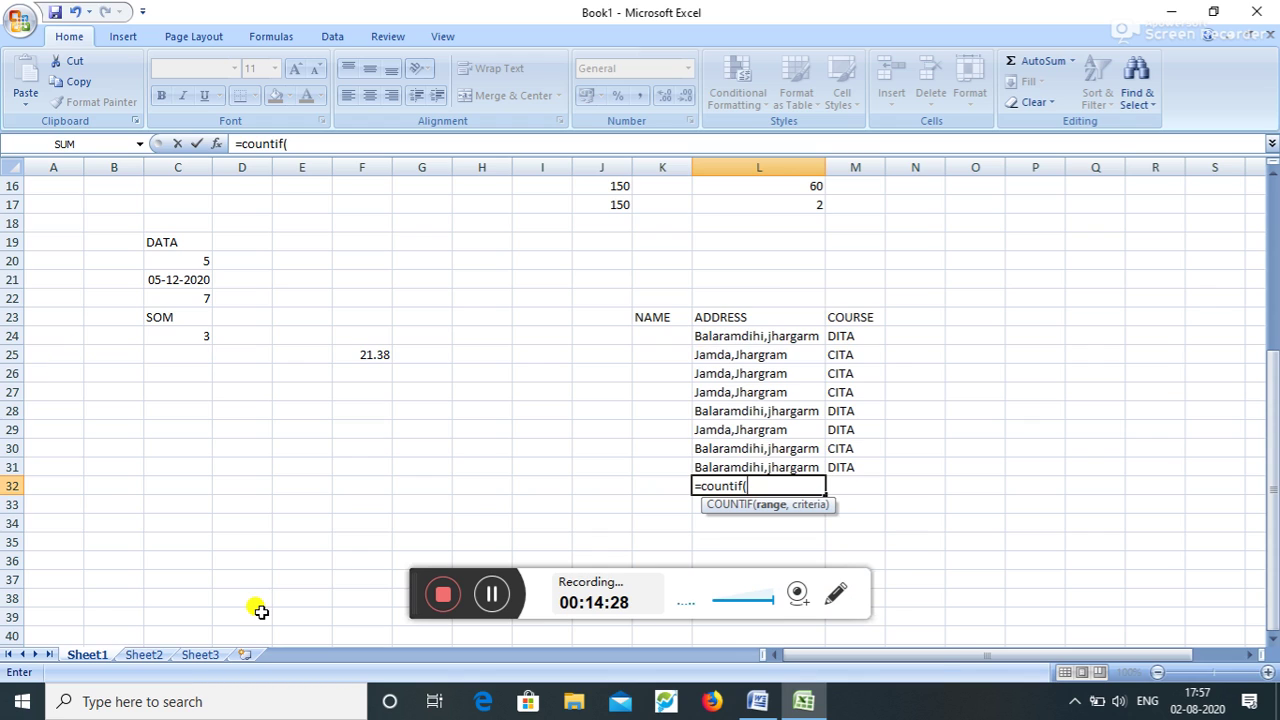
pyautogui.write('l24:')
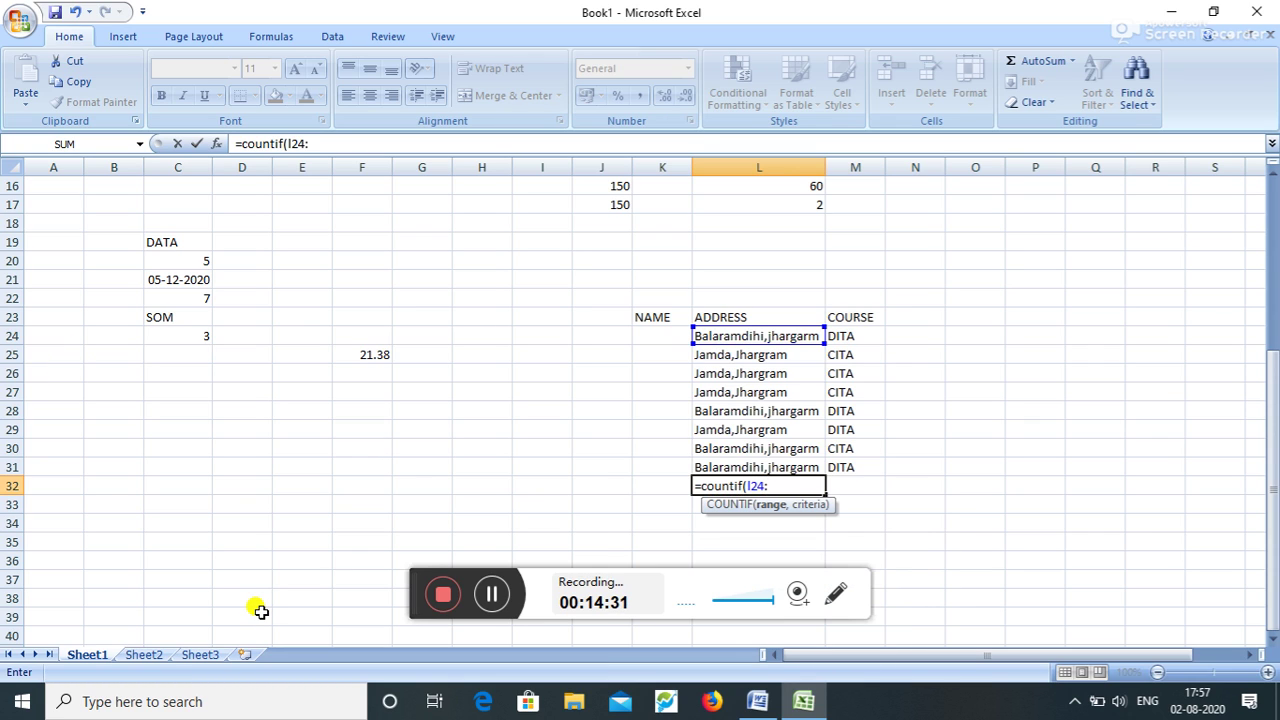
pyautogui.write('l')
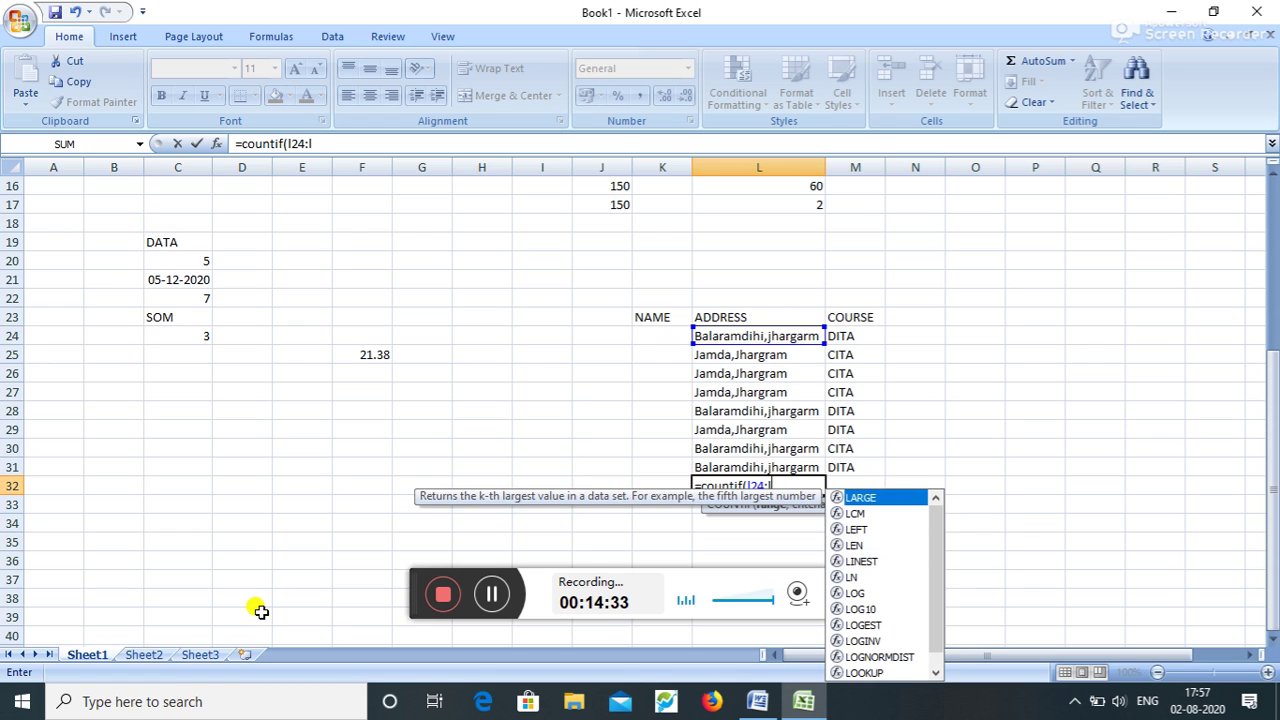
pyautogui.write('31')
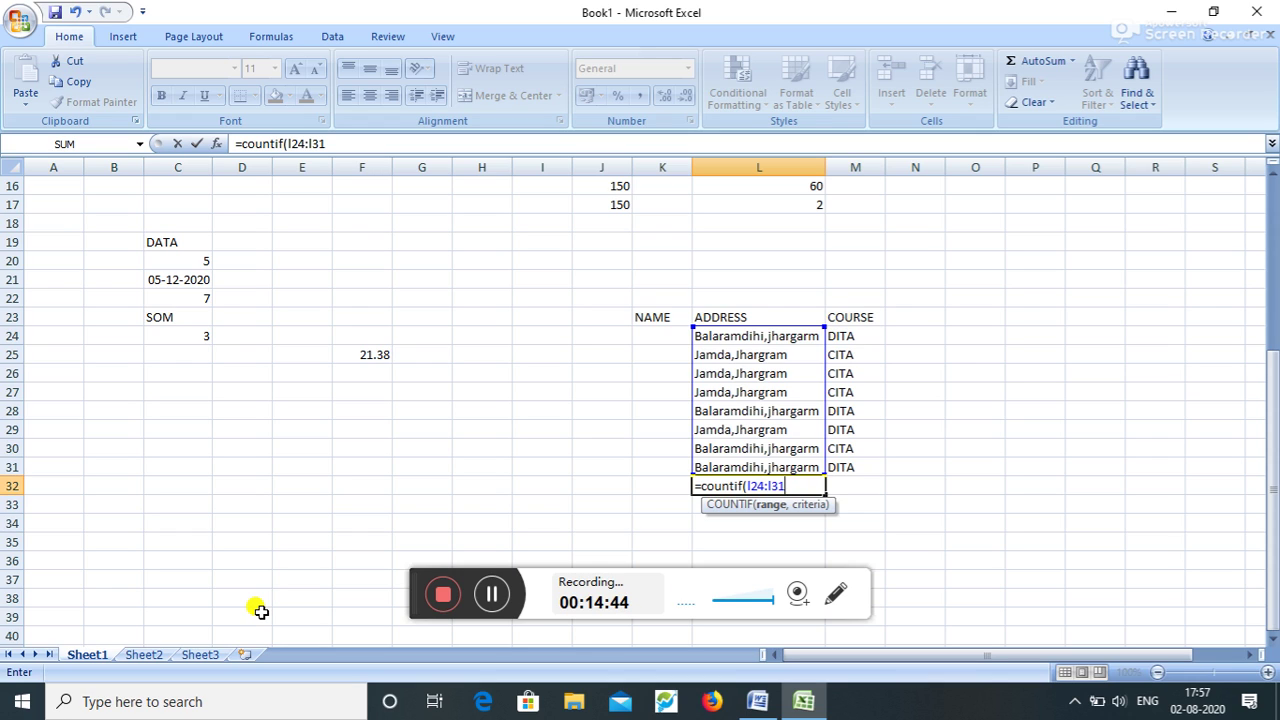
pyautogui.write(',"')
pyautogui.write('j')
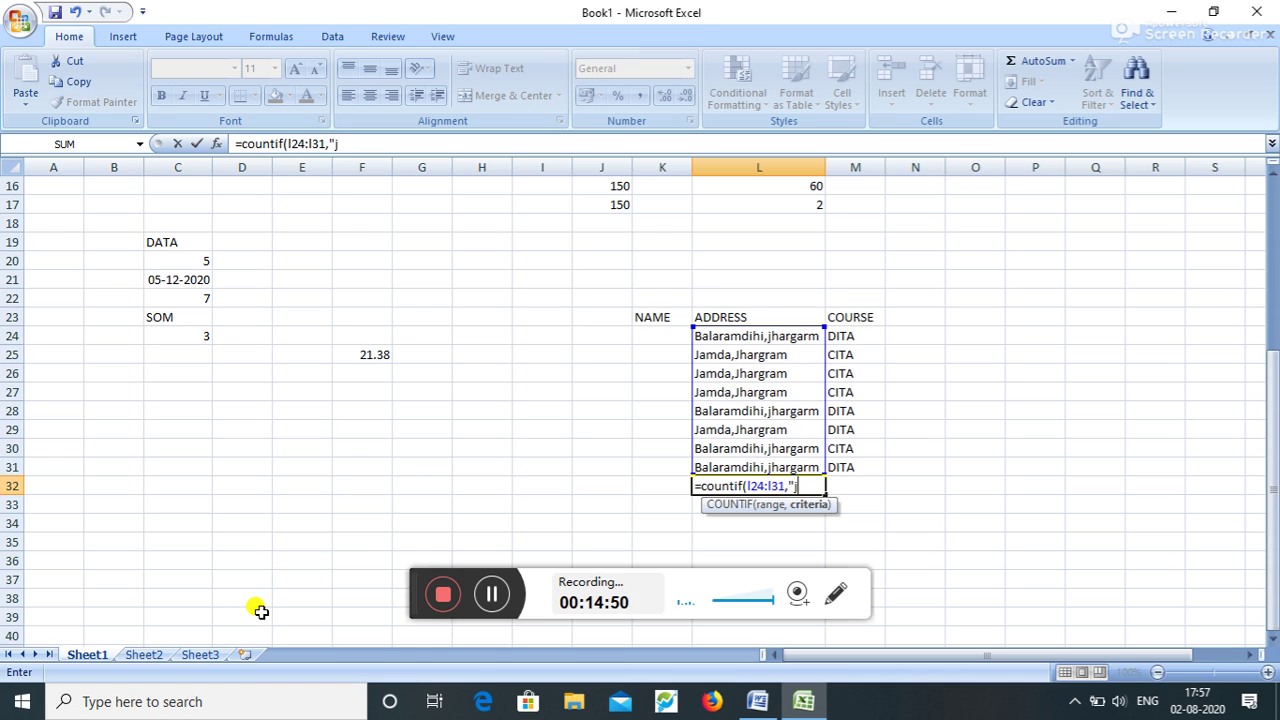
pyautogui.press('BackSpace')
pyautogui.write('Jam')
pyautogui.write('daa')
pyautogui.press('BackSpace')
pyautogui.write(',')
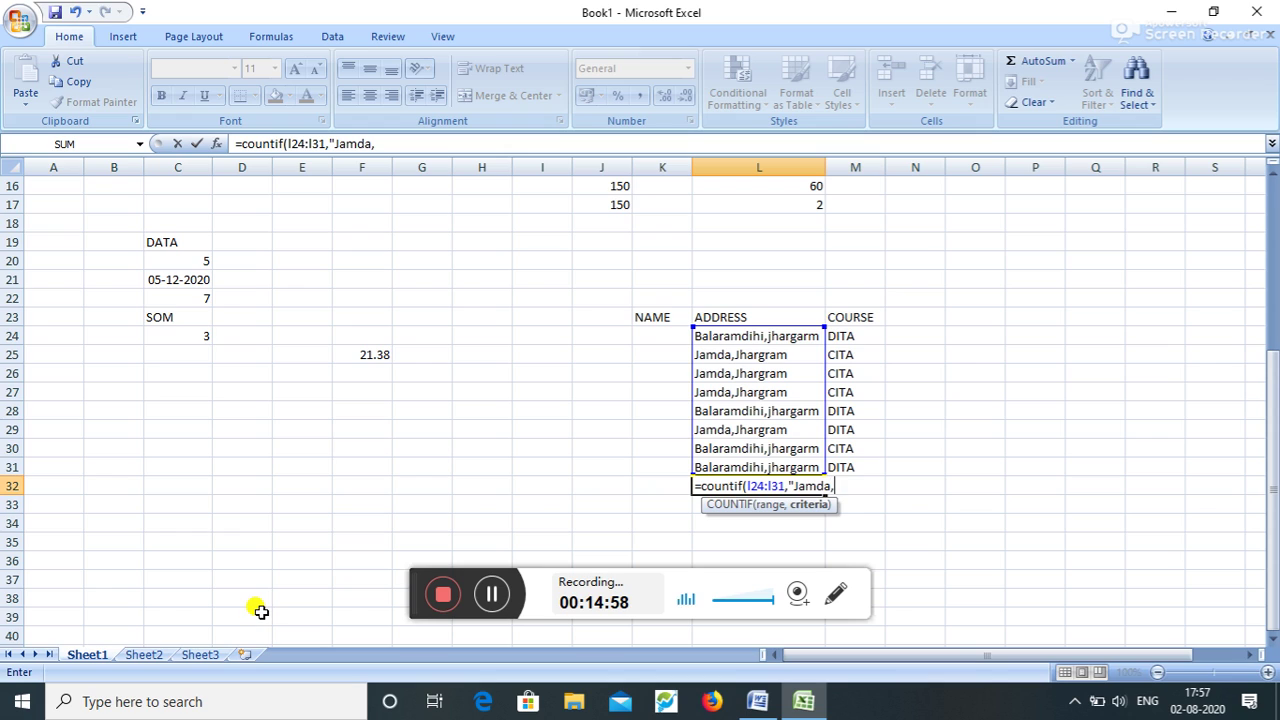
pyautogui.write('Jha')
pyautogui.write('rgra')
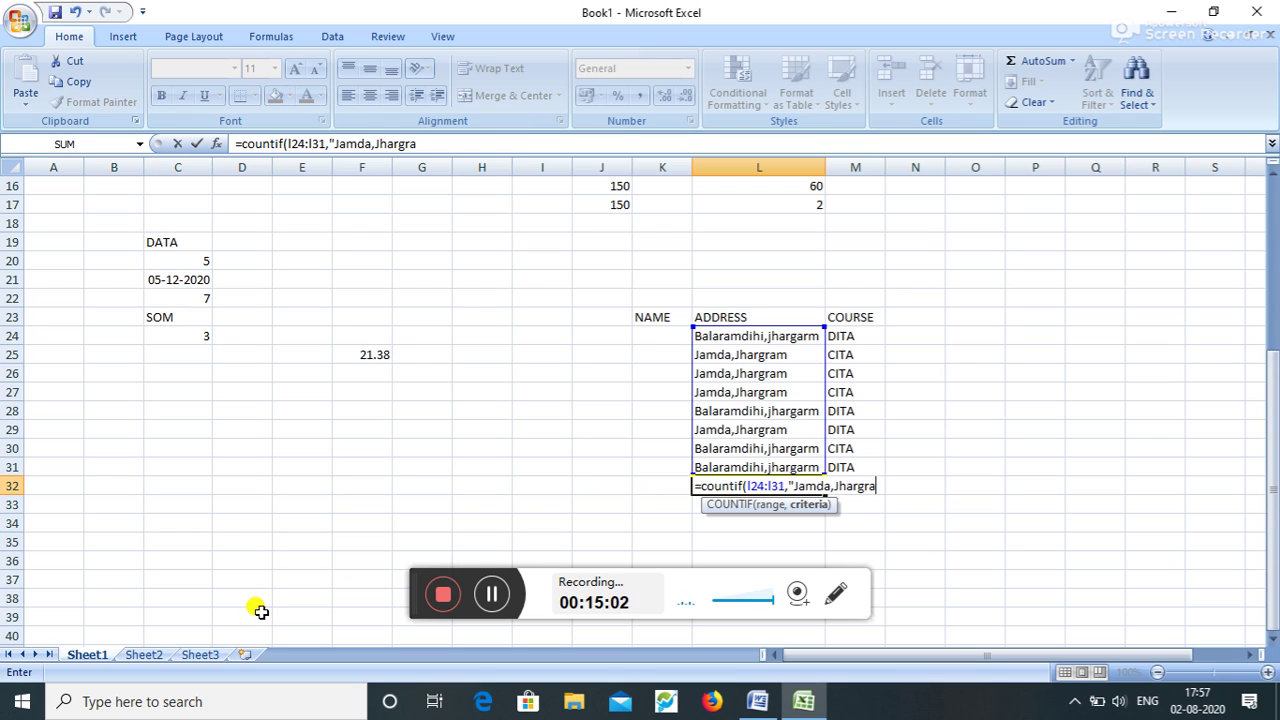
pyautogui.write('m')
pyautogui.write('"')
pyautogui.write(')')
pyautogui.press('Return')
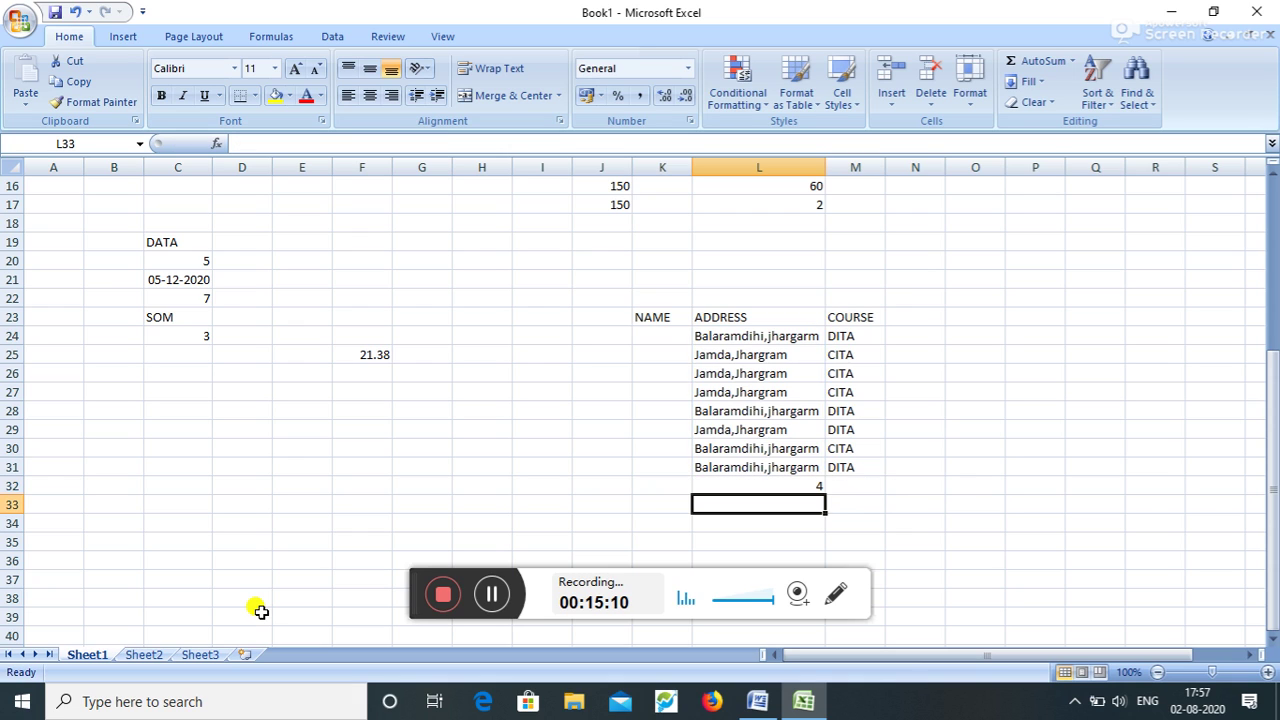
pyautogui.click(763, 357)
pyautogui.click(748, 390)
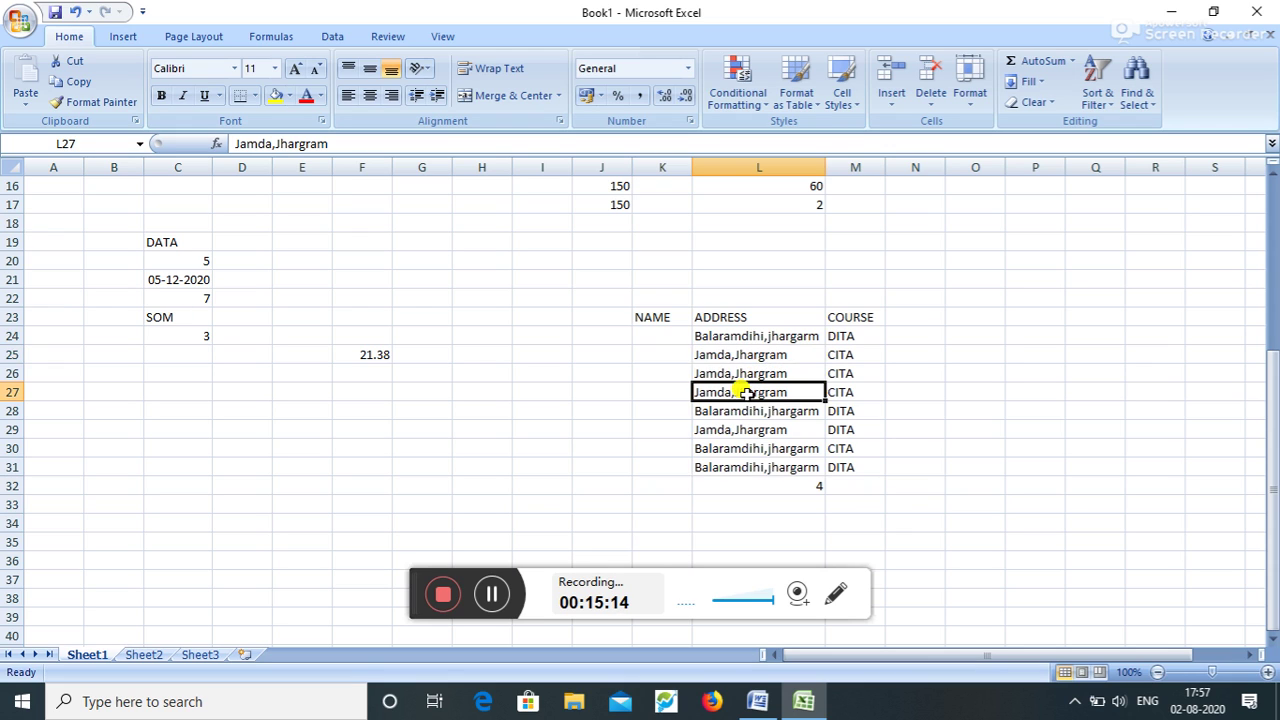
pyautogui.click(750, 356)
pyautogui.click(740, 373)
pyautogui.click(735, 391)
pyautogui.click(720, 432)
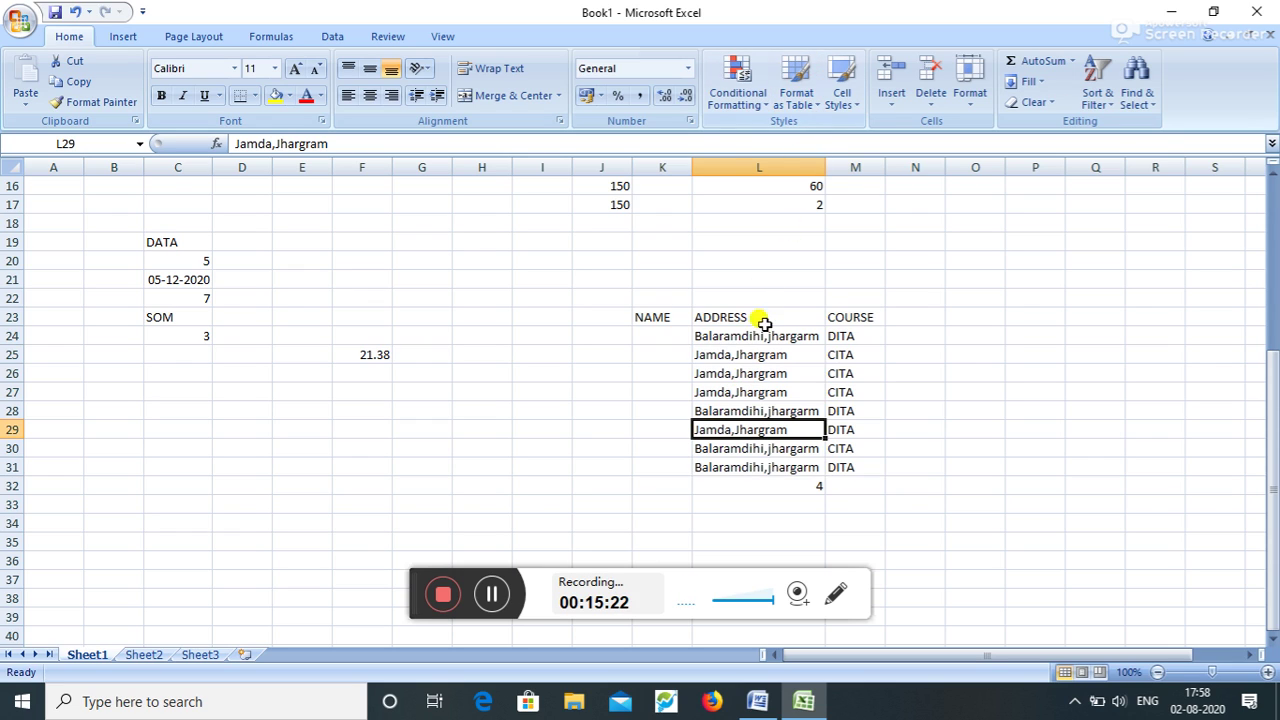
pyautogui.click(805, 484)
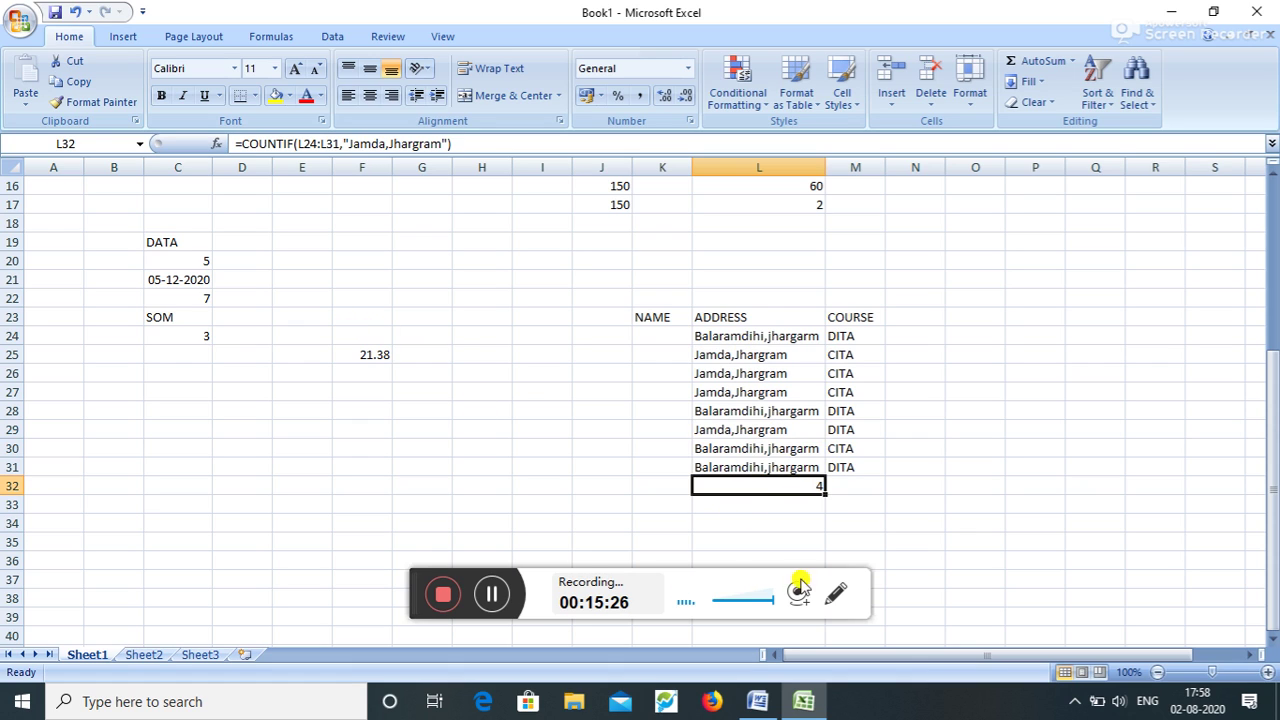
pyautogui.click(889, 498)
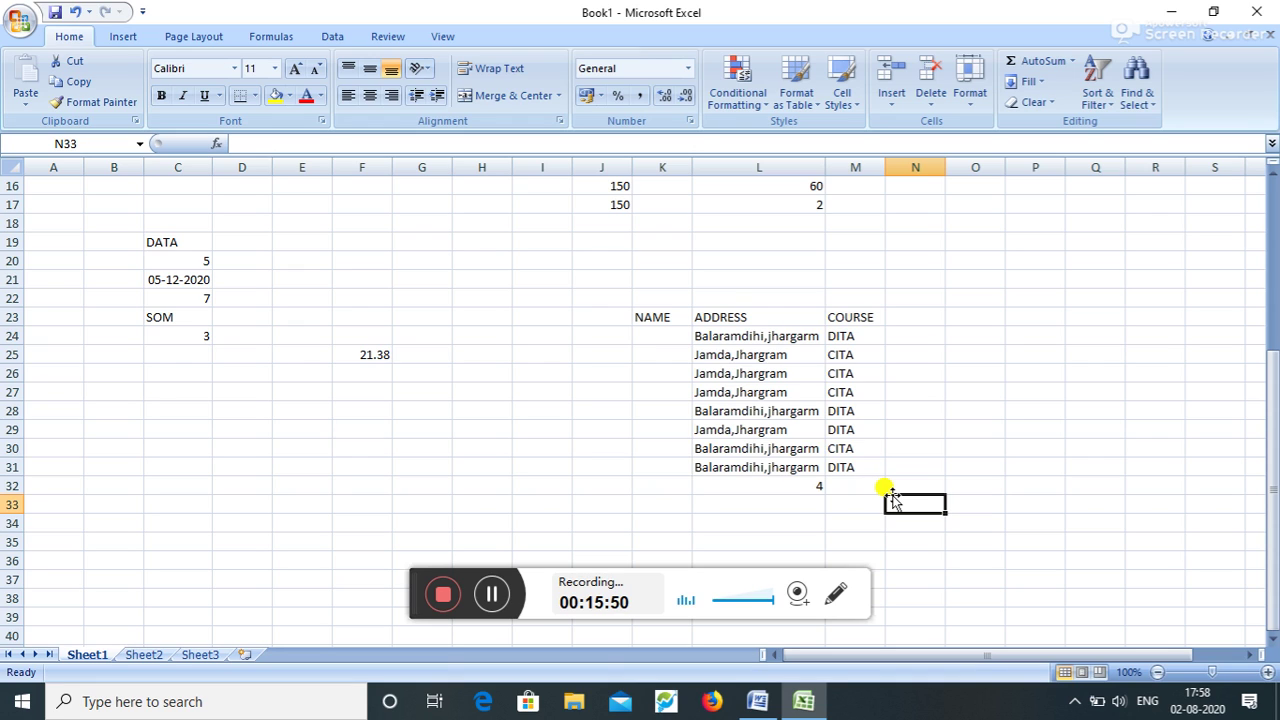
pyautogui.click(757, 703)
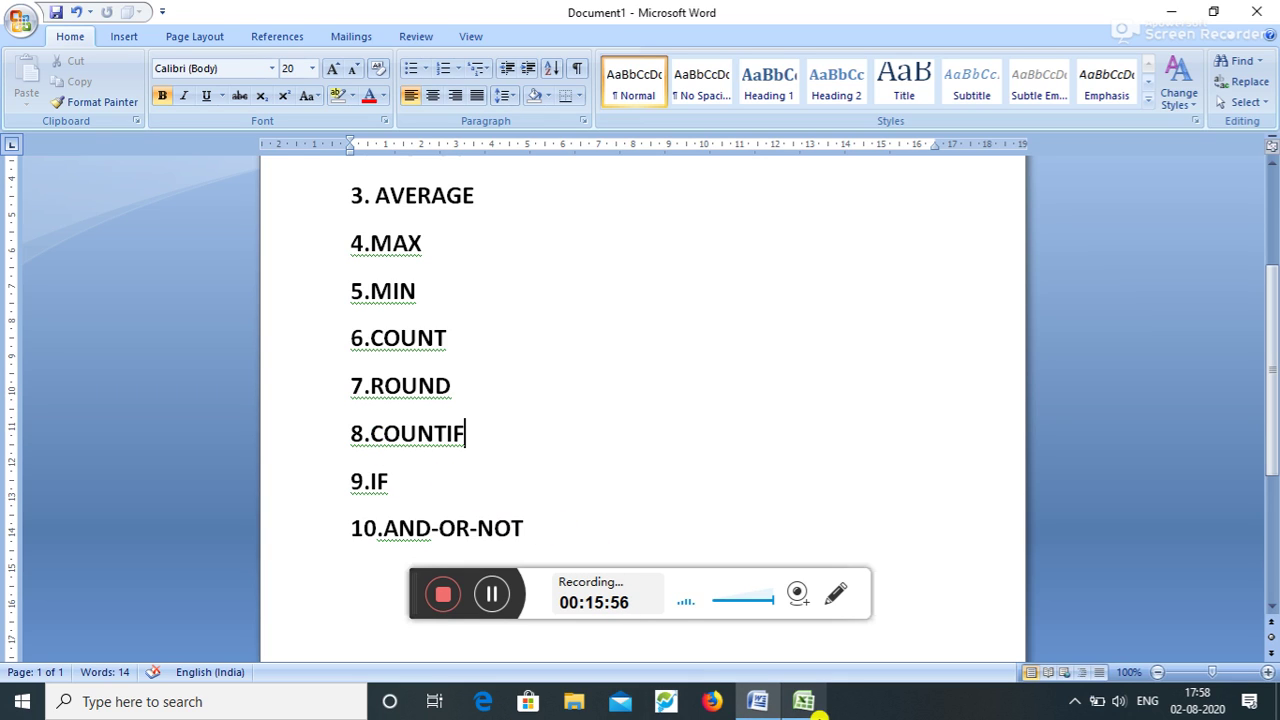
pyautogui.click(757, 701)
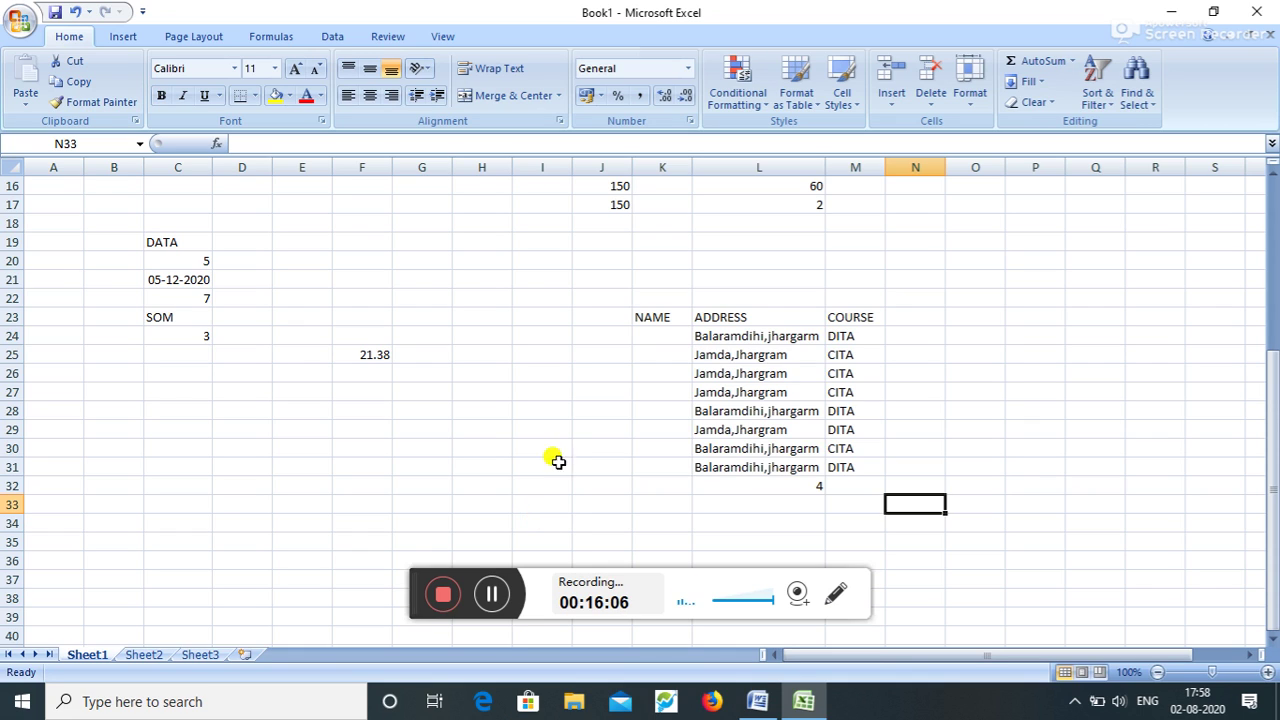
# Type the headers sub, mark and remark into cells I34, J34 and K34.
pyautogui.click(542, 520)
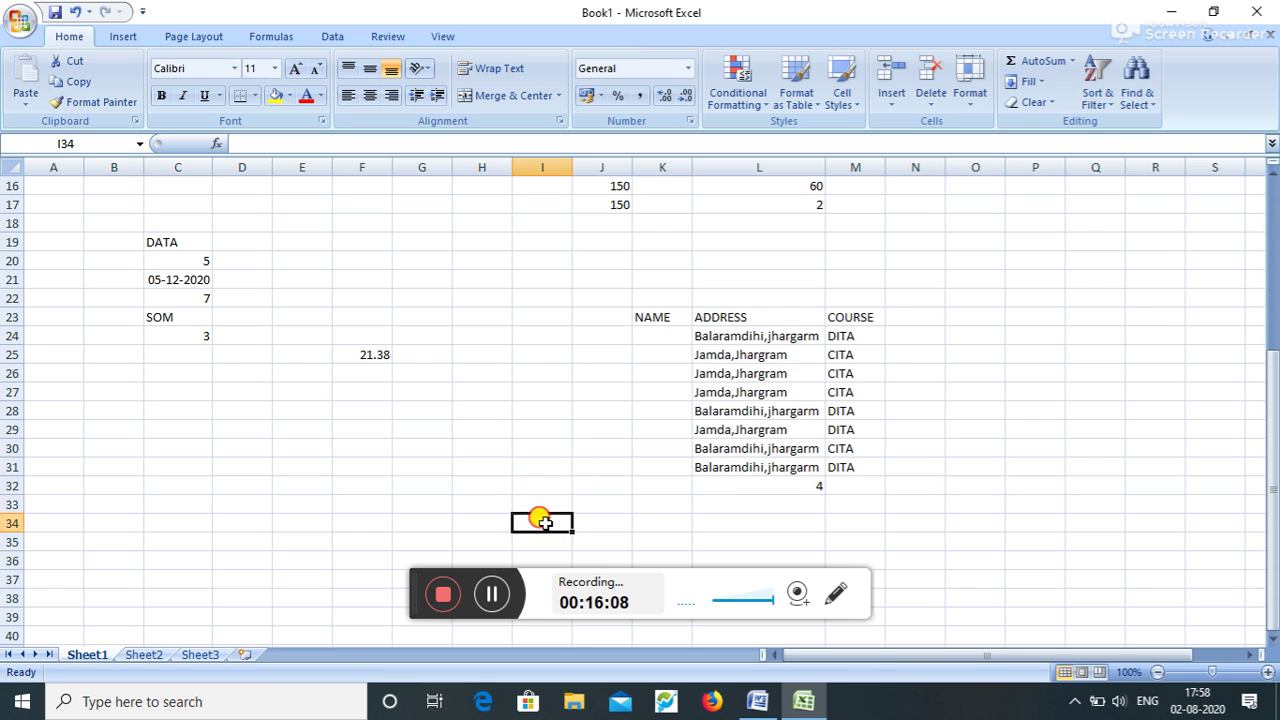
pyautogui.scroll(-1, 543, 517)
pyautogui.scroll(-1, 560, 500)
pyautogui.write('be')
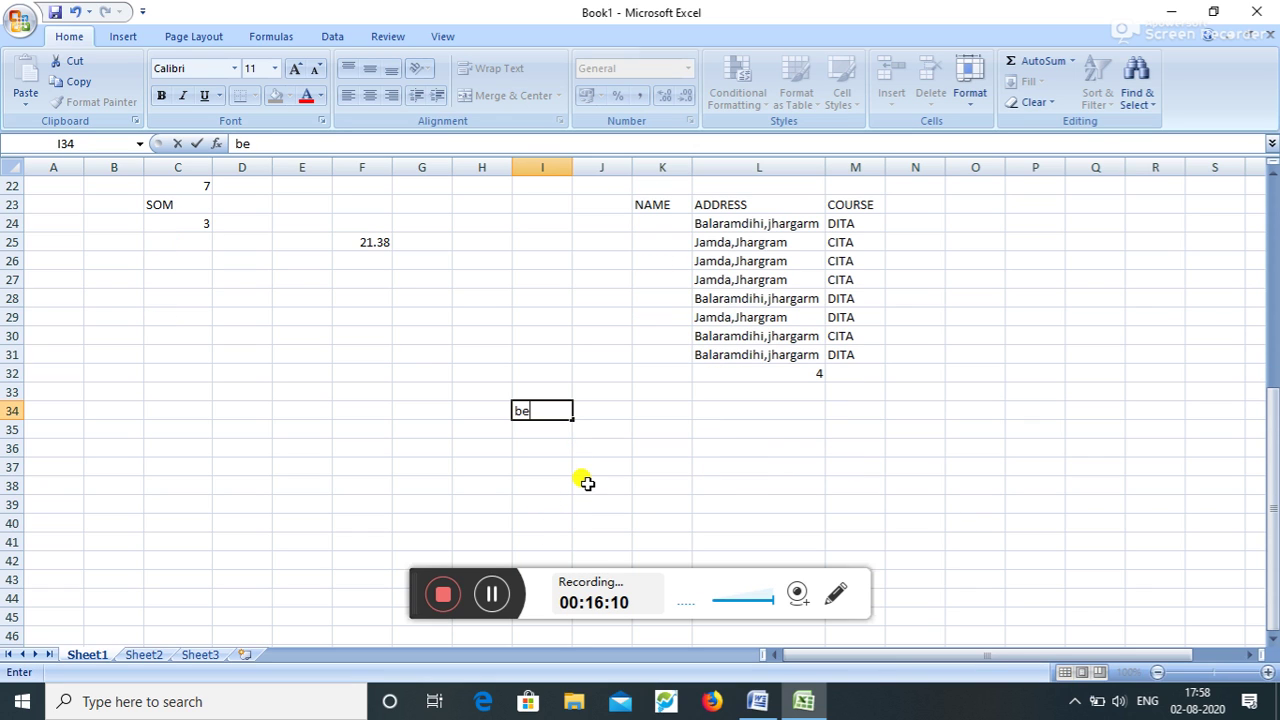
pyautogui.write('ng')
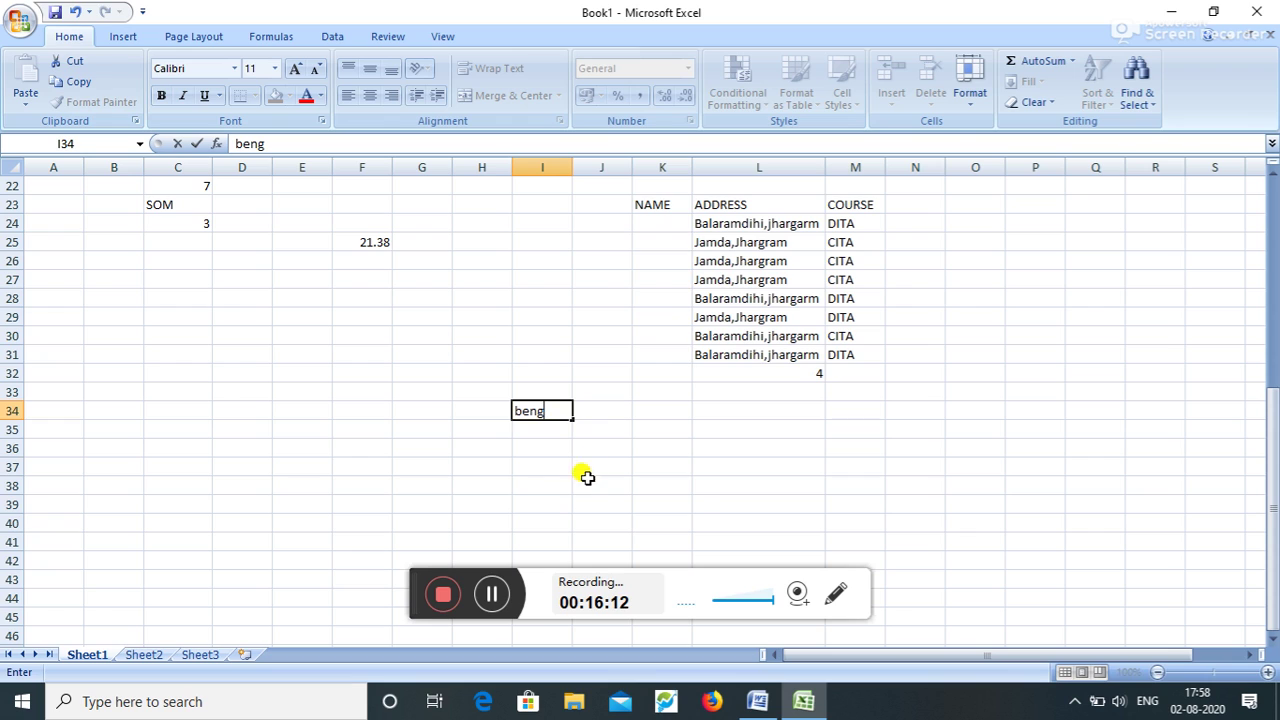
pyautogui.click(606, 404)
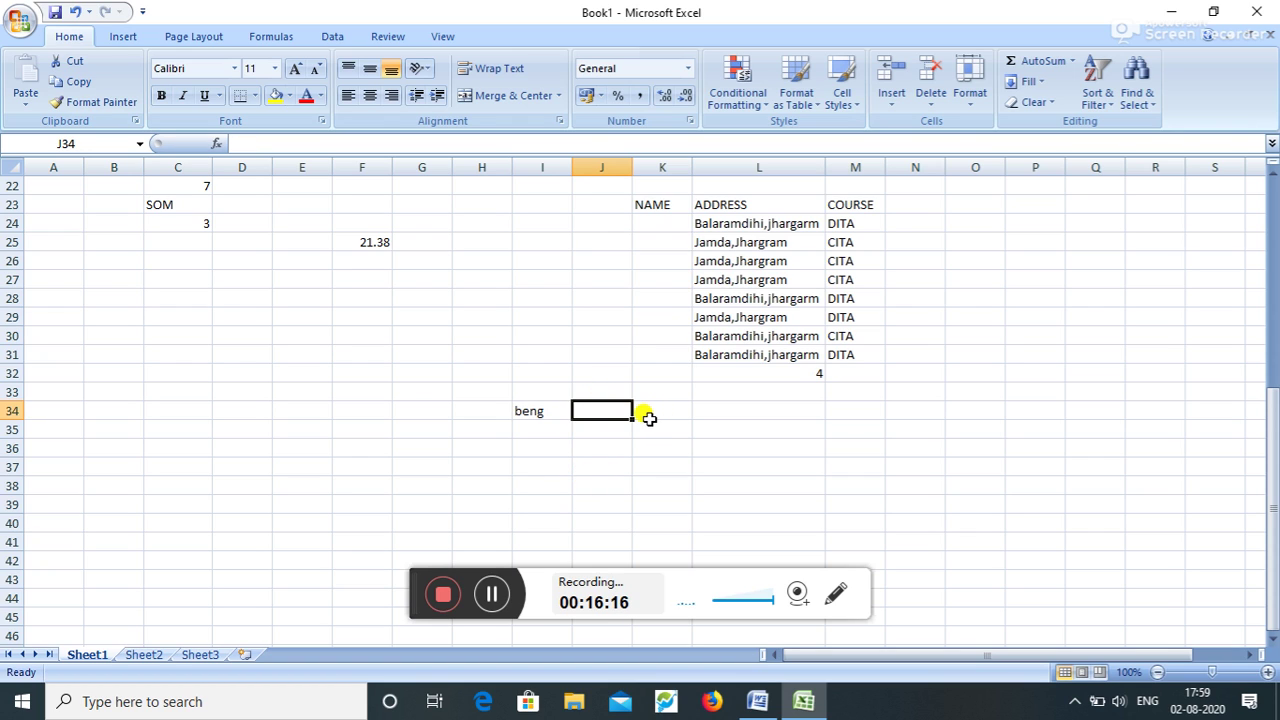
pyautogui.click(531, 410)
pyautogui.write('sub')
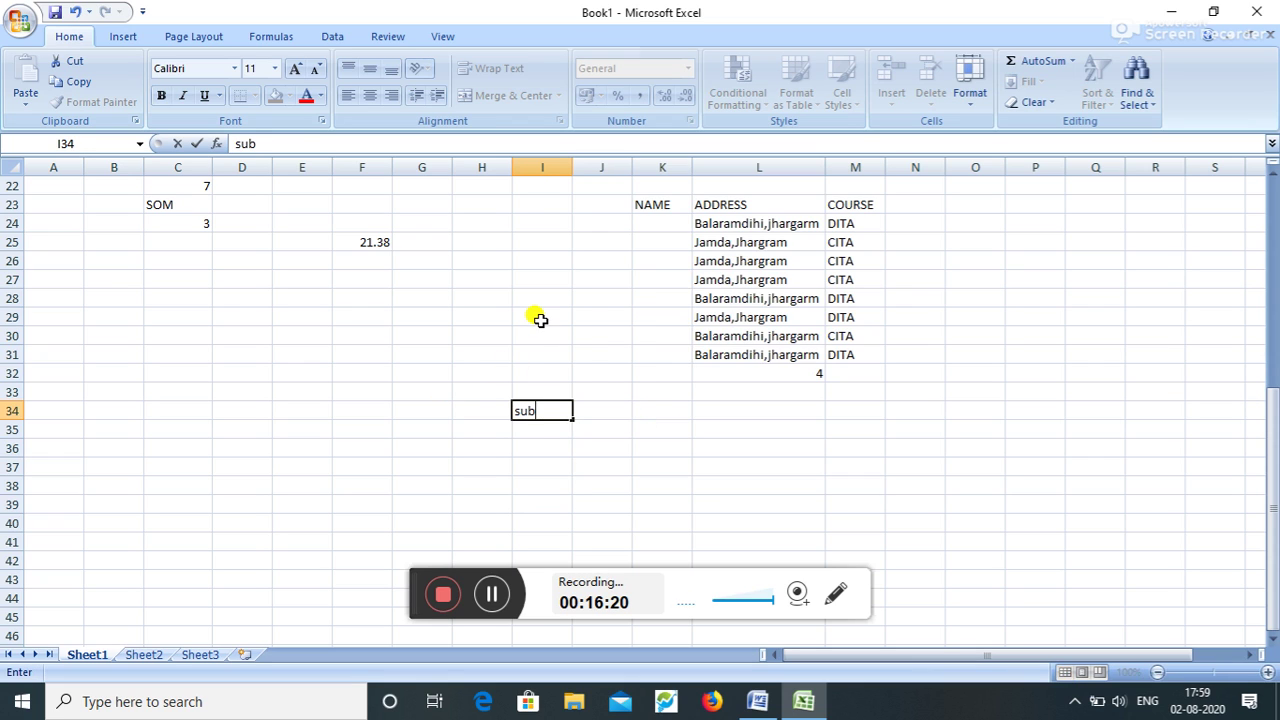
pyautogui.click(606, 403)
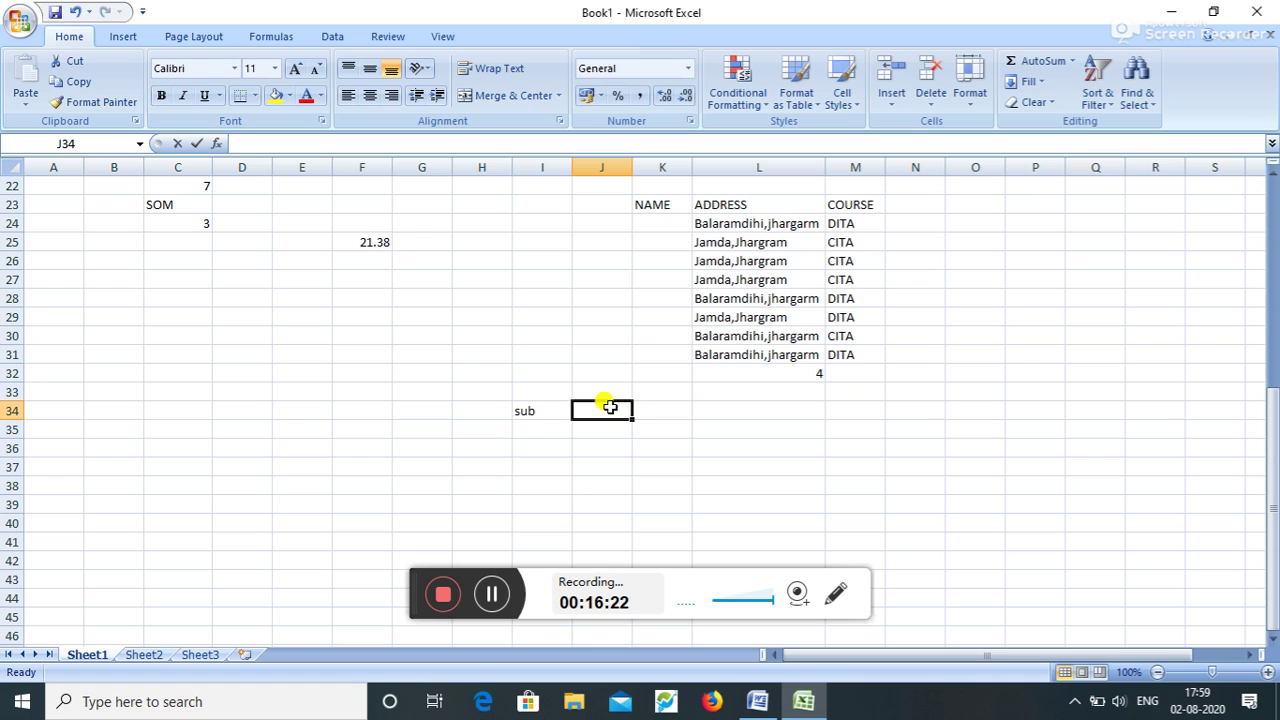
pyautogui.write('mark')
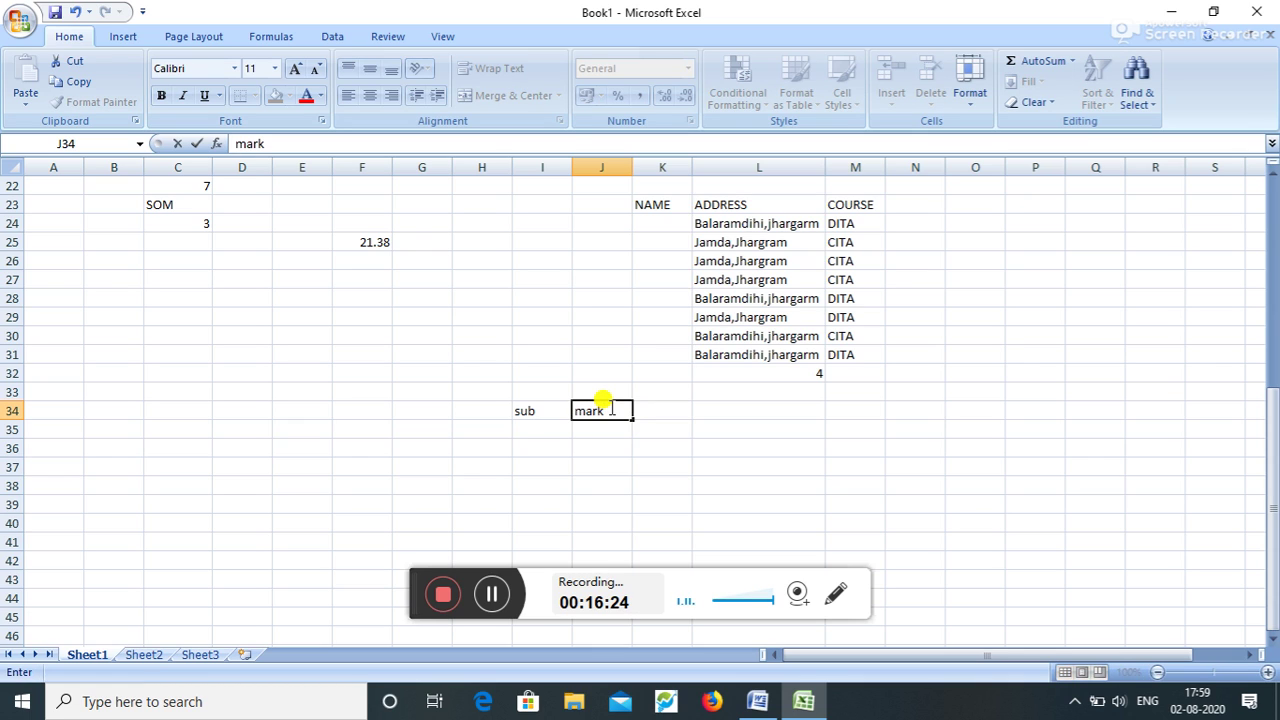
pyautogui.click(650, 407)
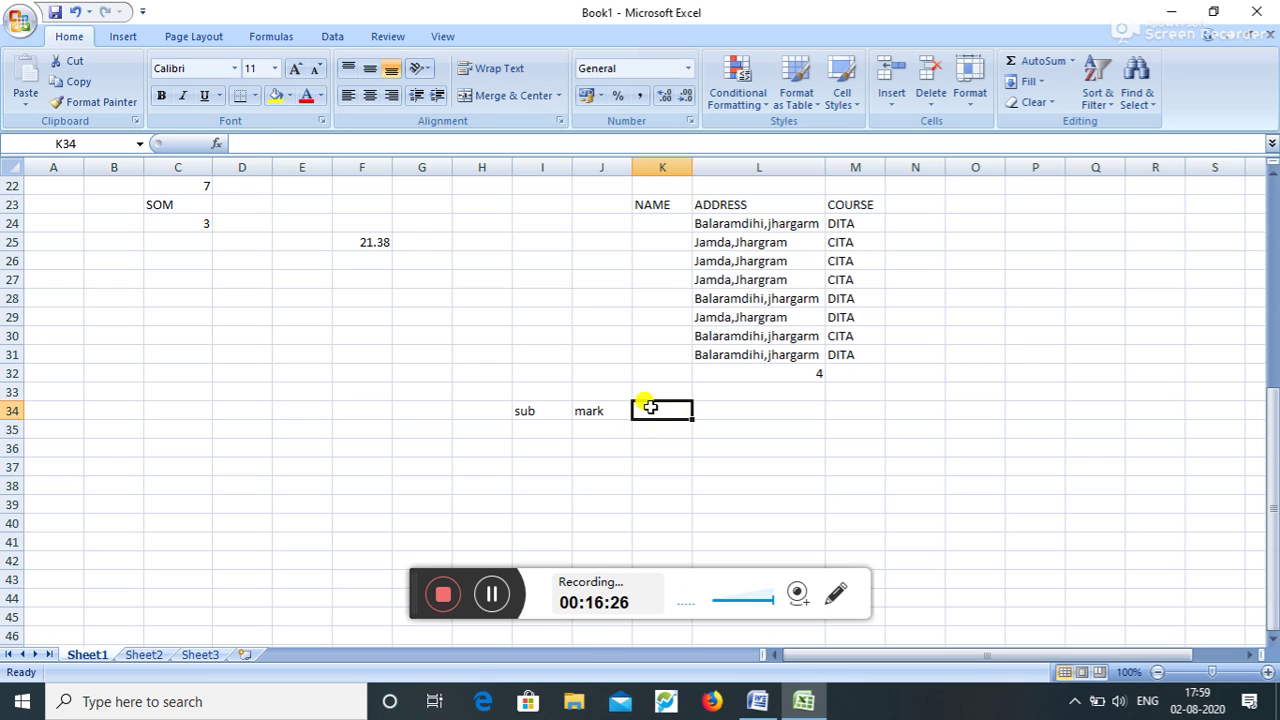
pyautogui.write('re')
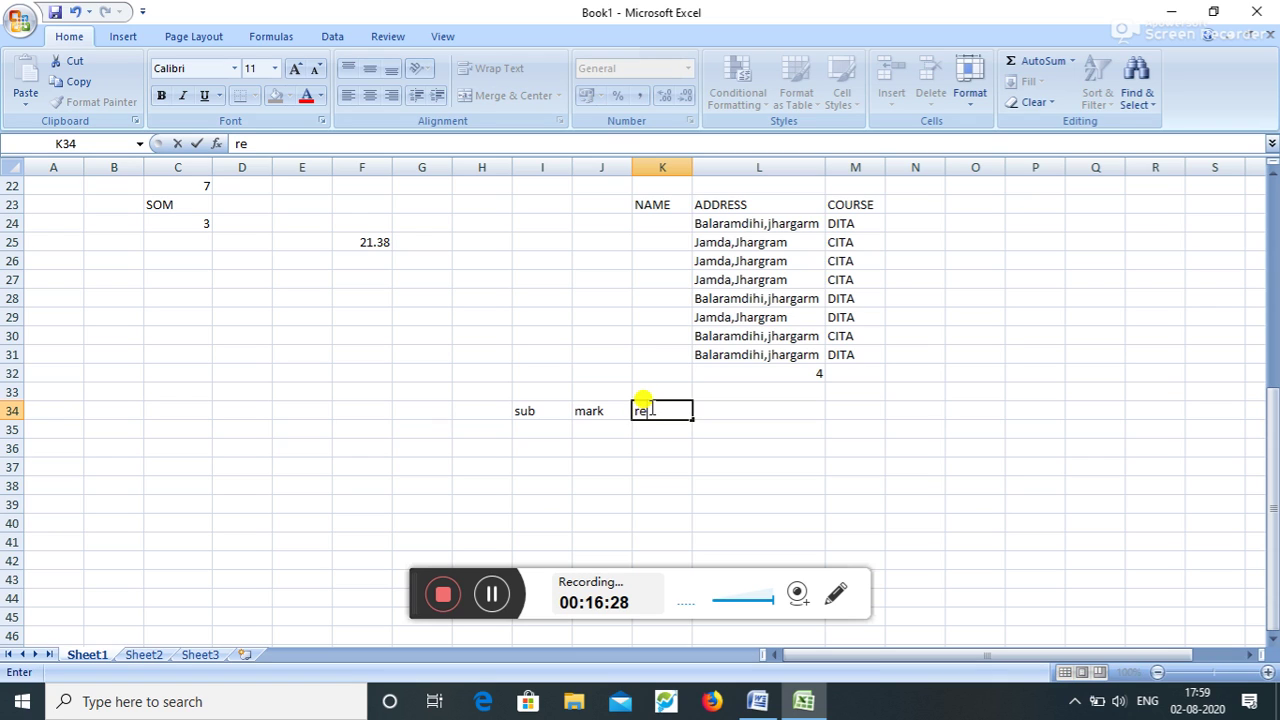
pyautogui.write('mark')
# Enter the subject beng in I35 under the sub header.
pyautogui.click(545, 429)
pyautogui.write('b')
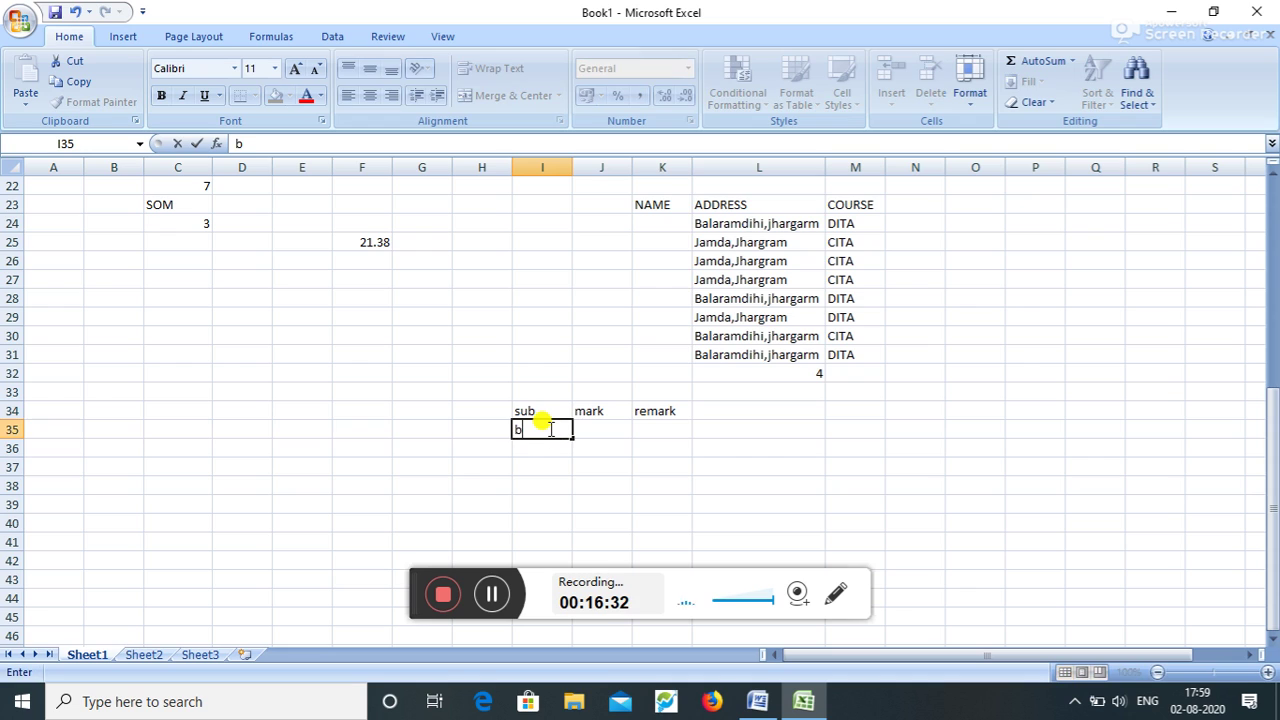
pyautogui.write('eng')
pyautogui.click(584, 428)
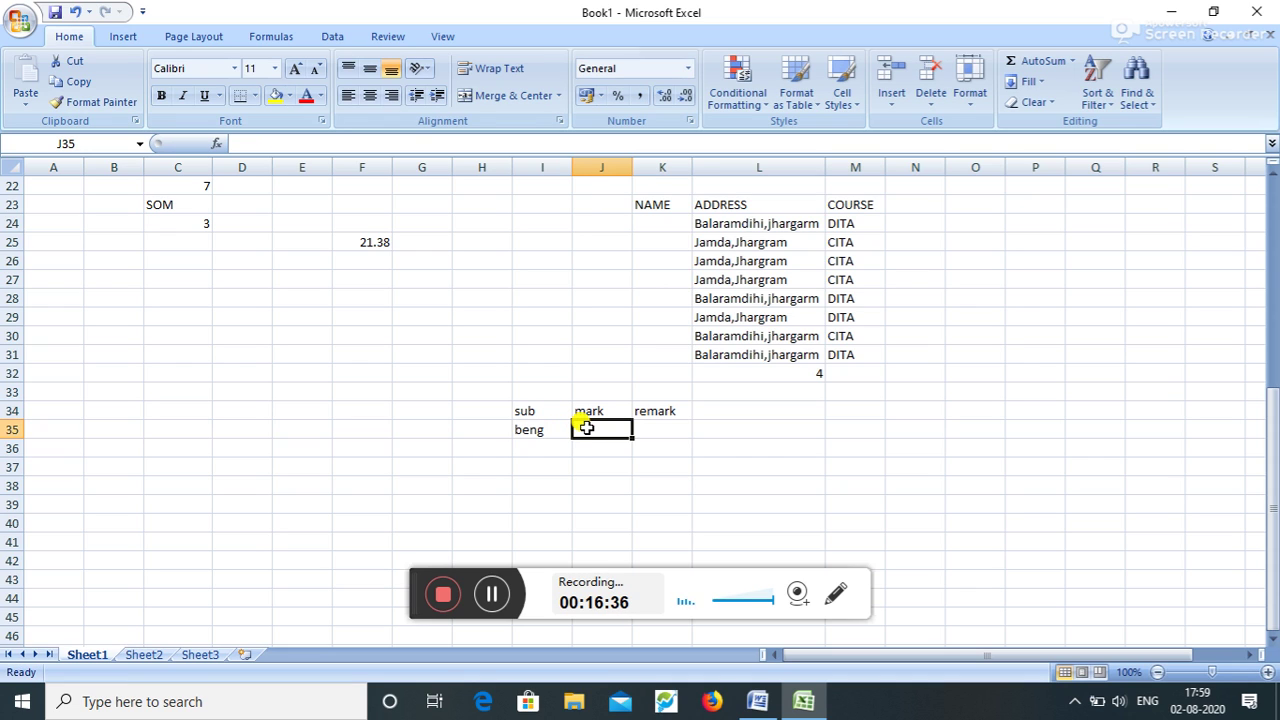
pyautogui.click(656, 428)
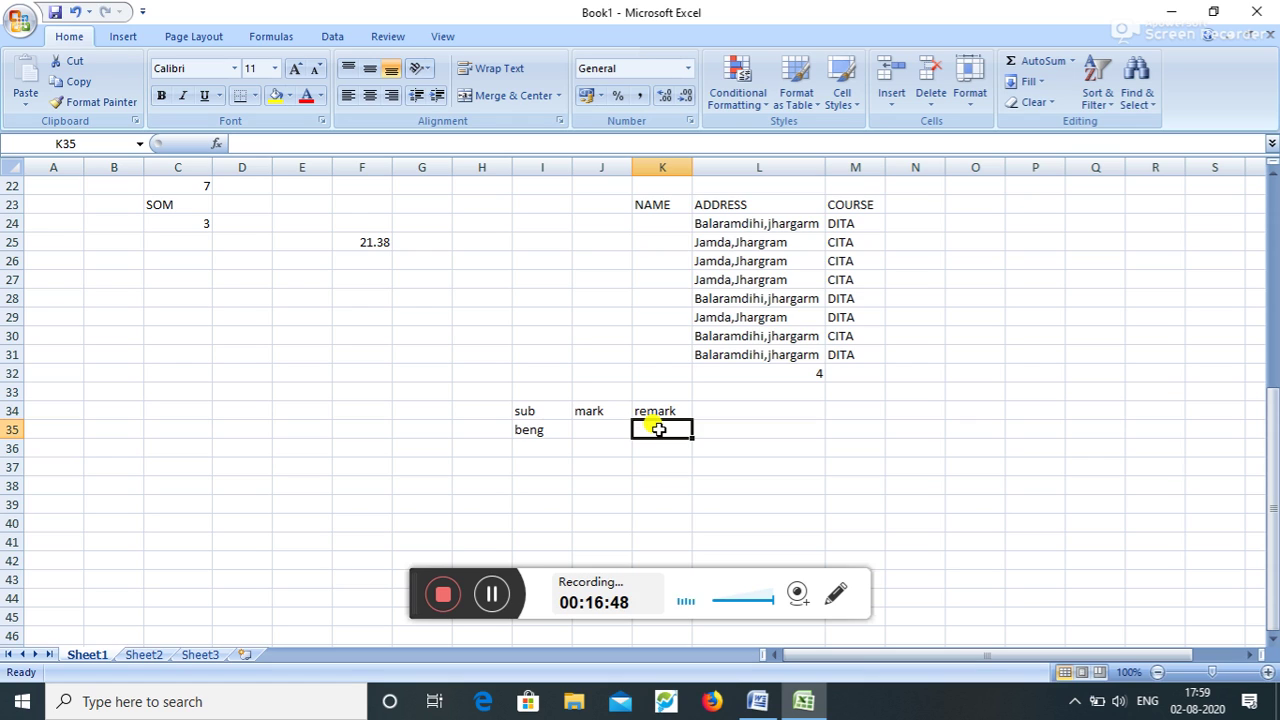
# Enter =IF(J35>=30,"pass","fail") in K35, showing fail while J35 is empty.
pyautogui.write('=')
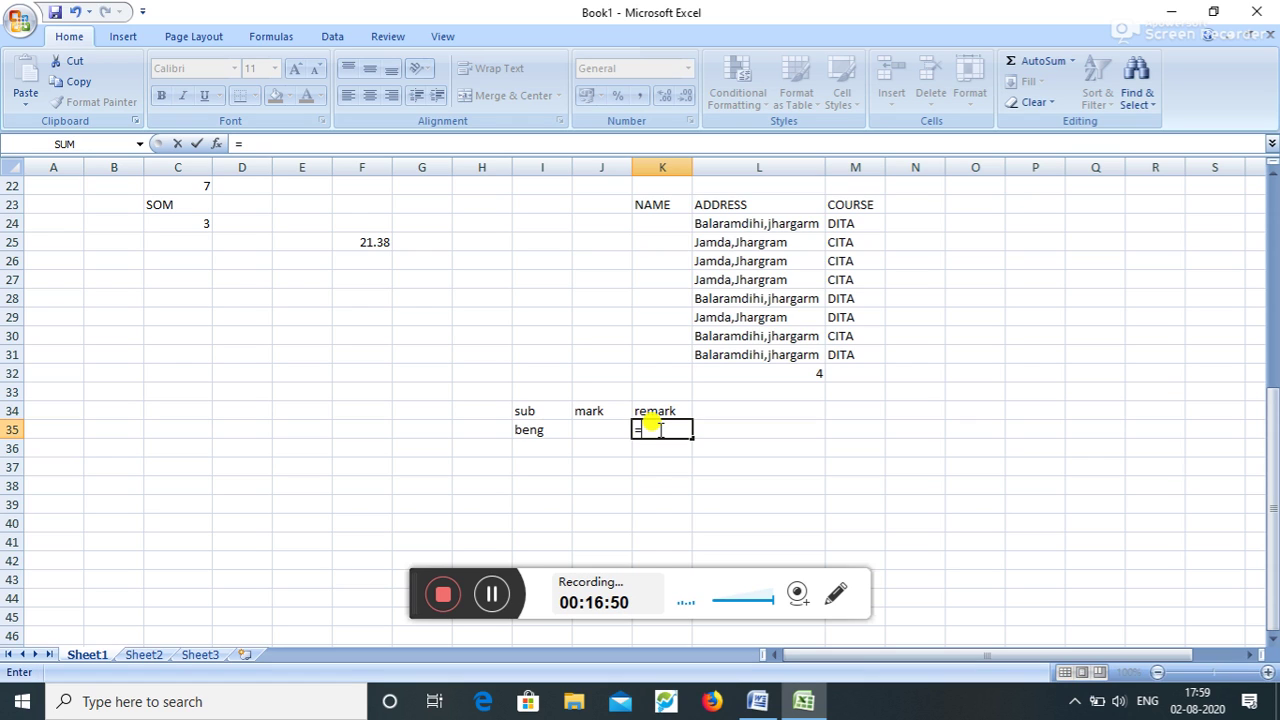
pyautogui.write('if')
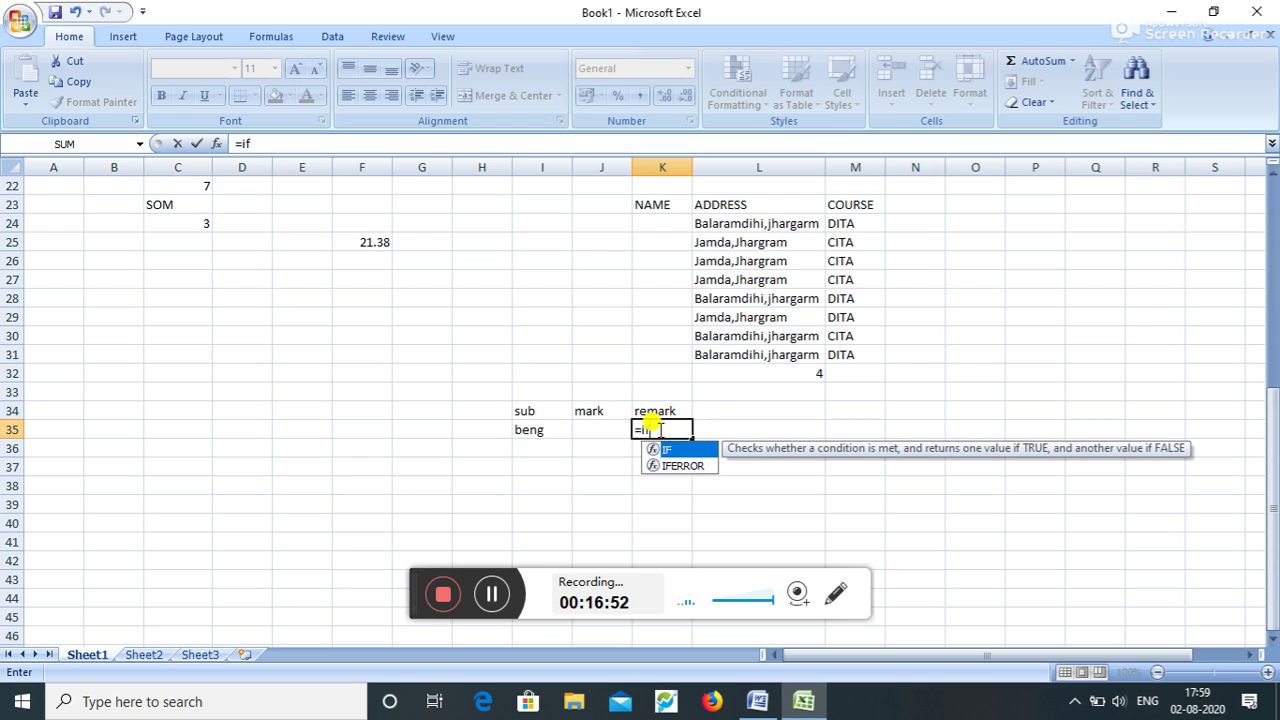
pyautogui.write('(')
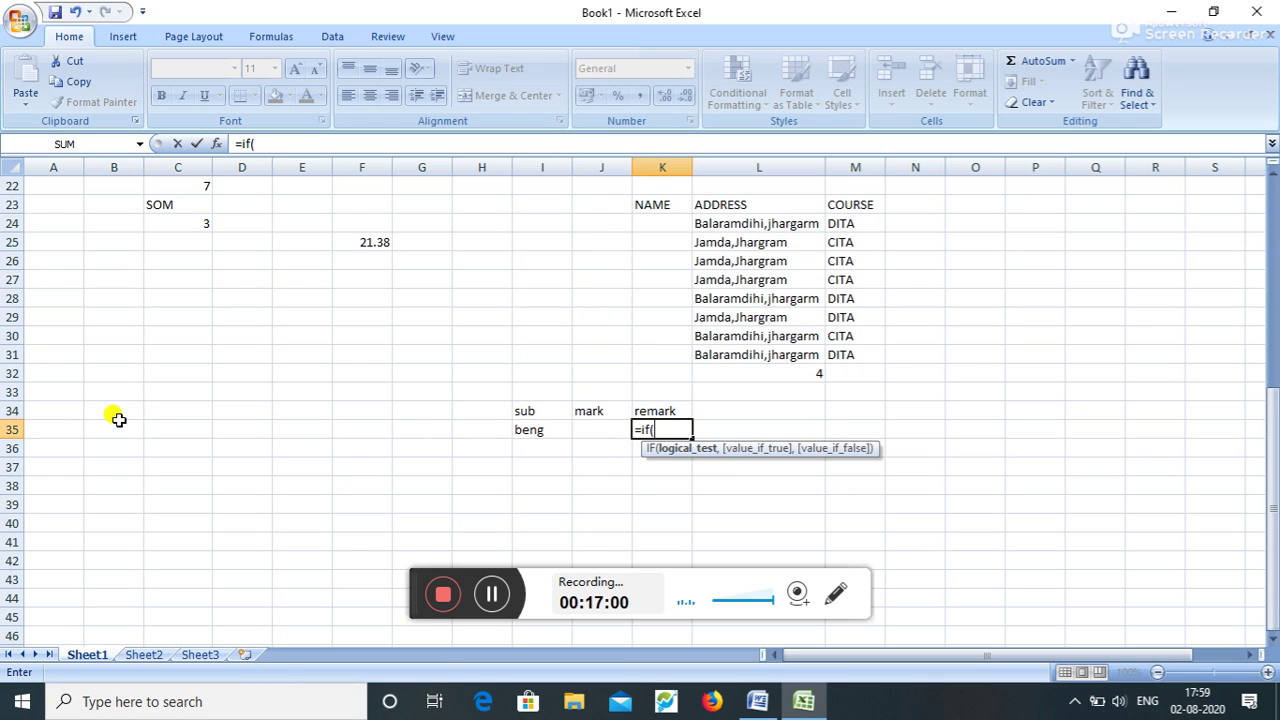
pyautogui.write('j')
pyautogui.write('35')
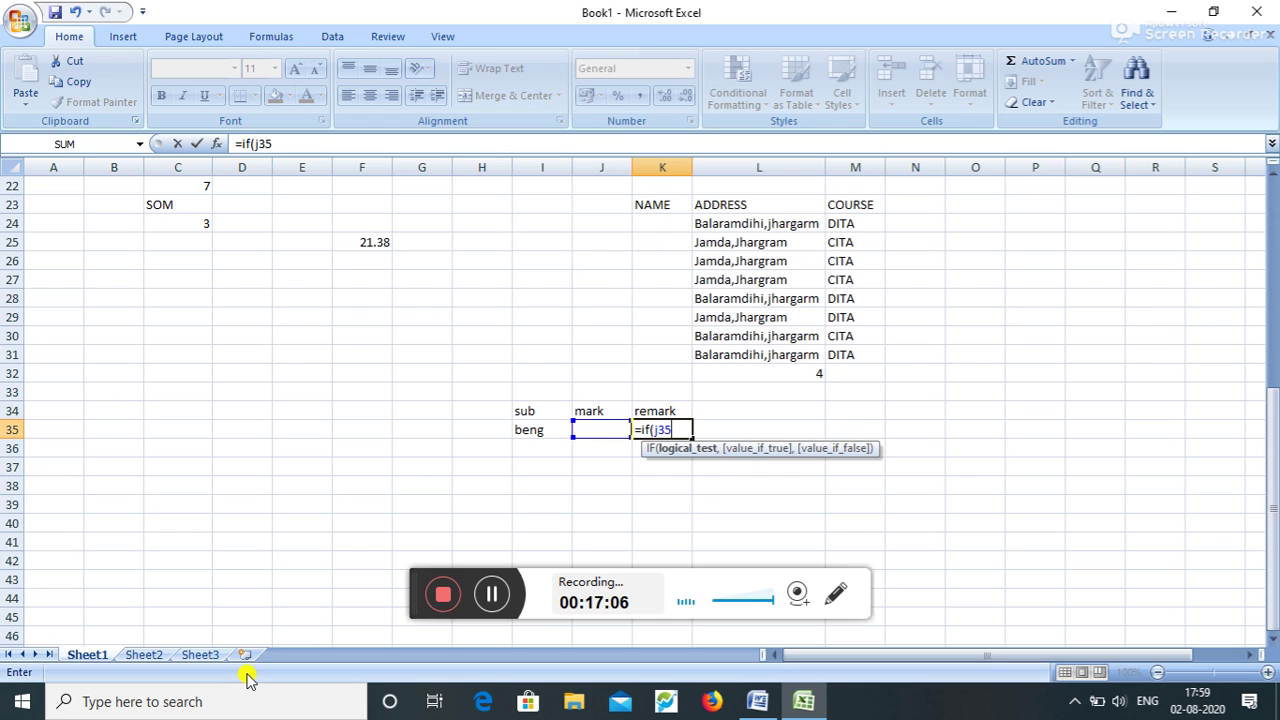
pyautogui.write('>=3')
pyautogui.write('0')
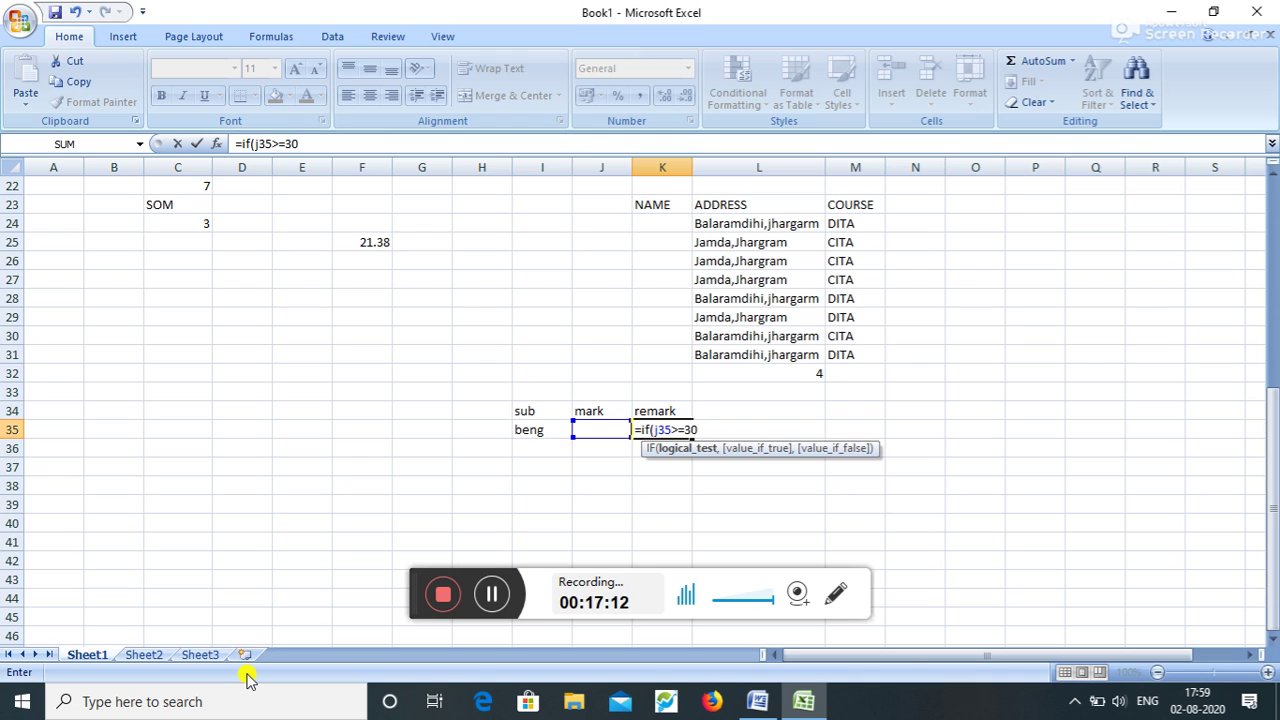
pyautogui.write(',"p')
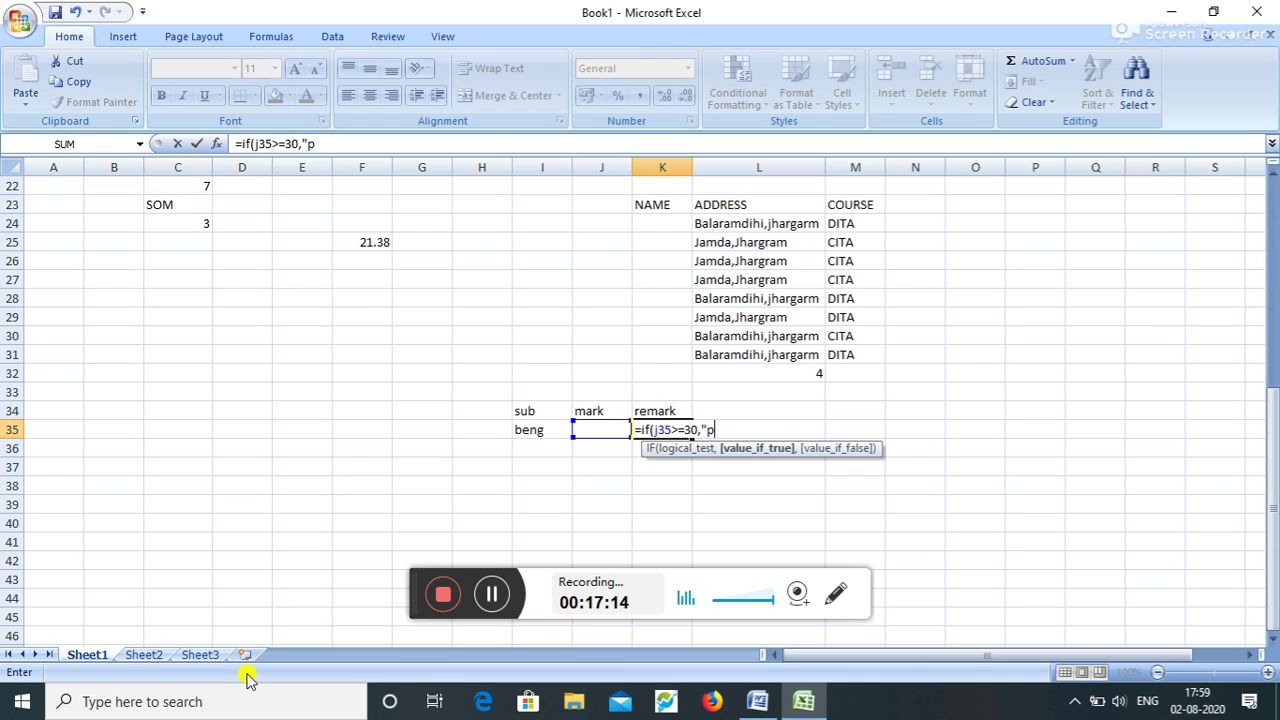
pyautogui.write('ass"')
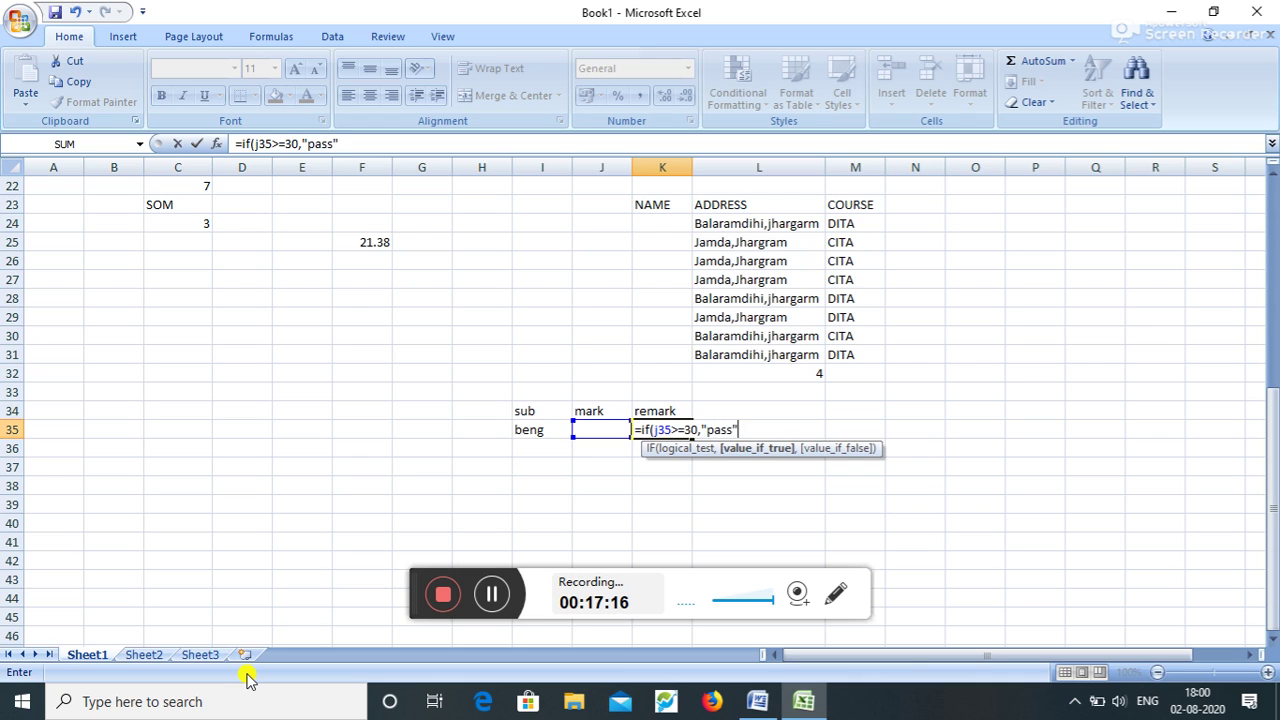
pyautogui.write(',')
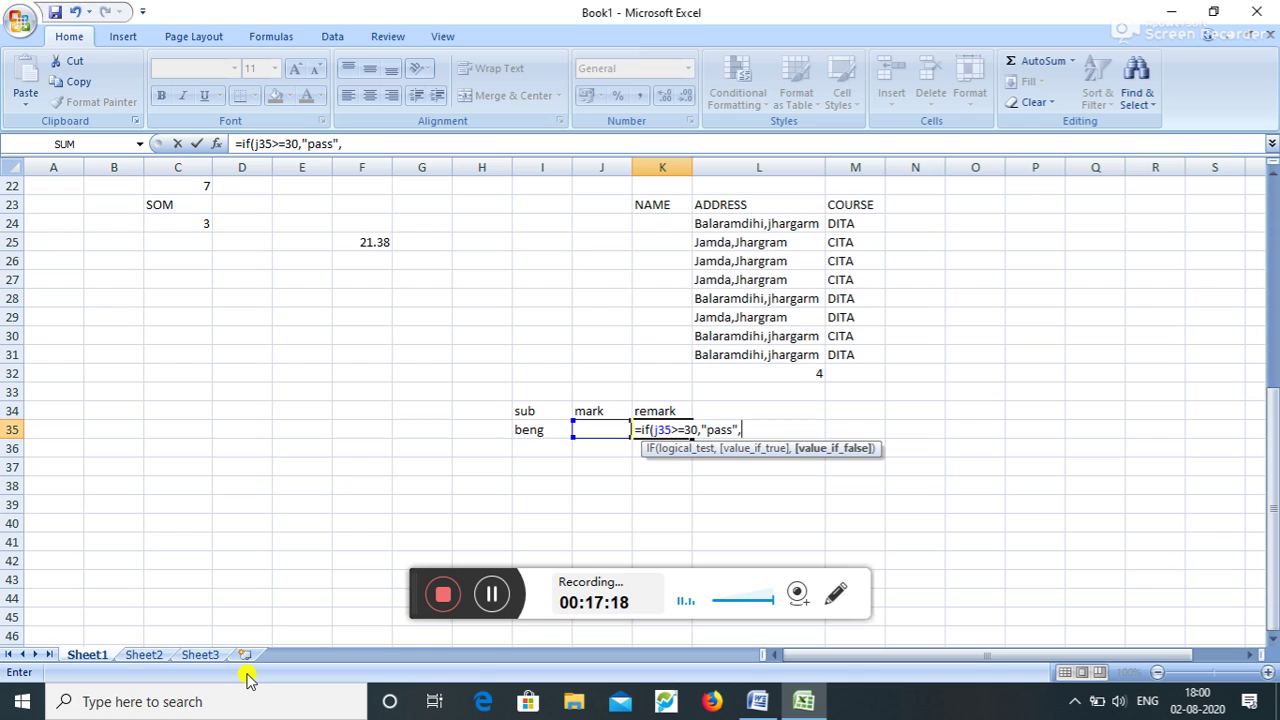
pyautogui.write('"fail')
pyautogui.write('"')
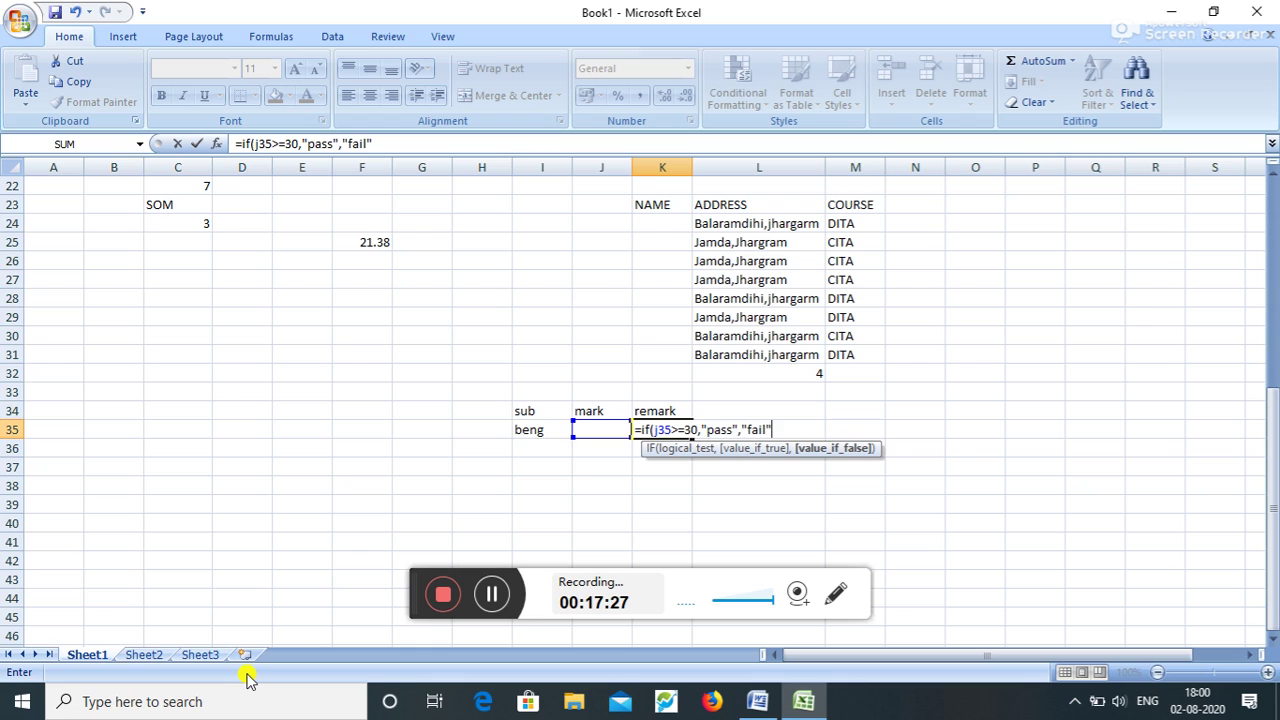
pyautogui.write(')')
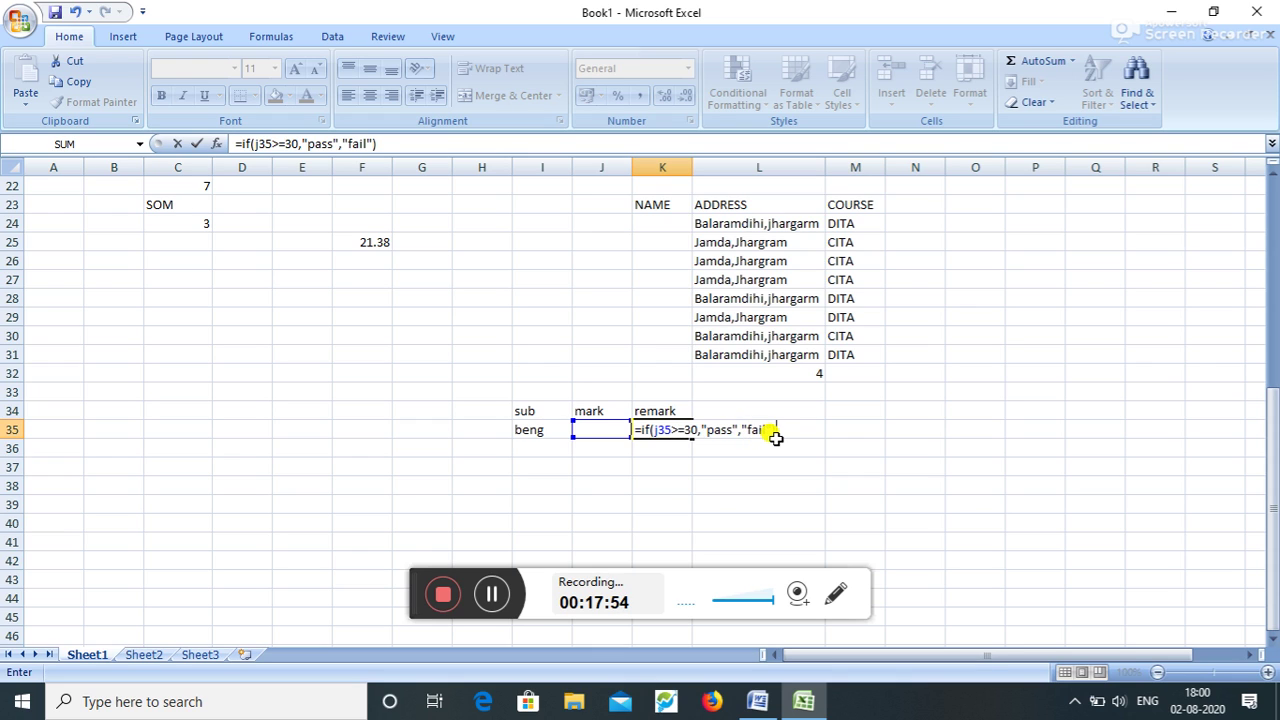
pyautogui.press('Return')
# Enter 50 in J35 to get pass, then change it to 21 to get fail.
pyautogui.click(598, 428)
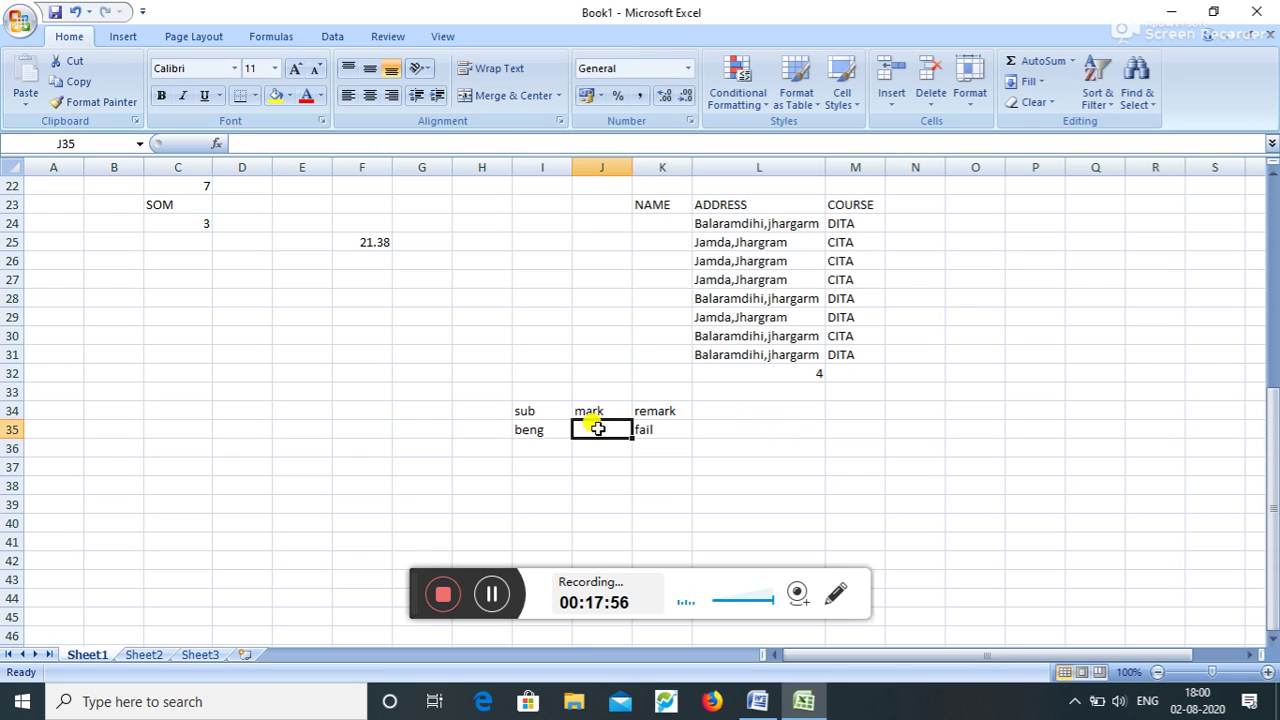
pyautogui.write('50')
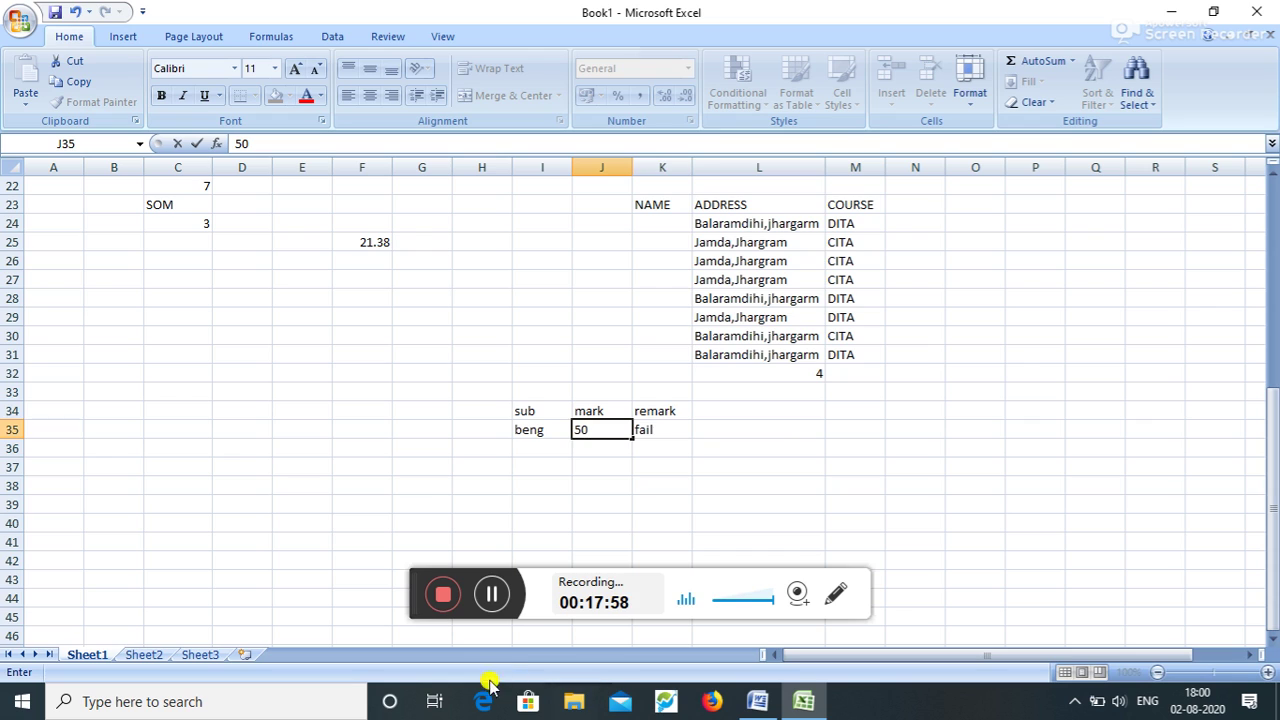
pyautogui.click(796, 448)
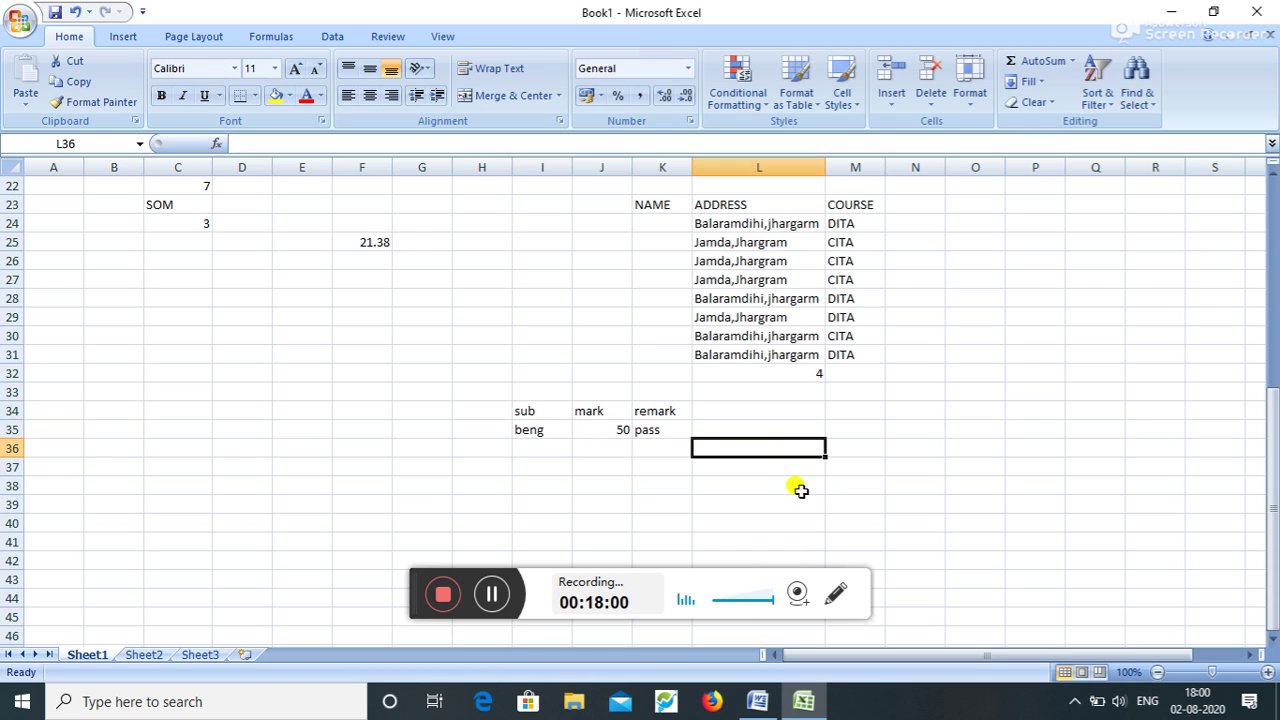
pyautogui.click(591, 432)
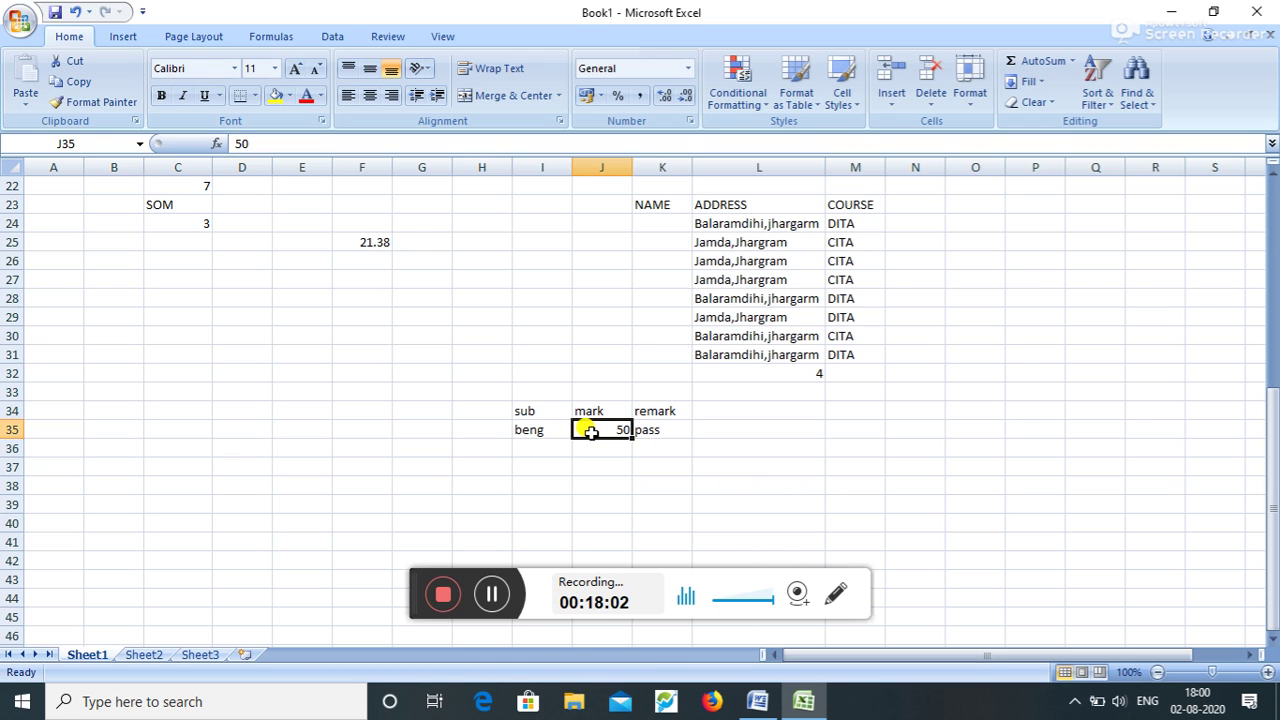
pyautogui.write('21')
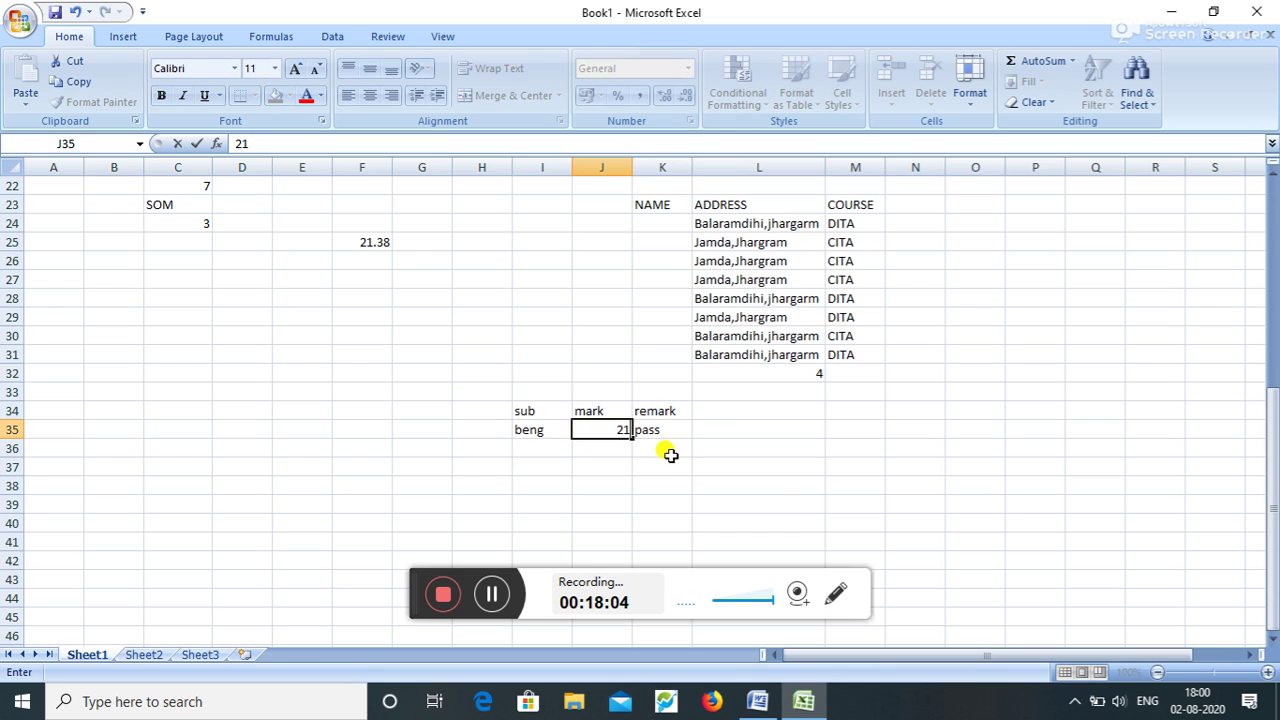
pyautogui.click(668, 452)
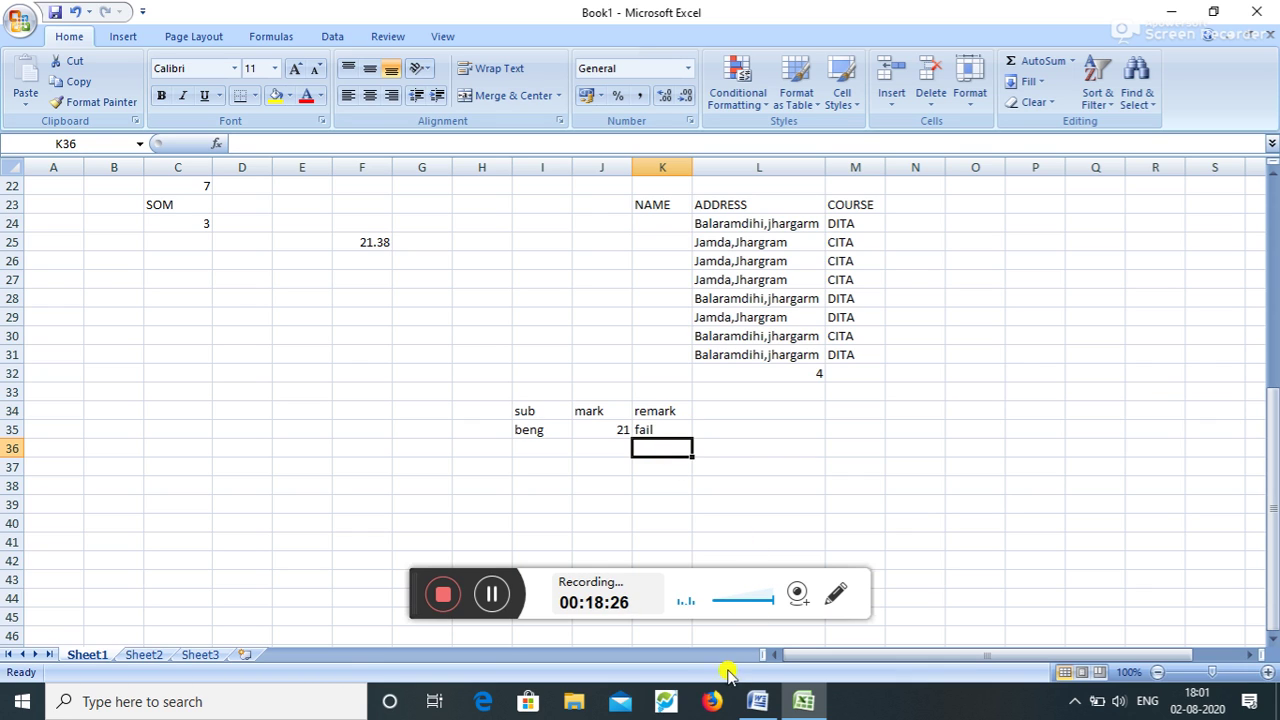
# Switch to the Word function list and place the cursor at the 9.IF item.
pyautogui.click(757, 708)
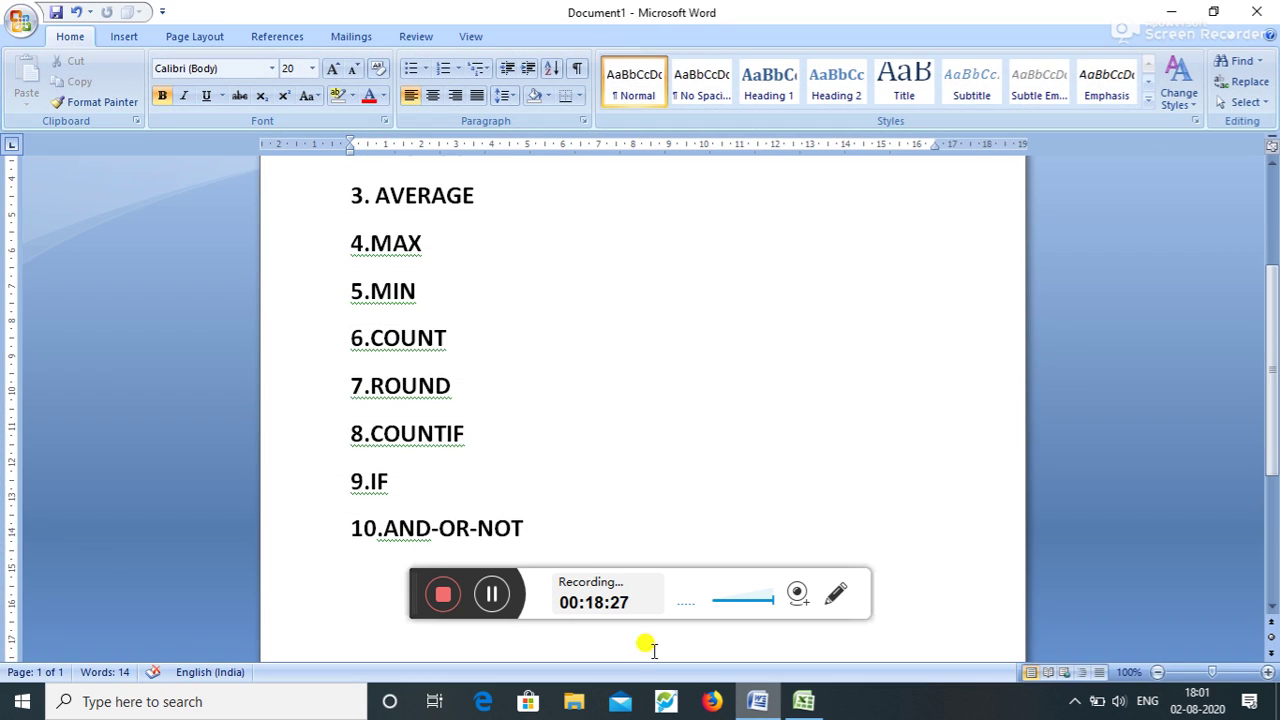
pyautogui.click(423, 484)
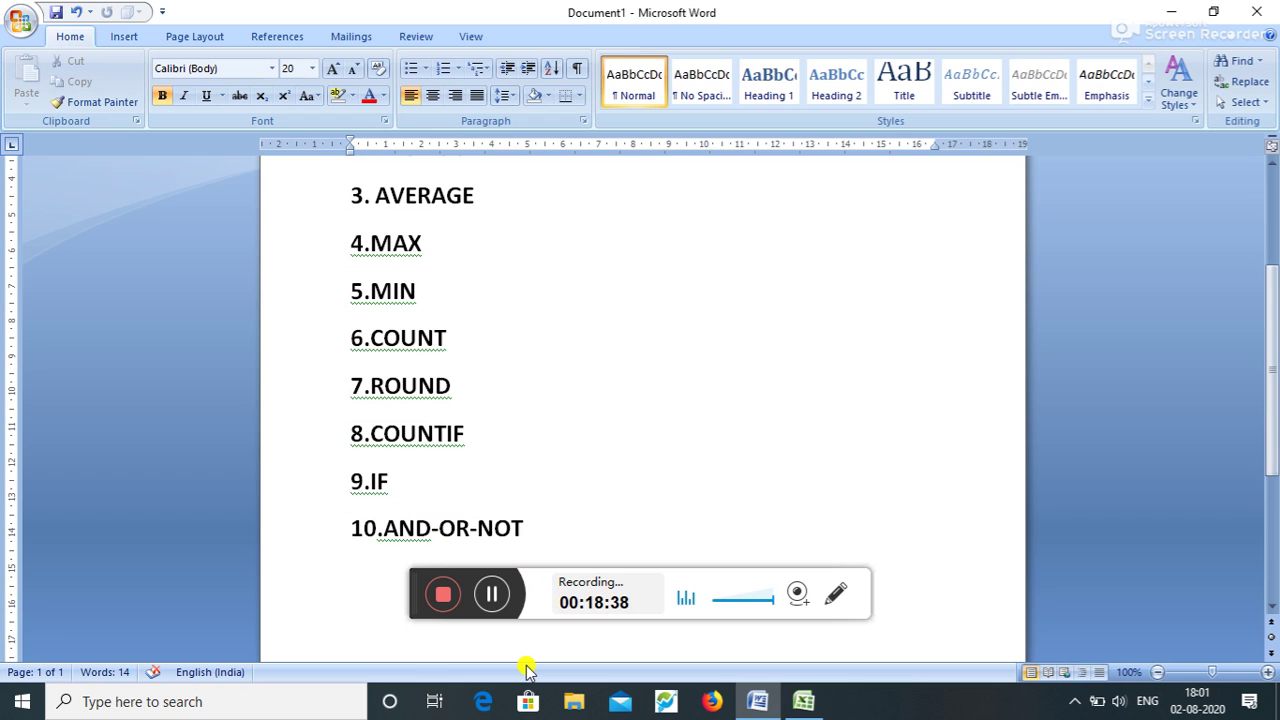
# Back in the Excel workbook, enter 50 in E34 and 100 in E35.
pyautogui.click(803, 701)
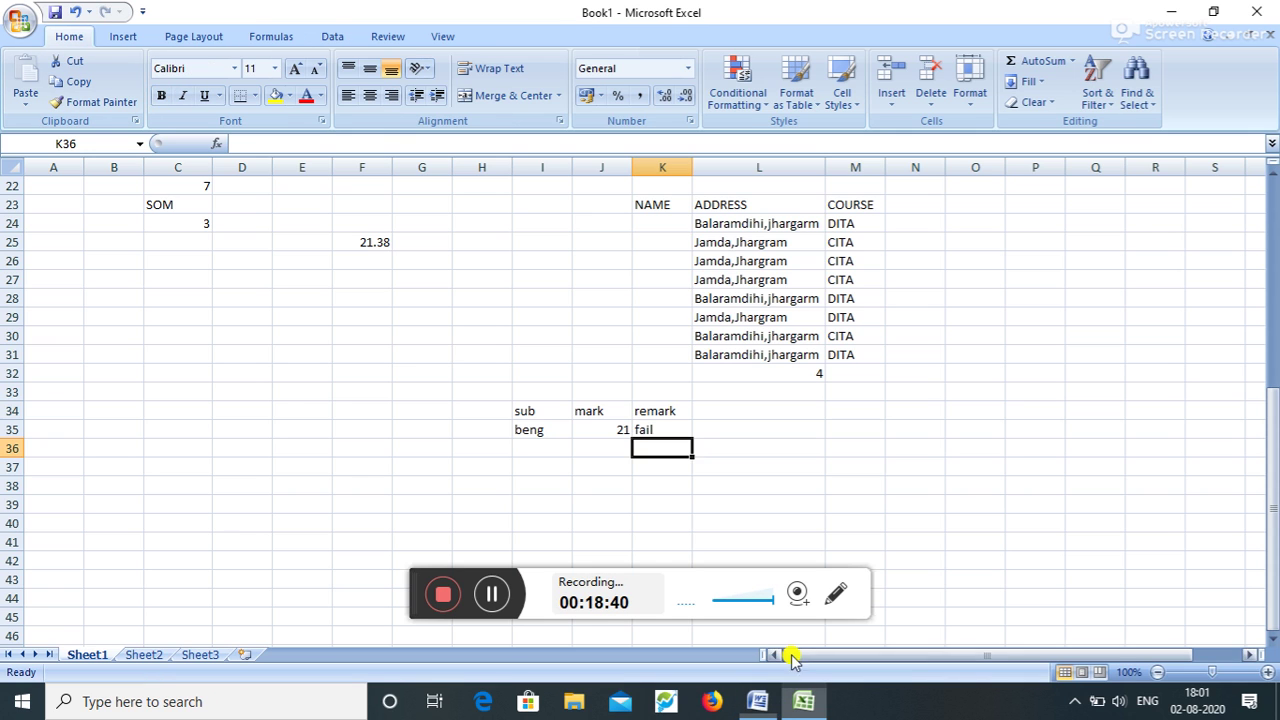
pyautogui.click(281, 412)
pyautogui.write('50')
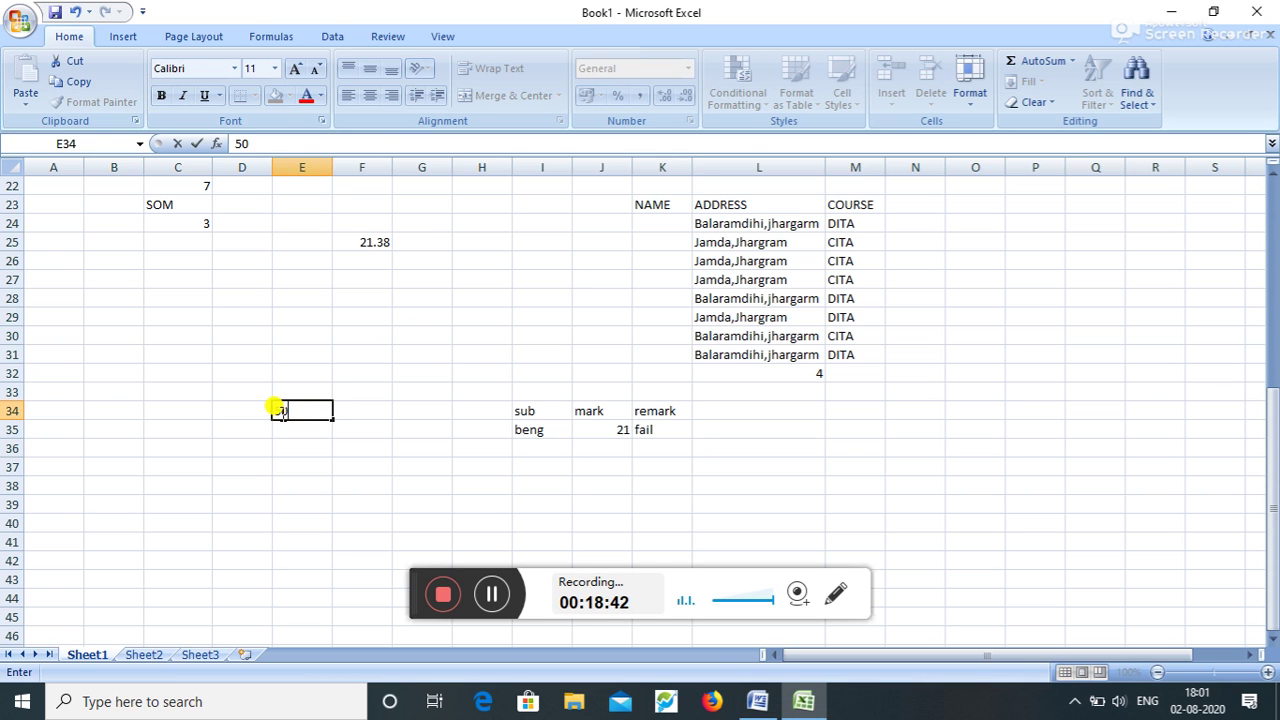
pyautogui.press('Return')
pyautogui.write('100')
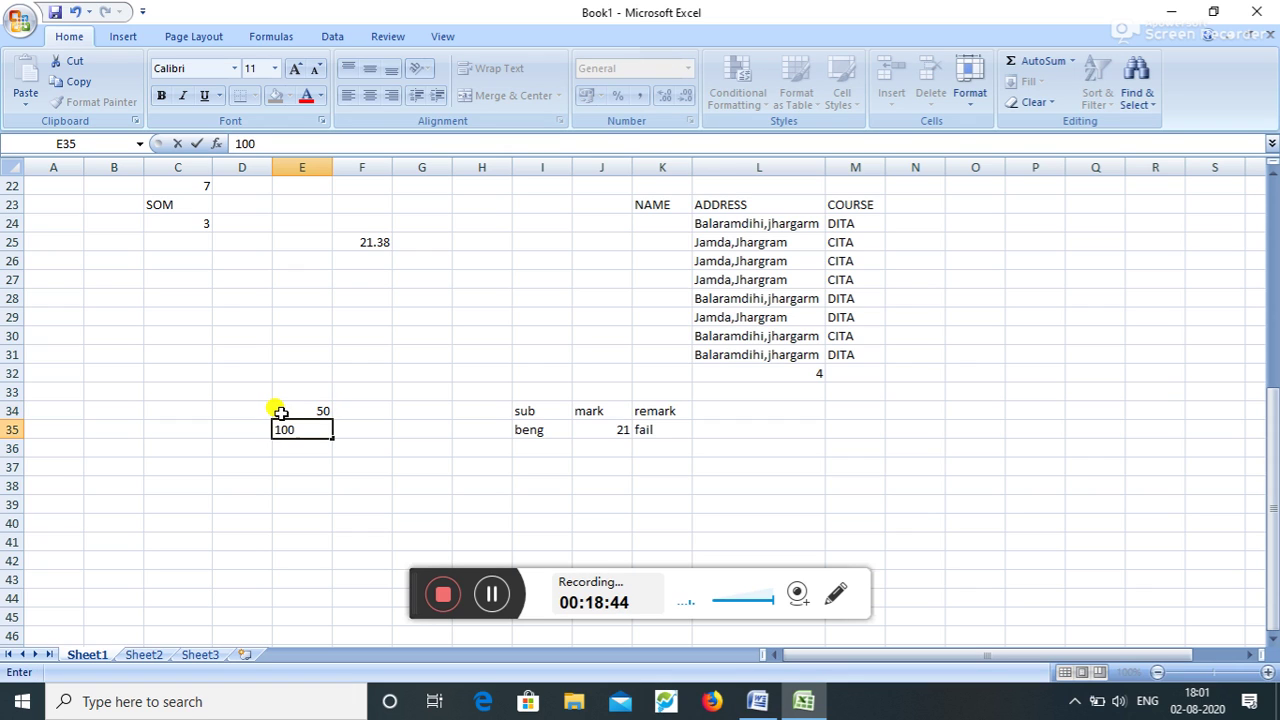
pyautogui.moveTo(305, 523); pyautogui.dragTo(365, 523)
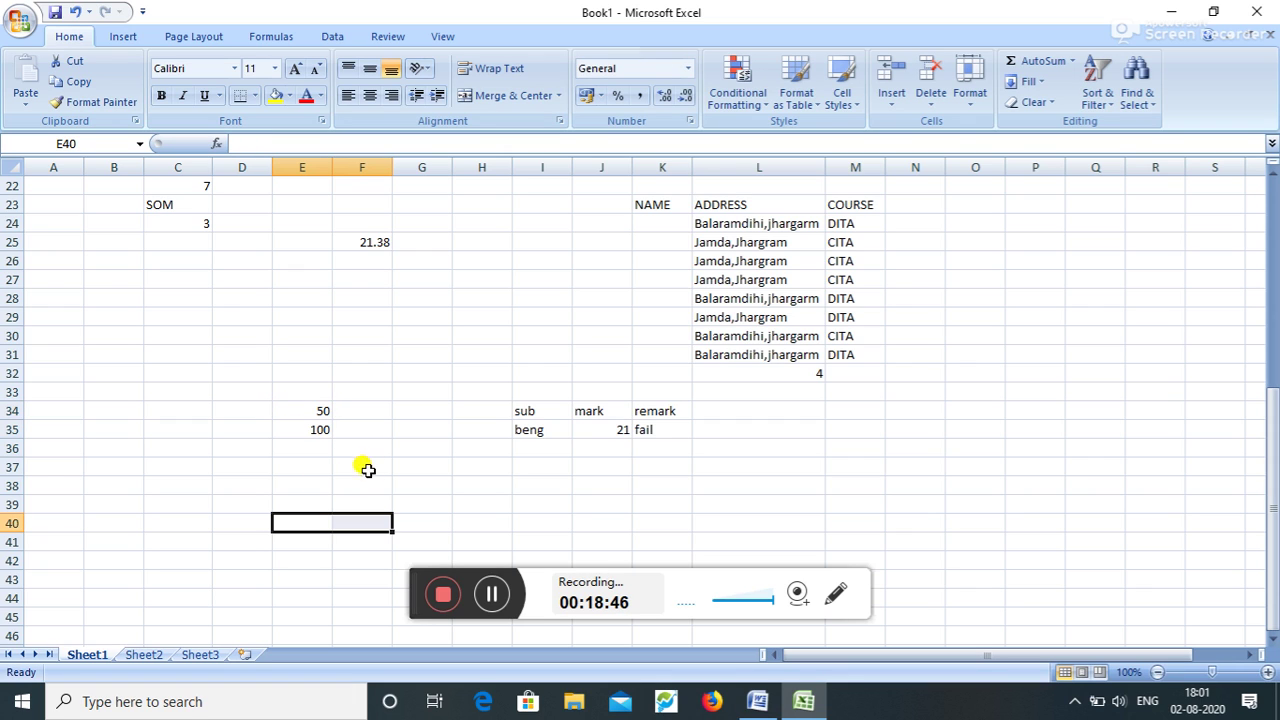
pyautogui.click(367, 415)
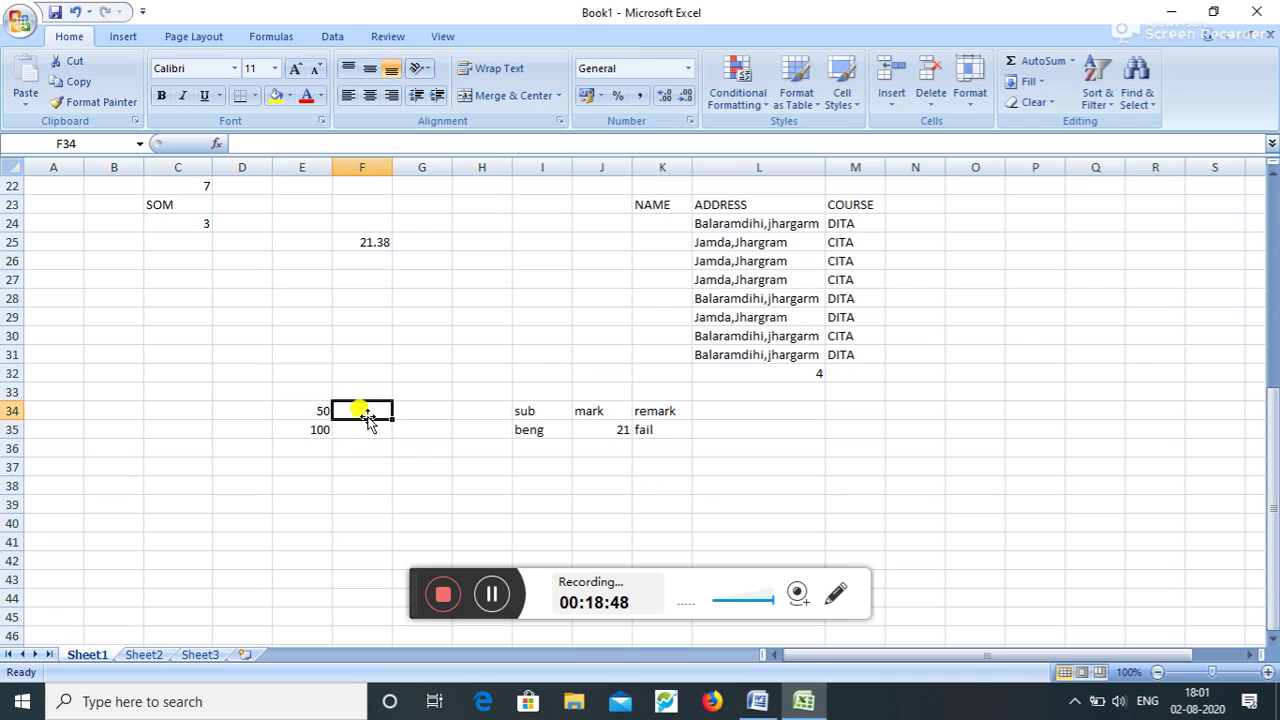
# Enter =AND(E34>100,E35<E34) in F34, which returns FALSE.
pyautogui.write('=')
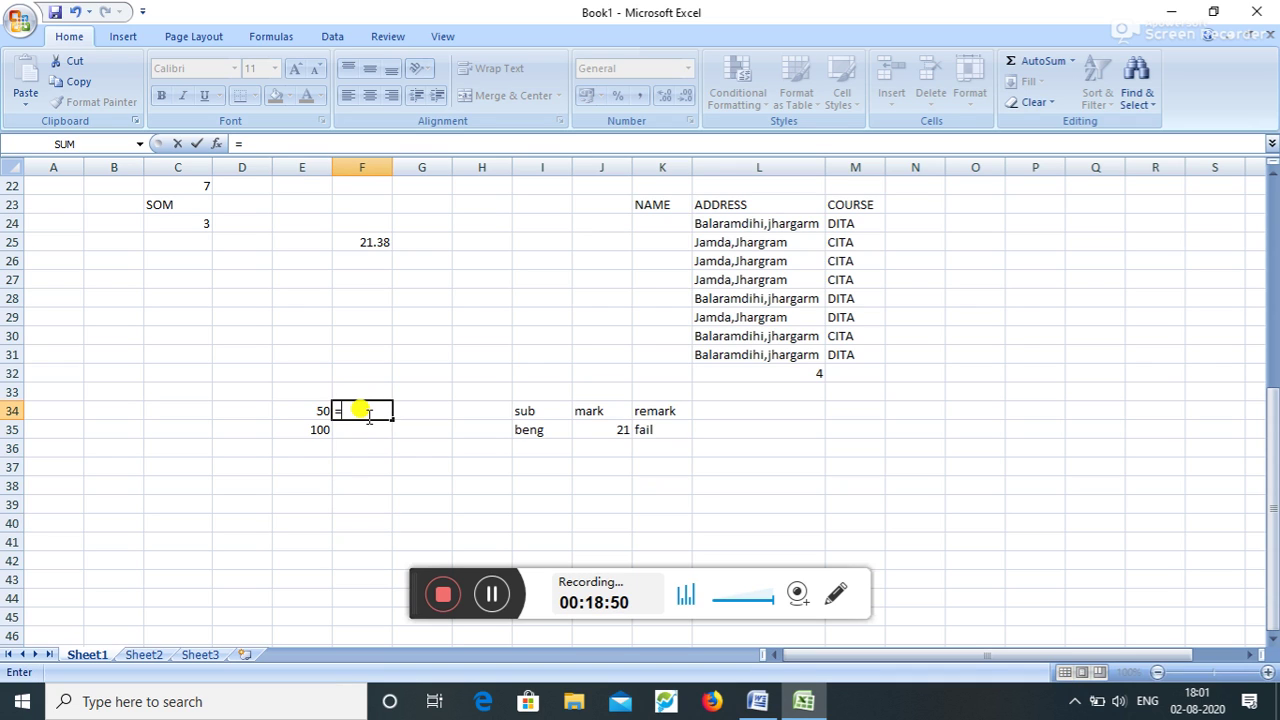
pyautogui.write('a')
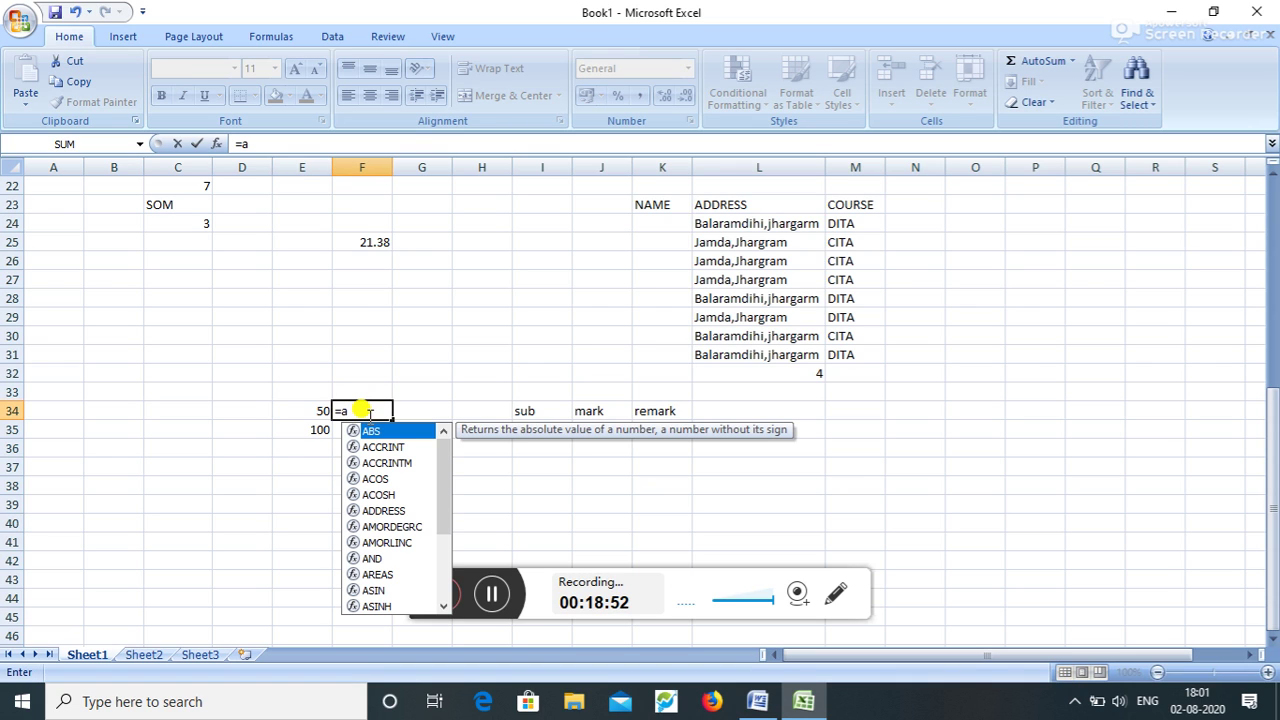
pyautogui.write('nd')
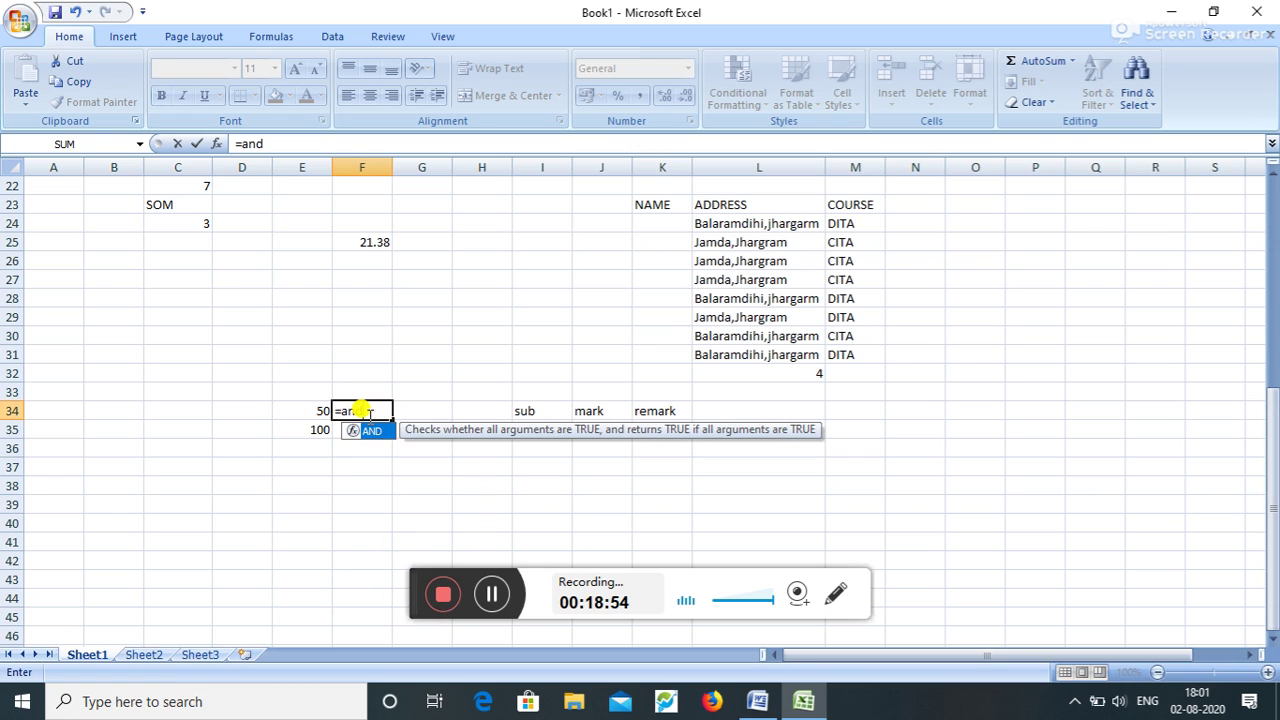
pyautogui.write('(')
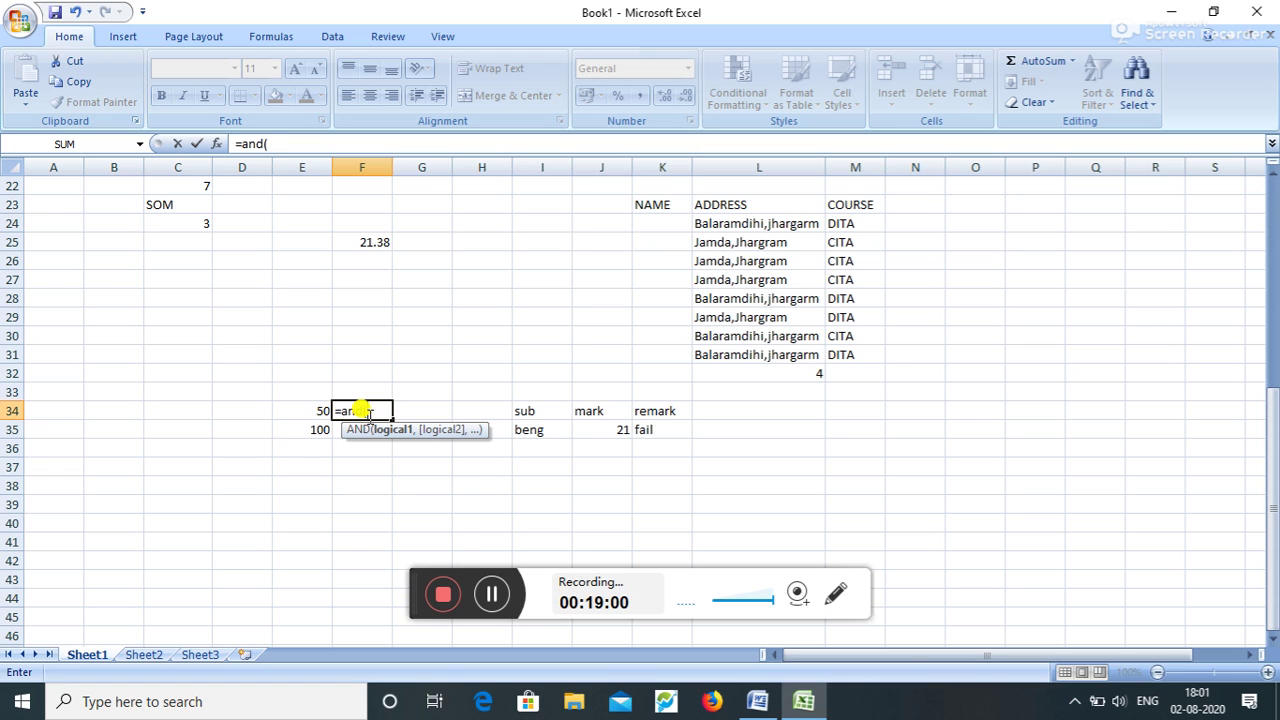
pyautogui.write('e34')
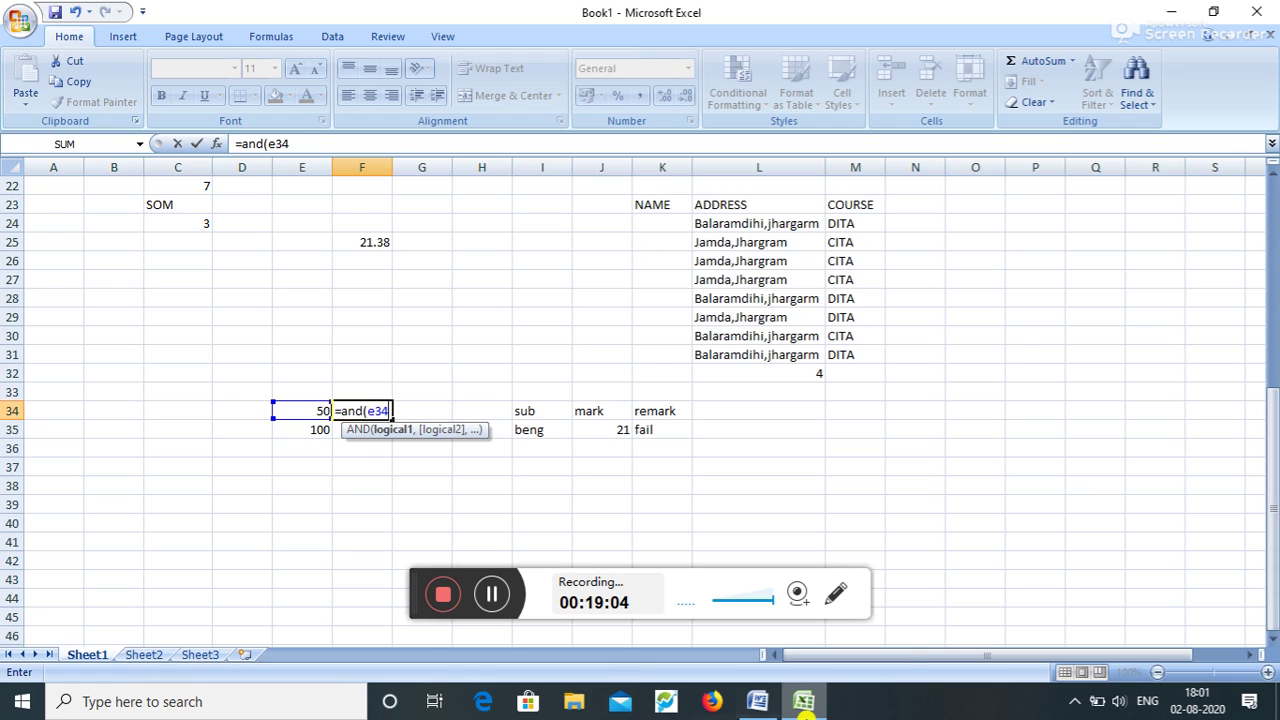
pyautogui.click(805, 712)
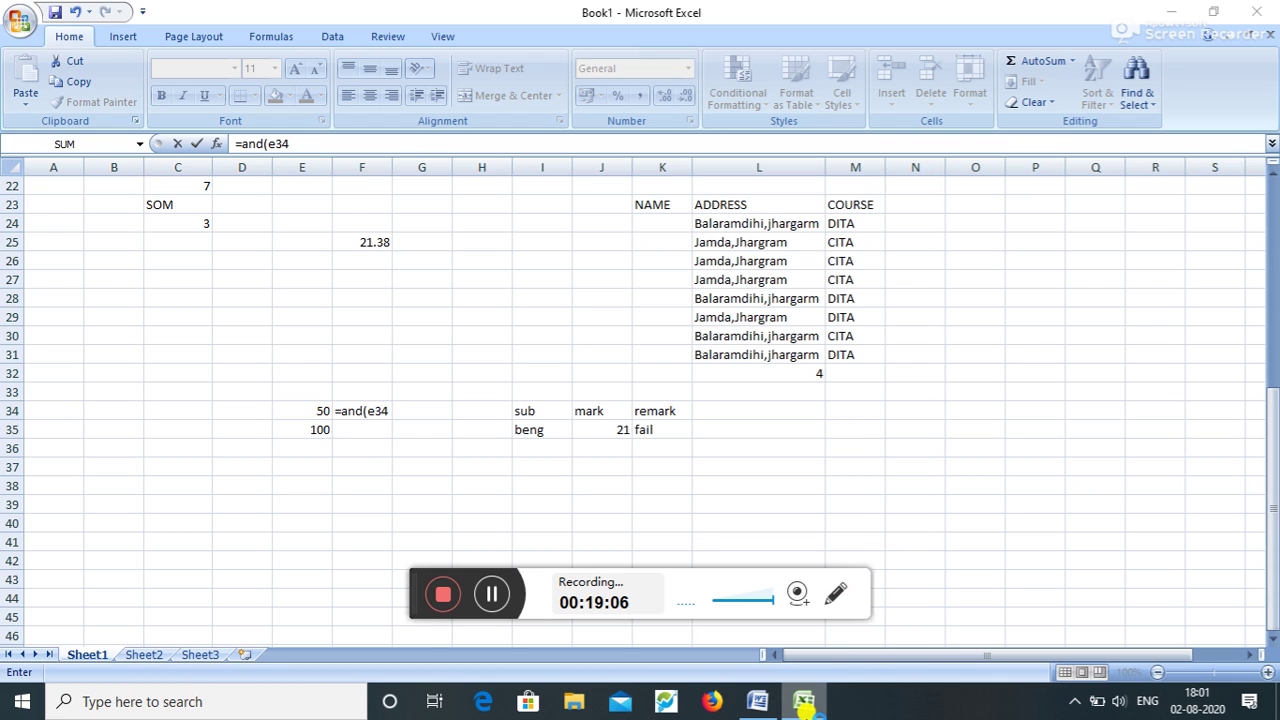
pyautogui.click(805, 712)
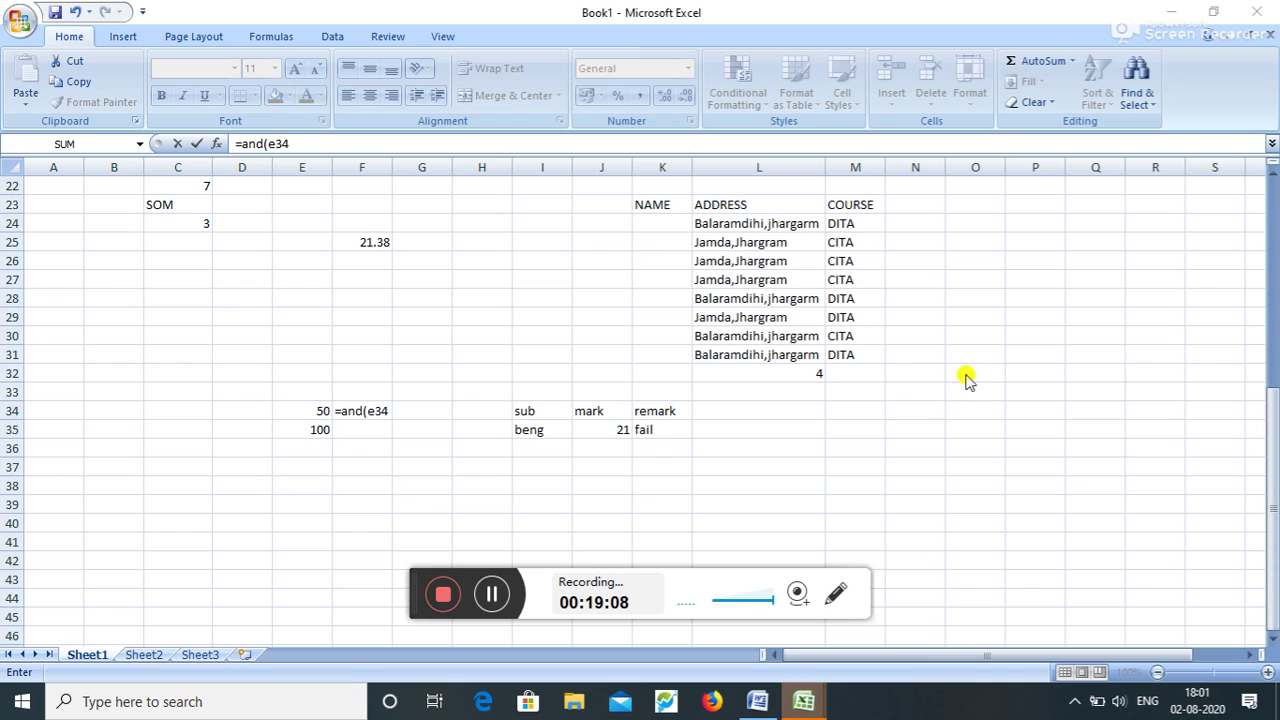
pyautogui.click(393, 418)
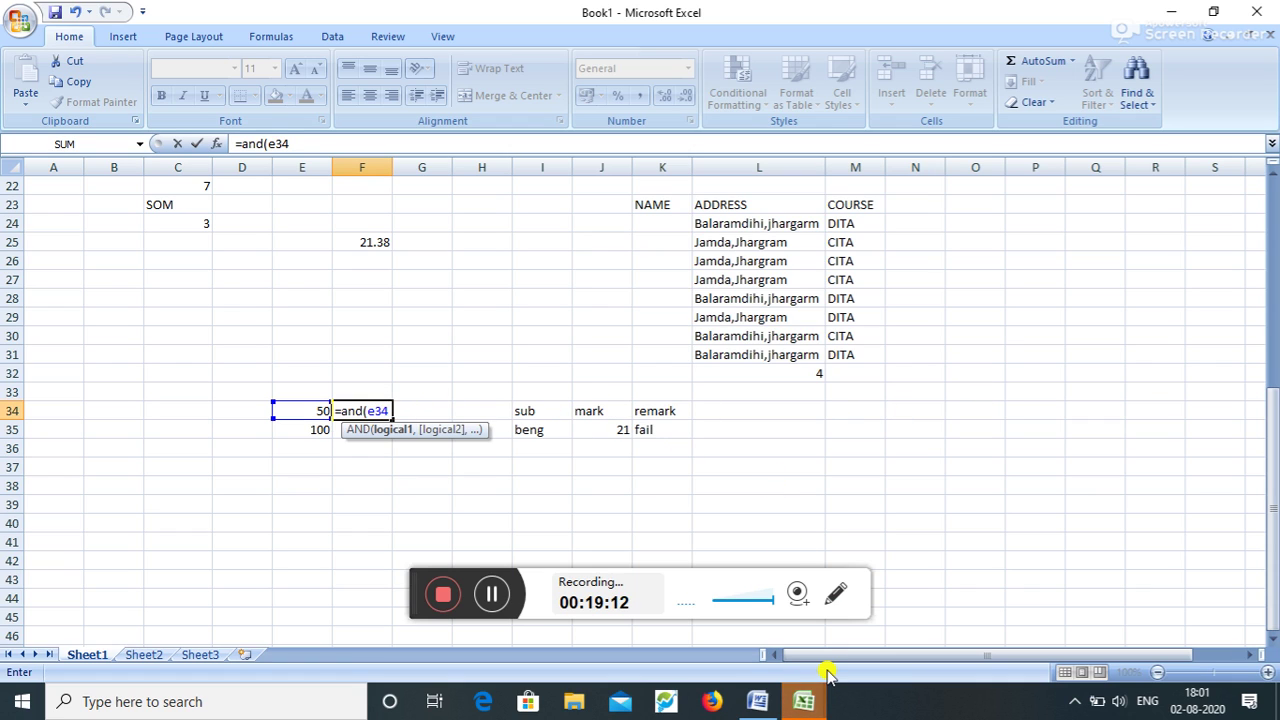
pyautogui.write('>100')
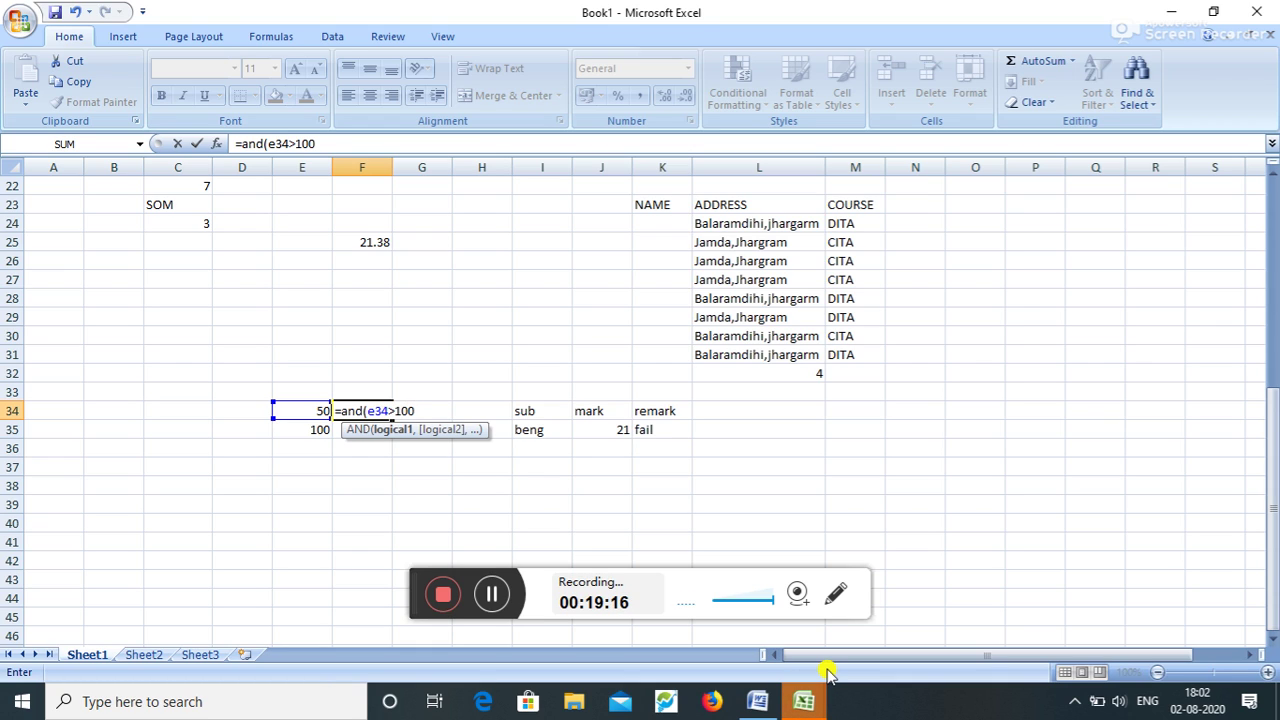
pyautogui.write(',')
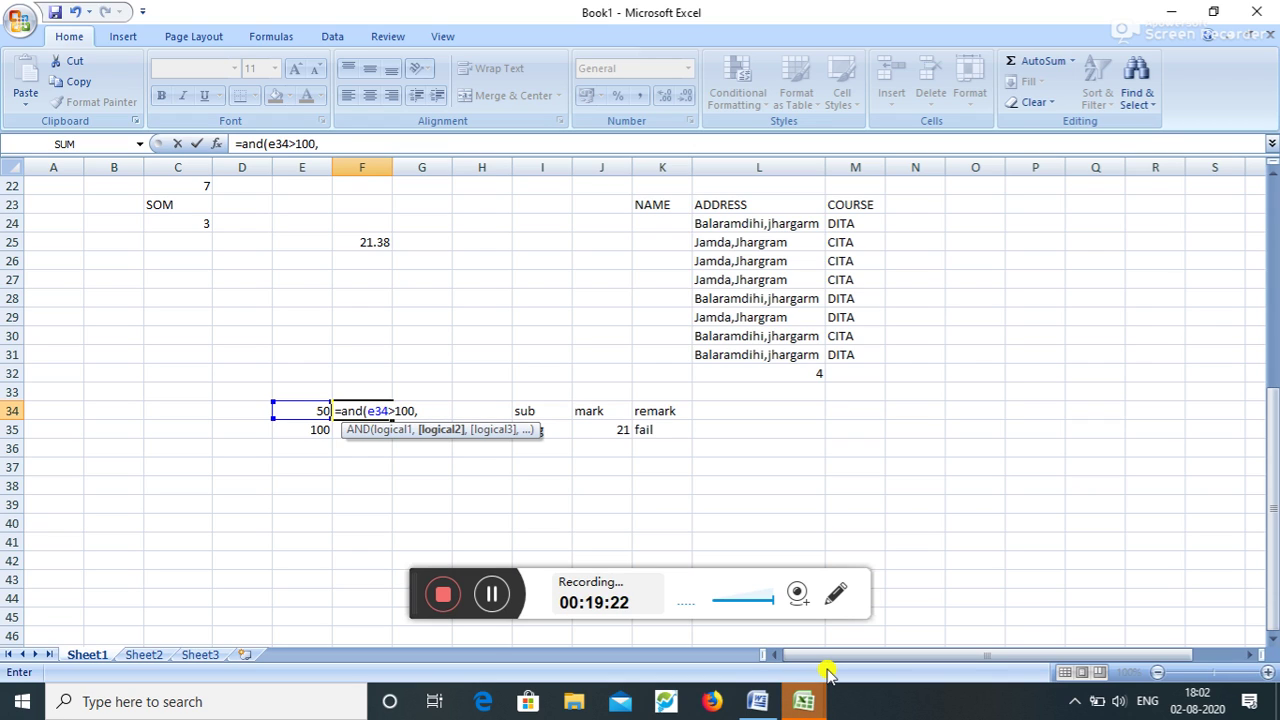
pyautogui.write('e')
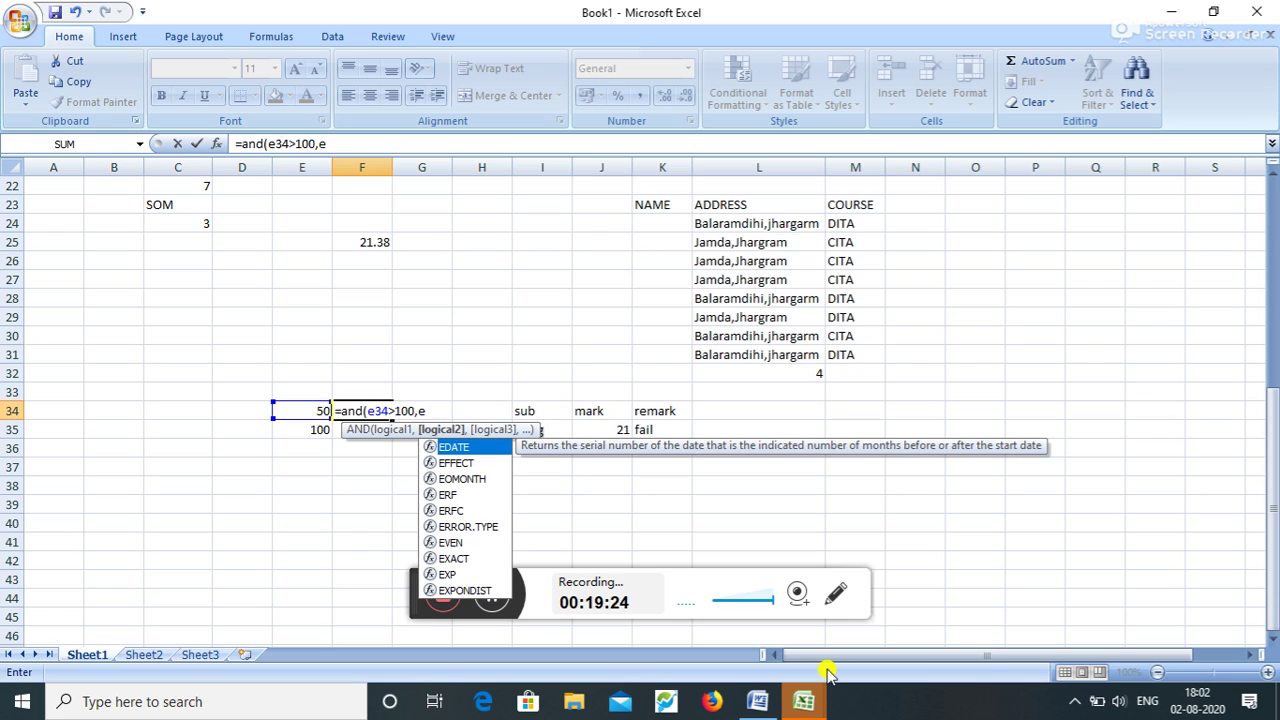
pyautogui.write('35')
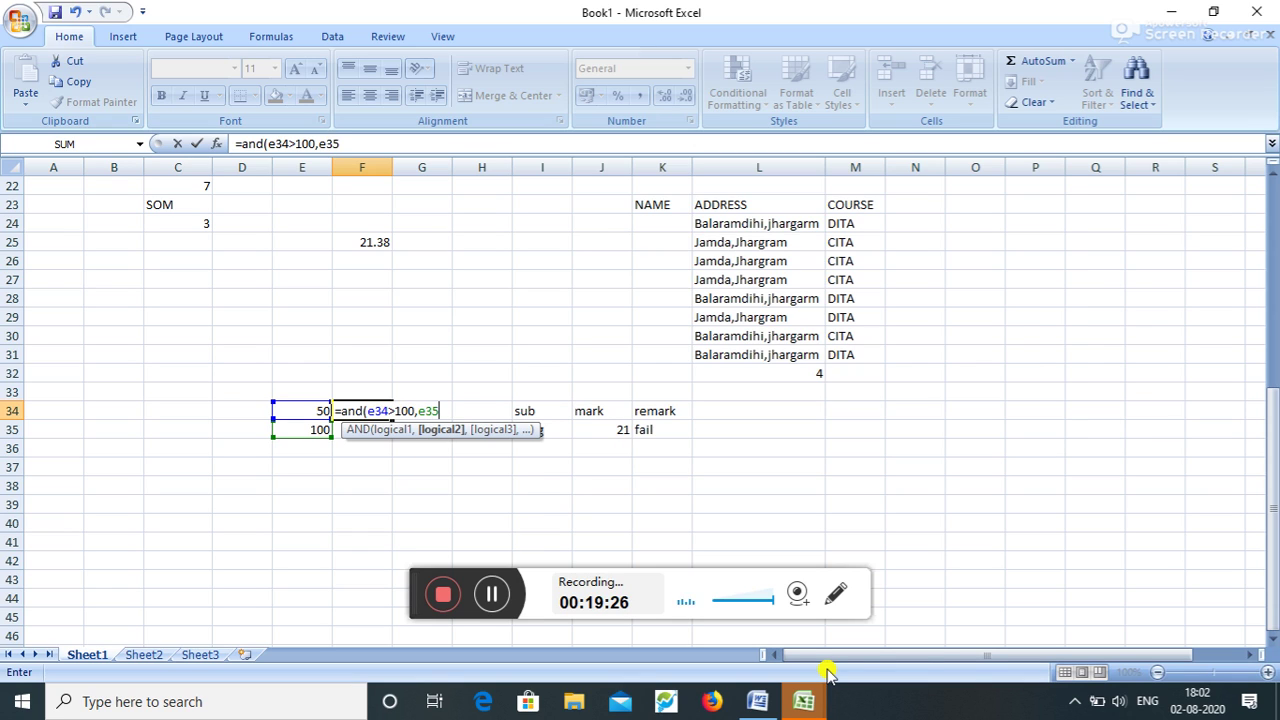
pyautogui.write('<')
pyautogui.write('e34')
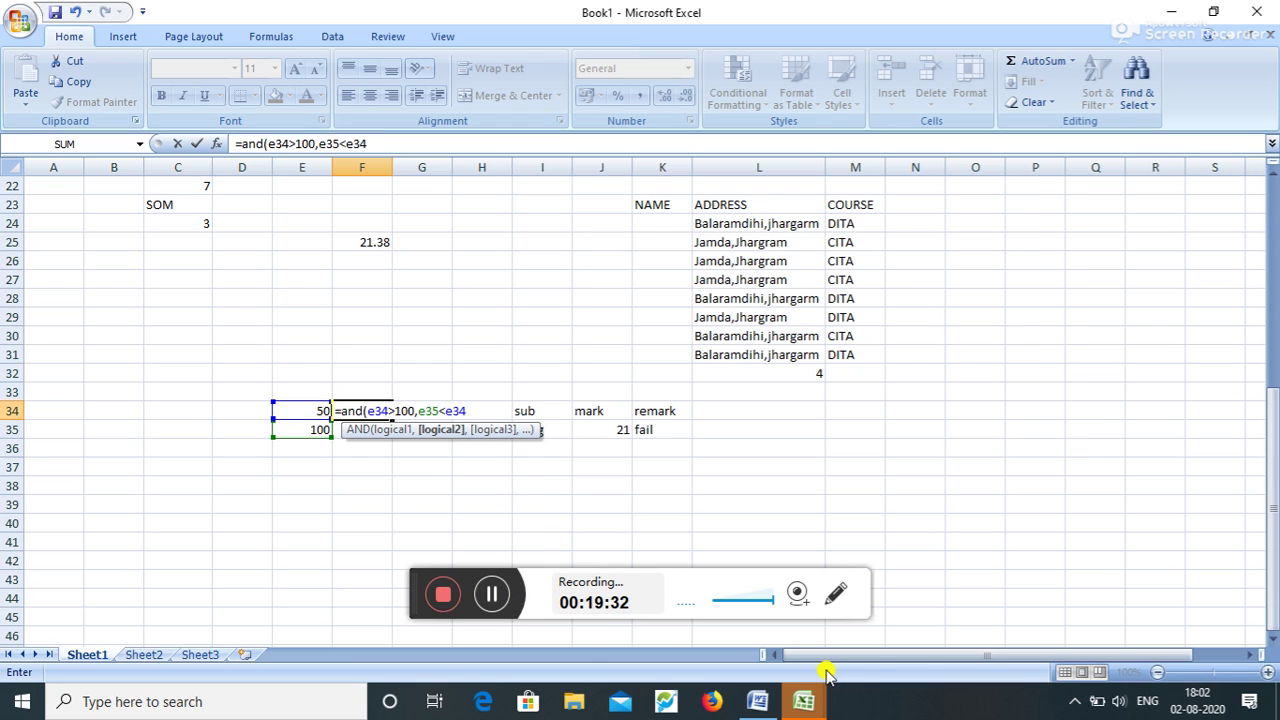
pyautogui.write(')')
pyautogui.press('Return')
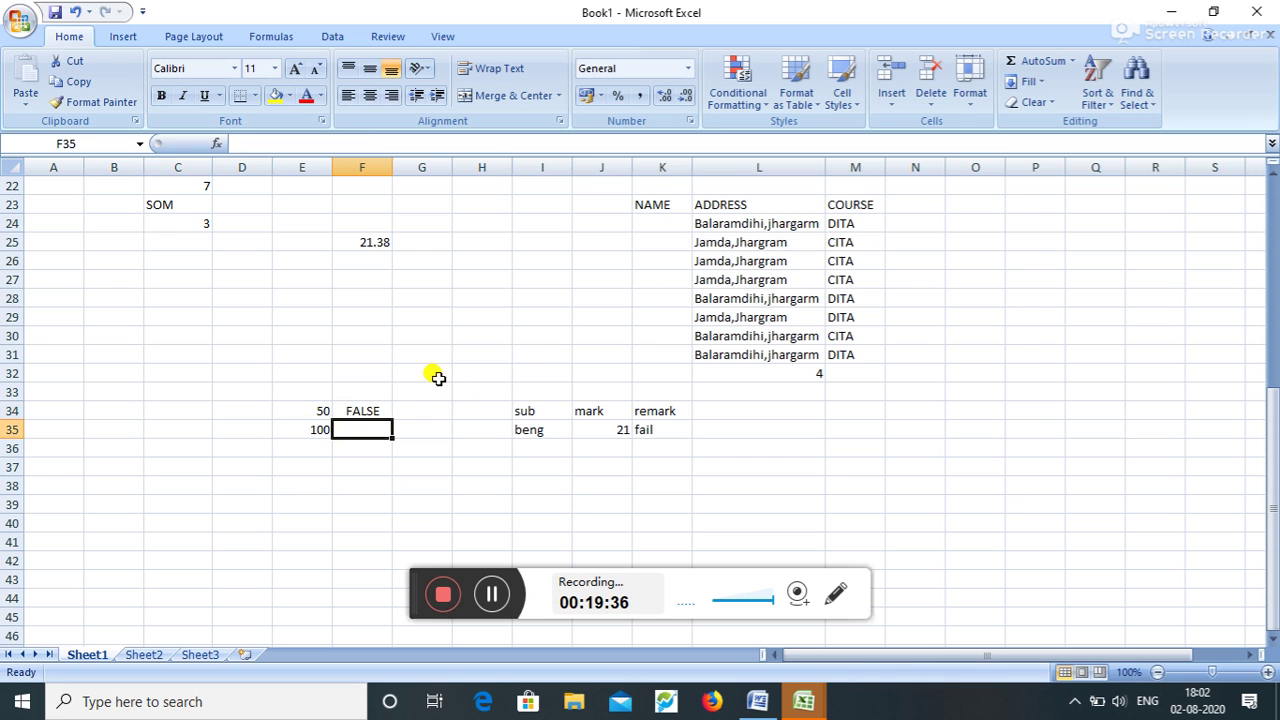
pyautogui.click(370, 408)
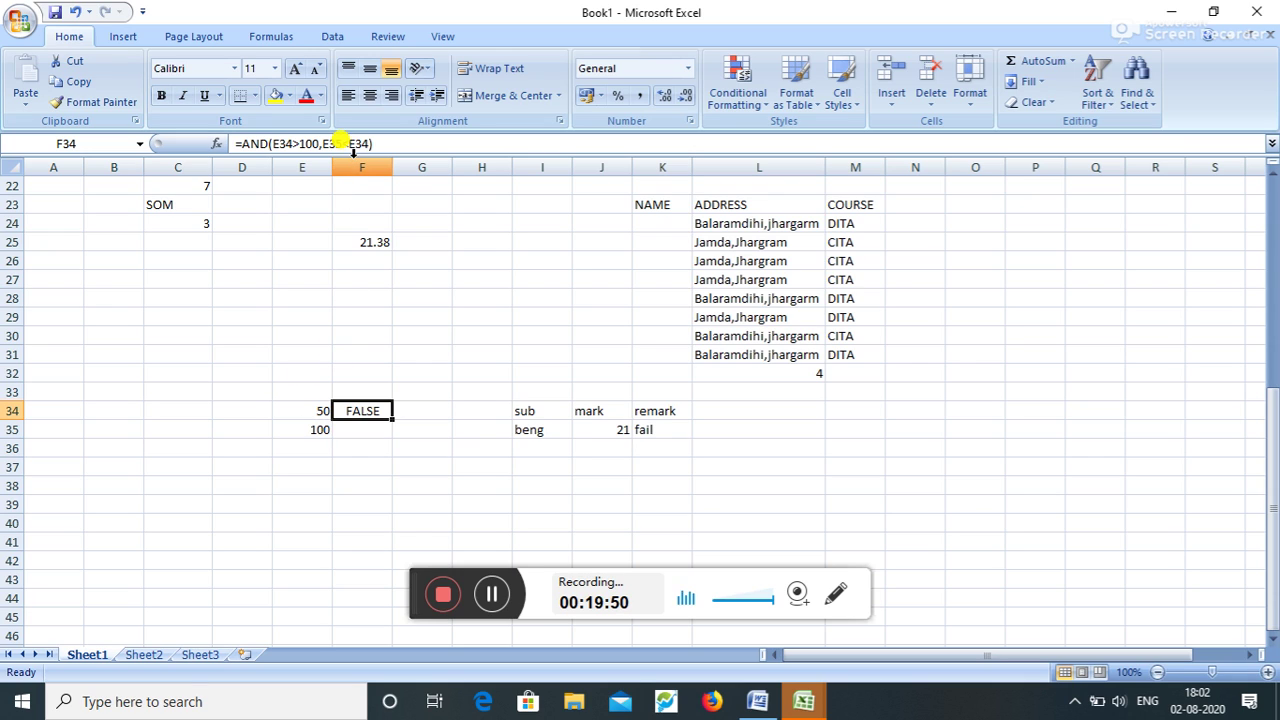
pyautogui.click(317, 431)
pyautogui.click(345, 412)
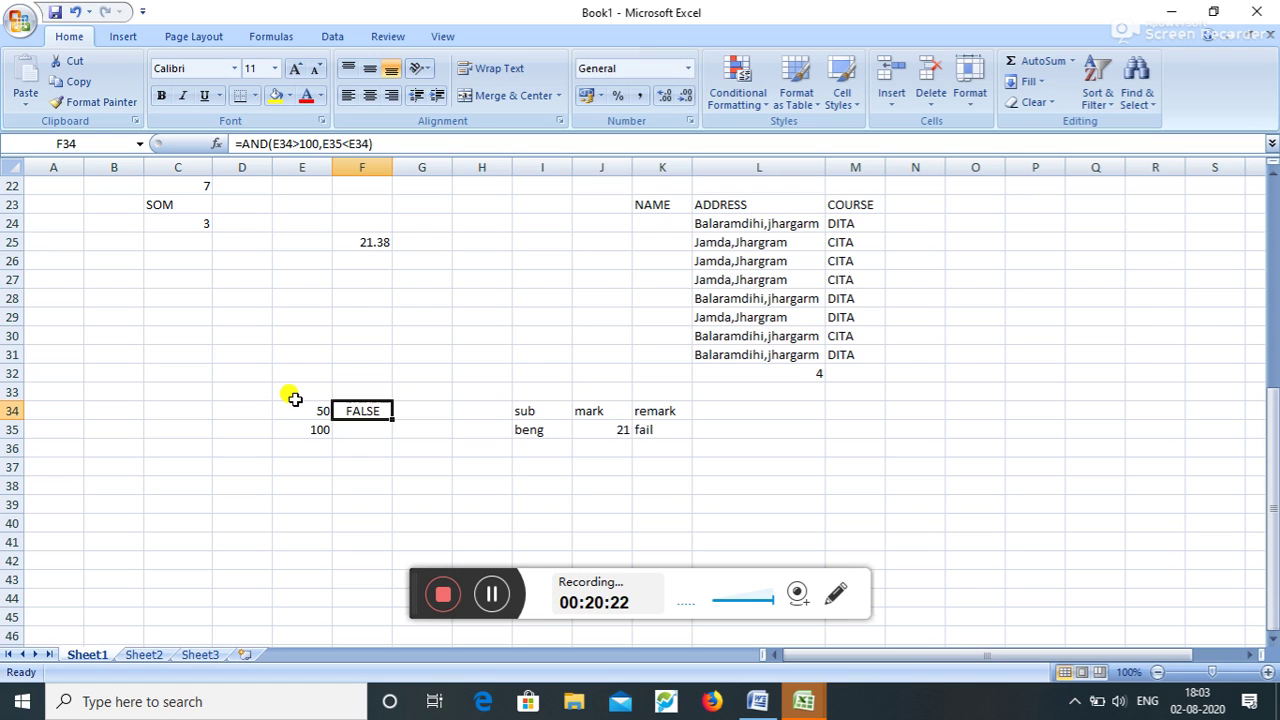
pyautogui.click(350, 488)
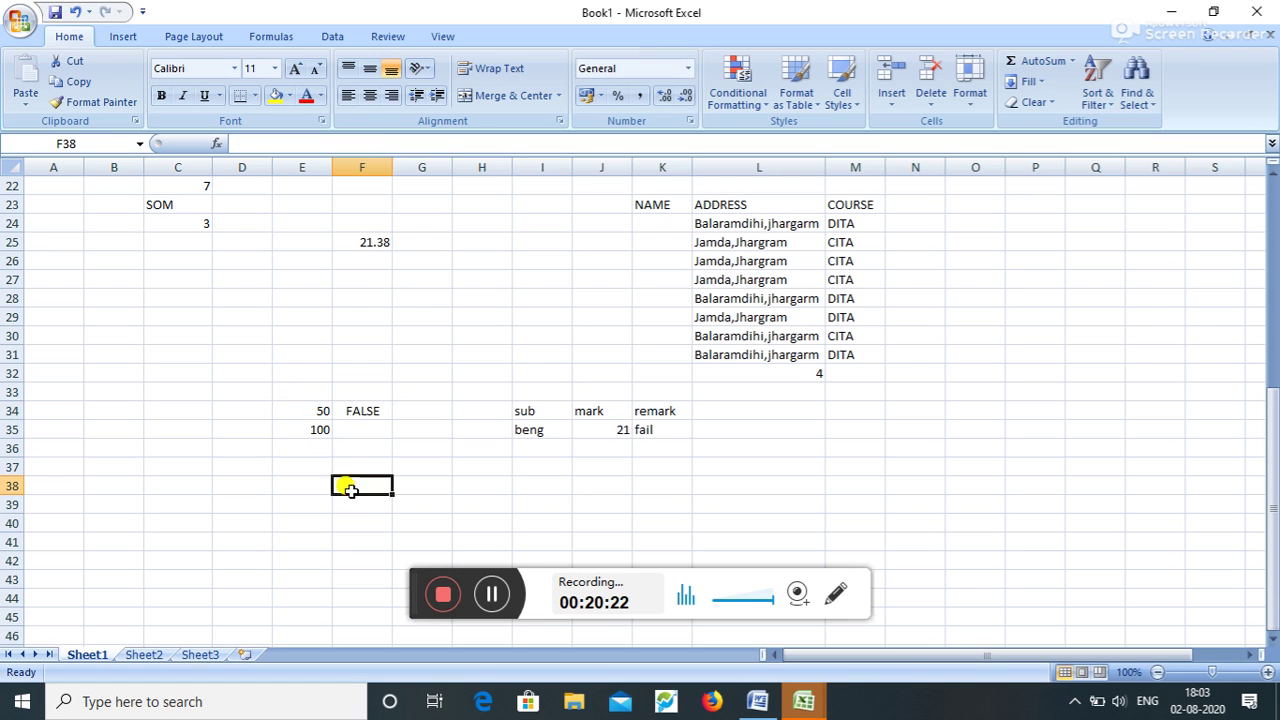
pyautogui.click(363, 410)
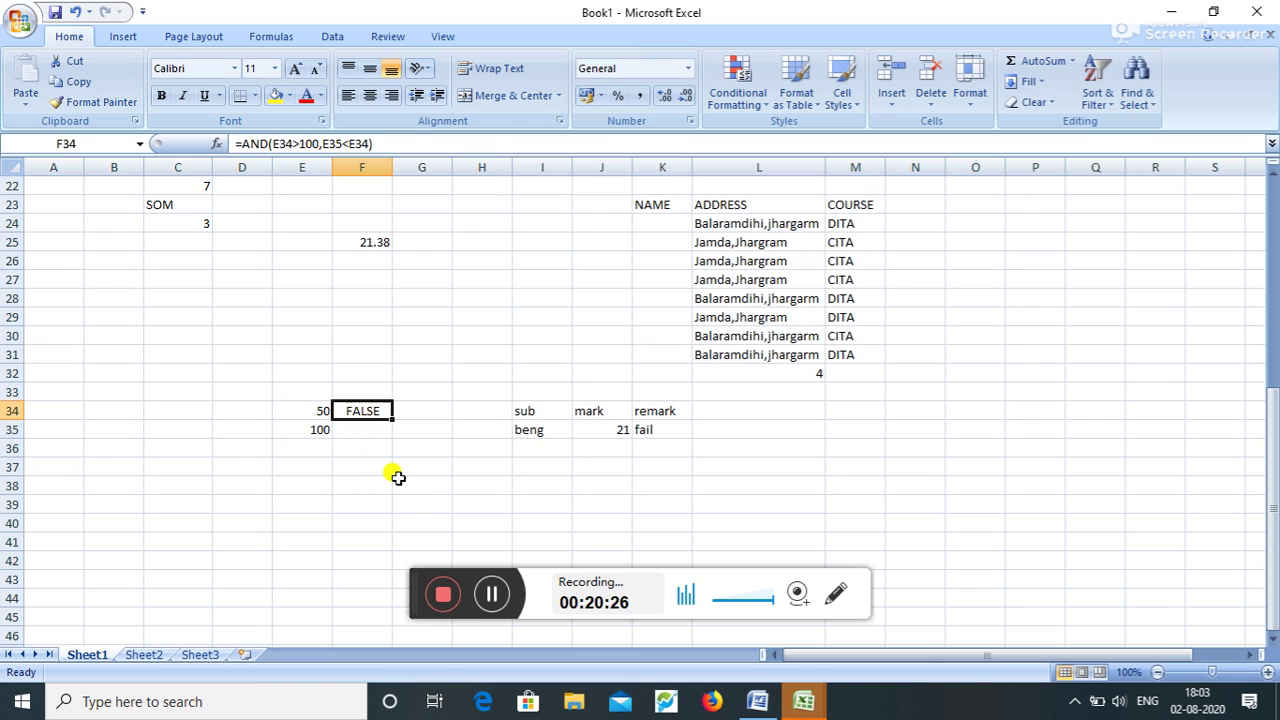
# Replace F34 with =OR(E34<E35), returning TRUE, and reselect it to show the formula.
pyautogui.write('=or')
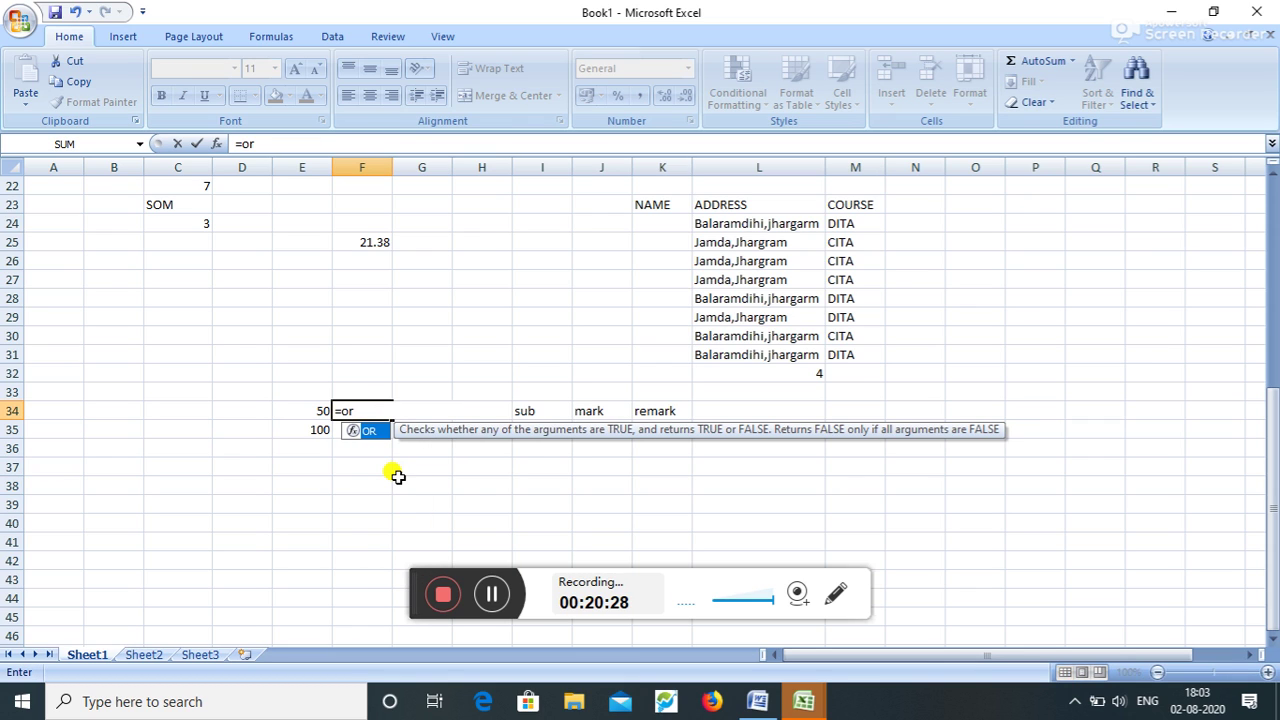
pyautogui.write('(')
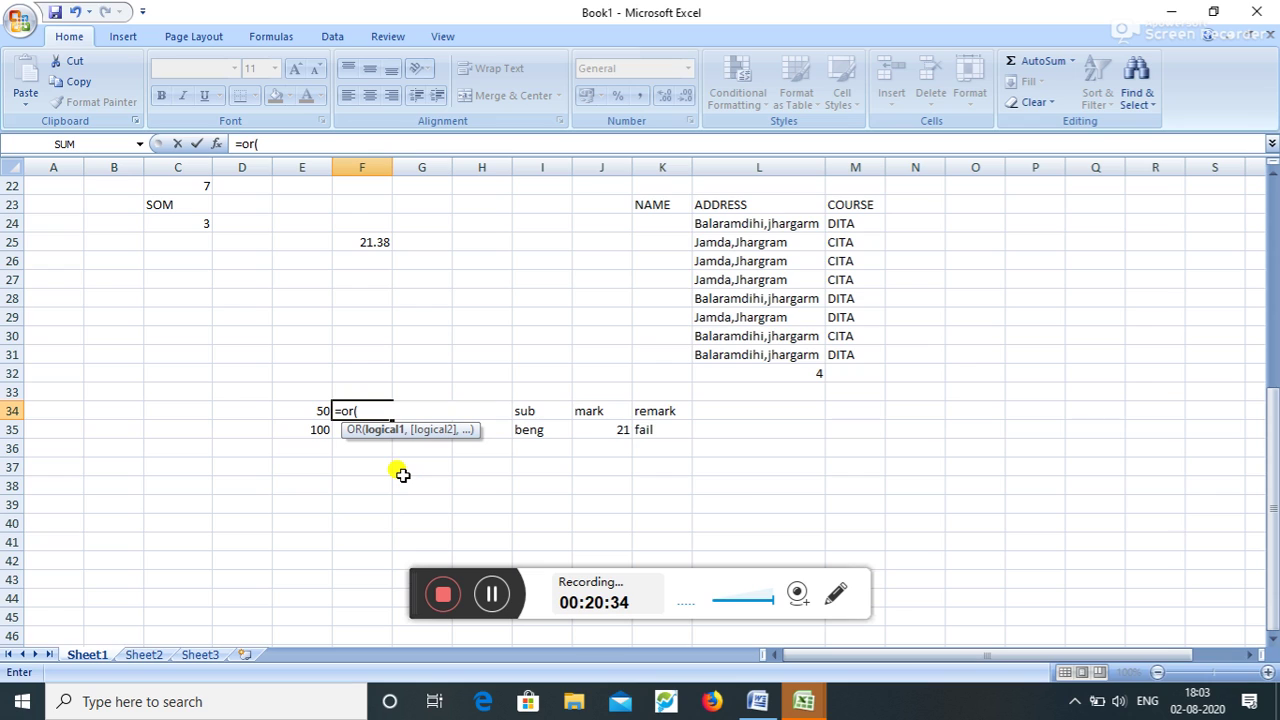
pyautogui.write('e')
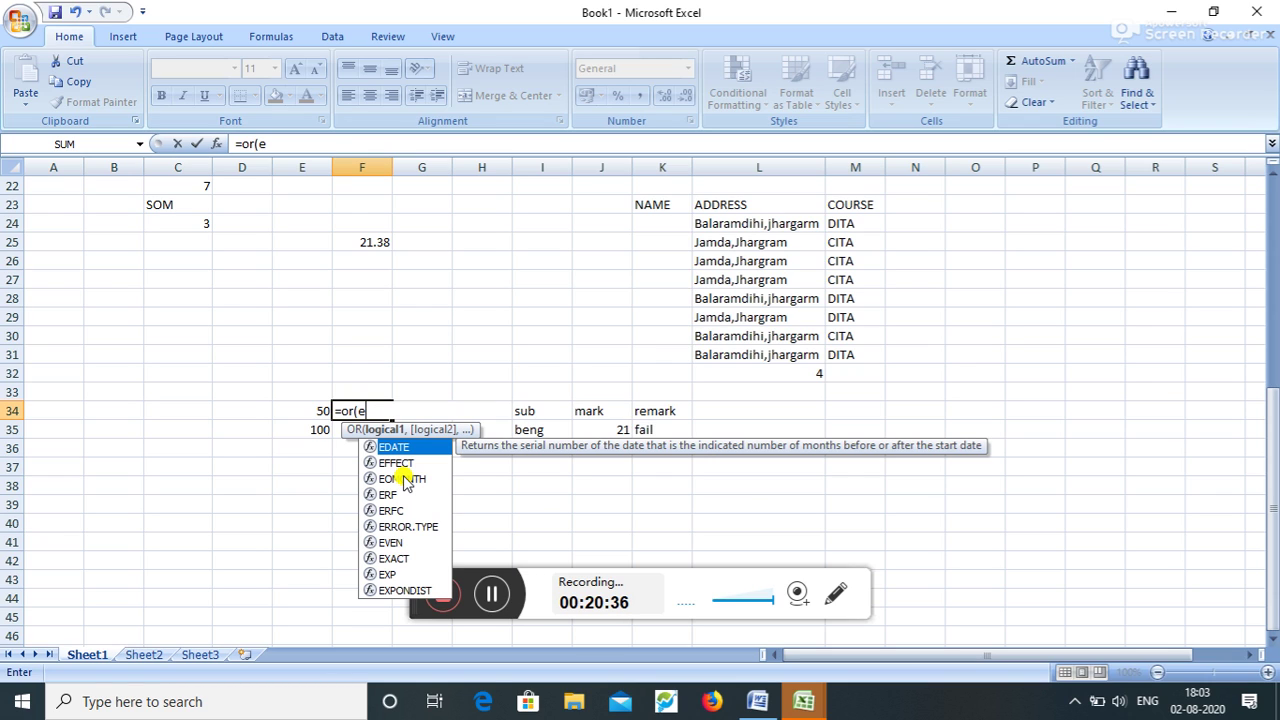
pyautogui.write('34')
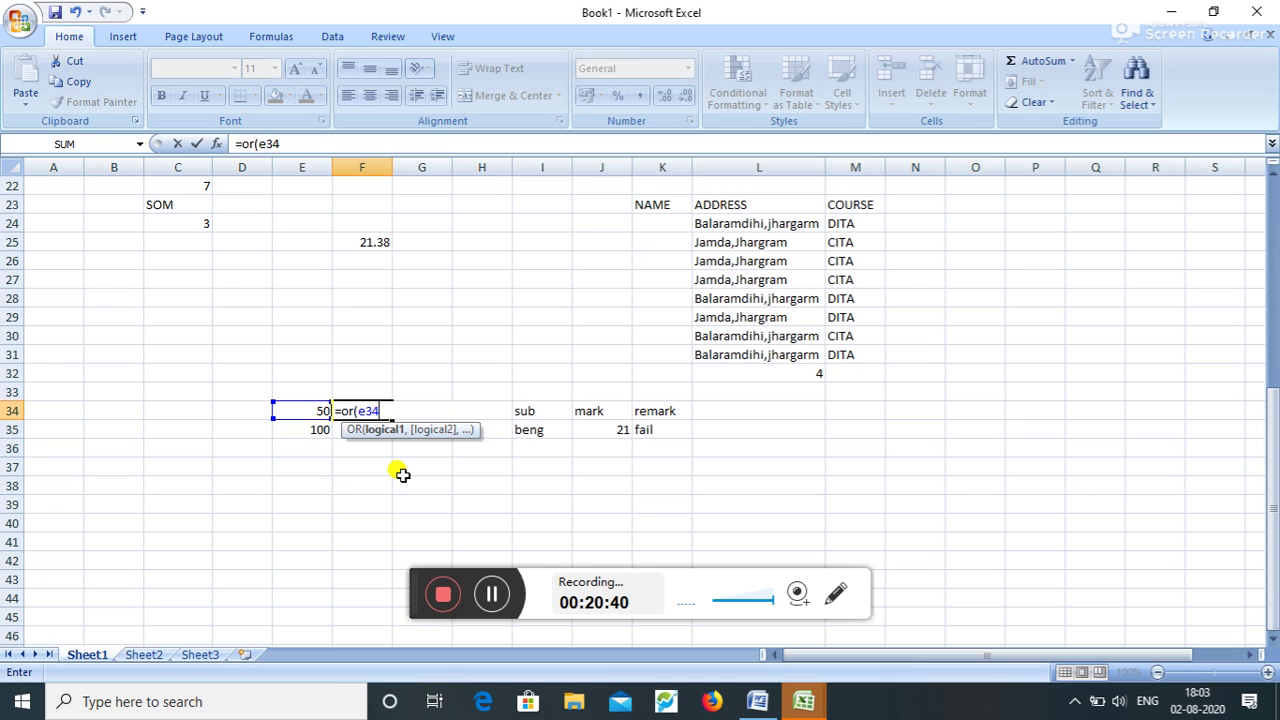
pyautogui.write('<')
pyautogui.write('e35')
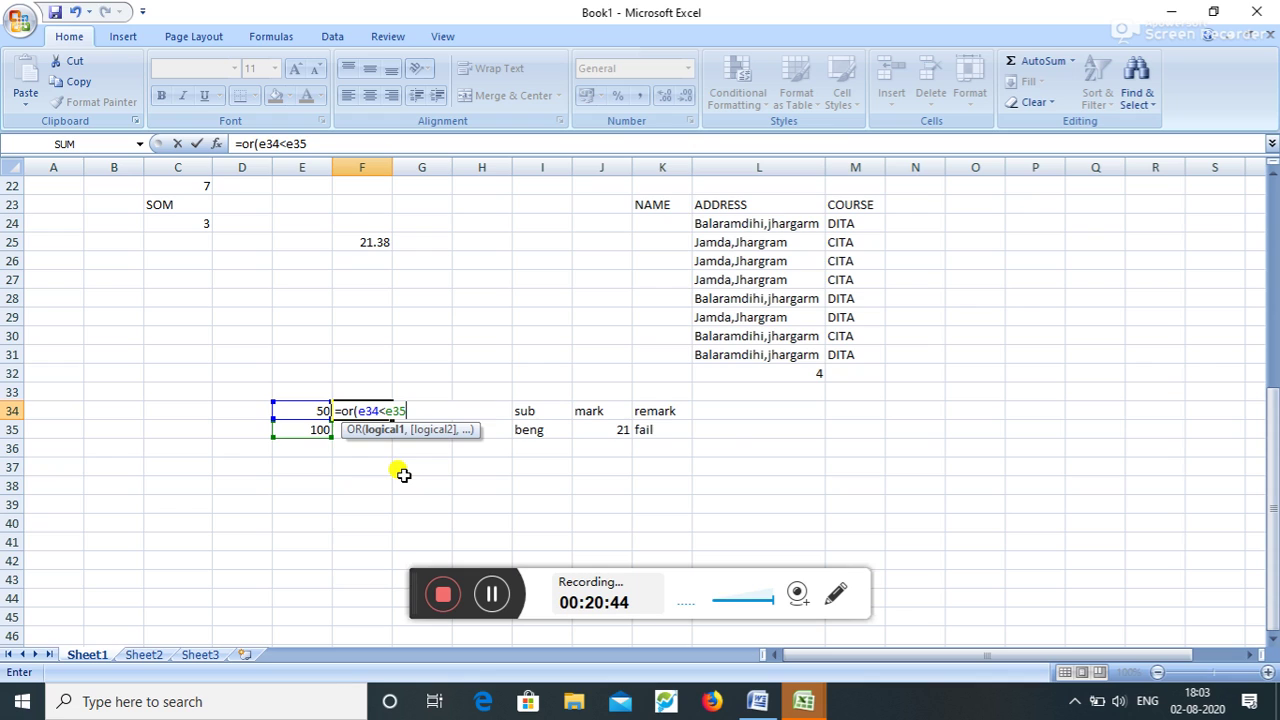
pyautogui.write(')')
pyautogui.press('Return')
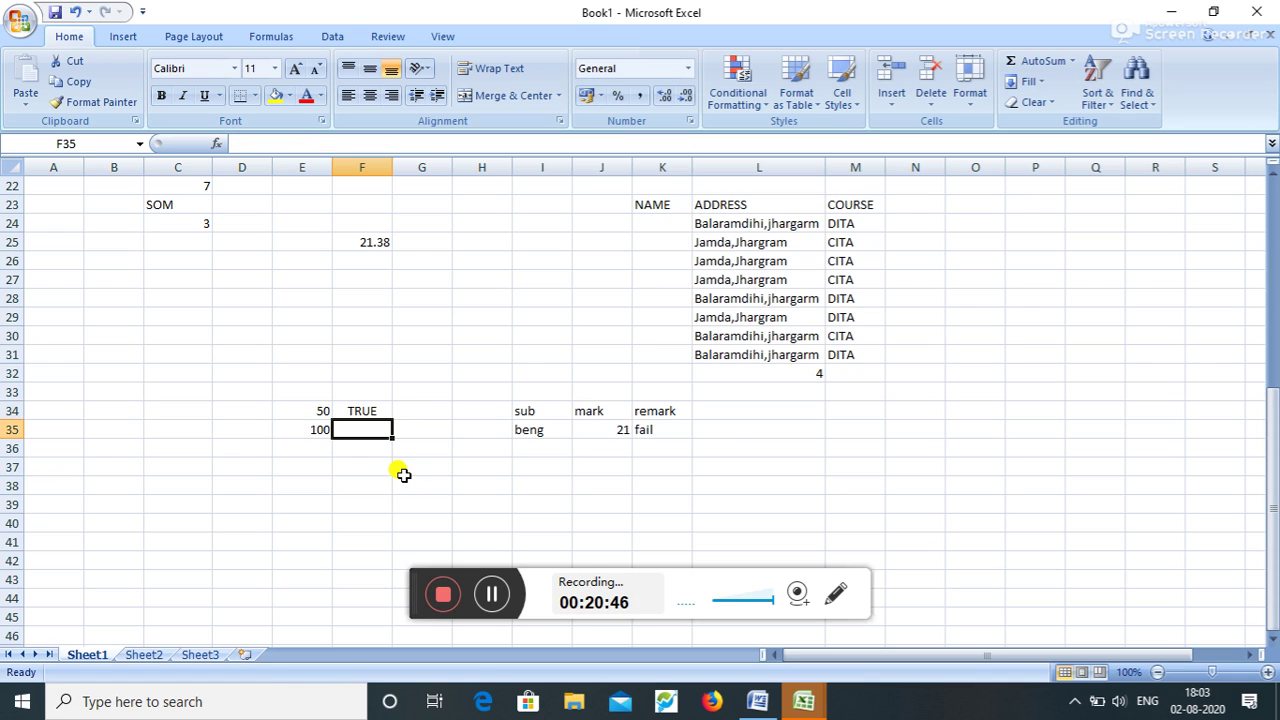
pyautogui.click(362, 410)
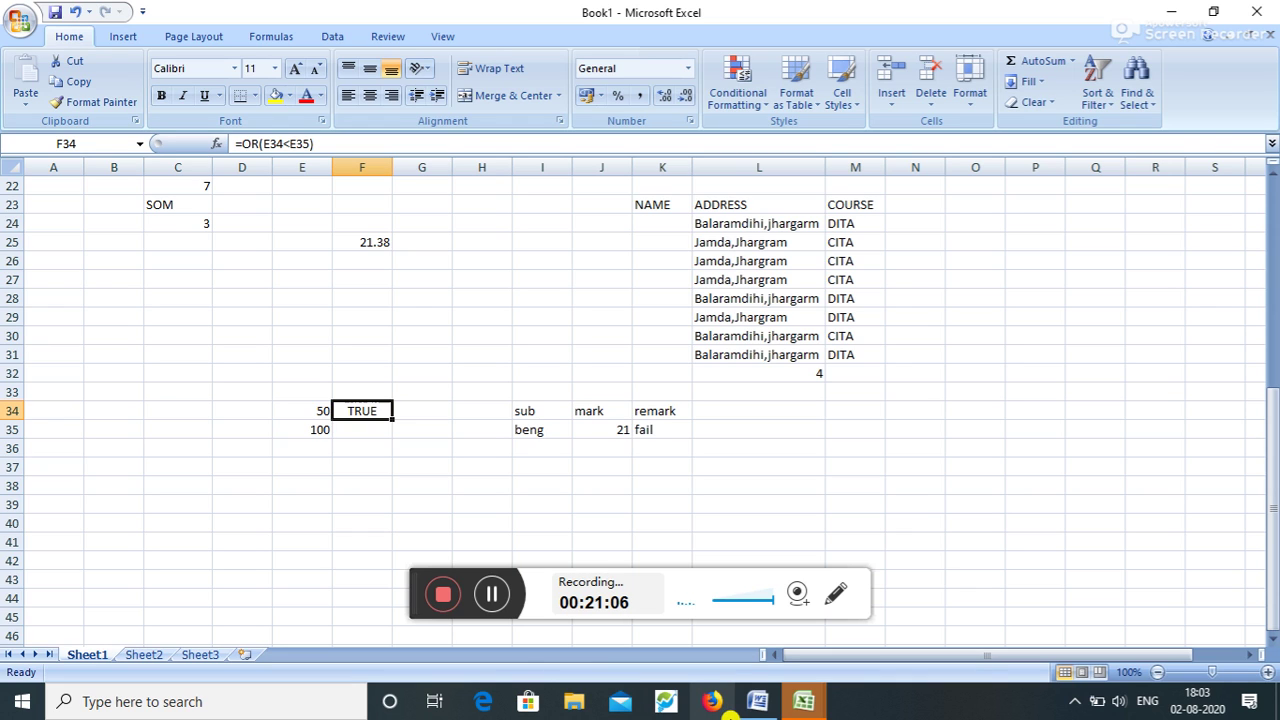
# Switch to Word's Document1 and scroll up to the Function heading and 1. SUM.
pyautogui.click(800, 703)
pyautogui.click(757, 703)
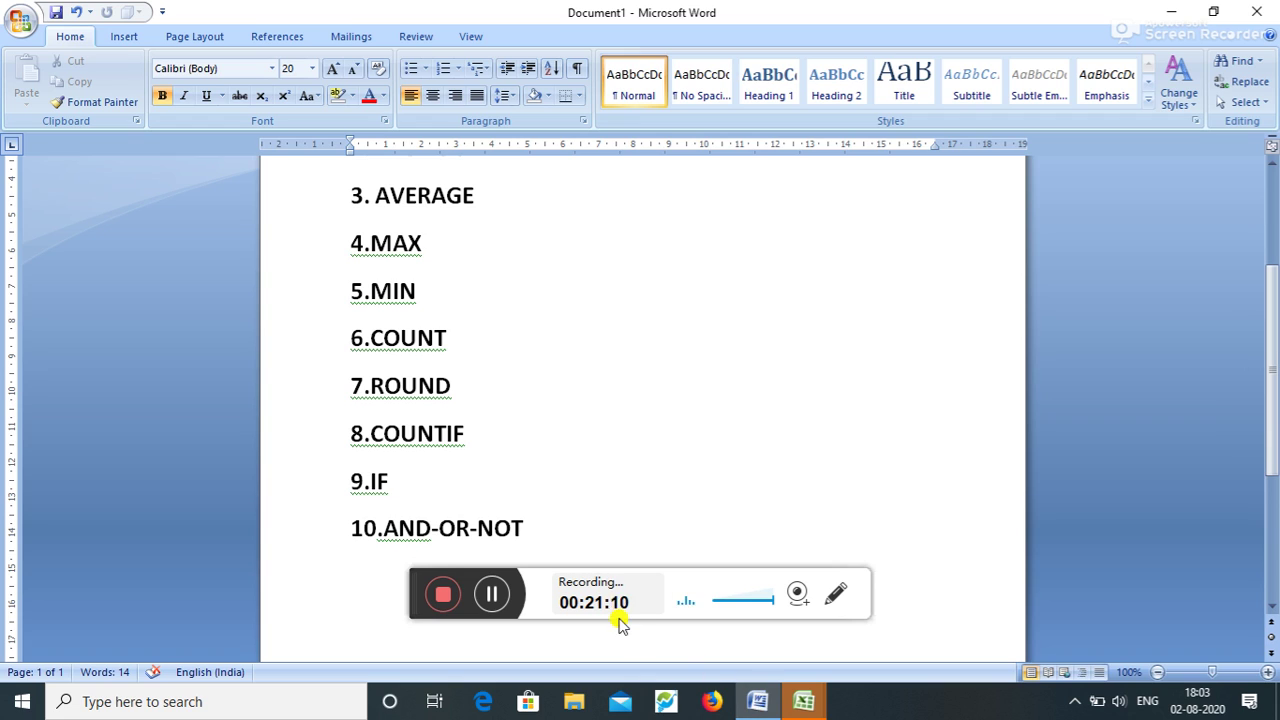
pyautogui.scroll(4, 565, 512)
pyautogui.scroll(1, 560, 505)
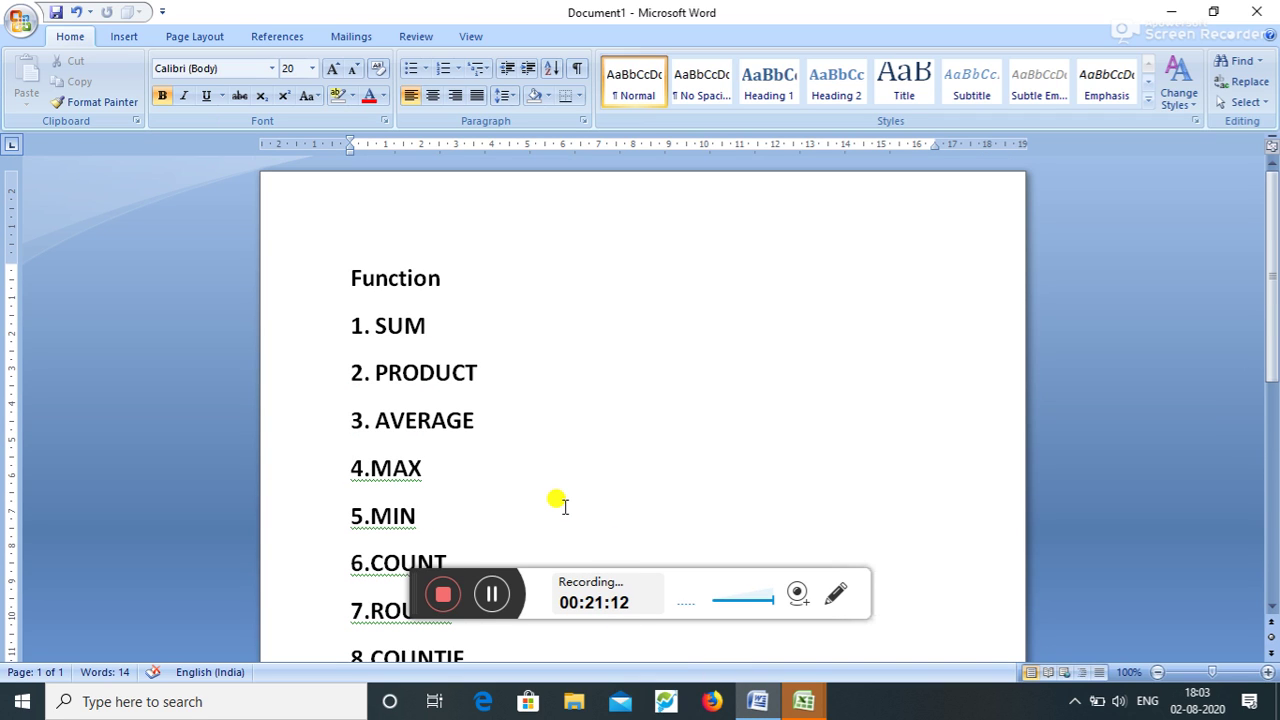